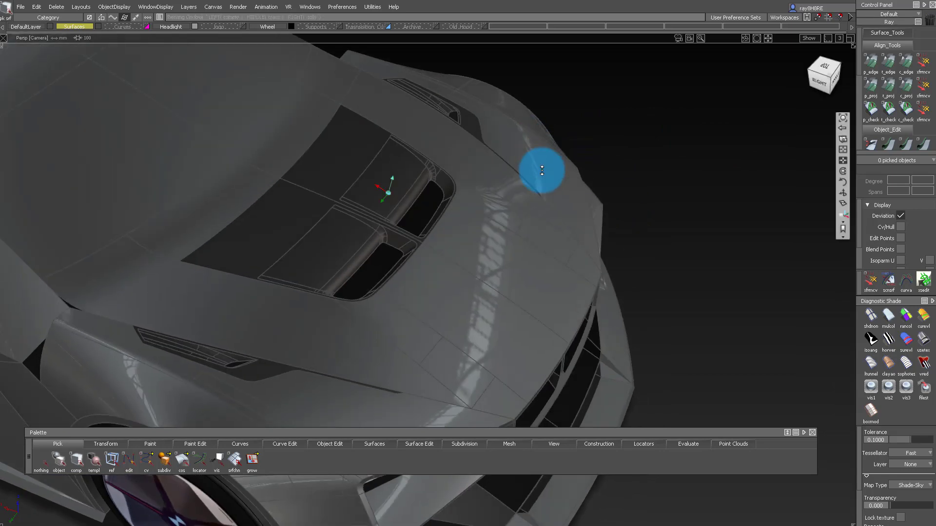
- Examine the twin scoop openings on the finished hood and the blended surfaces around them from several close angles
{"action": "left_click_drag", "start_coordinate": [542, 170], "coordinate": [539, 254], "text": "alt+shift"}
{"action": "left_click_drag", "start_coordinate": [396, 229], "coordinate": [298, 257], "text": "alt+shift"}
{"action": "left_click_drag", "start_coordinate": [462, 244], "coordinate": [446, 168], "text": "alt+shift"}
{"action": "left_click_drag", "start_coordinate": [163, 170], "coordinate": [293, 176], "text": "alt+shift"}
{"action": "left_click_drag", "start_coordinate": [235, 149], "coordinate": [248, 174], "text": "alt+shift"}
{"action": "mouse_move", "coordinate": [298, 296]}
{"action": "left_mouse_down", "text": "alt+shift"}
{"action": "mouse_move", "coordinate": [341, 194]}
{"action": "mouse_move", "coordinate": [264, 138]}
{"action": "mouse_move", "coordinate": [286, 288]}
{"action": "mouse_move", "coordinate": [236, 312]}
{"action": "mouse_move", "coordinate": [261, 297]}
{"action": "mouse_move", "coordinate": [312, 305]}
{"action": "left_mouse_up", "text": "alt+shift"}
{"action": "left_click_drag", "start_coordinate": [308, 236], "coordinate": [566, 153], "text": "alt+shift"}
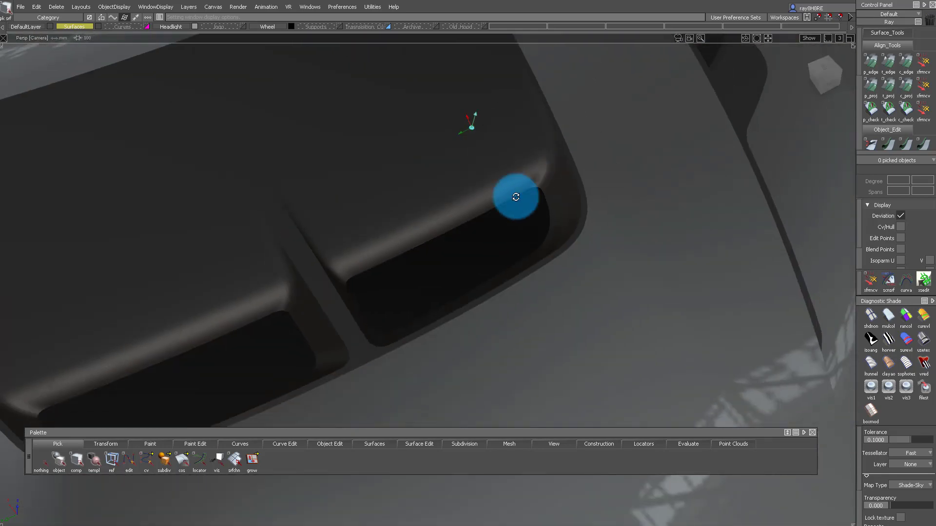
{"action": "left_click_drag", "start_coordinate": [515, 197], "coordinate": [461, 170], "text": "alt+shift"}
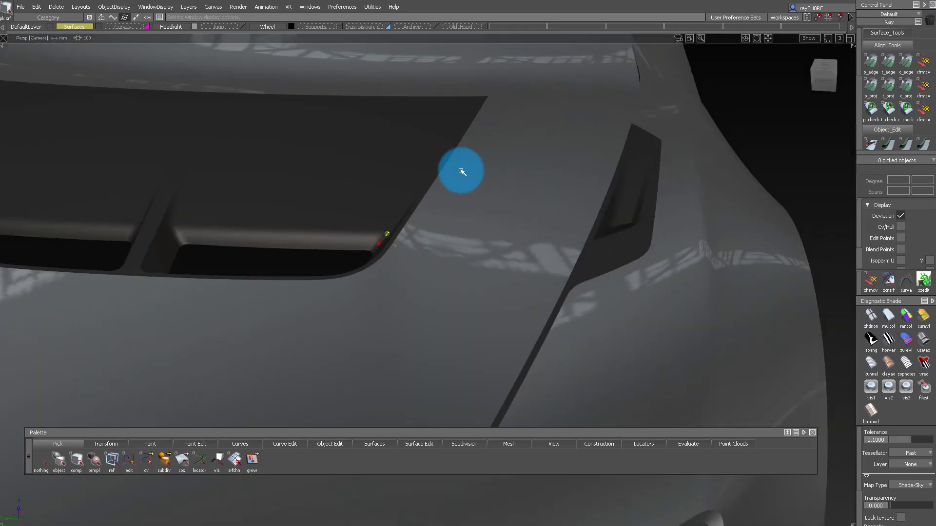
- Inspect the side hood vent and front fender, showing the fender surface's control vertices to study its structure
{"action": "left_click_drag", "start_coordinate": [531, 131], "coordinate": [616, 145], "text": "alt+shift"}
{"action": "right_click_drag", "start_coordinate": [617, 144], "coordinate": [503, 217], "text": "alt+shift"}
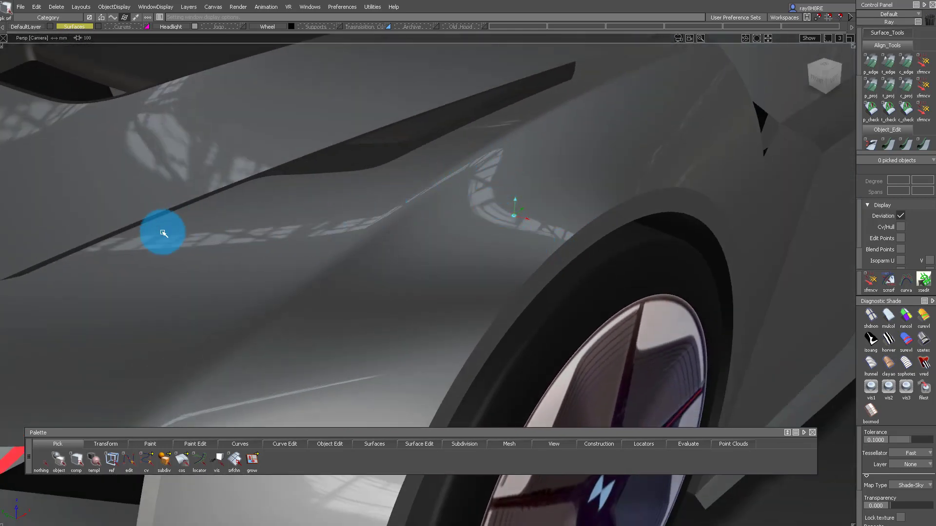
{"action": "left_click_drag", "start_coordinate": [164, 233], "coordinate": [341, 323], "text": "alt+shift"}
{"action": "right_click_drag", "start_coordinate": [340, 324], "coordinate": [495, 140], "text": "alt+shift"}
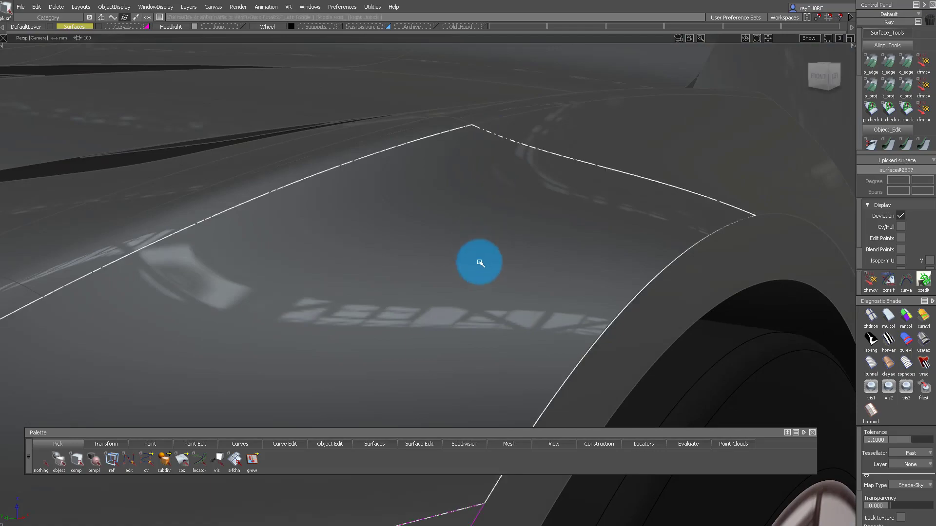
{"action": "right_click_drag", "start_coordinate": [480, 262], "coordinate": [451, 255], "text": "alt+shift"}
{"action": "left_click_drag", "start_coordinate": [451, 255], "coordinate": [551, 205], "text": "alt+shift"}
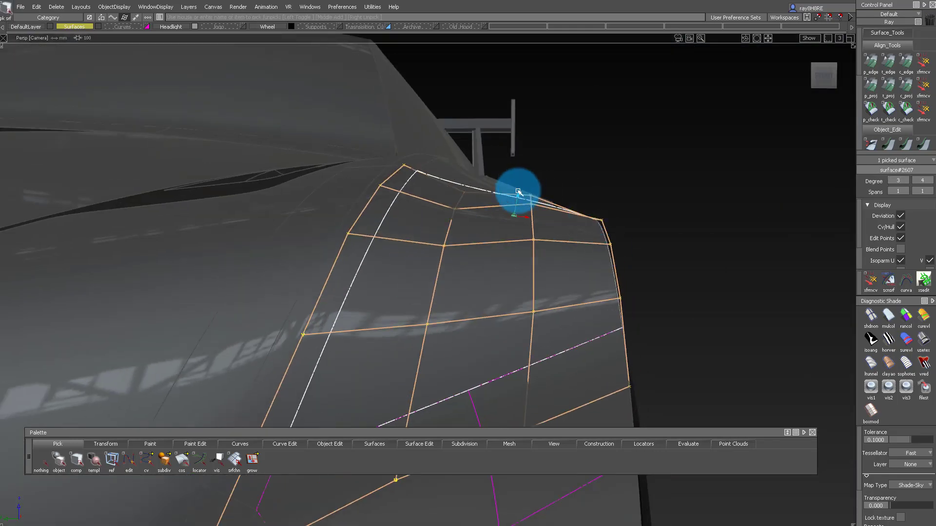
{"action": "left_click_drag", "start_coordinate": [504, 160], "coordinate": [244, 188], "text": "alt+shift"}
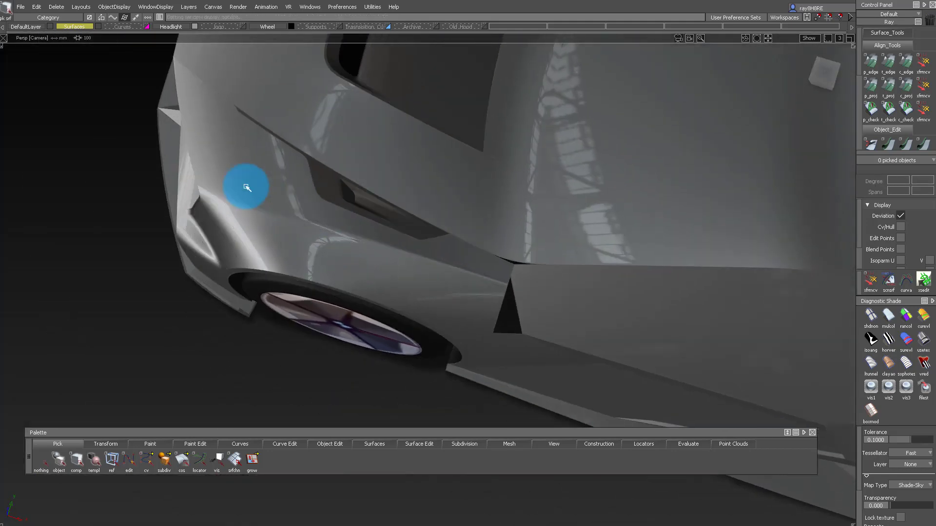
- Examine how the front fender, wheel arch and side hood vent flow together, checking their reflections from the side, front and above
{"action": "right_click_drag", "start_coordinate": [244, 188], "coordinate": [290, 241], "text": "alt+shift"}
{"action": "left_click_drag", "start_coordinate": [291, 240], "coordinate": [483, 73], "text": "alt+shift"}
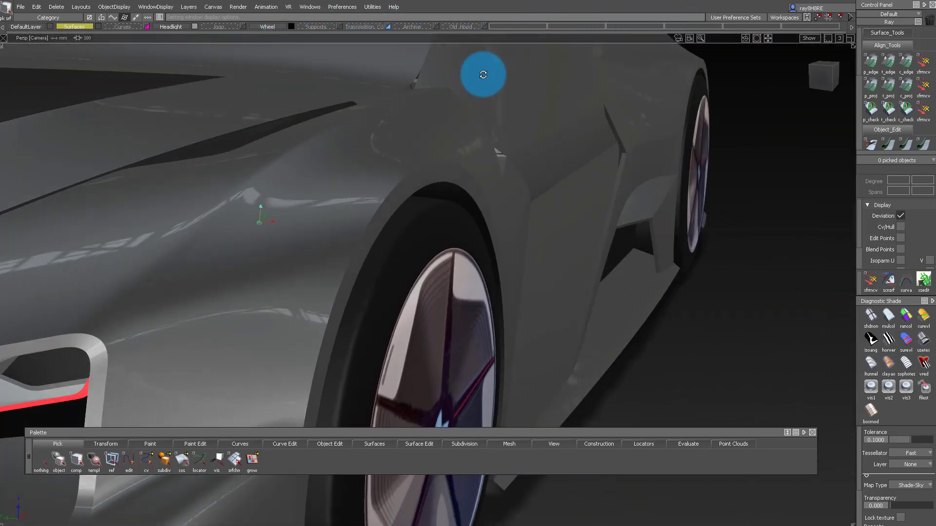
{"action": "right_click_drag", "start_coordinate": [483, 73], "coordinate": [536, 99], "text": "alt+shift"}
{"action": "left_click_drag", "start_coordinate": [536, 98], "coordinate": [463, 263], "text": "alt+shift"}
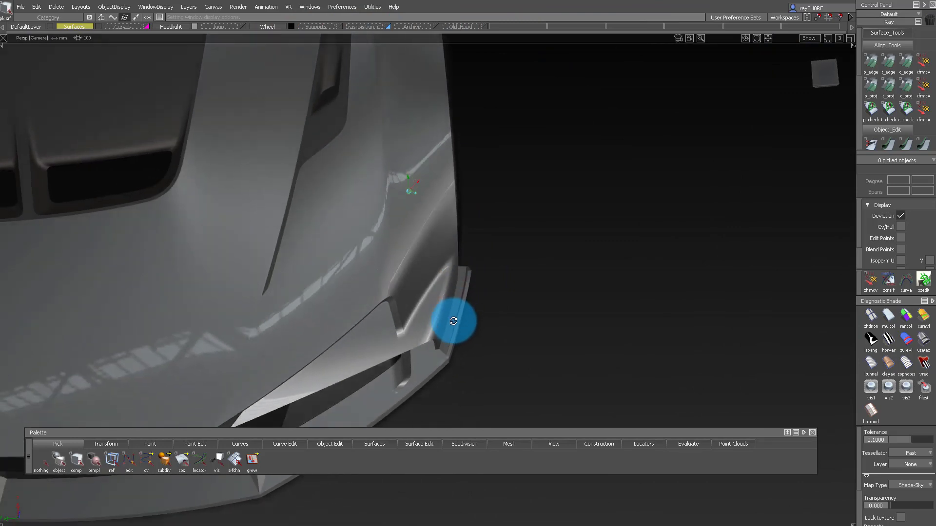
{"action": "left_click_drag", "start_coordinate": [453, 321], "coordinate": [449, 306], "text": "alt+shift"}
{"action": "middle_click_drag", "start_coordinate": [481, 178], "coordinate": [519, 277], "text": "alt+shift"}
{"action": "right_click_drag", "start_coordinate": [354, 367], "coordinate": [425, 225], "text": "alt+shift"}
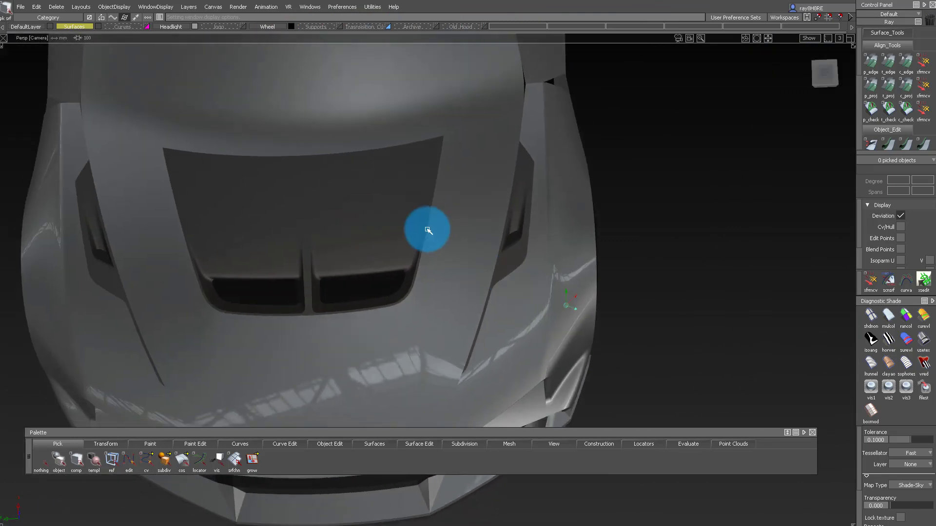
{"action": "left_click_drag", "start_coordinate": [424, 225], "coordinate": [513, 265], "text": "alt+shift"}
{"action": "right_click_drag", "start_coordinate": [513, 266], "coordinate": [412, 154], "text": "alt+shift"}
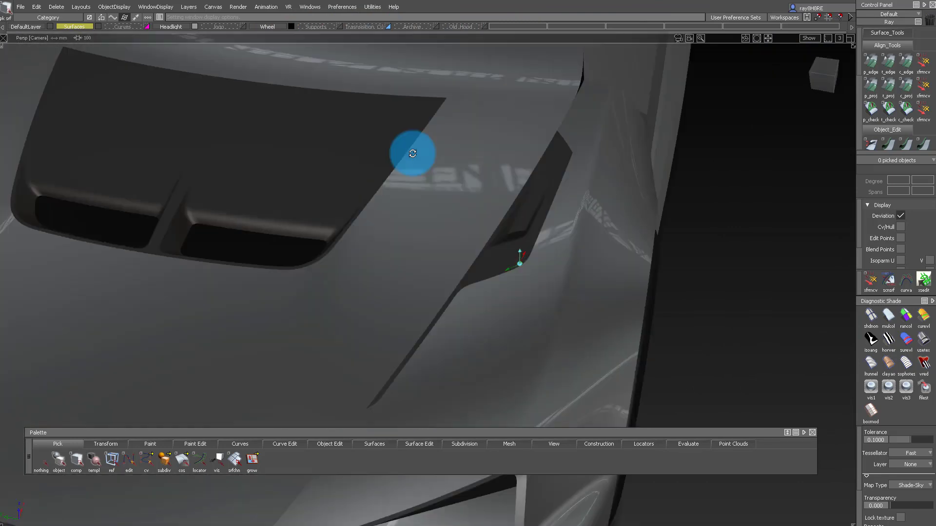
{"action": "left_click_drag", "start_coordinate": [562, 233], "coordinate": [413, 160], "text": "alt+shift"}
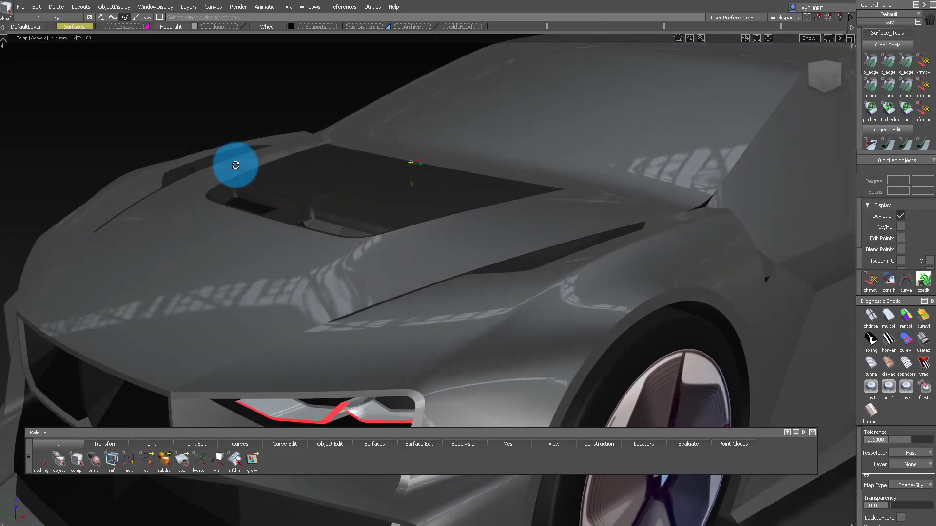
- Examine the hood scoops and side vents, including the layout of the surface patch boundaries around them
{"action": "left_click_drag", "start_coordinate": [235, 166], "coordinate": [436, 207], "text": "alt+shift"}
{"action": "right_click_drag", "start_coordinate": [465, 259], "coordinate": [618, 262], "text": "alt+shift"}
{"action": "middle_click_drag", "start_coordinate": [619, 262], "coordinate": [629, 209], "text": "alt+shift"}
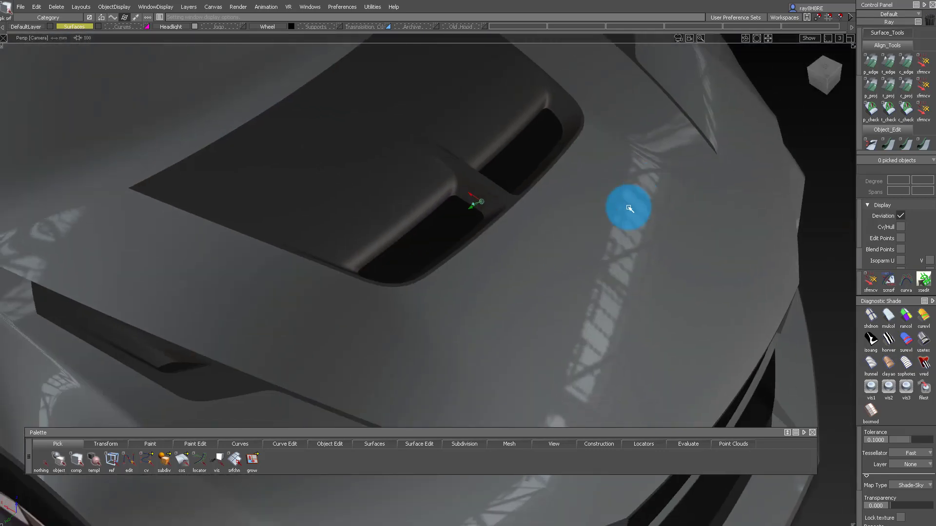
{"action": "right_click_drag", "start_coordinate": [629, 209], "coordinate": [573, 302], "text": "alt+shift"}
{"action": "left_click_drag", "start_coordinate": [573, 302], "coordinate": [291, 223], "text": "alt+shift"}
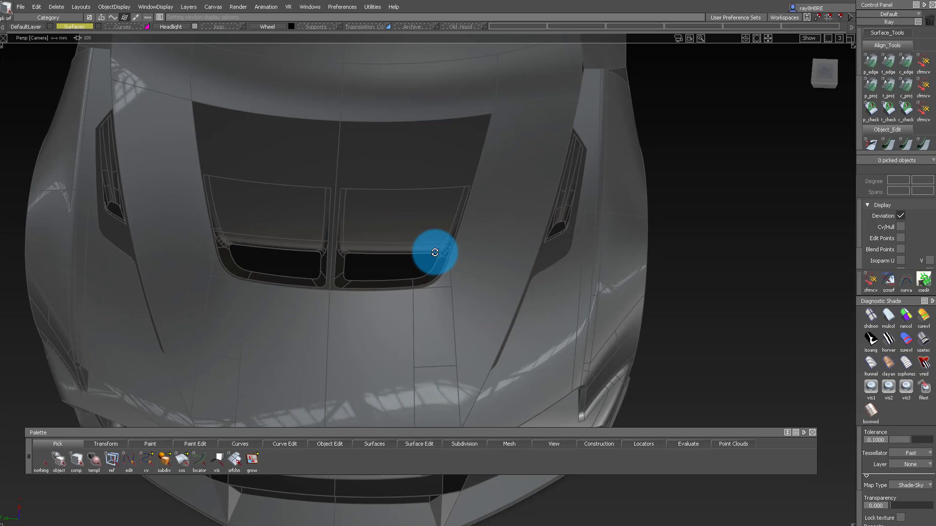
{"action": "right_click_drag", "start_coordinate": [434, 253], "coordinate": [495, 112], "text": "alt+shift"}
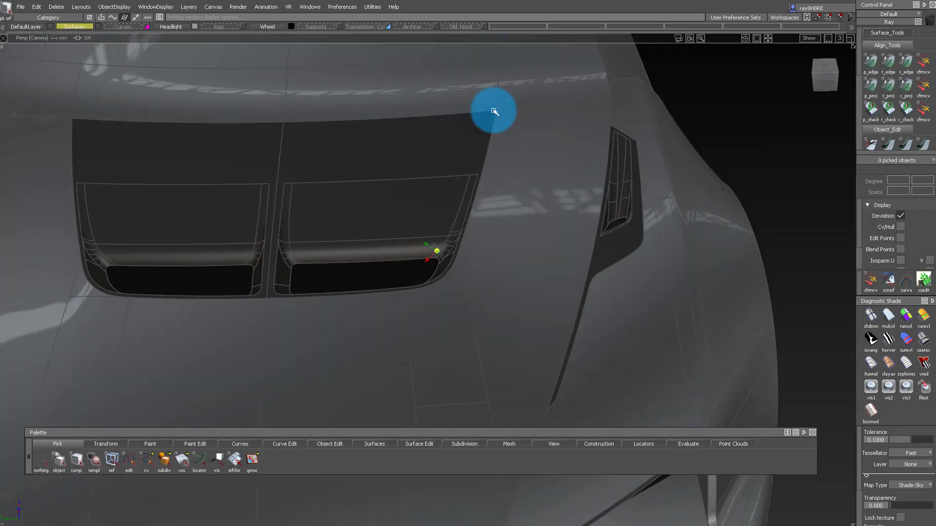
{"action": "left_click_drag", "start_coordinate": [583, 222], "coordinate": [443, 311], "text": "alt+shift"}
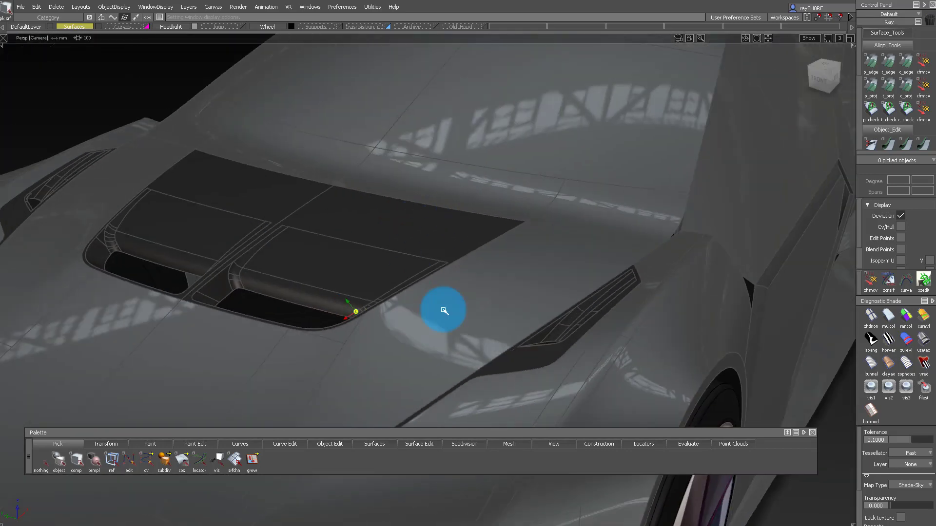
{"action": "right_click_drag", "start_coordinate": [443, 311], "coordinate": [471, 250], "text": "alt+shift"}
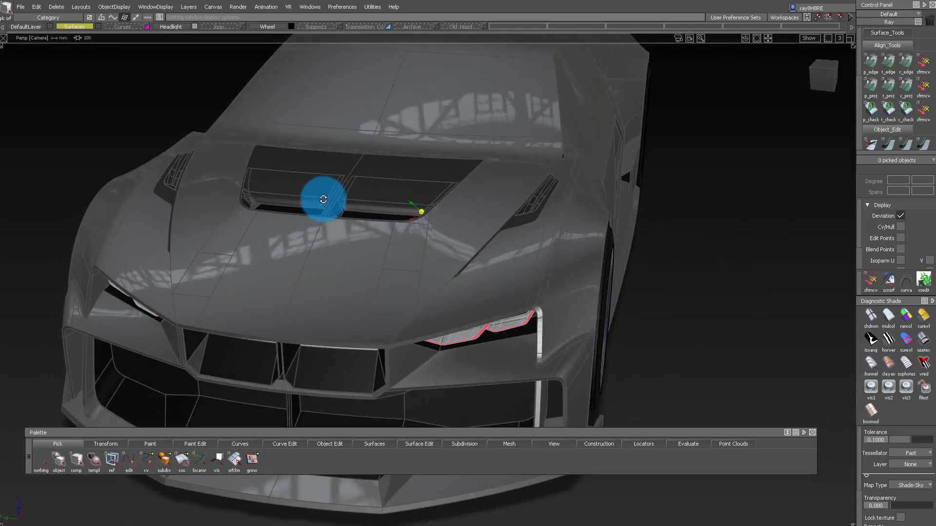
- Review the overall front end with patch lines hidden, comparing the hood, headlights and fenders from the front, side and above
{"action": "left_click_drag", "start_coordinate": [323, 199], "coordinate": [353, 224], "text": "alt+shift"}
{"action": "left_click_drag", "start_coordinate": [532, 280], "coordinate": [422, 234], "text": "alt+shift"}
{"action": "right_click_drag", "start_coordinate": [422, 234], "coordinate": [489, 236], "text": "ctrl+shift"}
{"action": "left_click_drag", "start_coordinate": [489, 236], "coordinate": [443, 163], "text": "alt+shift"}
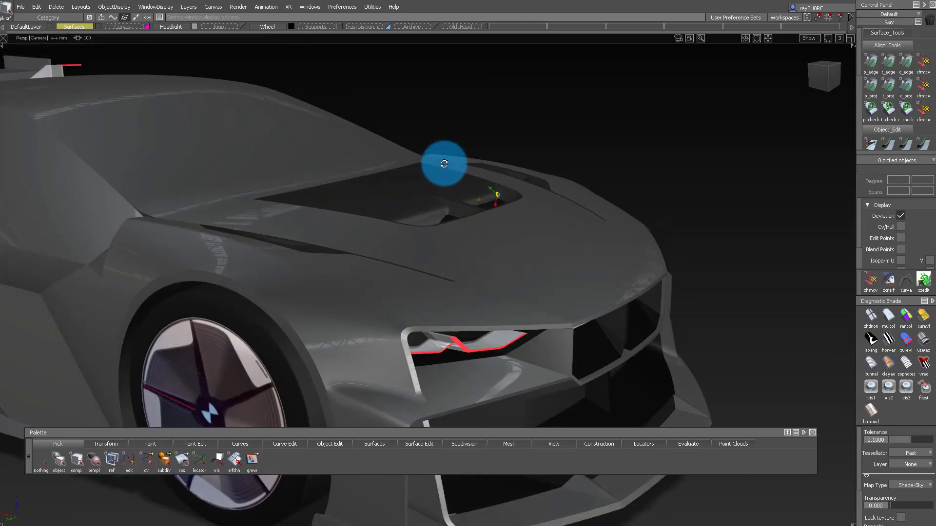
{"action": "right_click_drag", "start_coordinate": [444, 162], "coordinate": [434, 163], "text": "alt+shift"}
{"action": "left_click_drag", "start_coordinate": [434, 163], "coordinate": [385, 283], "text": "alt+shift"}
{"action": "middle_click_drag", "start_coordinate": [385, 283], "coordinate": [382, 199], "text": "alt+shift"}
{"action": "left_click_drag", "start_coordinate": [381, 199], "coordinate": [428, 315], "text": "alt+shift"}
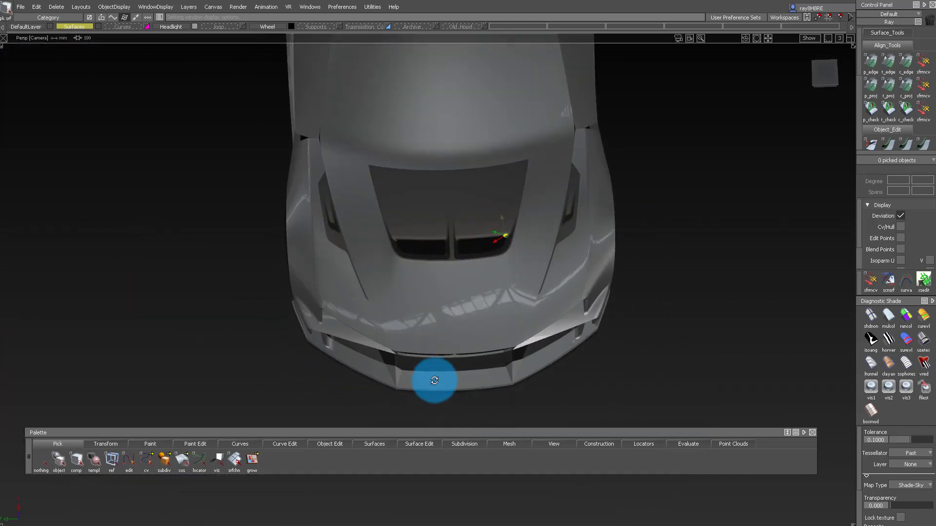
{"action": "left_click_drag", "start_coordinate": [451, 248], "coordinate": [561, 88], "text": "alt+shift"}
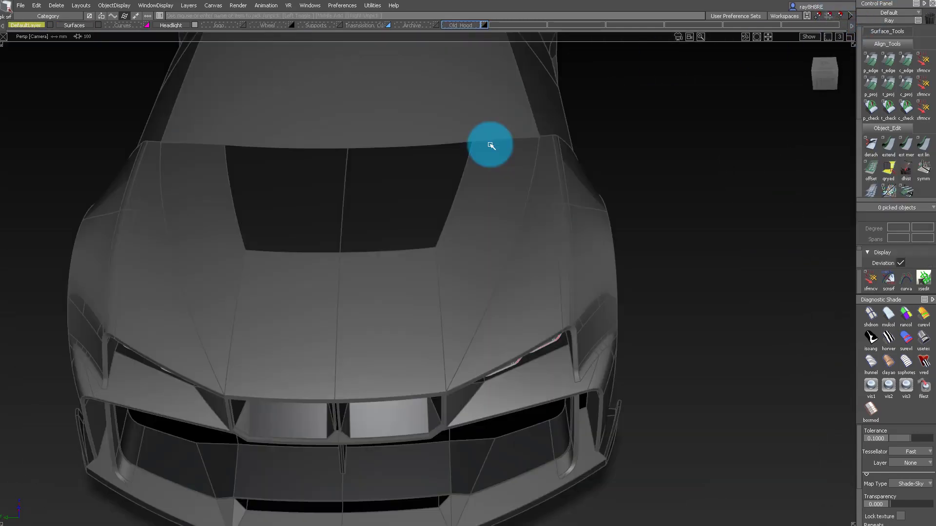
- Trim the old model's windshield surface along a line through the hood opening's outer rear corner, keeping the central part
{"action": "left_click_drag", "start_coordinate": [489, 147], "coordinate": [536, 161], "text": "alt+shift"}
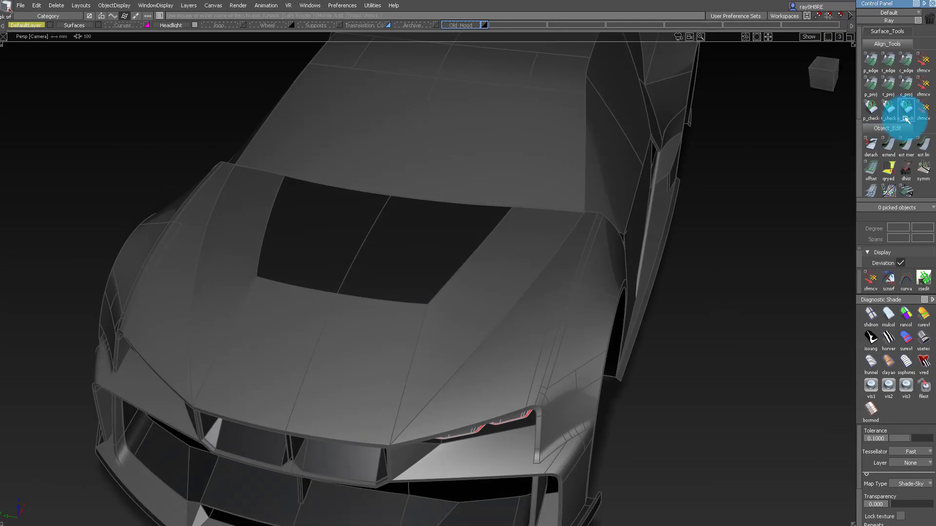
{"action": "left_click_drag", "start_coordinate": [370, 232], "coordinate": [417, 205], "text": "alt+shift"}
{"action": "right_click_drag", "start_coordinate": [418, 205], "coordinate": [363, 179], "text": "alt+shift"}
{"action": "left_click_drag", "start_coordinate": [363, 180], "coordinate": [476, 132], "text": "alt+shift"}
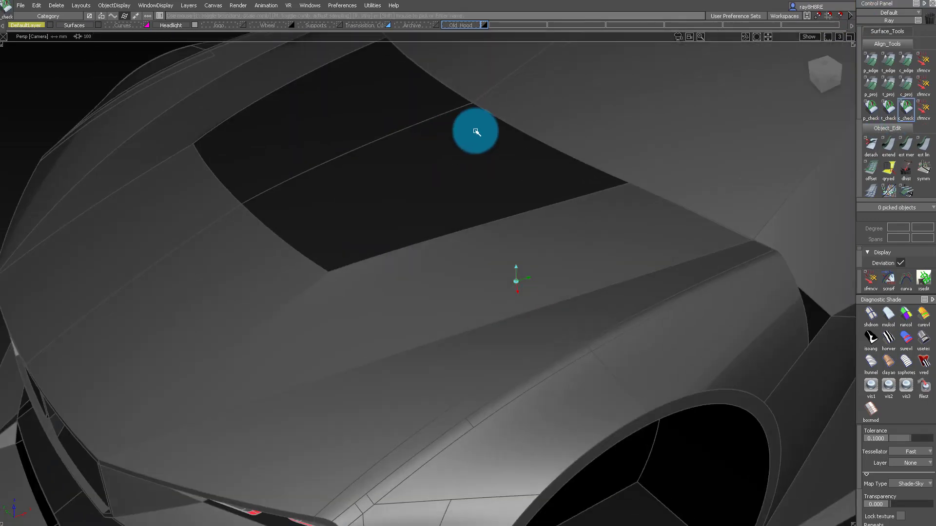
{"action": "middle_click_drag", "start_coordinate": [477, 132], "coordinate": [469, 246], "text": "alt+shift"}
{"action": "left_click_drag", "start_coordinate": [424, 211], "coordinate": [483, 203], "text": "alt+shift"}
{"action": "right_click_drag", "start_coordinate": [482, 202], "coordinate": [395, 189], "text": "ctrl+shift"}
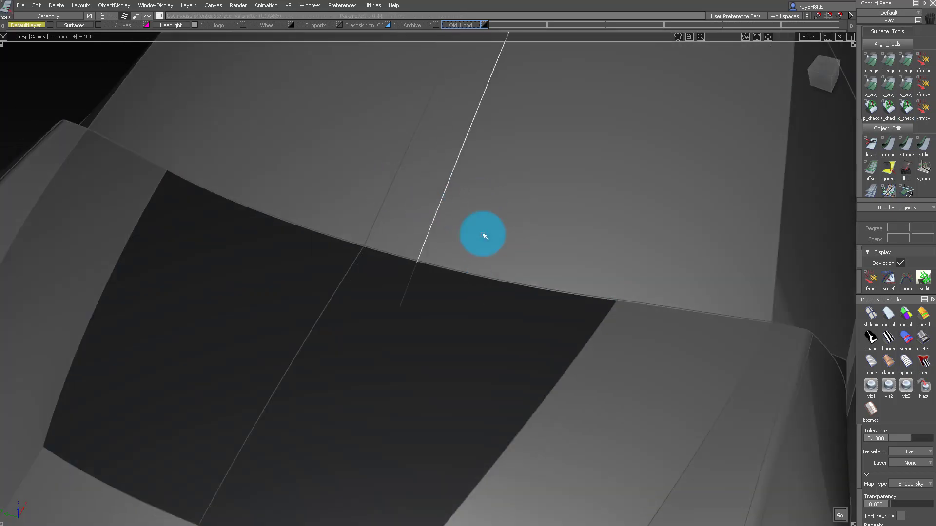
{"action": "right_click_drag", "start_coordinate": [621, 300], "coordinate": [682, 326], "text": "alt+shift"}
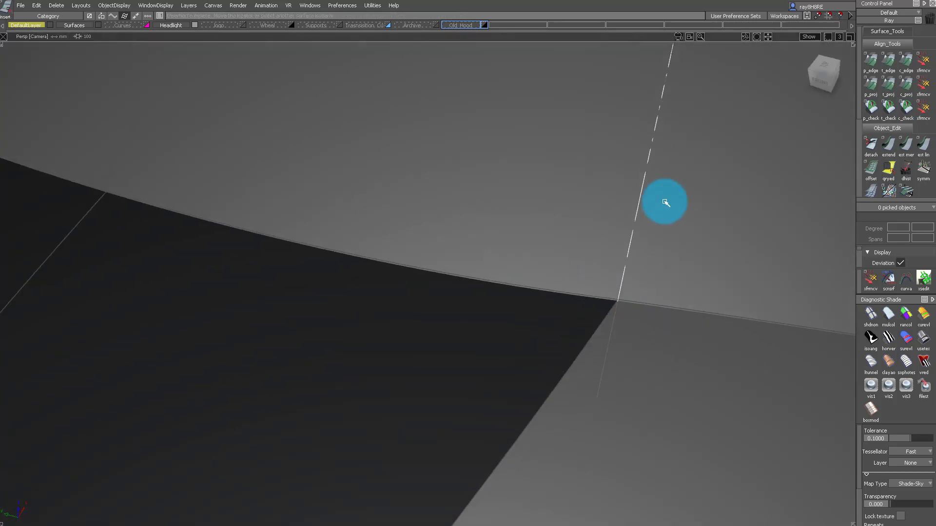
{"action": "right_click_drag", "start_coordinate": [666, 202], "coordinate": [566, 242], "text": "alt+shift"}
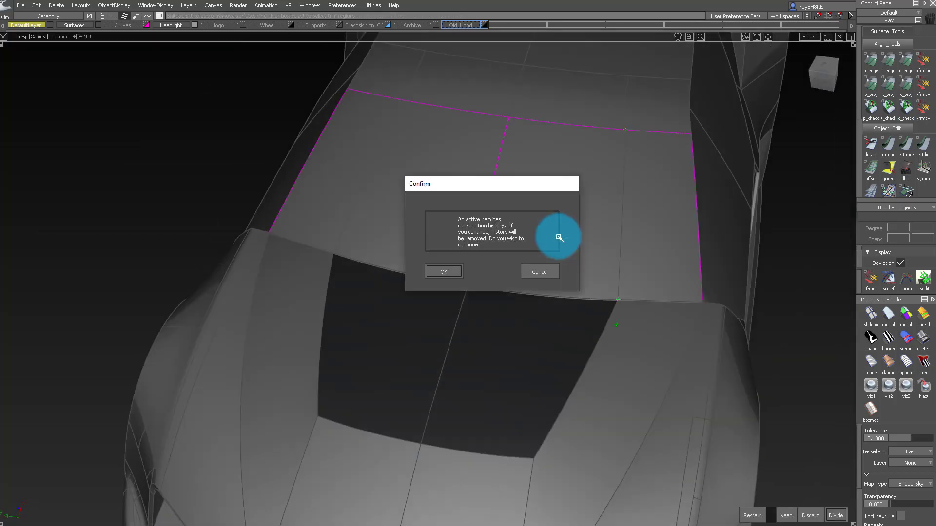
{"action": "left_click", "coordinate": [786, 513]}
- Create a G2 surface fillet between the central hood surface and the trimmed windshield with a chordal length of 150
{"action": "left_click_drag", "start_coordinate": [599, 244], "coordinate": [580, 255], "text": "alt+shift"}
{"action": "right_click_drag", "start_coordinate": [580, 255], "coordinate": [524, 370], "text": "alt+shift"}
{"action": "left_click_drag", "start_coordinate": [524, 370], "coordinate": [502, 387], "text": "alt+shift"}
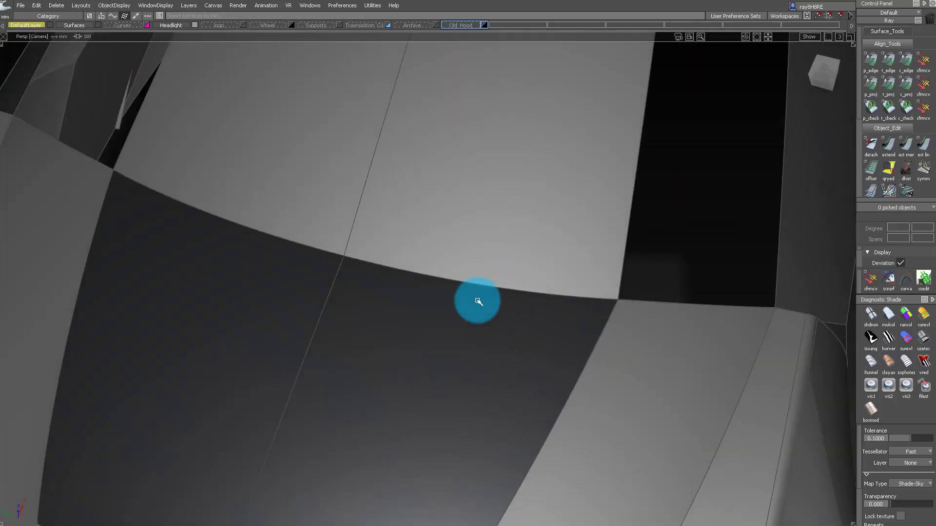
{"action": "right_click_drag", "start_coordinate": [477, 301], "coordinate": [439, 344], "text": "ctrl+shift"}
{"action": "left_click", "coordinate": [439, 345]}
{"action": "left_click", "coordinate": [482, 222]}
{"action": "left_click_drag", "start_coordinate": [514, 299], "coordinate": [521, 357], "text": "ctrl+shift"}
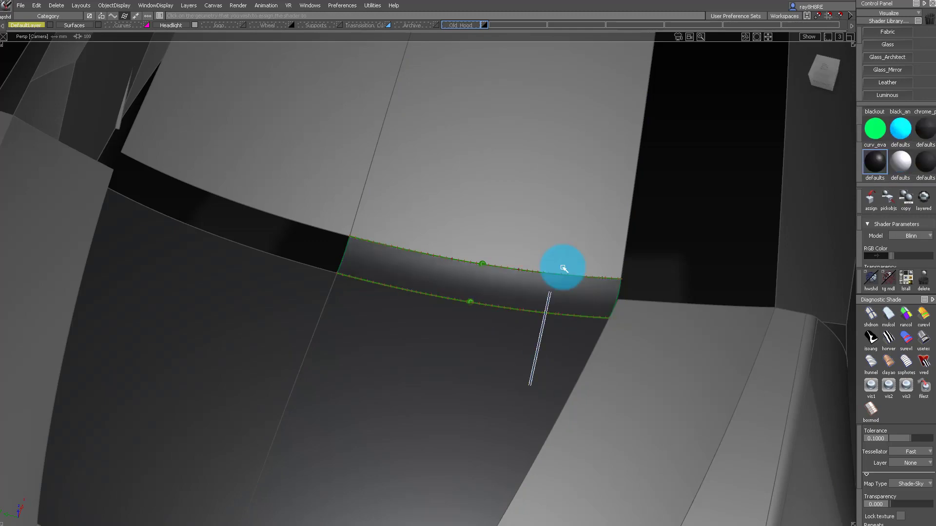
{"action": "left_click_drag", "start_coordinate": [563, 268], "coordinate": [637, 254], "text": "ctrl+shift"}
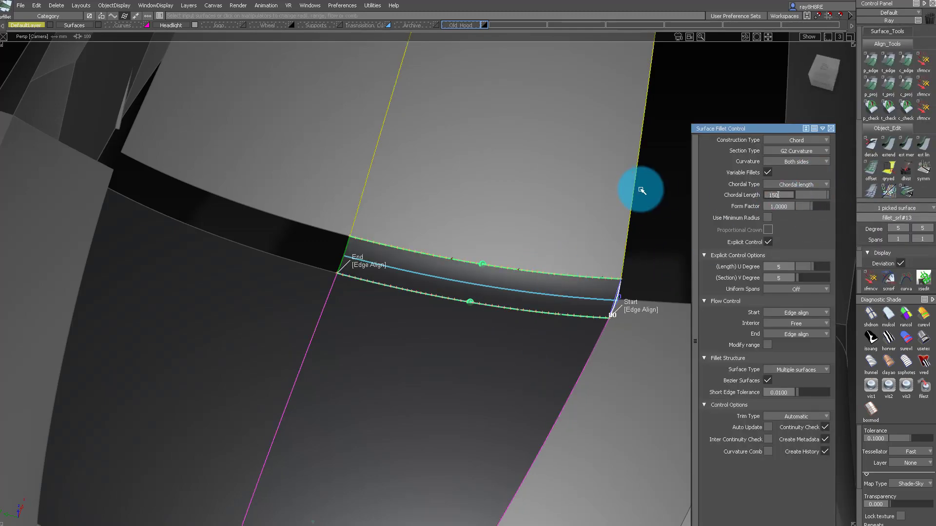
- Assign the new hood-to-windshield fillet to the Surfaces layer
{"action": "right_click_drag", "start_coordinate": [640, 189], "coordinate": [520, 244], "text": "alt+shift"}
{"action": "left_click_drag", "start_coordinate": [520, 244], "coordinate": [345, 136], "text": "ctrl+shift"}
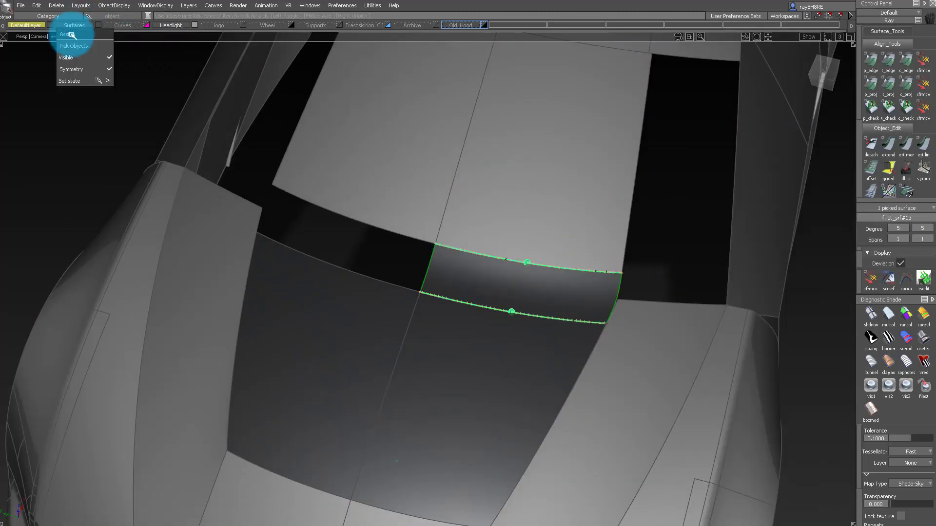
{"action": "left_click_drag", "start_coordinate": [419, 124], "coordinate": [514, 281], "text": "alt+shift"}
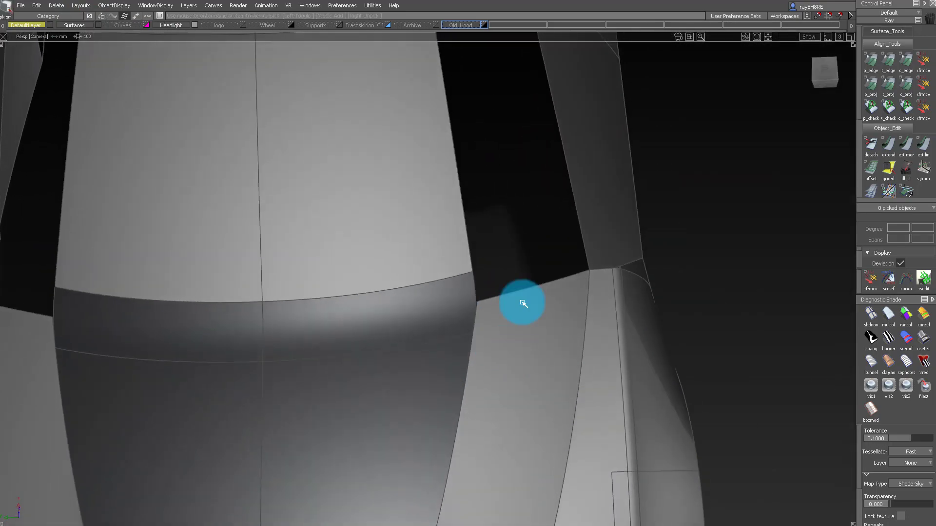
- Extend the rear edge of the outer hood surface beside the windshield fillet
{"action": "left_click", "coordinate": [536, 360]}
{"action": "left_click_drag", "start_coordinate": [535, 359], "coordinate": [506, 294], "text": "alt+shift"}
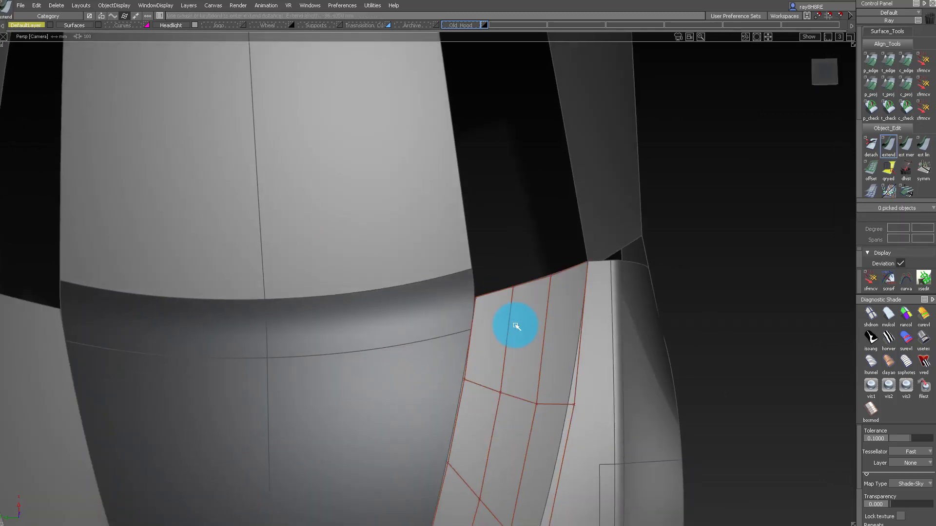
{"action": "left_click_drag", "start_coordinate": [554, 259], "coordinate": [468, 318], "text": "alt+shift"}
{"action": "right_click_drag", "start_coordinate": [468, 317], "coordinate": [411, 276], "text": "alt+shift"}
{"action": "left_click_drag", "start_coordinate": [411, 276], "coordinate": [80, 65], "text": "alt+shift"}
{"action": "middle_click_drag", "start_coordinate": [500, 208], "coordinate": [537, 214], "text": "alt+shift"}
{"action": "left_click_drag", "start_coordinate": [537, 215], "coordinate": [546, 288], "text": "alt+shift"}
{"action": "right_click_drag", "start_coordinate": [389, 301], "coordinate": [437, 310], "text": "alt+shift"}
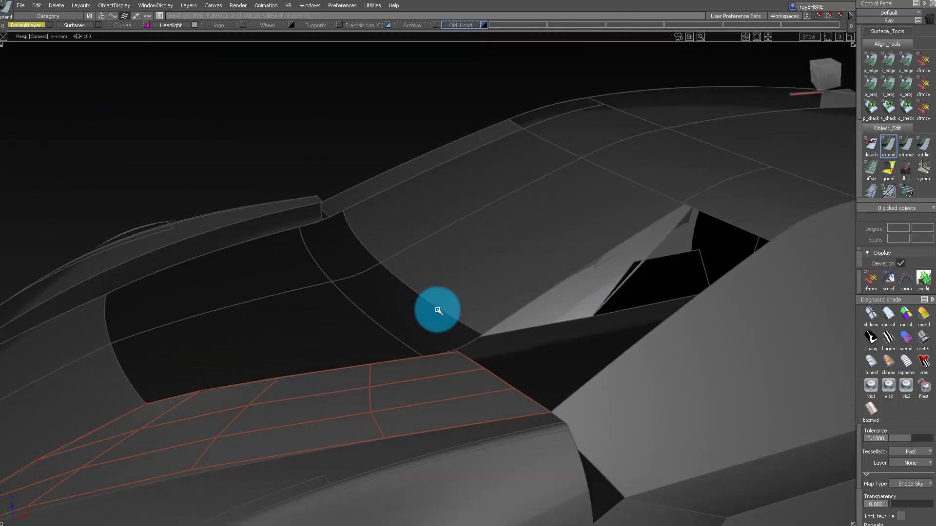
- Set the chordal length of the hood-to-windshield fillet to 200
{"action": "left_click_drag", "start_coordinate": [436, 309], "coordinate": [438, 341], "text": "ctrl+shift"}
{"action": "left_click_drag", "start_coordinate": [261, 326], "coordinate": [518, 278], "text": "alt+shift"}
{"action": "left_click", "coordinate": [434, 296]}
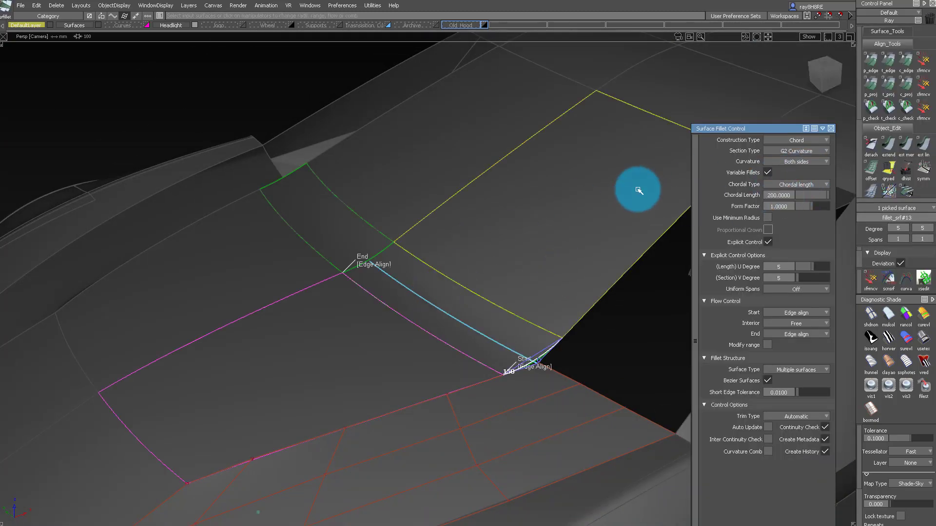
- Examine the widened windshield fillet and its transition into the hood in shaded view from several angles
{"action": "left_click_drag", "start_coordinate": [638, 190], "coordinate": [513, 159], "text": "alt+shift"}
{"action": "right_click_drag", "start_coordinate": [466, 141], "coordinate": [487, 195], "text": "alt+shift"}
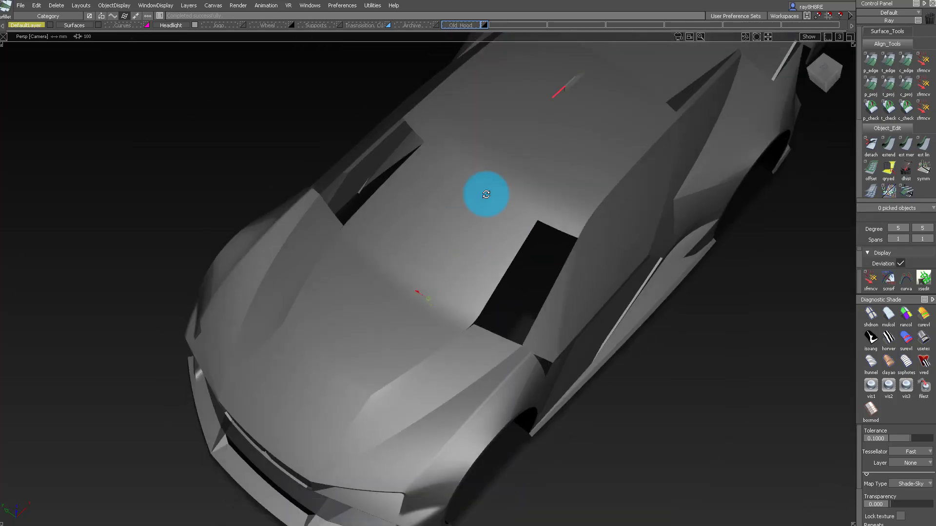
{"action": "left_click_drag", "start_coordinate": [487, 195], "coordinate": [545, 256], "text": "alt+shift"}
{"action": "right_click_drag", "start_coordinate": [546, 257], "coordinate": [555, 227], "text": "alt+shift"}
{"action": "left_click_drag", "start_coordinate": [554, 227], "coordinate": [382, 326], "text": "alt+shift"}
{"action": "right_click_drag", "start_coordinate": [383, 326], "coordinate": [343, 295], "text": "ctrl+shift"}
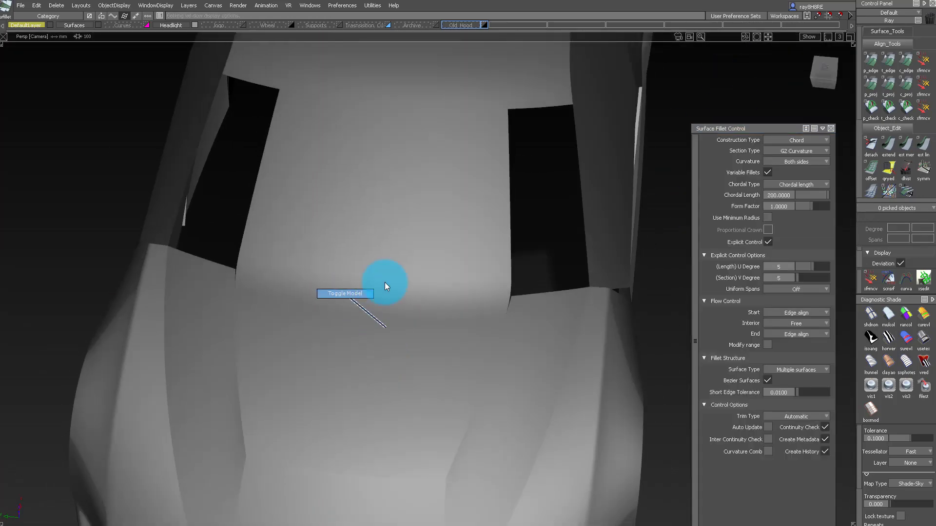
{"action": "middle_click_drag", "start_coordinate": [387, 286], "coordinate": [323, 291], "text": "alt+shift"}
{"action": "right_click_drag", "start_coordinate": [323, 290], "coordinate": [303, 349], "text": "alt+shift"}
{"action": "left_click_drag", "start_coordinate": [302, 349], "coordinate": [249, 249], "text": "alt+shift"}
{"action": "middle_click_drag", "start_coordinate": [249, 249], "coordinate": [245, 227], "text": "alt+shift"}
{"action": "left_click_drag", "start_coordinate": [245, 228], "coordinate": [312, 254], "text": "alt+shift"}
- Pick the outer hood surface beside the center panel and turn off its control vertex display
{"action": "mouse_move", "coordinate": [312, 254]}
{"action": "right_mouse_down", "text": "alt+shift"}
{"action": "mouse_move", "coordinate": [389, 263]}
{"action": "mouse_move", "coordinate": [341, 263]}
{"action": "right_mouse_up", "text": "alt+shift"}
{"action": "mouse_move", "coordinate": [342, 263]}
{"action": "left_mouse_down", "text": "alt+shift"}
{"action": "mouse_move", "coordinate": [441, 322]}
{"action": "mouse_move", "coordinate": [444, 337]}
{"action": "left_mouse_up", "text": "alt+shift"}
{"action": "left_click_drag", "start_coordinate": [393, 246], "coordinate": [382, 330], "text": "ctrl+shift"}
{"action": "right_click_drag", "start_coordinate": [395, 230], "coordinate": [409, 409], "text": "ctrl+shift"}
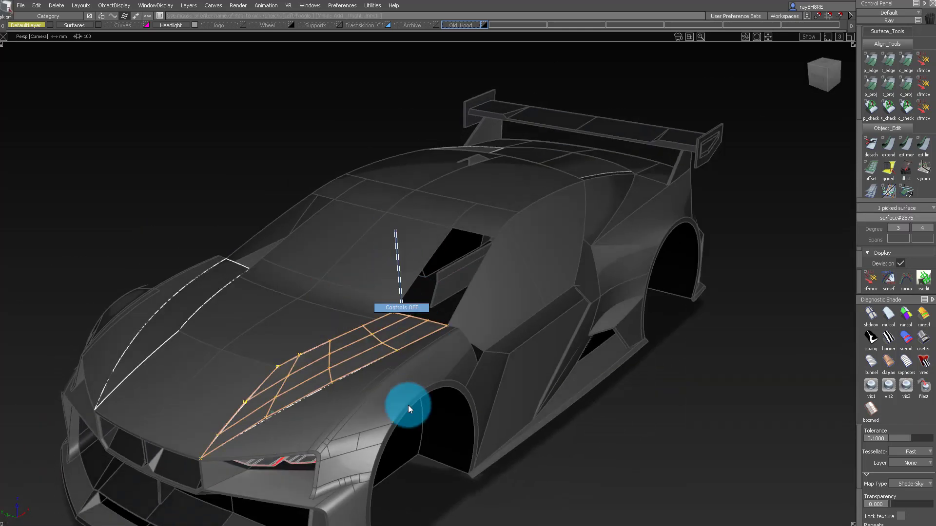
- Untrim the windshield surface and trim it again to keep the side strip beside the center fillet
{"action": "right_click_drag", "start_coordinate": [373, 309], "coordinate": [372, 222], "text": "alt+shift"}
{"action": "left_click_drag", "start_coordinate": [372, 222], "coordinate": [372, 173], "text": "alt+shift"}
{"action": "left_click", "coordinate": [310, 279]}
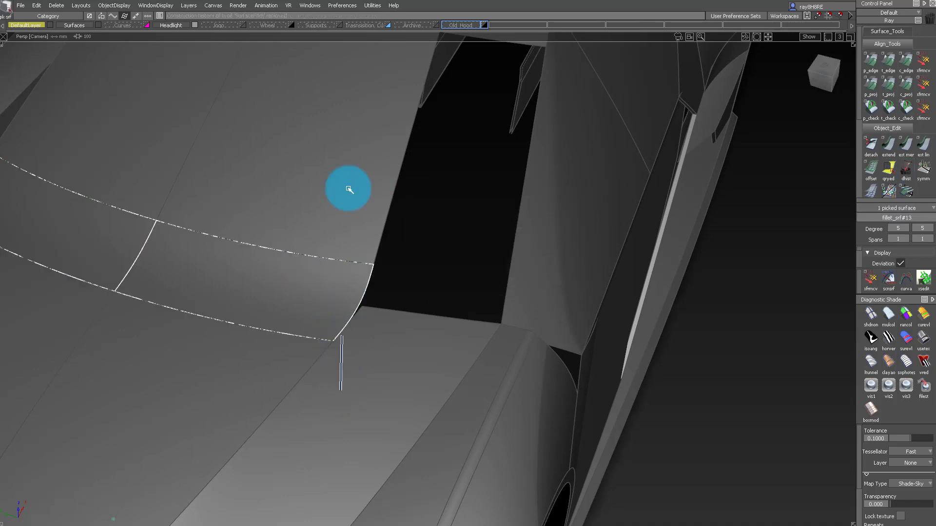
{"action": "key", "text": "u"}
{"action": "left_click", "coordinate": [328, 188]}
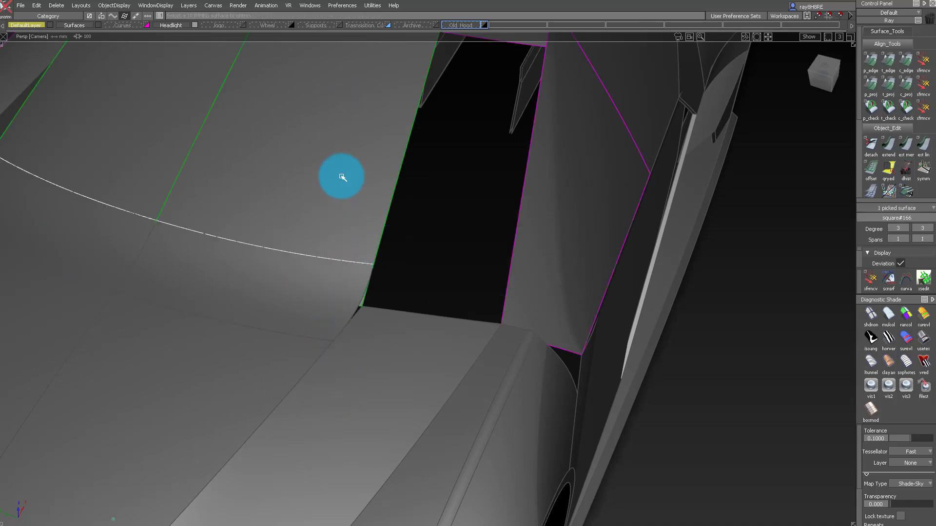
{"action": "key", "text": "t"}
{"action": "left_click", "coordinate": [441, 182]}
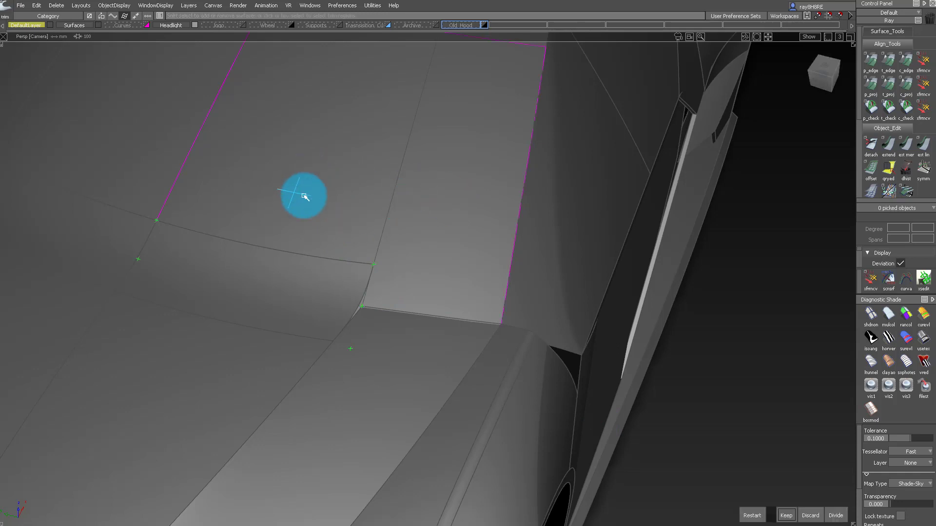
{"action": "key", "text": "space"}
- Create a G2 chordal fillet with a length of 200 between the windshield side strip and the outer hood surface
{"action": "key", "text": "f"}
{"action": "left_click", "coordinate": [360, 366]}
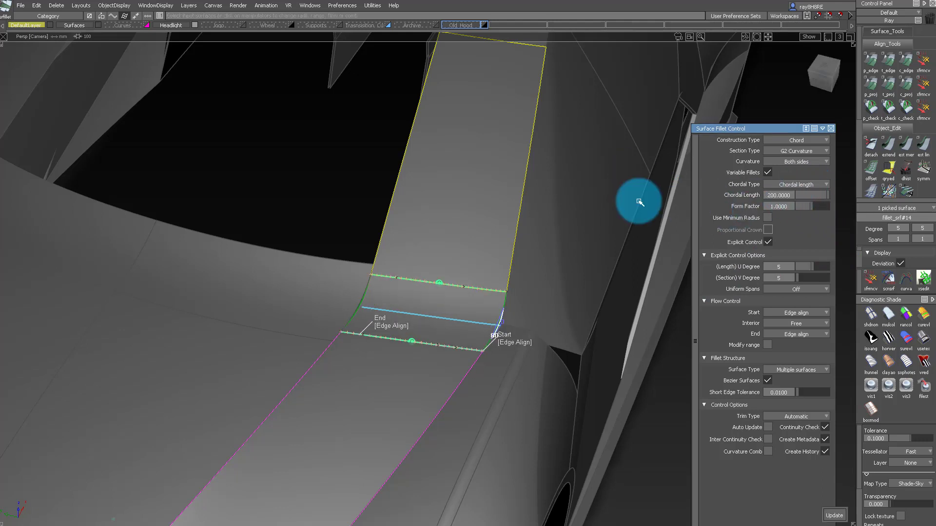
{"action": "left_click_drag", "start_coordinate": [346, 288], "coordinate": [439, 408], "text": "alt+shift"}
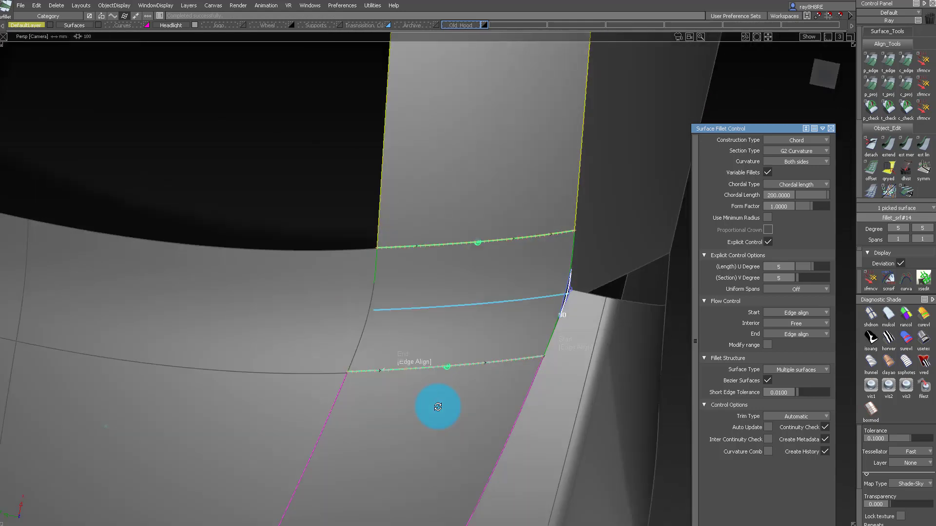
{"action": "right_click_drag", "start_coordinate": [439, 407], "coordinate": [455, 366], "text": "alt+shift"}
{"action": "mouse_move", "coordinate": [456, 366]}
{"action": "left_mouse_down", "text": "alt+shift"}
{"action": "mouse_move", "coordinate": [480, 247]}
{"action": "mouse_move", "coordinate": [476, 253]}
{"action": "left_mouse_up", "text": "alt+shift"}
{"action": "left_click_drag", "start_coordinate": [510, 294], "coordinate": [497, 217], "text": "ctrl+shift"}
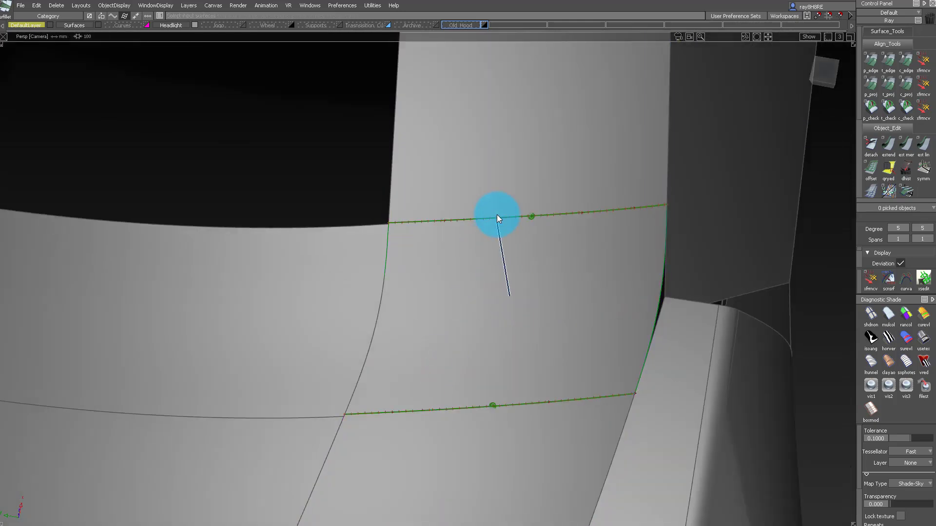
{"action": "right_click_drag", "start_coordinate": [422, 168], "coordinate": [420, 183], "text": "alt+shift"}
{"action": "mouse_move", "coordinate": [420, 184]}
{"action": "left_mouse_down", "text": "alt+shift"}
{"action": "mouse_move", "coordinate": [423, 249]}
{"action": "mouse_move", "coordinate": [462, 180]}
{"action": "mouse_move", "coordinate": [457, 313]}
{"action": "left_mouse_up", "text": "alt+shift"}
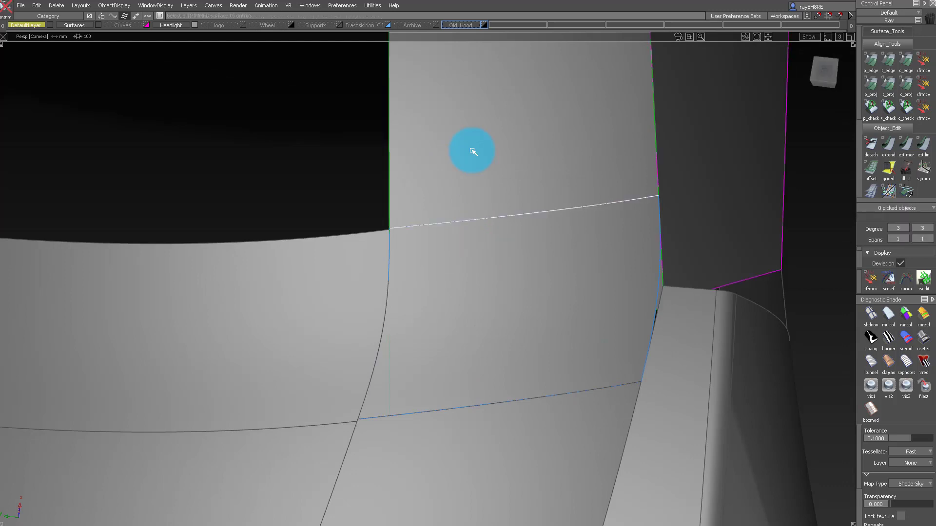
- Restore the full windshield surface and delete the separate side strip
{"action": "left_click", "coordinate": [473, 151]}
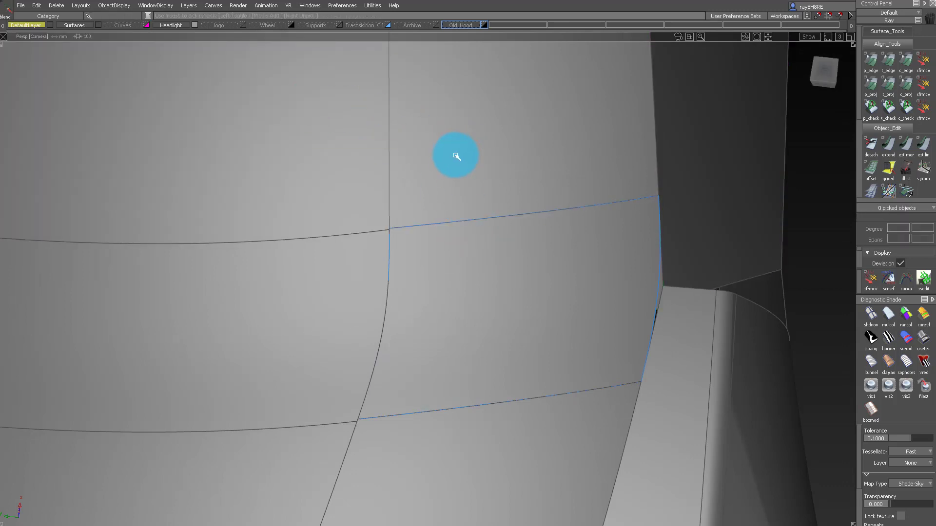
{"action": "key", "text": "Delete"}
{"action": "key", "text": "Return"}
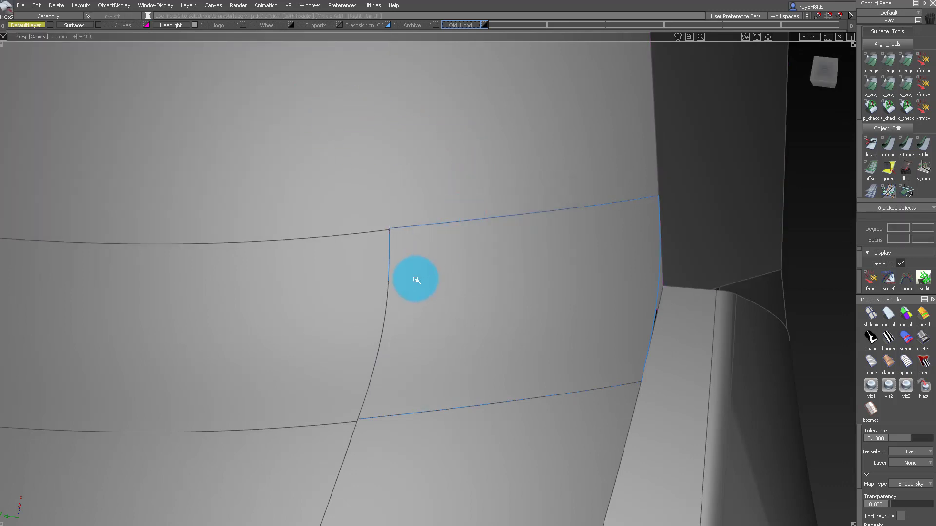
- Try to align the side fillet's inner edge to the center windshield fillet with G2 continuity
{"action": "left_click_drag", "start_coordinate": [416, 281], "coordinate": [480, 318], "text": "alt+shift"}
{"action": "key", "text": "alt+h"}
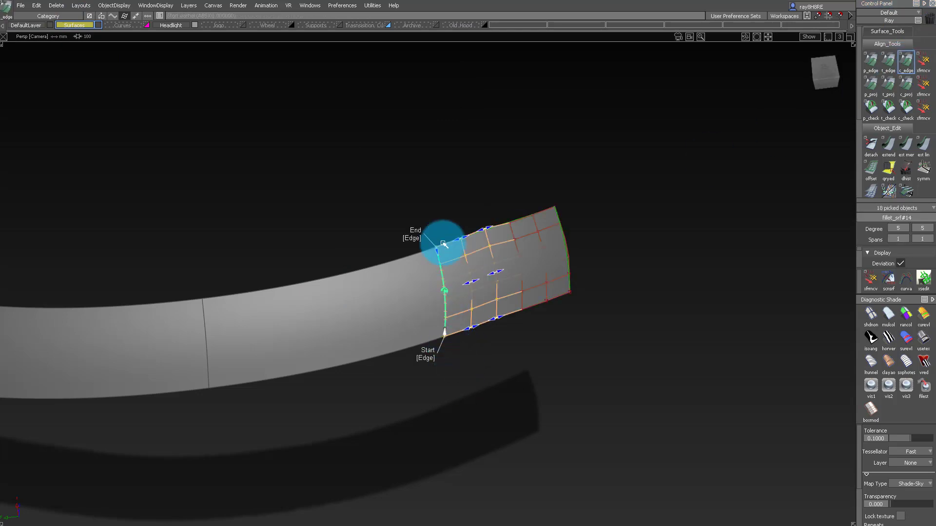
{"action": "left_click_drag", "start_coordinate": [463, 259], "coordinate": [482, 364], "text": "alt+shift"}
{"action": "right_click_drag", "start_coordinate": [483, 364], "coordinate": [420, 228], "text": "alt+shift"}
{"action": "left_click_drag", "start_coordinate": [420, 228], "coordinate": [464, 274], "text": "alt+shift"}
{"action": "right_click_drag", "start_coordinate": [464, 274], "coordinate": [462, 296], "text": "alt+shift"}
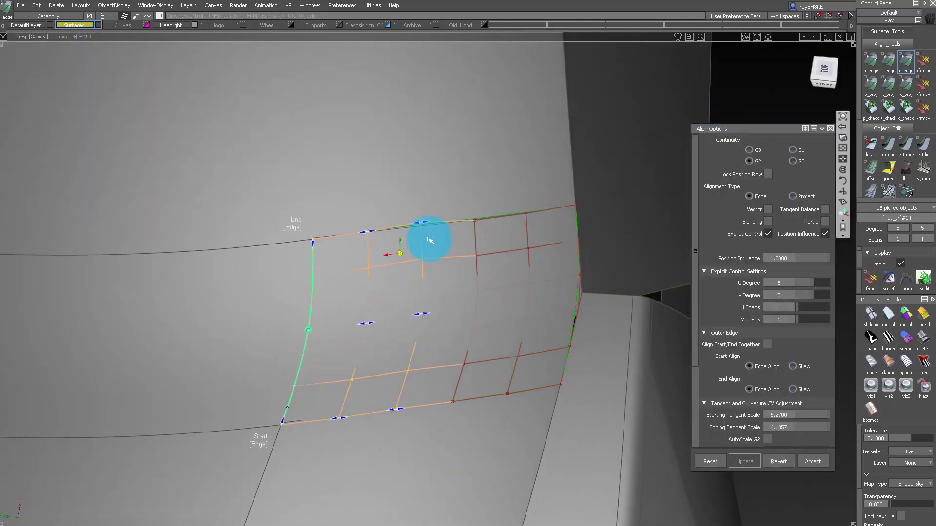
{"action": "left_click_drag", "start_coordinate": [430, 240], "coordinate": [530, 327], "text": "alt+shift"}
{"action": "left_click_drag", "start_coordinate": [450, 338], "coordinate": [450, 406], "text": "alt+shift"}
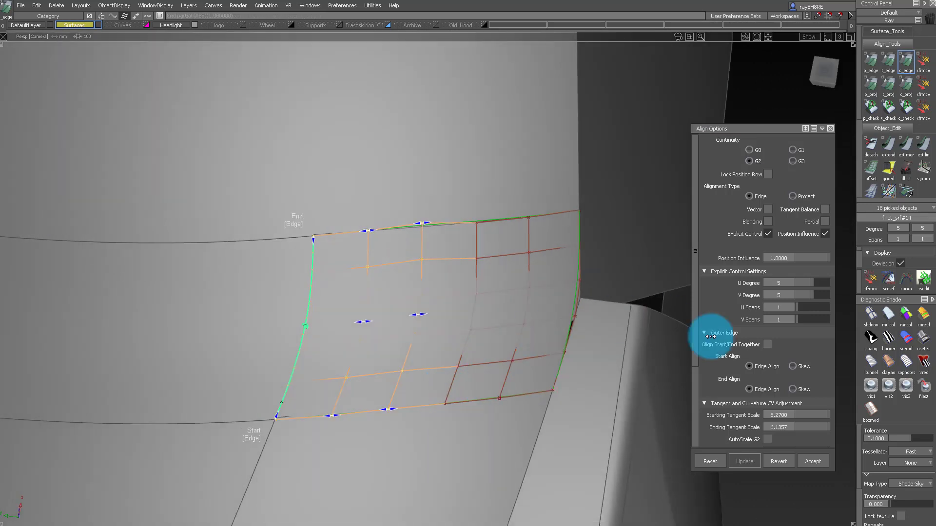
{"action": "left_click", "coordinate": [778, 461]}
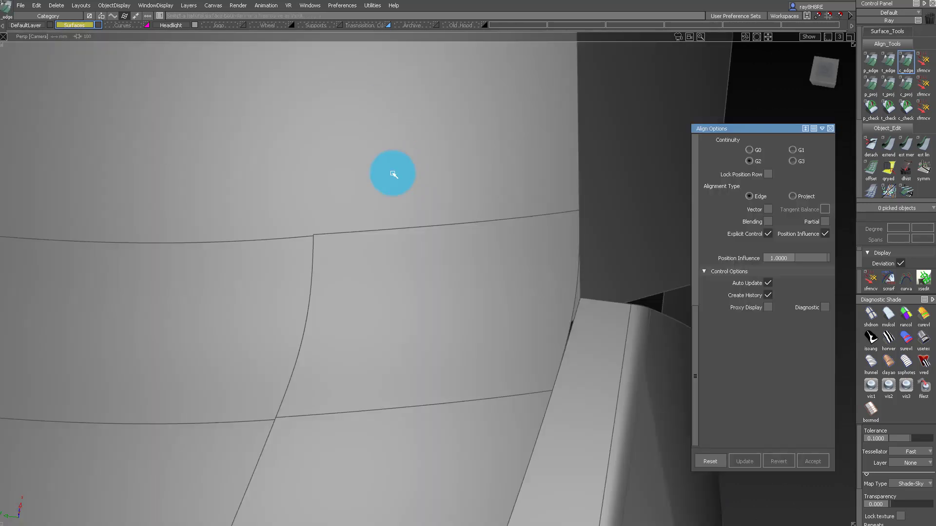
- Delete the side fillet's trim curve from the isolated windshield and extend the center fillet's curve to the windshield's outer edge
{"action": "left_click_drag", "start_coordinate": [393, 174], "coordinate": [387, 181], "text": "ctrl+shift"}
{"action": "left_click", "coordinate": [387, 180]}
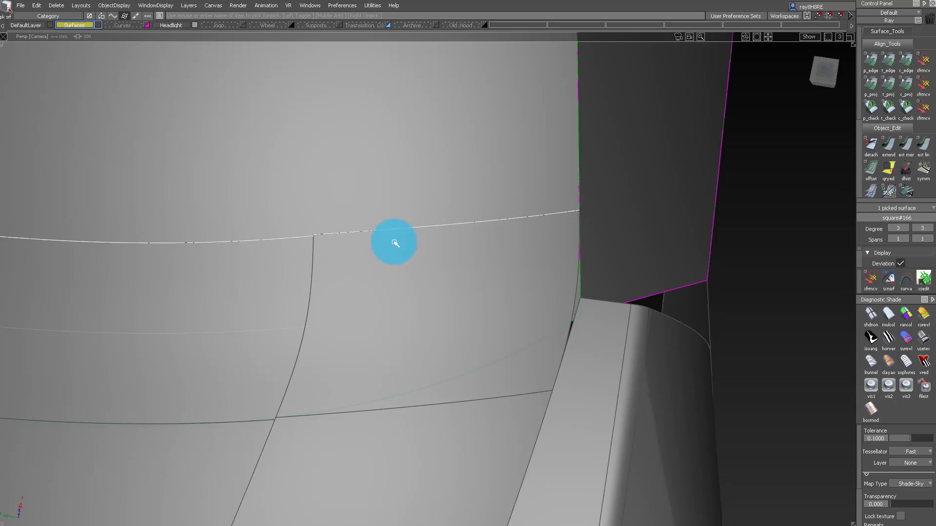
{"action": "right_click_drag", "start_coordinate": [414, 320], "coordinate": [433, 340], "text": "ctrl+shift"}
{"action": "left_click_drag", "start_coordinate": [470, 286], "coordinate": [309, 198], "text": "ctrl+shift"}
{"action": "left_click_drag", "start_coordinate": [360, 236], "coordinate": [372, 191]}
{"action": "key", "text": "Delete"}
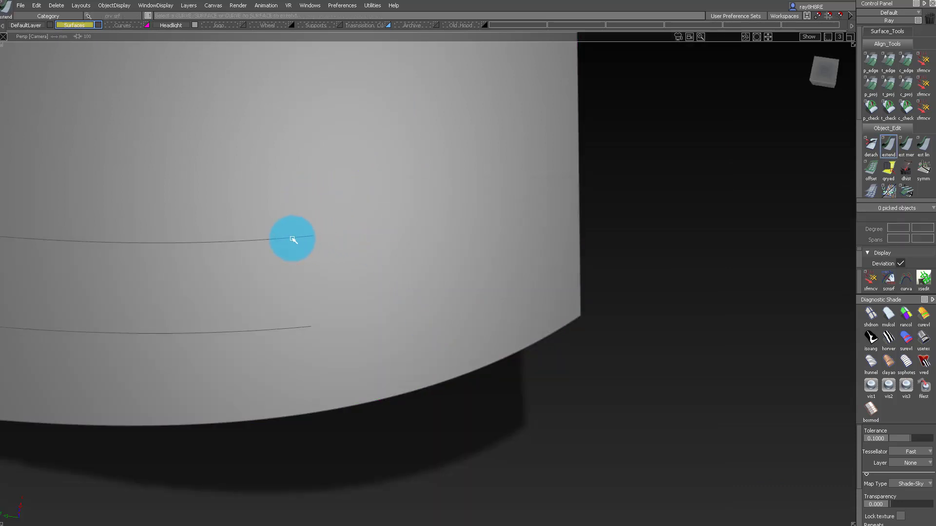
{"action": "left_click_drag", "start_coordinate": [791, 246], "coordinate": [681, 281]}
- Trim the windshield along the extended curve, keeping the area above it
{"action": "key", "text": "t"}
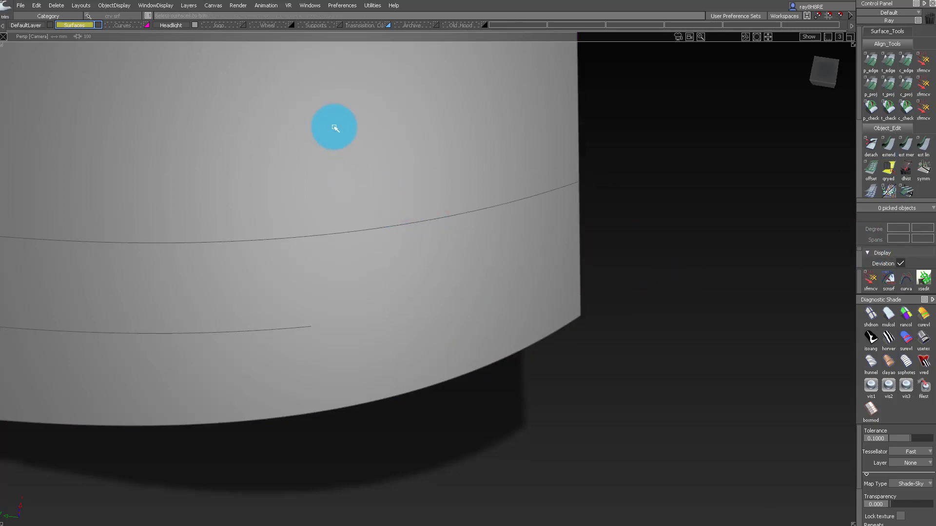
{"action": "left_click", "coordinate": [334, 131]}
{"action": "left_click", "coordinate": [786, 515]}
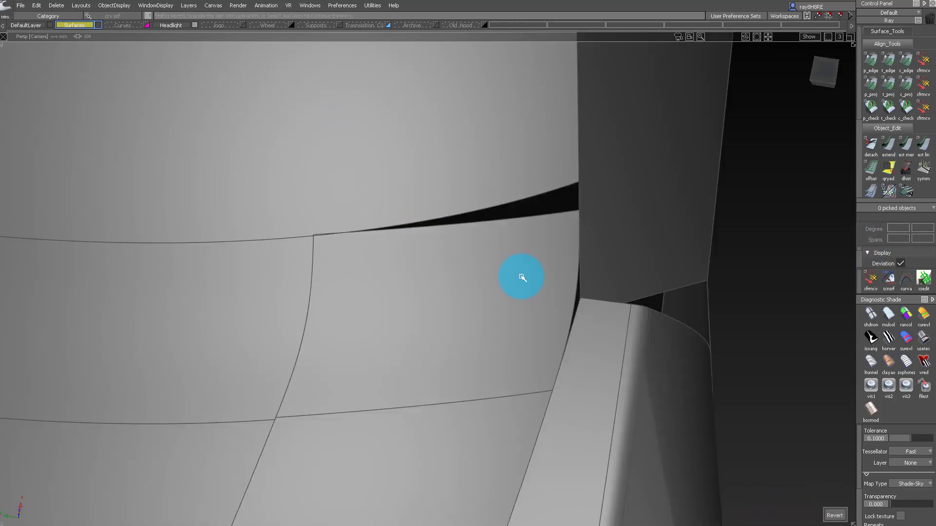
- Delete the side fillet between the windshield and the outer hood surface
{"action": "left_click_drag", "start_coordinate": [478, 325], "coordinate": [396, 273], "text": "alt+shift"}
{"action": "left_click", "coordinate": [412, 299]}
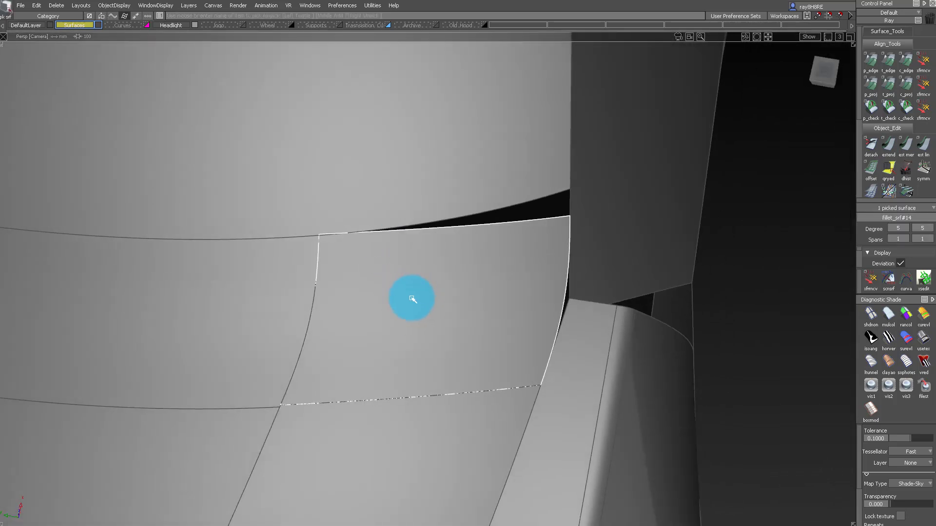
{"action": "key", "text": "Delete"}
{"action": "key", "text": "Return"}
- Extract a curve from the outer hood surface's open rear edge and set its pivot at the inner end
{"action": "left_click", "coordinate": [363, 407]}
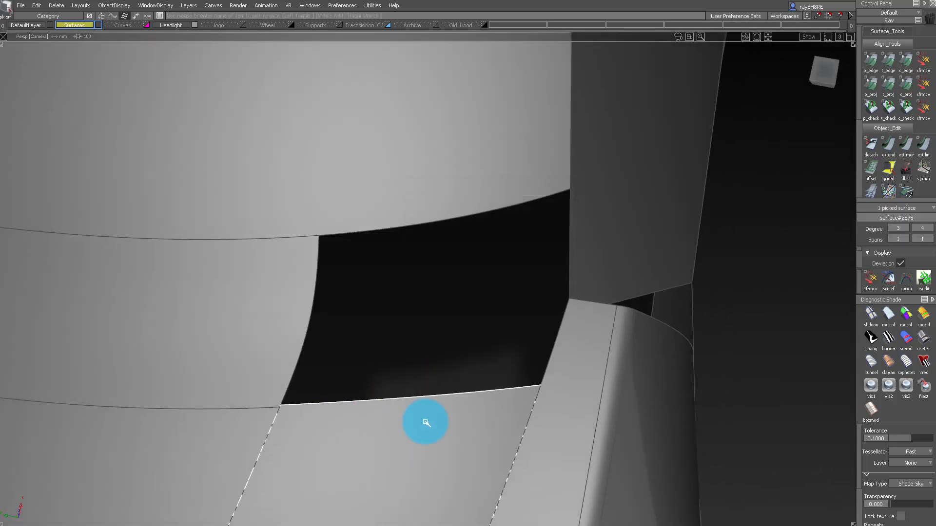
{"action": "middle_click_drag", "start_coordinate": [424, 422], "coordinate": [424, 359], "text": "alt+shift"}
{"action": "left_click_drag", "start_coordinate": [363, 221], "coordinate": [434, 361], "text": "alt+shift"}
{"action": "left_click", "coordinate": [434, 374]}
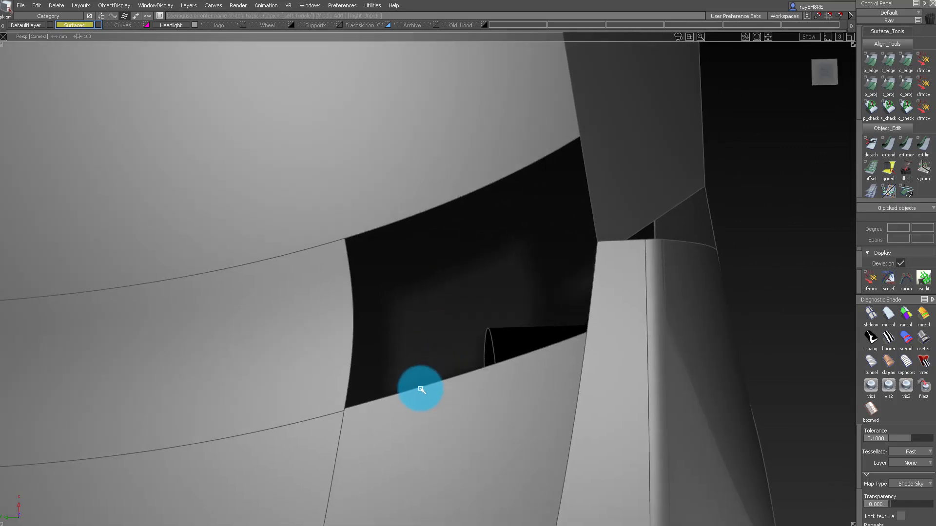
{"action": "left_click_drag", "start_coordinate": [422, 393], "coordinate": [459, 384], "text": "ctrl+shift"}
{"action": "left_click", "coordinate": [343, 418]}
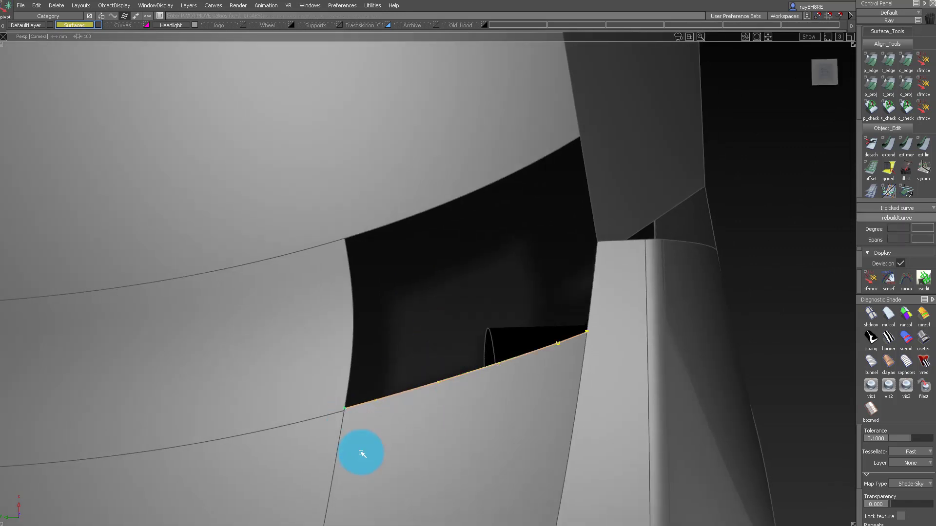
- Move the extracted curve so its inner end meets the lower corner of the center windshield fillet
{"action": "middle_click_drag", "start_coordinate": [359, 450], "coordinate": [357, 411], "text": "ctrl+shift"}
{"action": "middle_click_drag", "start_coordinate": [453, 396], "coordinate": [385, 374], "text": "alt+shift"}
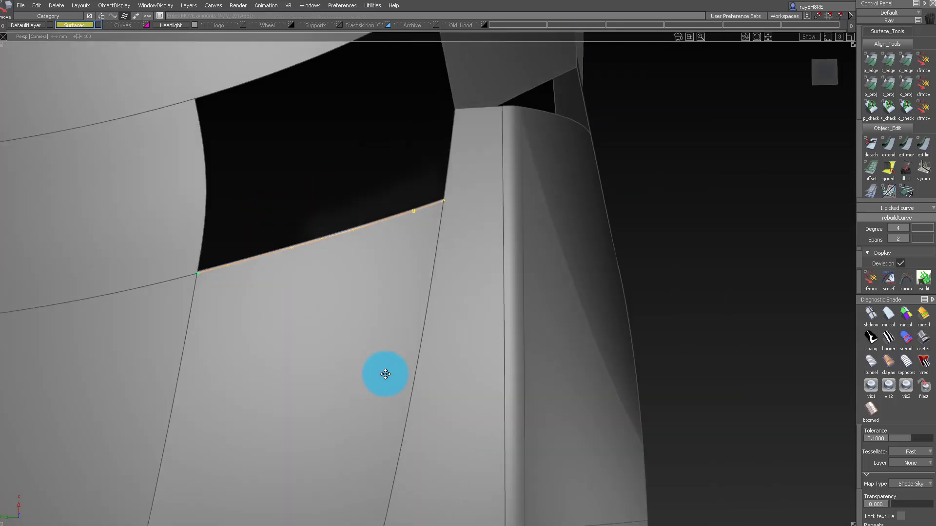
{"action": "right_click_drag", "start_coordinate": [385, 374], "coordinate": [420, 378], "text": "alt+shift"}
{"action": "left_click_drag", "start_coordinate": [420, 378], "coordinate": [428, 426], "text": "alt+shift"}
{"action": "left_click_drag", "start_coordinate": [428, 426], "coordinate": [485, 318], "text": "ctrl+shift"}
{"action": "left_click_drag", "start_coordinate": [481, 385], "coordinate": [471, 363], "text": "alt+shift"}
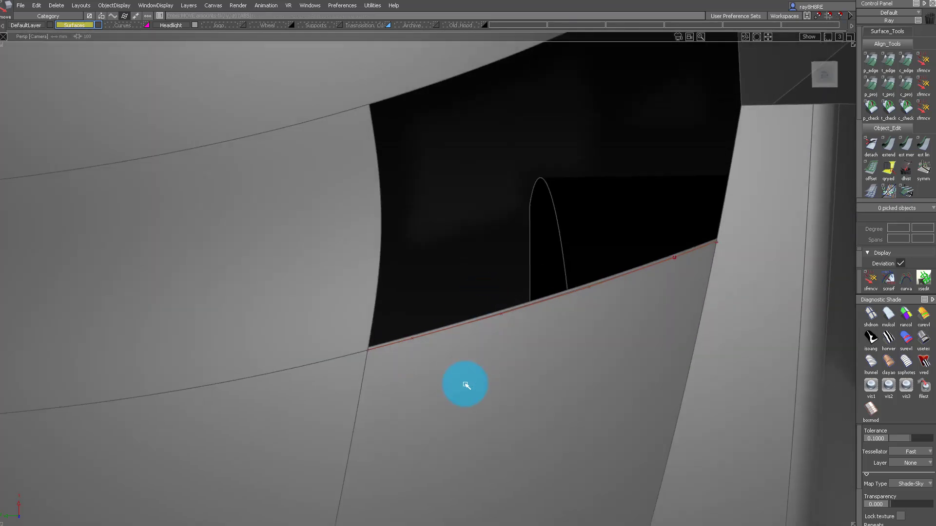
- Untrim the outer hood surface and delete its old rear trim curve
{"action": "key", "text": "u"}
{"action": "left_click", "coordinate": [466, 386]}
{"action": "left_click", "coordinate": [580, 291]}
{"action": "key", "text": "Delete"}
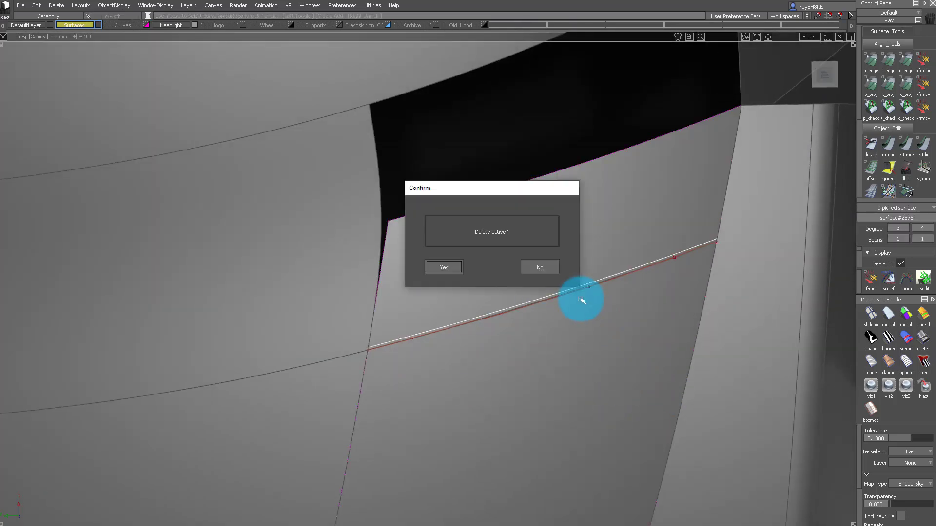
{"action": "left_click", "coordinate": [443, 266]}
- Extend the moved curve past the hood's outer side edge and trim the outer hood surface to it
{"action": "left_click", "coordinate": [619, 330]}
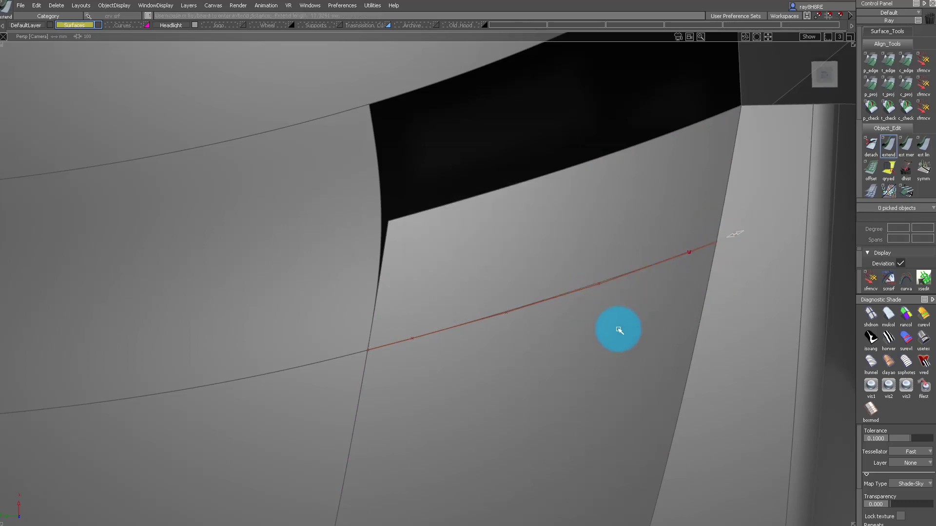
{"action": "left_click", "coordinate": [612, 323]}
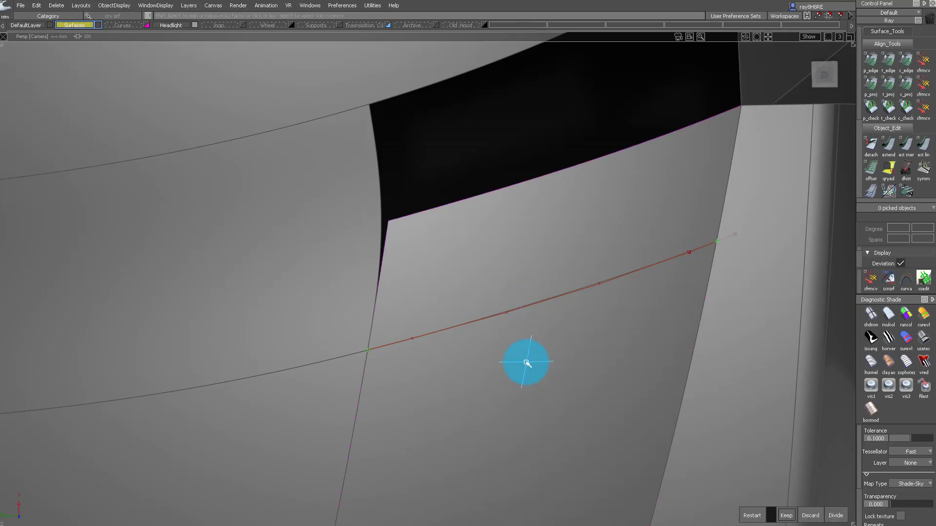
{"action": "key", "text": "space"}
- Isolate the windshield, the center fillet and the outer hood surface by hiding everything else
{"action": "right_click_drag", "start_coordinate": [569, 366], "coordinate": [508, 336], "text": "alt+shift"}
{"action": "left_click_drag", "start_coordinate": [508, 336], "coordinate": [487, 333], "text": "alt+shift"}
{"action": "left_click_drag", "start_coordinate": [470, 328], "coordinate": [467, 422], "text": "ctrl+shift"}
{"action": "left_click", "coordinate": [364, 328]}
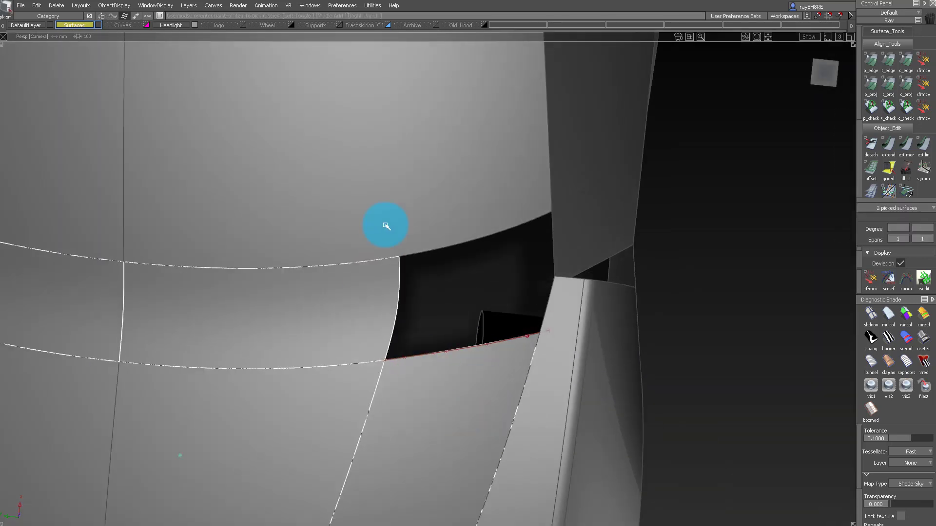
{"action": "key", "text": "Delete"}
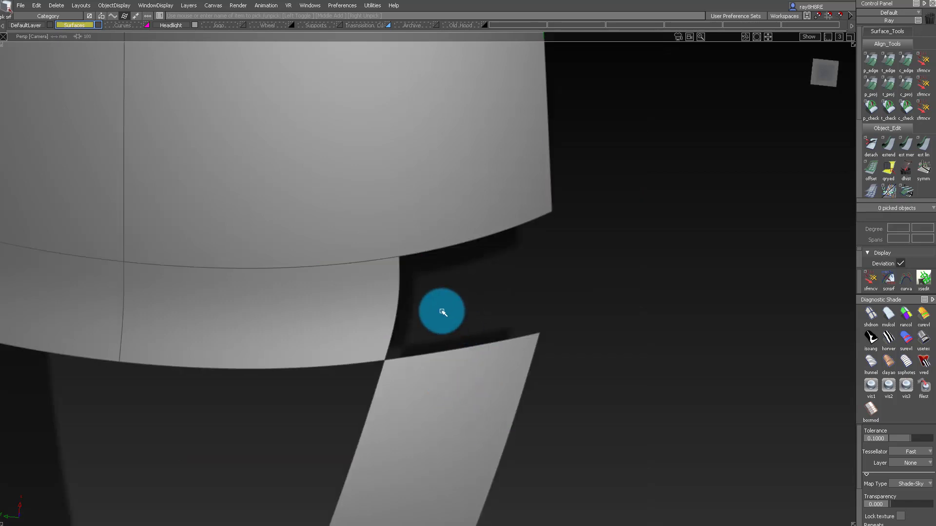
{"action": "key", "text": "ctrl+z"}
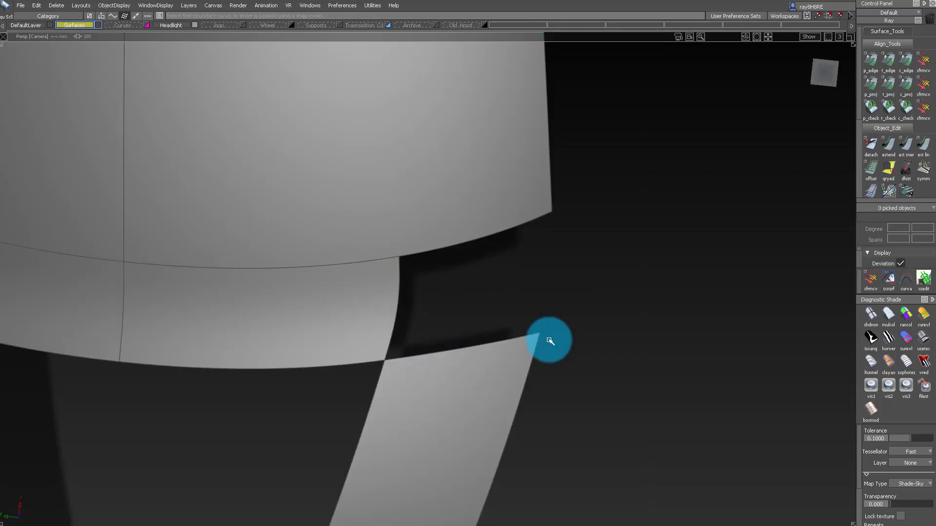
- Create a blend curve from the outer hood surface's rear outer corner to the windshield's lower outer corner
{"action": "left_click", "coordinate": [541, 351]}
{"action": "left_click", "coordinate": [544, 286]}
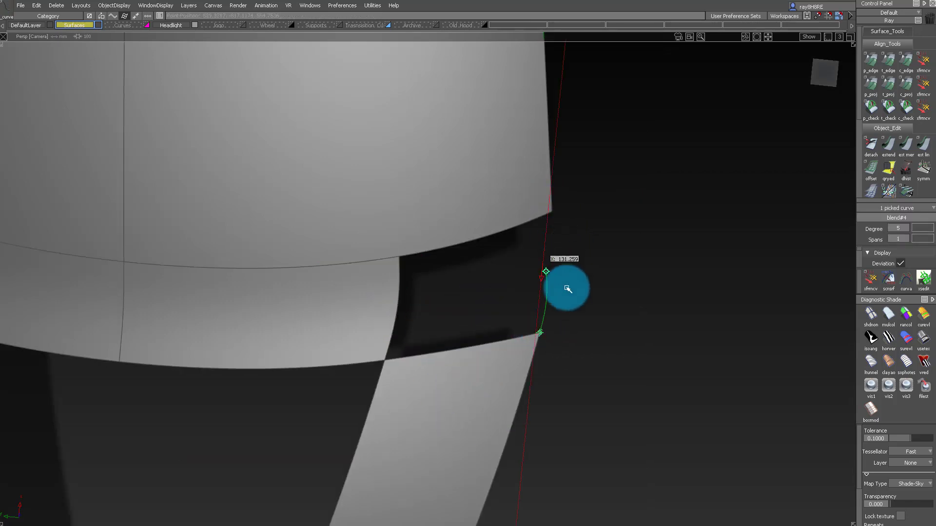
{"action": "left_click", "coordinate": [551, 193]}
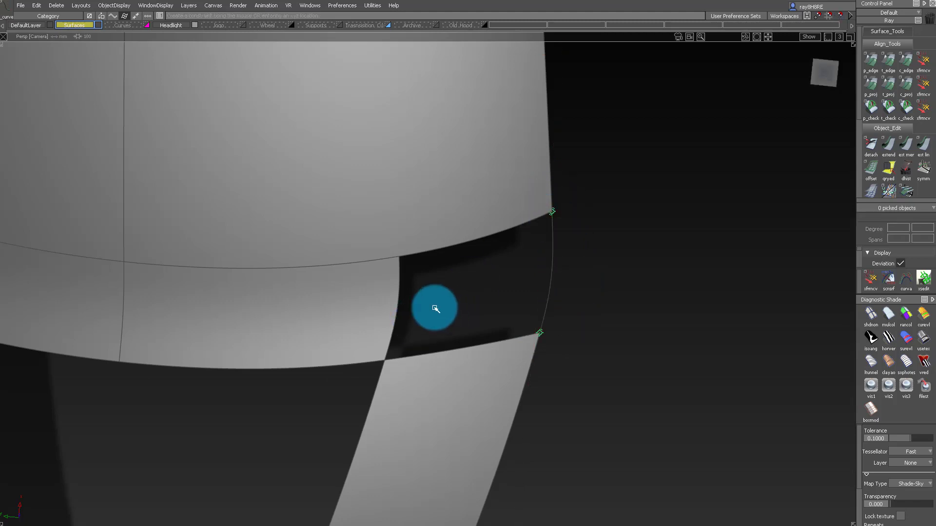
- Fill the corner gap with a square surface bounded by the windshield, center fillet, outer hood and blend curve
{"action": "left_click", "coordinate": [458, 246]}
{"action": "left_click", "coordinate": [483, 343]}
{"action": "left_click", "coordinate": [551, 287]}
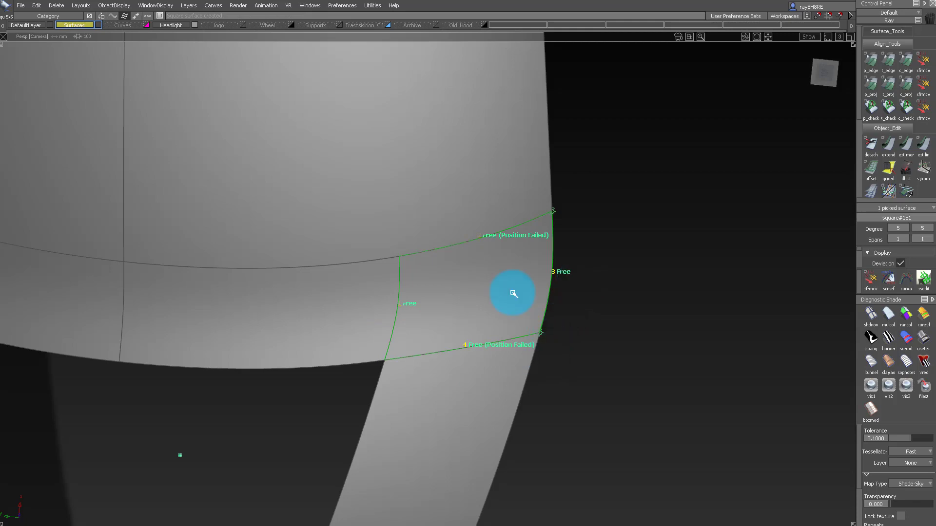
- Show the control vertices of the new corner patch and examine their layout
{"action": "left_click_drag", "start_coordinate": [513, 294], "coordinate": [497, 210], "text": "alt+shift"}
{"action": "right_click_drag", "start_coordinate": [498, 210], "coordinate": [518, 201], "text": "alt+shift"}
{"action": "left_click_drag", "start_coordinate": [519, 200], "coordinate": [556, 229], "text": "alt+shift"}
{"action": "middle_click_drag", "start_coordinate": [585, 232], "coordinate": [524, 237], "text": "alt+shift"}
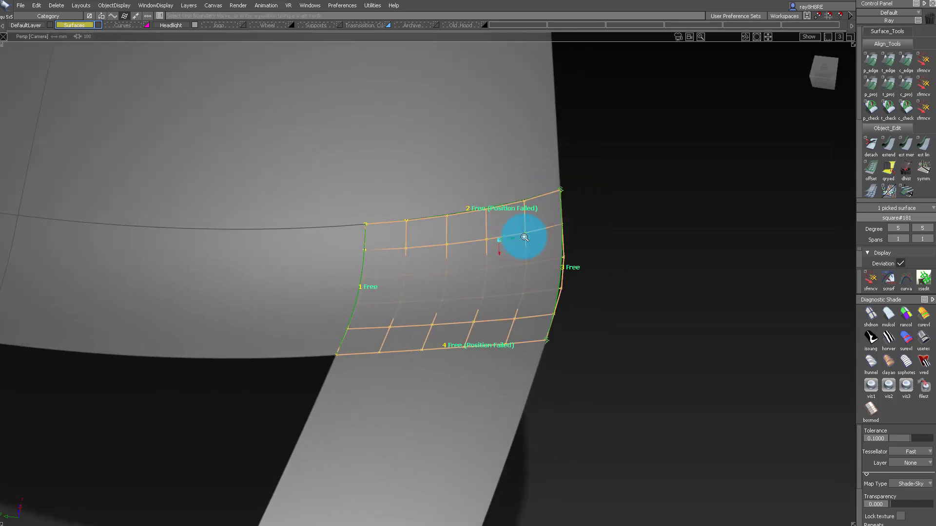
{"action": "left_click_drag", "start_coordinate": [524, 238], "coordinate": [403, 386], "text": "alt+shift"}
{"action": "right_click_drag", "start_coordinate": [461, 213], "coordinate": [487, 253], "text": "alt+shift"}
{"action": "left_click_drag", "start_coordinate": [487, 253], "coordinate": [490, 278], "text": "alt+shift"}
{"action": "left_click", "coordinate": [487, 171]}
{"action": "left_click_drag", "start_coordinate": [390, 322], "coordinate": [372, 342], "text": "alt+shift"}
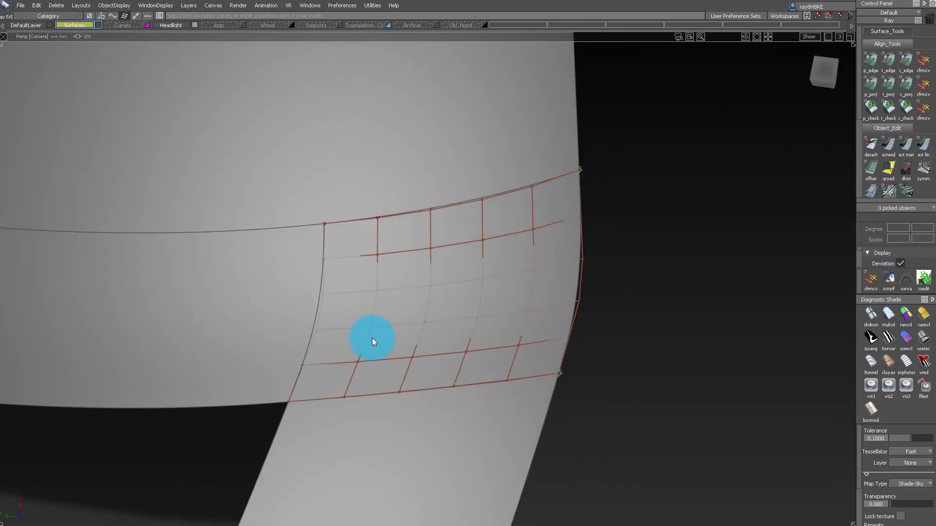
- Bring the hidden surrounding body surfaces back into view
{"action": "key", "text": "ctrl+z"}
{"action": "key", "text": "ctrl+z"}
{"action": "key", "text": "ctrl+z"}
{"action": "right_click_drag", "start_coordinate": [381, 204], "coordinate": [400, 203], "text": "alt+shift"}
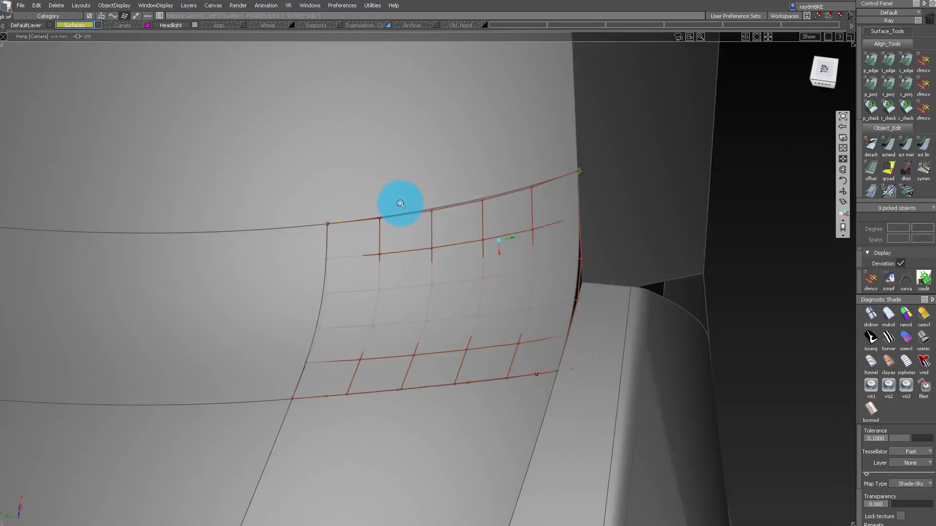
- Isolate the corner patch together with the windshield and outer hood surfaces, hiding the rest of the body
{"action": "left_click_drag", "start_coordinate": [400, 204], "coordinate": [418, 242], "text": "alt+shift"}
{"action": "left_click_drag", "start_coordinate": [417, 243], "coordinate": [415, 351], "text": "ctrl+shift"}
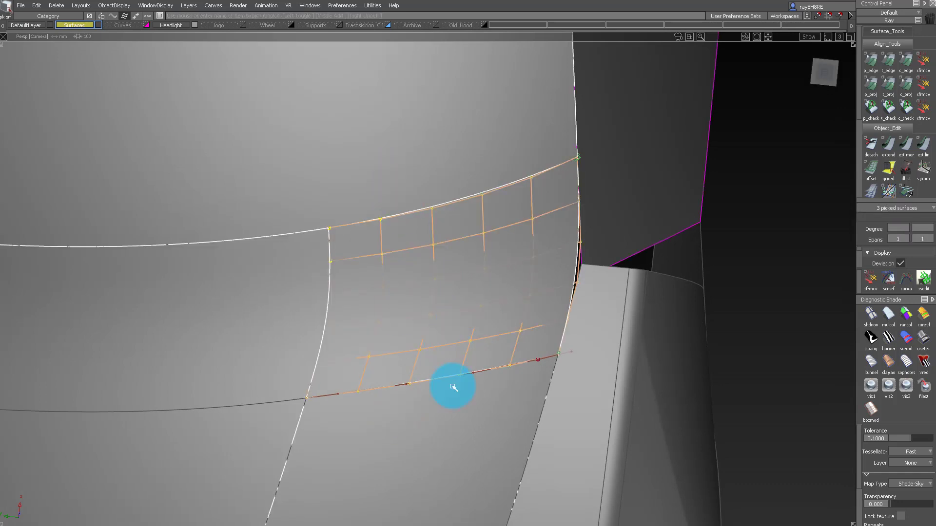
{"action": "key", "text": "alt+h"}
{"action": "left_click_drag", "start_coordinate": [439, 410], "coordinate": [433, 315], "text": "alt+shift"}
{"action": "right_click_drag", "start_coordinate": [437, 372], "coordinate": [431, 463], "text": "ctrl+shift"}
{"action": "left_click", "coordinate": [431, 459]}
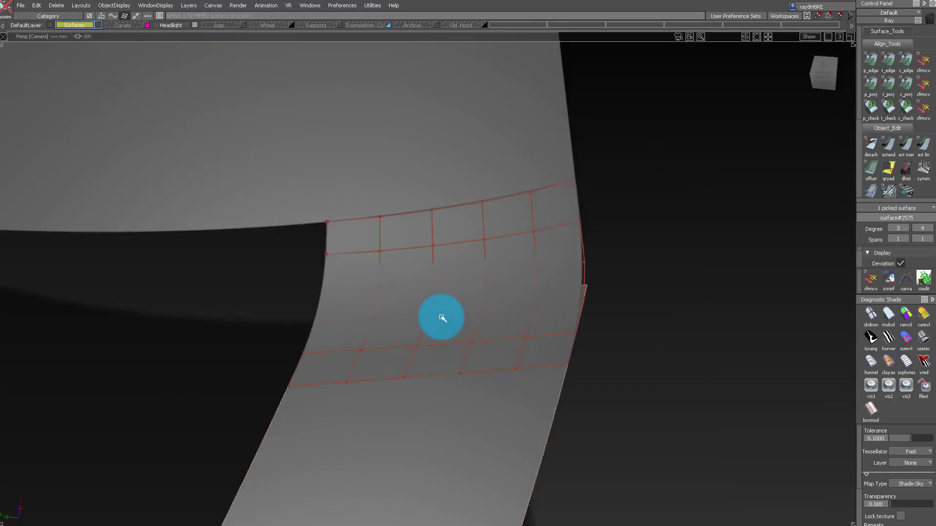
{"action": "left_click_drag", "start_coordinate": [442, 317], "coordinate": [409, 371], "text": "alt+shift"}
- Align the corner patch's lower edge to the outer hood with G2 projected continuity and check curvature continuity along the windshield edge
{"action": "left_click", "coordinate": [906, 111]}
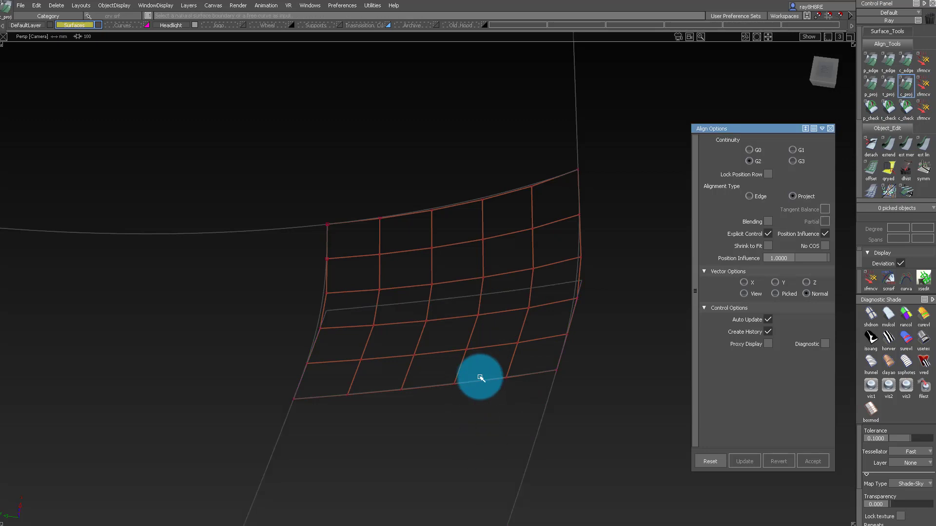
{"action": "left_click", "coordinate": [480, 381]}
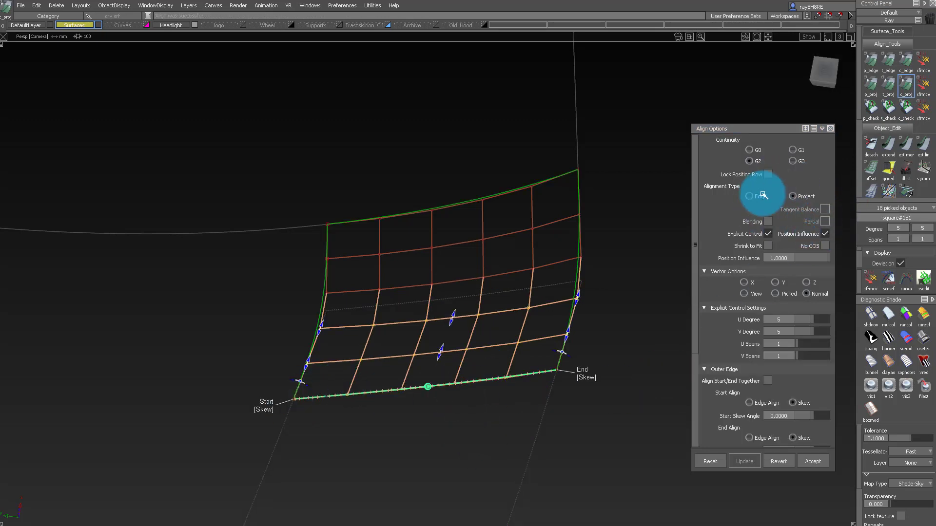
{"action": "left_click_drag", "start_coordinate": [493, 333], "coordinate": [445, 217], "text": "alt+shift"}
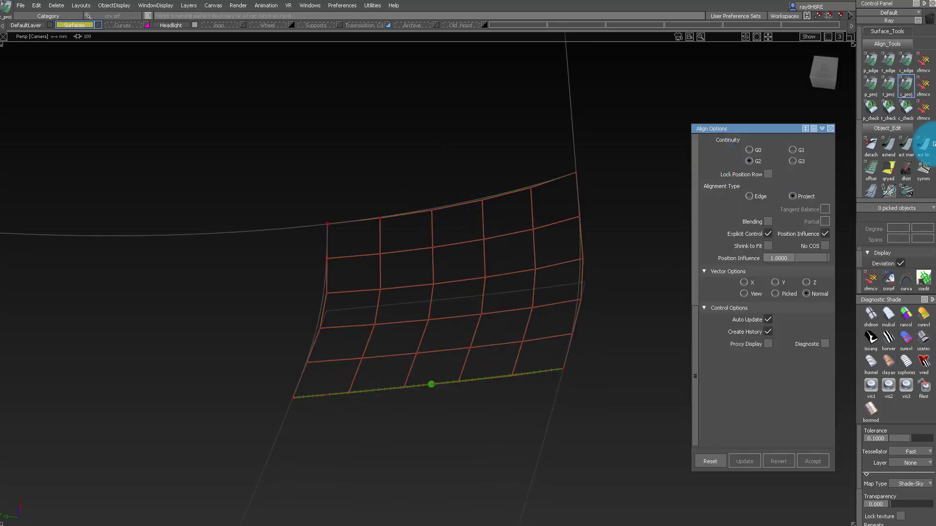
{"action": "left_click", "coordinate": [905, 119]}
{"action": "left_click", "coordinate": [489, 196]}
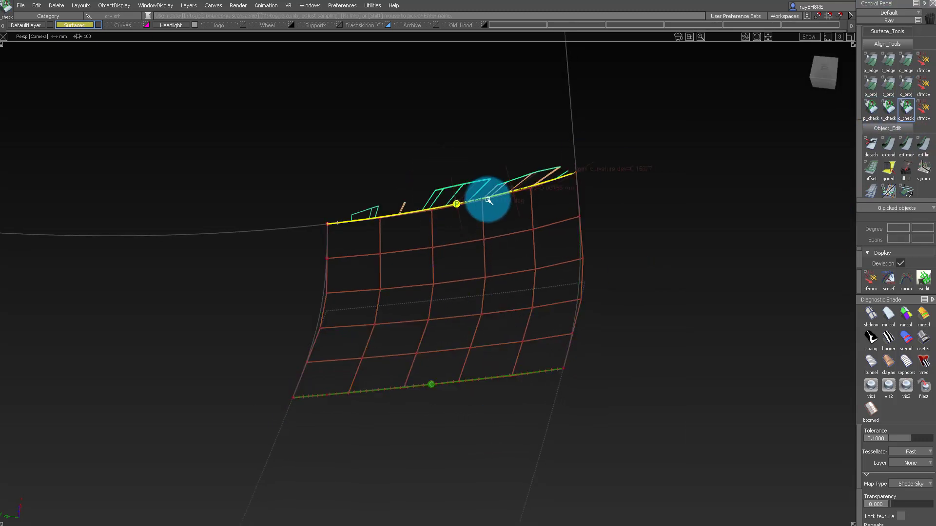
- Untrim the windshield and align the corner patch's upper edge to it with G2 projected continuity
{"action": "mouse_move", "coordinate": [388, 143]}
{"action": "left_mouse_down", "text": "alt+shift"}
{"action": "mouse_move", "coordinate": [377, 130]}
{"action": "mouse_move", "coordinate": [401, 155]}
{"action": "left_mouse_up", "text": "alt+shift"}
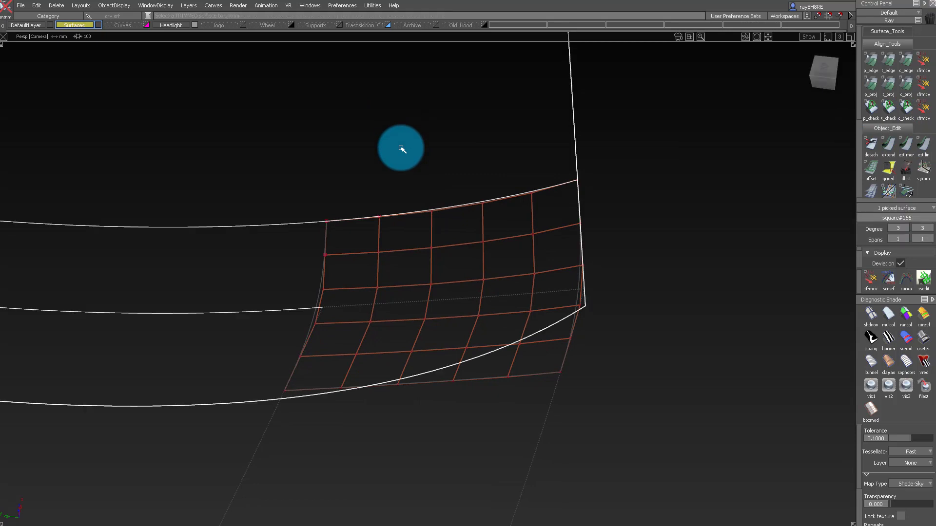
{"action": "left_click", "coordinate": [501, 225]}
{"action": "left_click", "coordinate": [912, 115]}
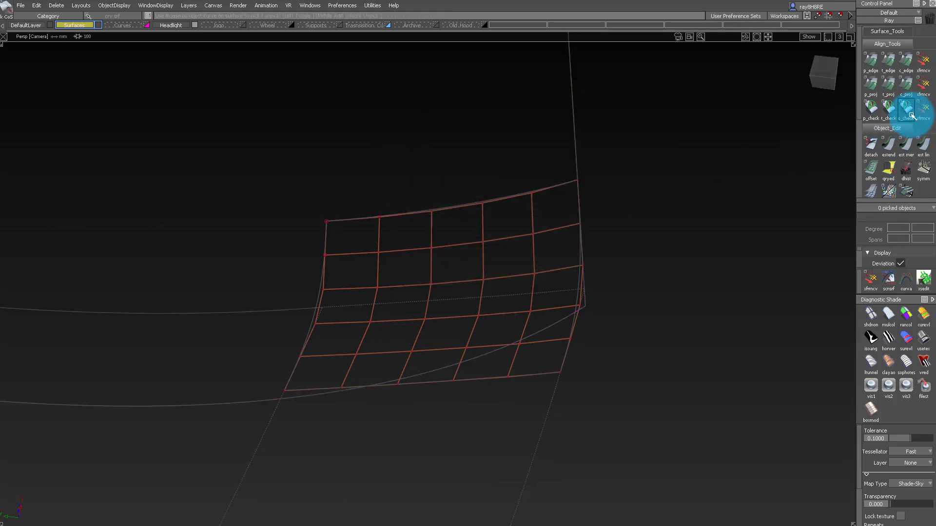
{"action": "left_click", "coordinate": [914, 82]}
{"action": "left_click", "coordinate": [480, 205]}
{"action": "left_click", "coordinate": [470, 173]}
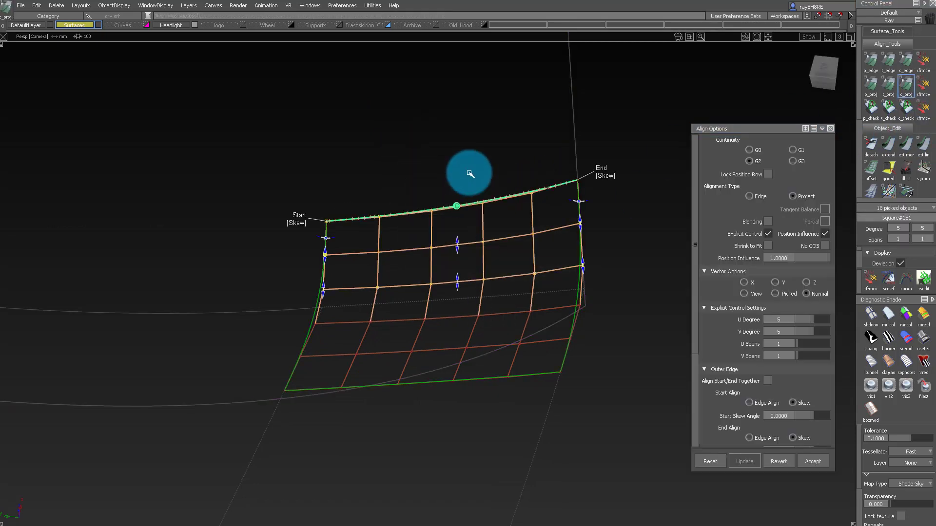
- Isolate the windshield, center fillet and corner patch, and trim the windshield along their upper edges, keeping the region above
{"action": "left_click_drag", "start_coordinate": [534, 363], "coordinate": [507, 191], "text": "ctrl+shift"}
{"action": "left_click_drag", "start_coordinate": [490, 193], "coordinate": [495, 244], "text": "alt+shift"}
{"action": "middle_click_drag", "start_coordinate": [494, 243], "coordinate": [555, 249], "text": "alt+shift"}
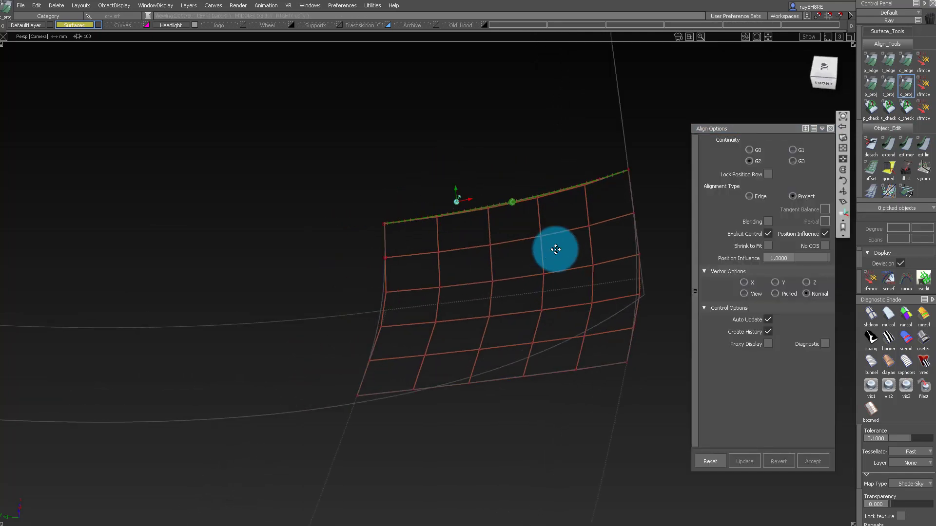
{"action": "right_click_drag", "start_coordinate": [556, 249], "coordinate": [519, 244], "text": "alt+shift"}
{"action": "left_click_drag", "start_coordinate": [519, 244], "coordinate": [531, 240], "text": "alt+shift"}
{"action": "left_click_drag", "start_coordinate": [403, 330], "coordinate": [370, 157], "text": "ctrl+shift"}
{"action": "left_click", "coordinate": [361, 204]}
{"action": "left_click", "coordinate": [429, 253]}
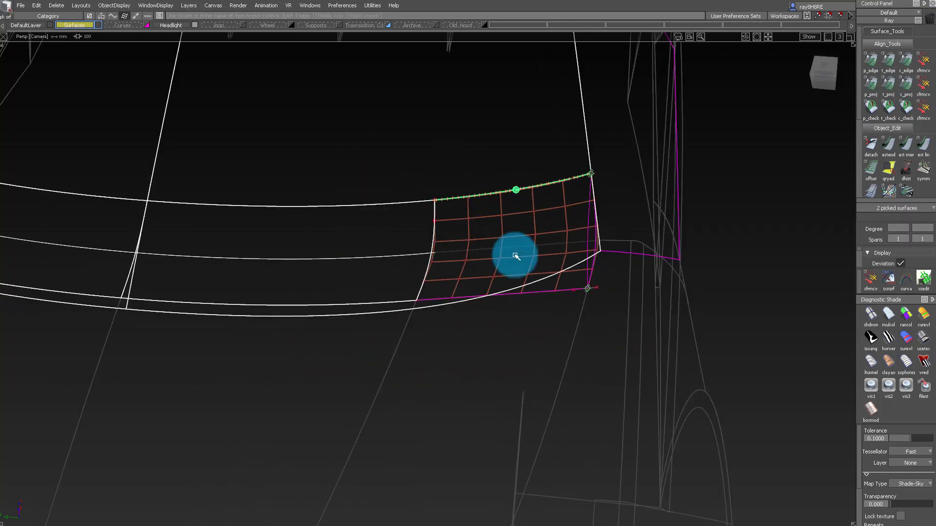
{"action": "left_click", "coordinate": [489, 220]}
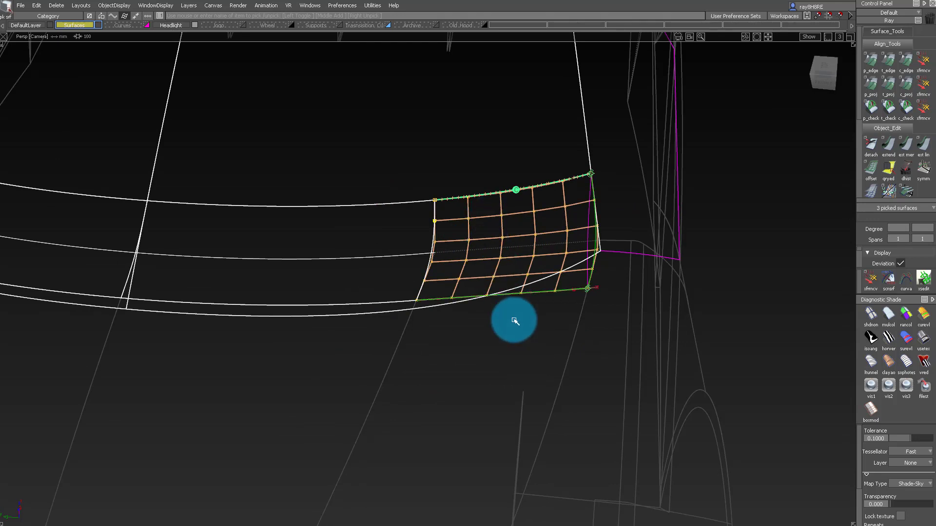
{"action": "left_click", "coordinate": [903, 137]}
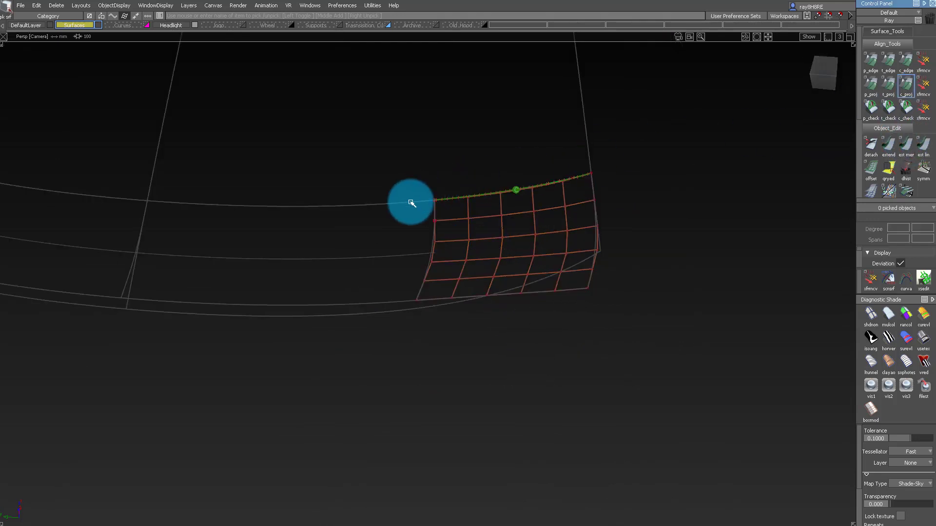
{"action": "left_click", "coordinate": [411, 203]}
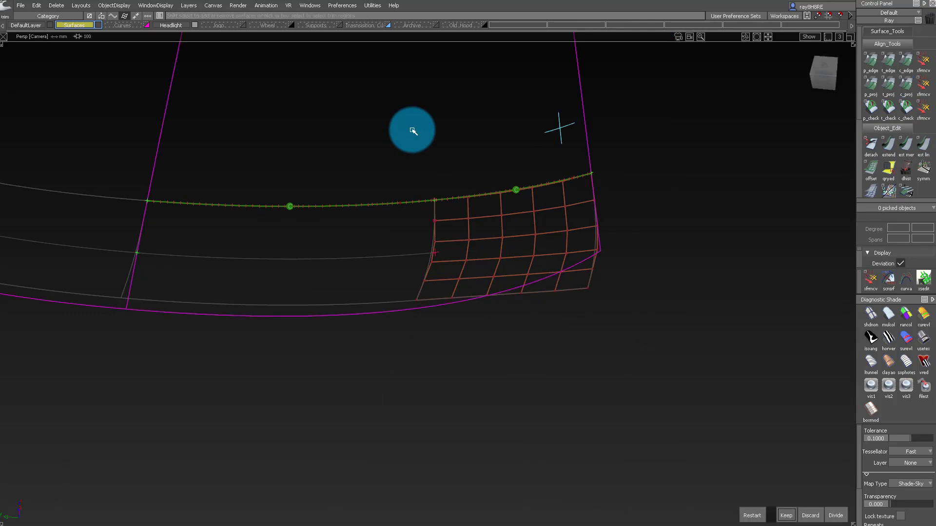
{"action": "key", "text": "space"}
- Turn off the corner patch's control vertices and bring the hidden body surfaces back in shaded display
{"action": "left_click_drag", "start_coordinate": [416, 131], "coordinate": [405, 258], "text": "ctrl+shift"}
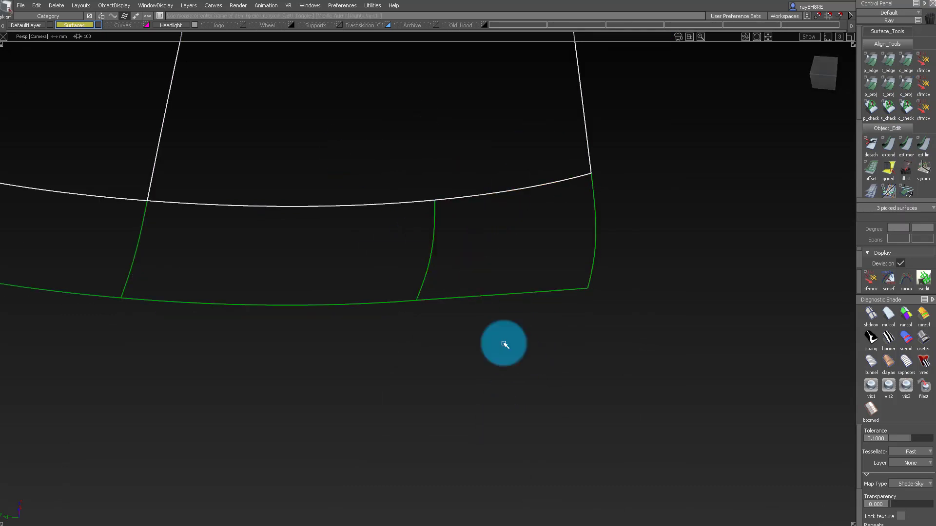
{"action": "left_click_drag", "start_coordinate": [484, 155], "coordinate": [465, 229], "text": "ctrl+shift"}
{"action": "left_click_drag", "start_coordinate": [408, 163], "coordinate": [496, 443]}
{"action": "key", "text": "1"}
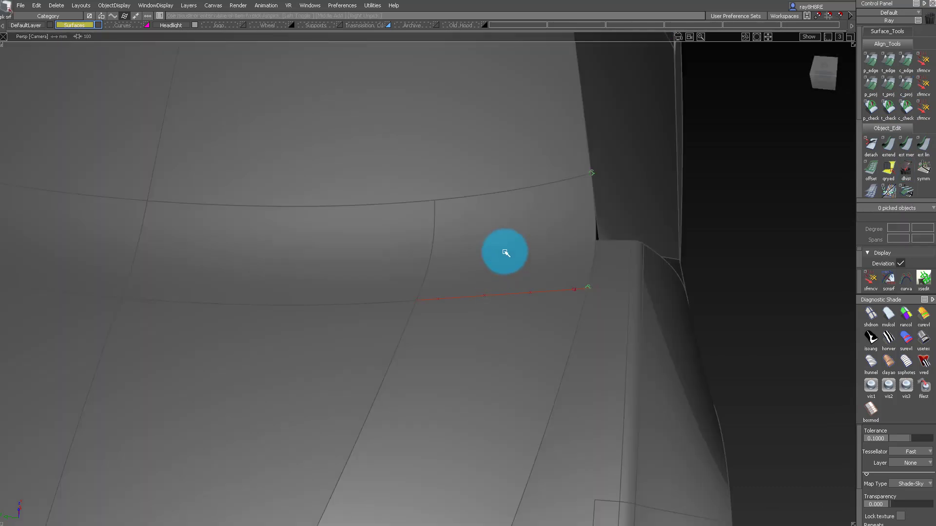
{"action": "key", "text": "2"}
- Delete the two leftover construction curves around the corner patch
{"action": "left_click_drag", "start_coordinate": [410, 128], "coordinate": [499, 205], "text": "alt+shift"}
{"action": "left_click_drag", "start_coordinate": [500, 205], "coordinate": [395, 219], "text": "ctrl+shift"}
{"action": "left_click_drag", "start_coordinate": [463, 261], "coordinate": [318, 82], "text": "ctrl+shift"}
{"action": "left_click_drag", "start_coordinate": [345, 125], "coordinate": [668, 335]}
{"action": "right_click_drag", "start_coordinate": [576, 336], "coordinate": [564, 274], "text": "alt+shift"}
{"action": "key", "text": "Delete"}
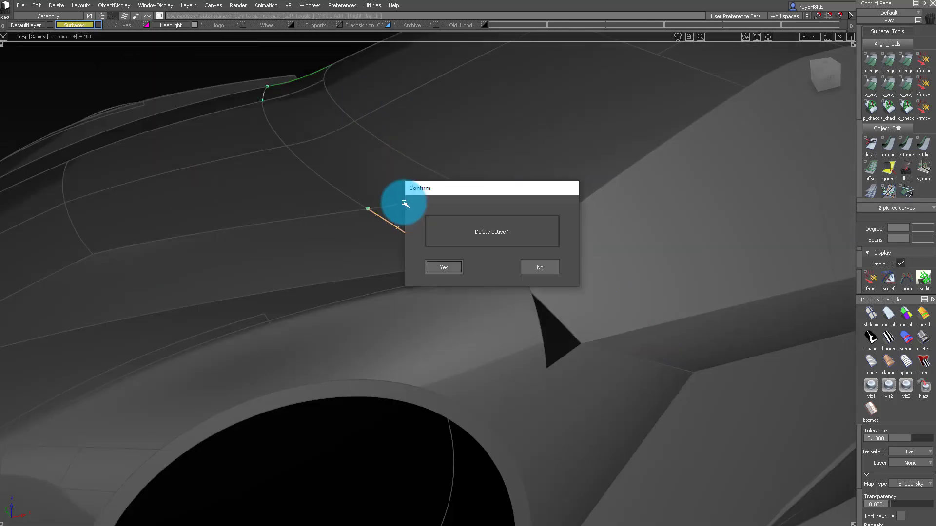
{"action": "key", "text": "Return"}
- Show the Old Hood layer so its vent surfaces overlay the new hood
{"action": "mouse_move", "coordinate": [344, 221]}
{"action": "left_mouse_down", "text": "alt+shift"}
{"action": "mouse_move", "coordinate": [470, 190]}
{"action": "mouse_move", "coordinate": [366, 276]}
{"action": "mouse_move", "coordinate": [491, 253]}
{"action": "mouse_move", "coordinate": [509, 199]}
{"action": "mouse_move", "coordinate": [347, 223]}
{"action": "left_mouse_up", "text": "alt+shift"}
{"action": "right_click_drag", "start_coordinate": [347, 224], "coordinate": [312, 242], "text": "alt+shift"}
{"action": "left_click_drag", "start_coordinate": [312, 242], "coordinate": [472, 309], "text": "alt+shift"}
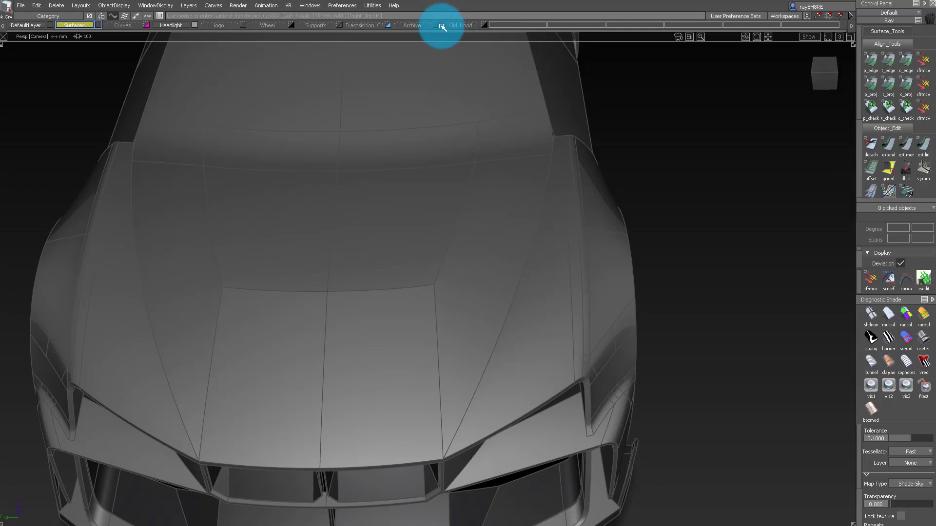
{"action": "left_click_drag", "start_coordinate": [429, 146], "coordinate": [453, 205], "text": "alt+shift"}
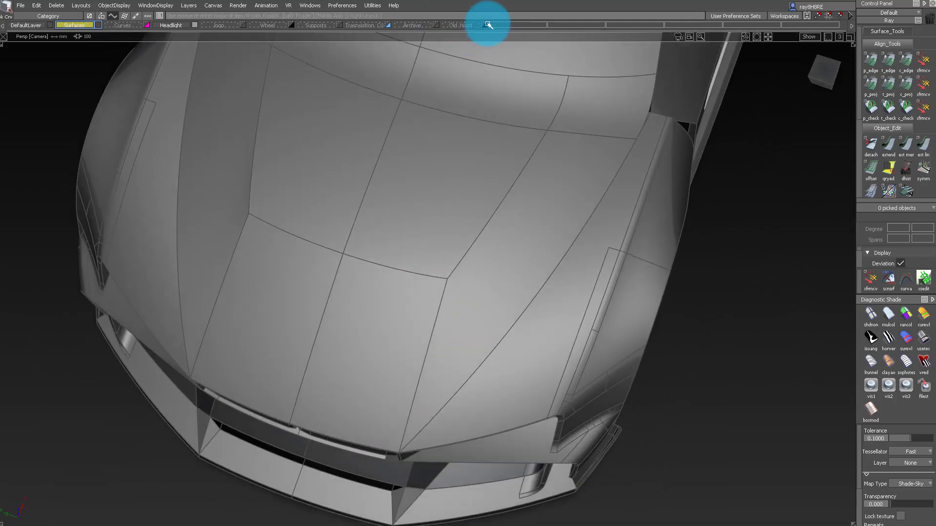
{"action": "left_click", "coordinate": [487, 24]}
{"action": "right_click_drag", "start_coordinate": [431, 301], "coordinate": [535, 274], "text": "alt+shift"}
{"action": "left_click_drag", "start_coordinate": [535, 274], "coordinate": [400, 239], "text": "alt+shift"}
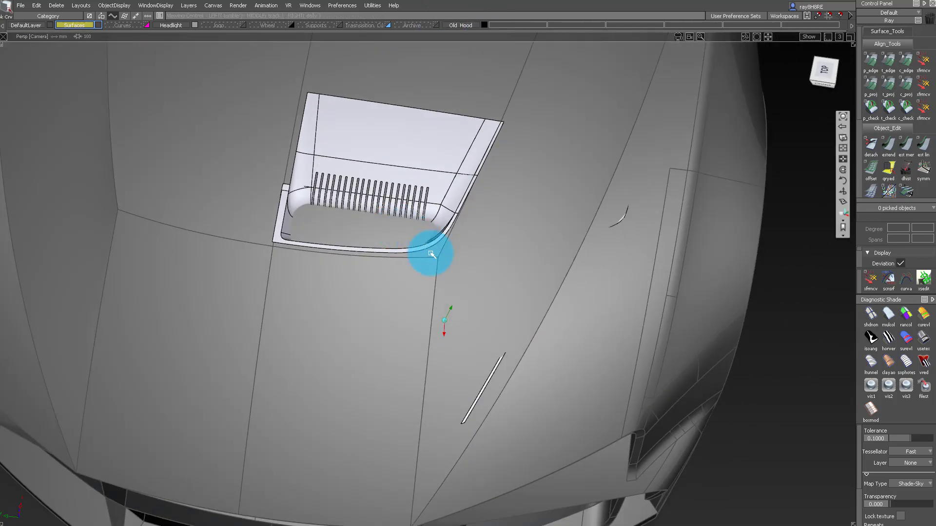
- Isolate the old vent's front lip surface and the central hood panel in the top view
{"action": "right_click_drag", "start_coordinate": [430, 255], "coordinate": [593, 263], "text": "alt+shift"}
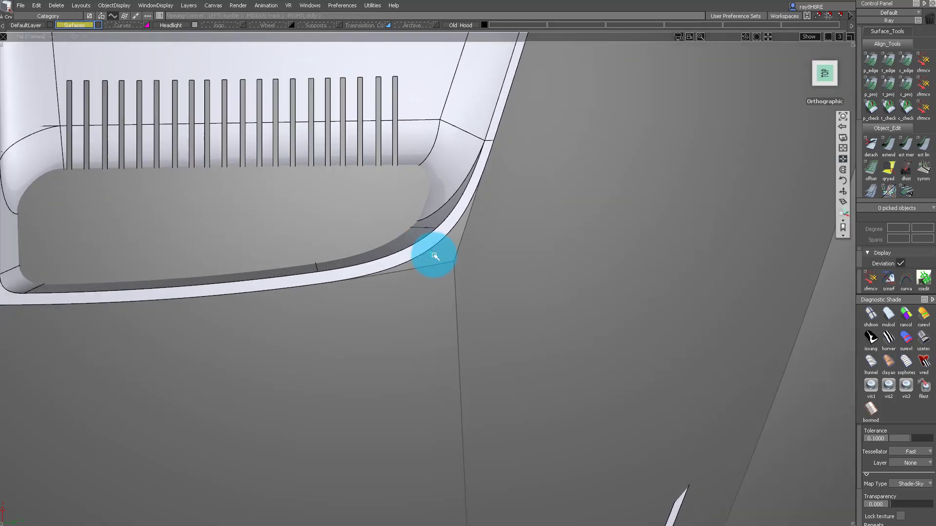
{"action": "left_click", "coordinate": [449, 229]}
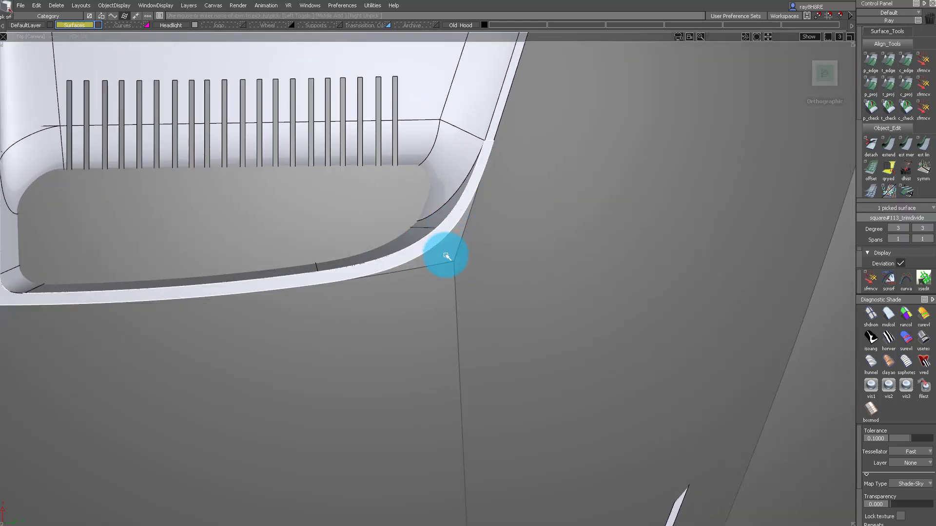
{"action": "left_click", "coordinate": [444, 254]}
{"action": "left_click", "coordinate": [459, 258]}
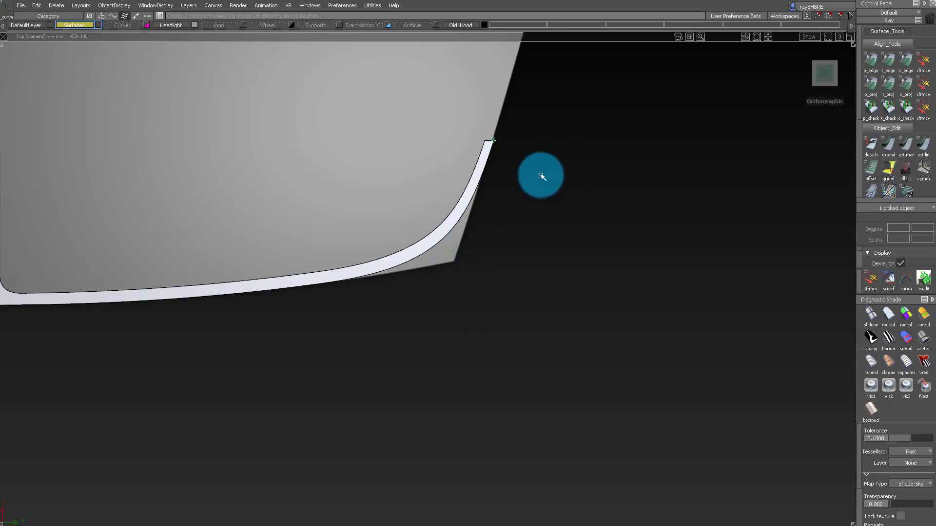
- Create a blend curve rounding the central hood panel's front outer corner along the vent lip, and adjust its end tangents to the panel edges
{"action": "left_click", "coordinate": [393, 293]}
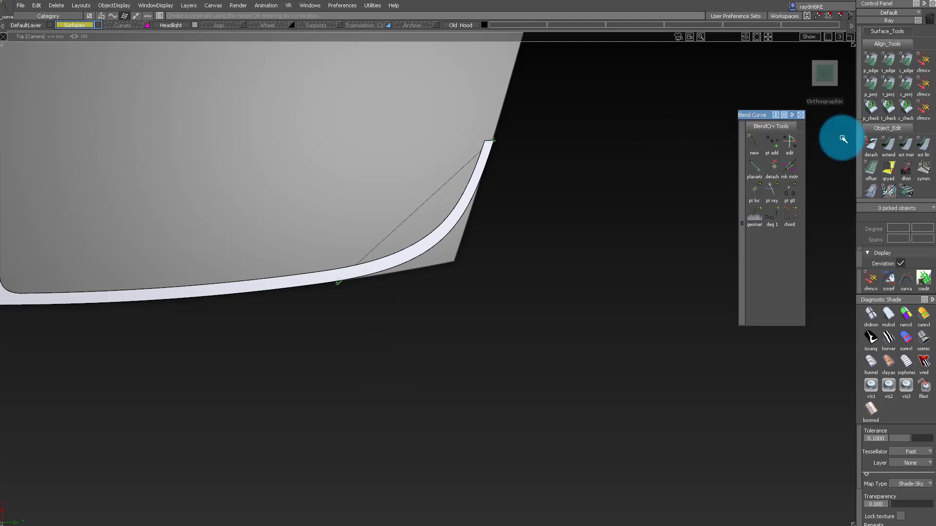
{"action": "left_click", "coordinate": [788, 143]}
{"action": "left_click_drag", "start_coordinate": [450, 121], "coordinate": [525, 170]}
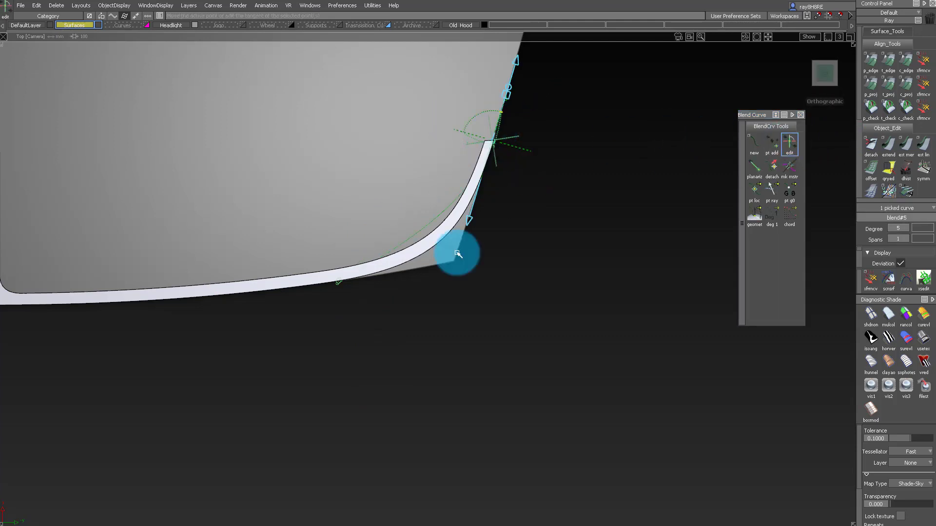
{"action": "left_click", "coordinate": [322, 285]}
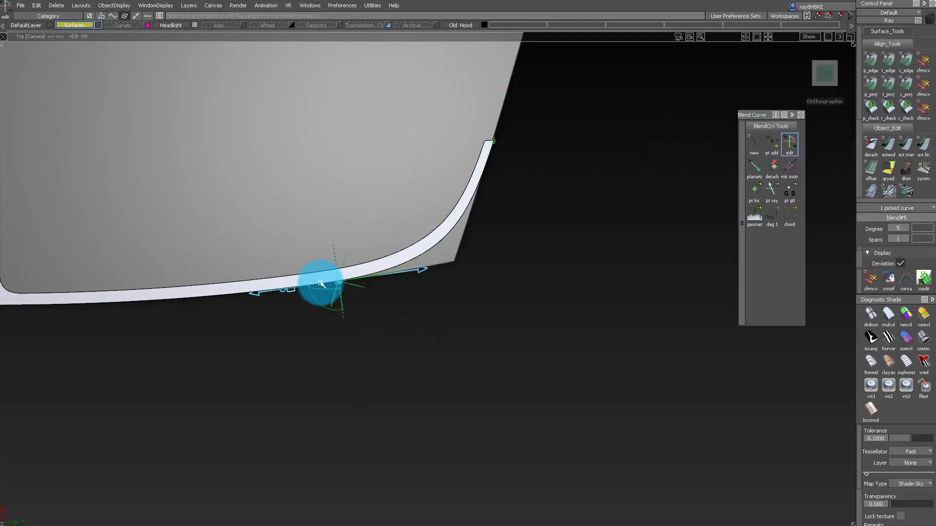
{"action": "left_click", "coordinate": [395, 287]}
- Hide the old vent lip, leaving only the central hood panel and the blend curve
{"action": "left_click_drag", "start_coordinate": [395, 288], "coordinate": [429, 233], "text": "alt+shift"}
{"action": "left_click_drag", "start_coordinate": [428, 234], "coordinate": [490, 272], "text": "ctrl+shift"}
{"action": "left_click", "coordinate": [475, 247]}
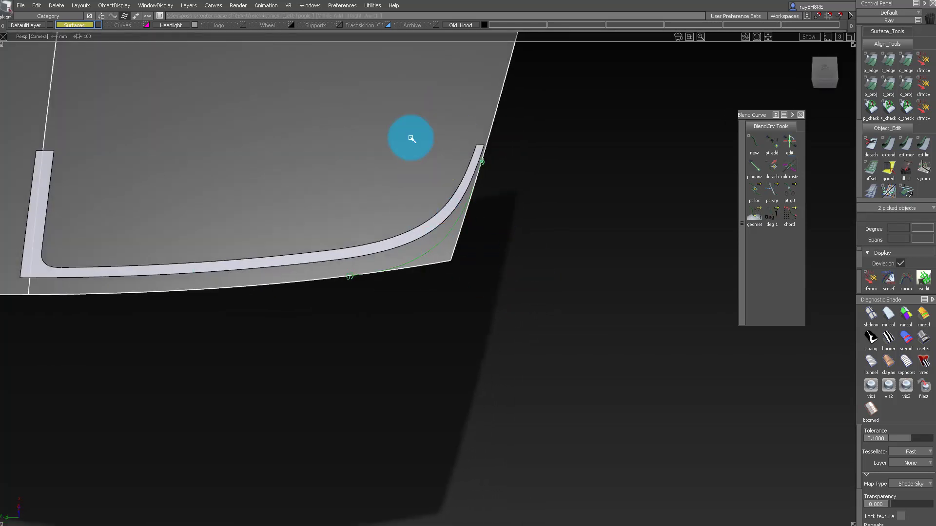
{"action": "left_click_drag", "start_coordinate": [412, 139], "coordinate": [591, 171], "text": "alt+shift"}
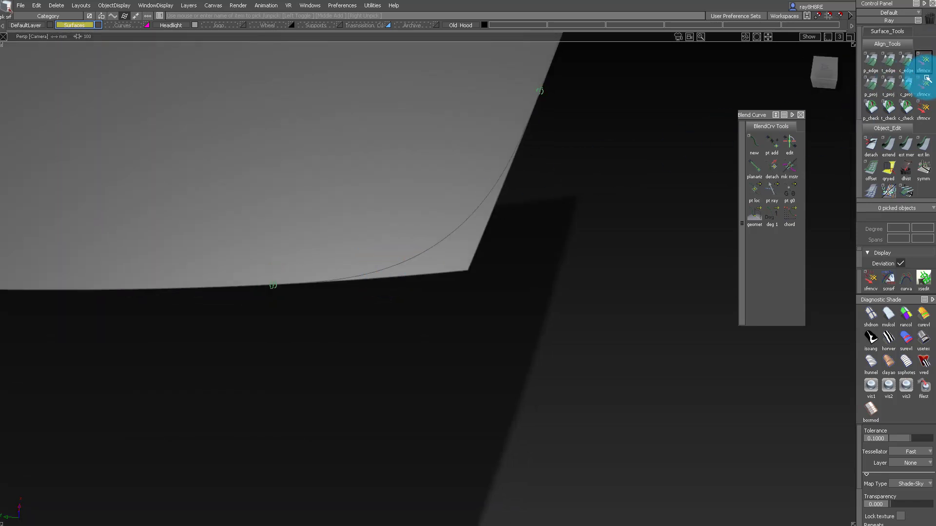
- Align both ends of the blend curve to the hood panel's front and side edges with G2 edge continuity, removing its construction history
{"action": "left_click", "coordinate": [811, 107]}
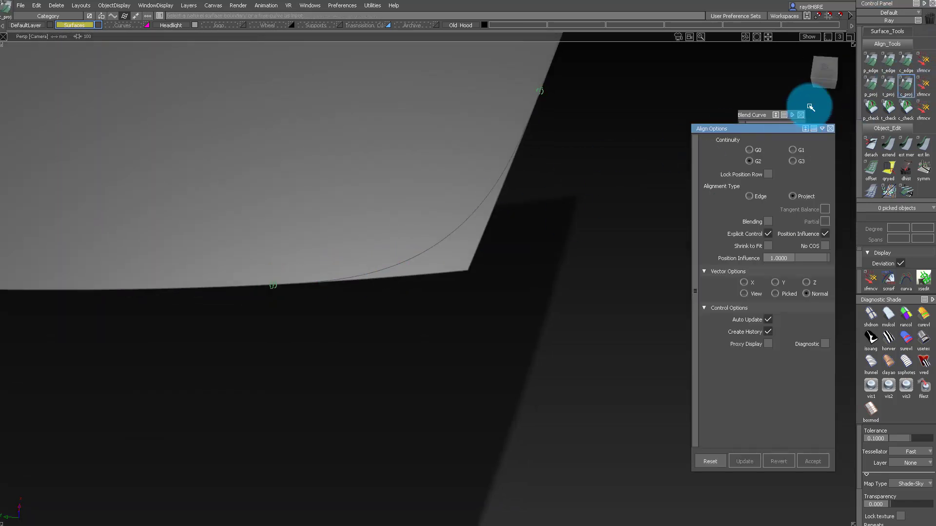
{"action": "left_click", "coordinate": [904, 68]}
{"action": "left_click", "coordinate": [372, 272]}
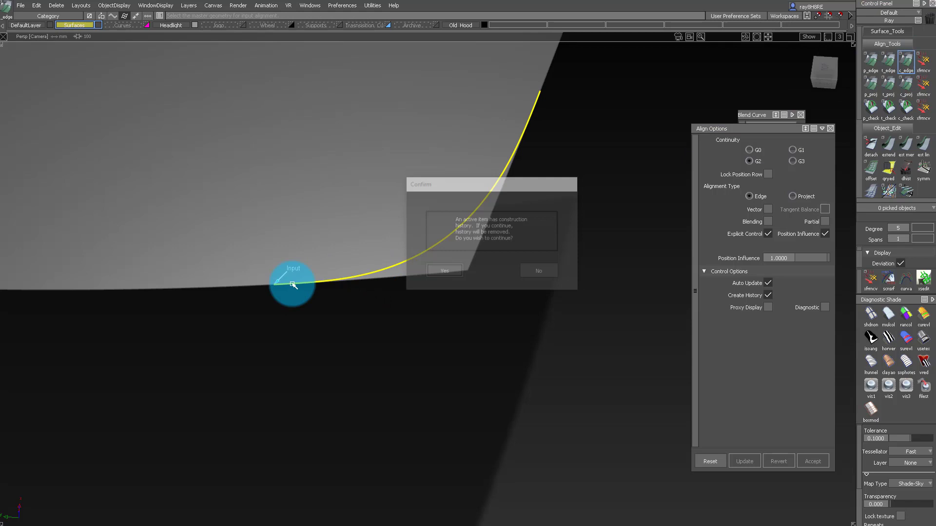
{"action": "left_click", "coordinate": [225, 286]}
{"action": "left_click", "coordinate": [518, 142]}
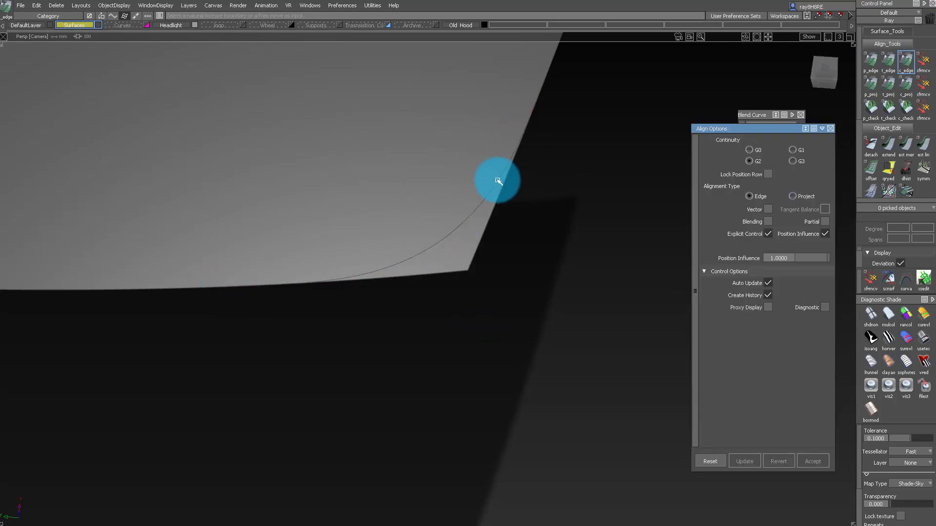
{"action": "left_click", "coordinate": [565, 62]}
{"action": "left_click", "coordinate": [552, 63]}
- Project the blend curve onto the central hood panel as a curve on surface
{"action": "left_click_drag", "start_coordinate": [542, 173], "coordinate": [415, 177], "text": "alt+shift"}
{"action": "left_click", "coordinate": [415, 178]}
{"action": "left_click", "coordinate": [387, 267]}
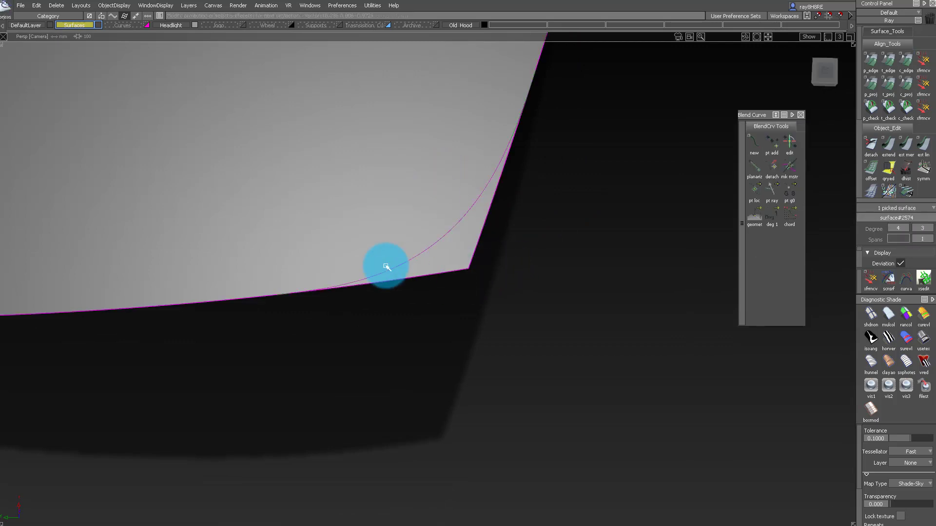
- Try to trim the central hood panel along the projected curve, keeping the main region inside the rounded corner
{"action": "right_click_drag", "start_coordinate": [387, 268], "coordinate": [346, 174], "text": "alt+shift"}
{"action": "left_click", "coordinate": [786, 515]}
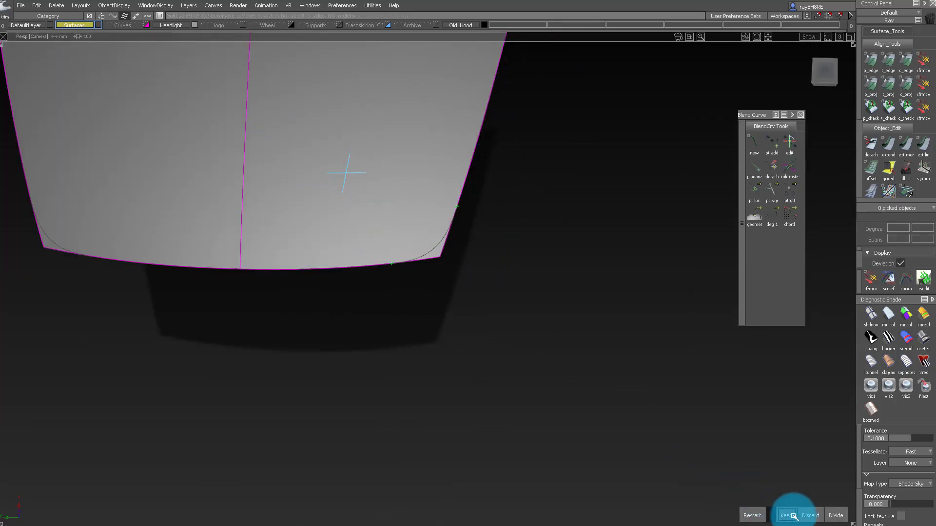
{"action": "left_click", "coordinate": [819, 519]}
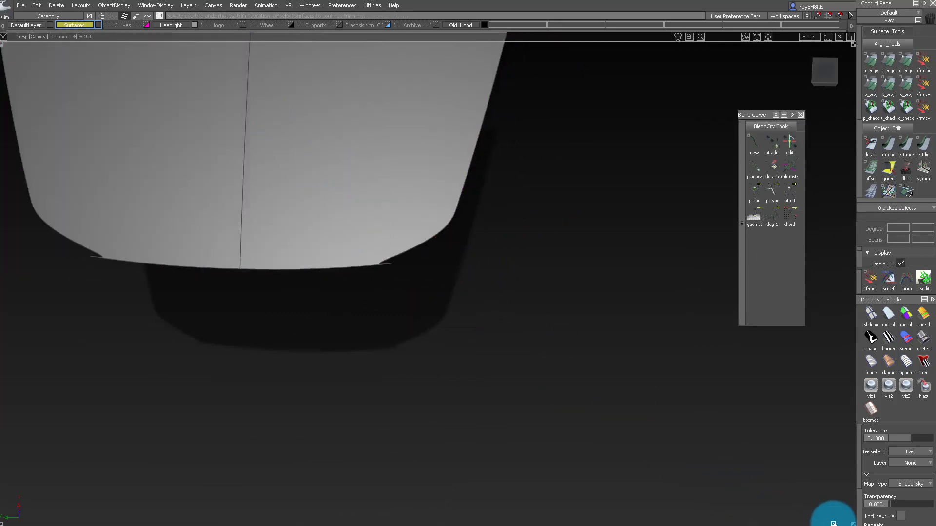
- Realign the blend curve to the untrimmed central hood panel's front edge with G2 continuity
{"action": "left_click", "coordinate": [401, 199]}
{"action": "left_click_drag", "start_coordinate": [441, 184], "coordinate": [454, 323], "text": "alt+shift"}
{"action": "left_click_drag", "start_coordinate": [363, 259], "coordinate": [441, 331]}
{"action": "left_click_drag", "start_coordinate": [441, 378], "coordinate": [454, 304], "text": "ctrl+shift"}
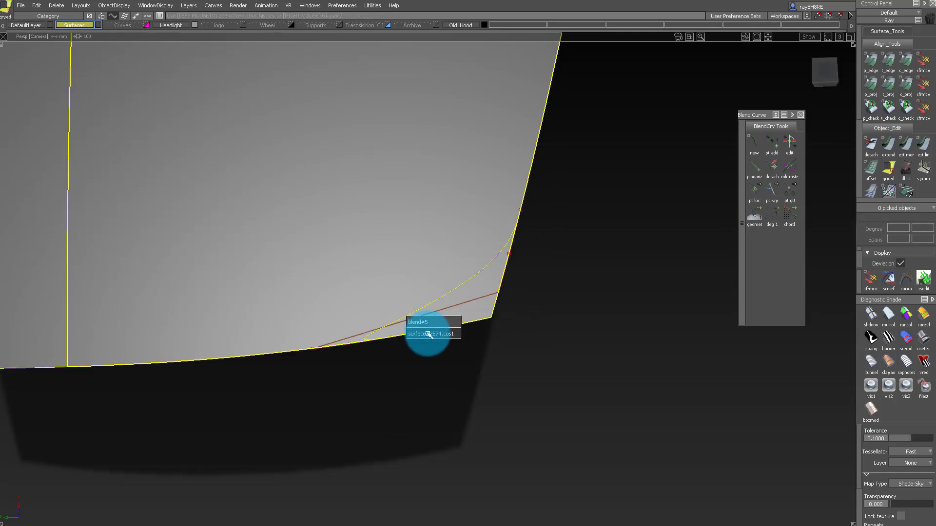
{"action": "left_click", "coordinate": [425, 324]}
{"action": "left_click_drag", "start_coordinate": [316, 349], "coordinate": [414, 352]}
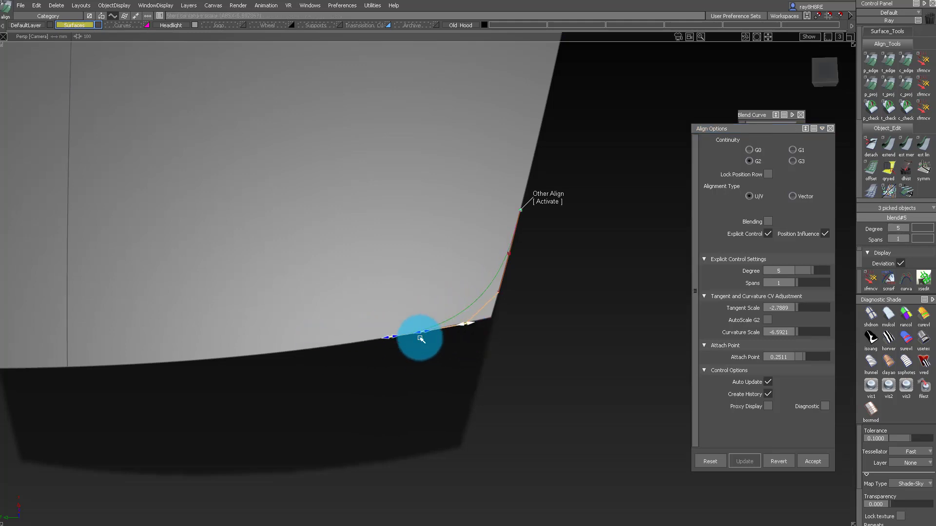
- Finish the corner alignment and delete the blend curve's construction history
{"action": "right_click_drag", "start_coordinate": [434, 341], "coordinate": [451, 305], "text": "alt+shift"}
{"action": "mouse_move", "coordinate": [451, 305]}
{"action": "left_mouse_down", "text": "ctrl+shift"}
{"action": "mouse_move", "coordinate": [566, 387]}
{"action": "mouse_move", "coordinate": [493, 435]}
{"action": "mouse_move", "coordinate": [530, 367]}
{"action": "mouse_move", "coordinate": [557, 341]}
{"action": "left_mouse_up", "text": "ctrl+shift"}
{"action": "mouse_move", "coordinate": [585, 300]}
{"action": "left_mouse_down", "text": "ctrl+shift"}
{"action": "mouse_move", "coordinate": [523, 310]}
{"action": "mouse_move", "coordinate": [499, 407]}
{"action": "left_mouse_up", "text": "ctrl+shift"}
{"action": "left_click_drag", "start_coordinate": [429, 270], "coordinate": [561, 351], "text": "ctrl+shift"}
{"action": "key", "text": "alt+shift+d"}
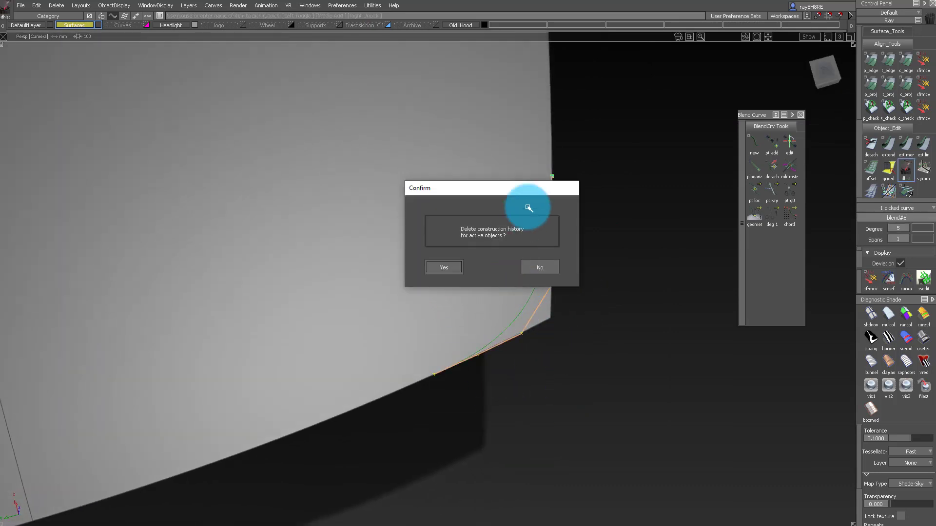
{"action": "left_click", "coordinate": [448, 267]}
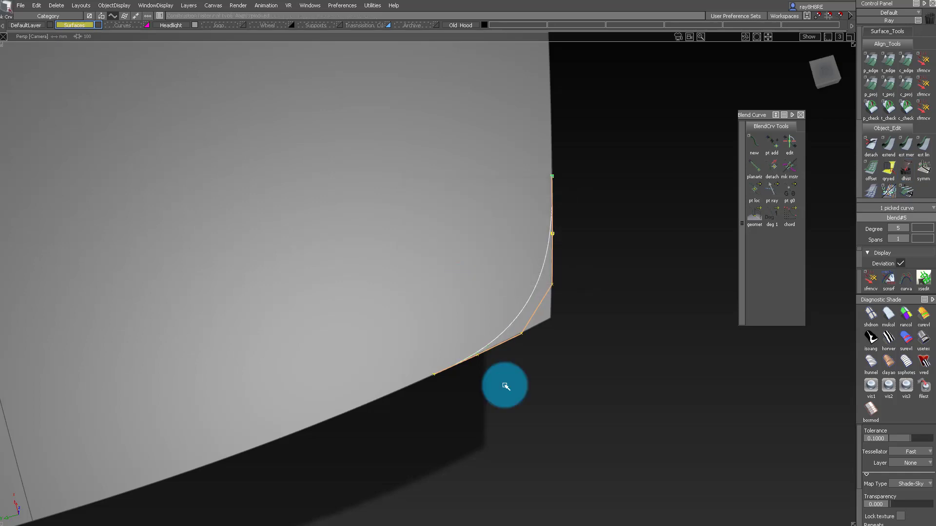
- Project the realigned blend curve onto the central hood panel and pick the earlier projected curve for removal
{"action": "left_click_drag", "start_coordinate": [502, 387], "coordinate": [453, 202], "text": "alt+shift"}
{"action": "left_click", "coordinate": [454, 202]}
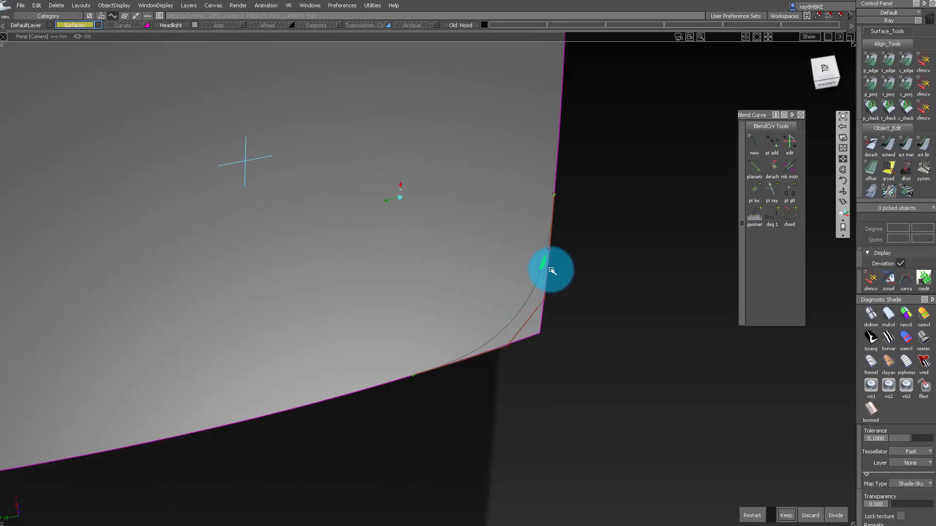
{"action": "left_click", "coordinate": [607, 294]}
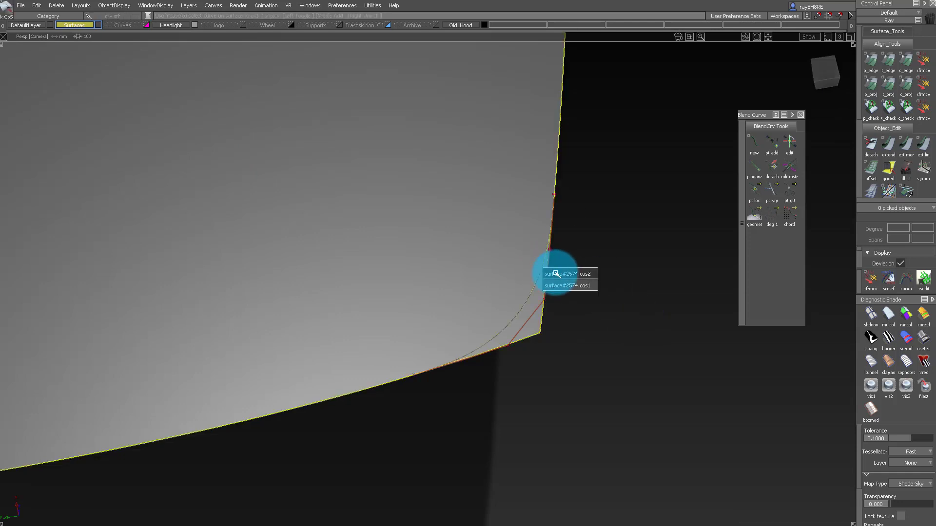
{"action": "left_click", "coordinate": [573, 286]}
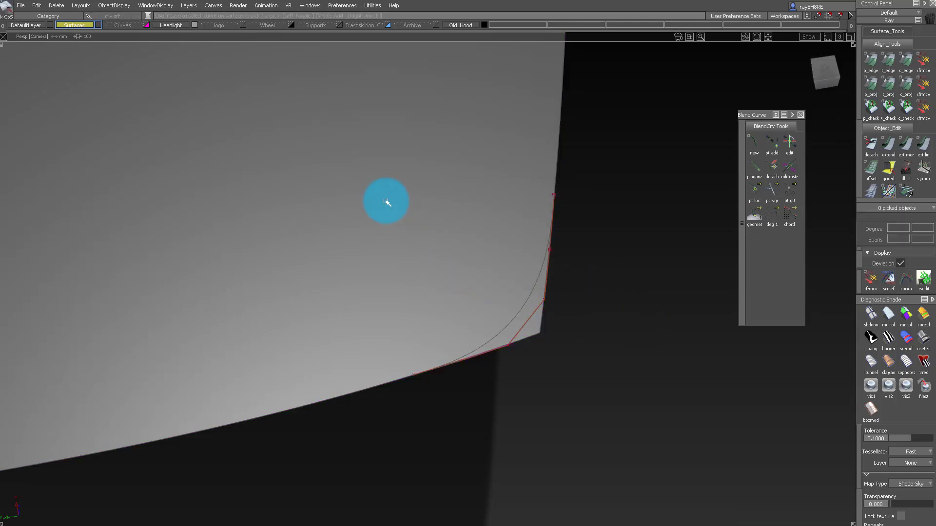
- Trim the central hood panel along the new projected curve to round its front corner, and show the full model
{"action": "scroll", "coordinate": [386, 200], "scroll_direction": "down", "scroll_amount": 3}
{"action": "key", "text": "space"}
{"action": "left_click_drag", "start_coordinate": [437, 232], "coordinate": [394, 158], "text": "alt+shift"}
{"action": "right_click_drag", "start_coordinate": [533, 239], "coordinate": [535, 436], "text": "ctrl+shift"}
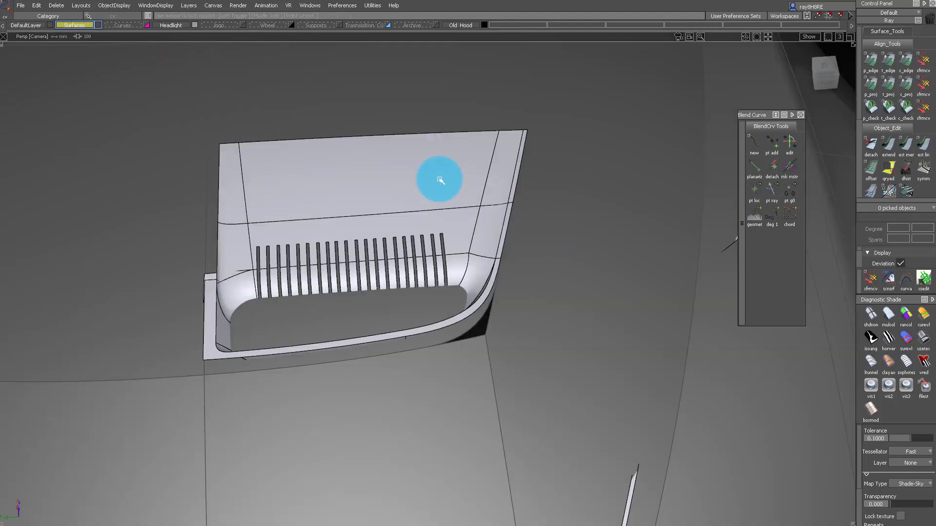
- Isolate the trimmed central hood panel to examine its rounded front corner, and bring the surrounding surfaces back
{"action": "mouse_move", "coordinate": [439, 180]}
{"action": "left_mouse_down", "text": "alt+shift"}
{"action": "mouse_move", "coordinate": [420, 294]}
{"action": "mouse_move", "coordinate": [395, 254]}
{"action": "left_mouse_up", "text": "alt+shift"}
{"action": "mouse_move", "coordinate": [395, 253]}
{"action": "right_mouse_down", "text": "alt+shift"}
{"action": "mouse_move", "coordinate": [373, 223]}
{"action": "mouse_move", "coordinate": [410, 248]}
{"action": "right_mouse_up", "text": "alt+shift"}
{"action": "left_click_drag", "start_coordinate": [410, 248], "coordinate": [434, 161], "text": "alt+shift"}
{"action": "right_click_drag", "start_coordinate": [561, 197], "coordinate": [495, 259], "text": "alt+shift"}
{"action": "left_click_drag", "start_coordinate": [496, 259], "coordinate": [488, 317], "text": "alt+shift"}
{"action": "scroll", "coordinate": [461, 106], "scroll_direction": "down", "scroll_amount": 3}
{"action": "left_click_drag", "start_coordinate": [506, 209], "coordinate": [491, 226], "text": "alt+shift"}
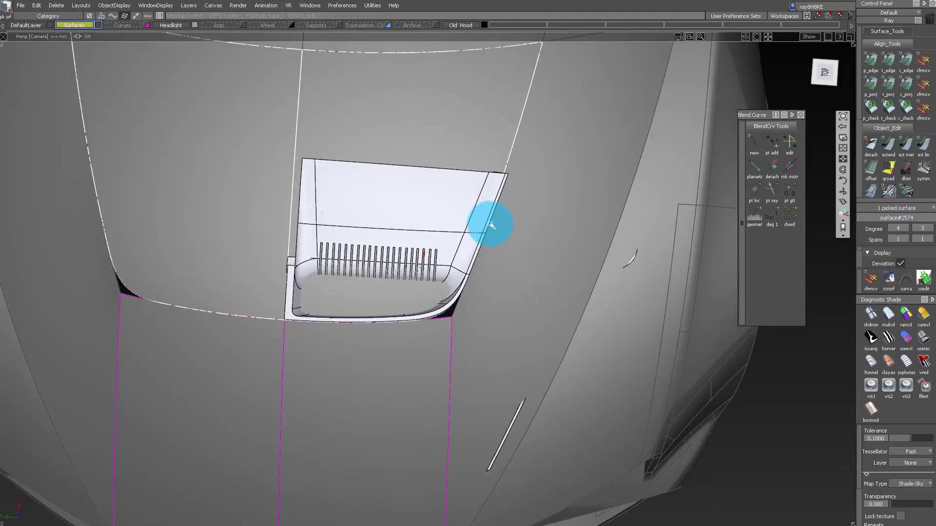
{"action": "right_click_drag", "start_coordinate": [491, 225], "coordinate": [502, 166], "text": "alt+shift"}
{"action": "key", "text": "alt+h"}
{"action": "left_click_drag", "start_coordinate": [417, 262], "coordinate": [478, 257], "text": "alt+shift"}
{"action": "right_click_drag", "start_coordinate": [478, 256], "coordinate": [490, 197], "text": "alt+shift"}
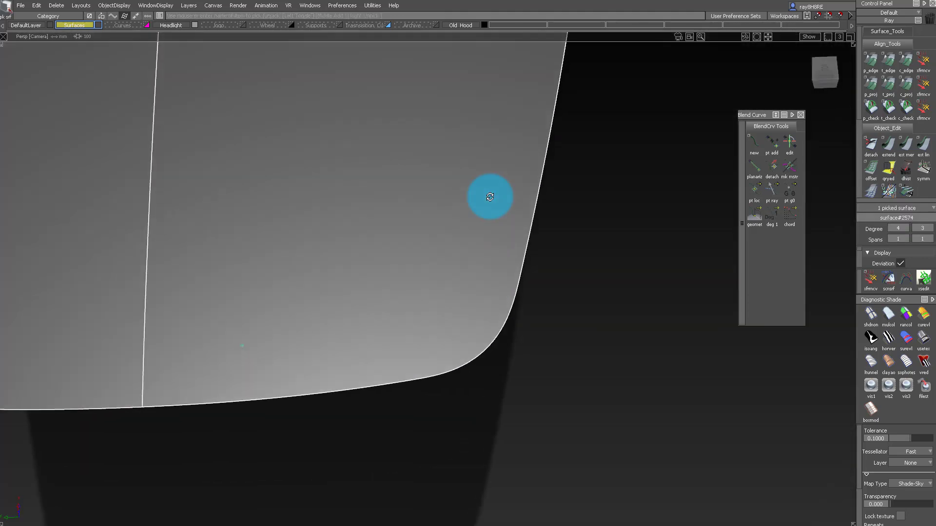
{"action": "key", "text": "alt+v"}
{"action": "scroll", "coordinate": [478, 228], "scroll_direction": "down", "scroll_amount": 3}
{"action": "left_click_drag", "start_coordinate": [478, 159], "coordinate": [478, 161], "text": "alt+shift"}
{"action": "right_click_drag", "start_coordinate": [478, 161], "coordinate": [432, 163], "text": "alt+shift"}
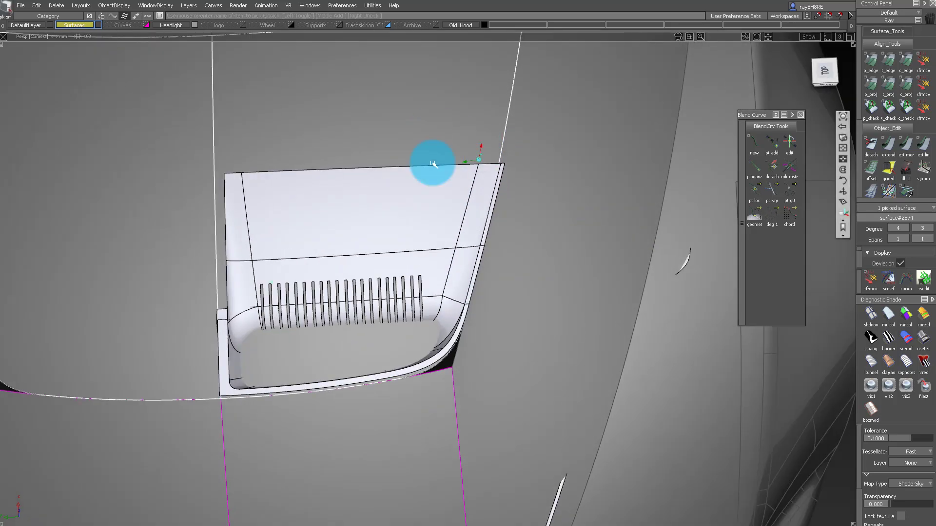
- Insert an isoparametric curve across the central hood panel near the old vent's rear edge, positioning it in the top view
{"action": "middle_click_drag", "start_coordinate": [432, 163], "coordinate": [449, 268], "text": "alt+shift"}
{"action": "left_click", "coordinate": [401, 169]}
{"action": "left_click_drag", "start_coordinate": [400, 169], "coordinate": [336, 144], "text": "alt+shift"}
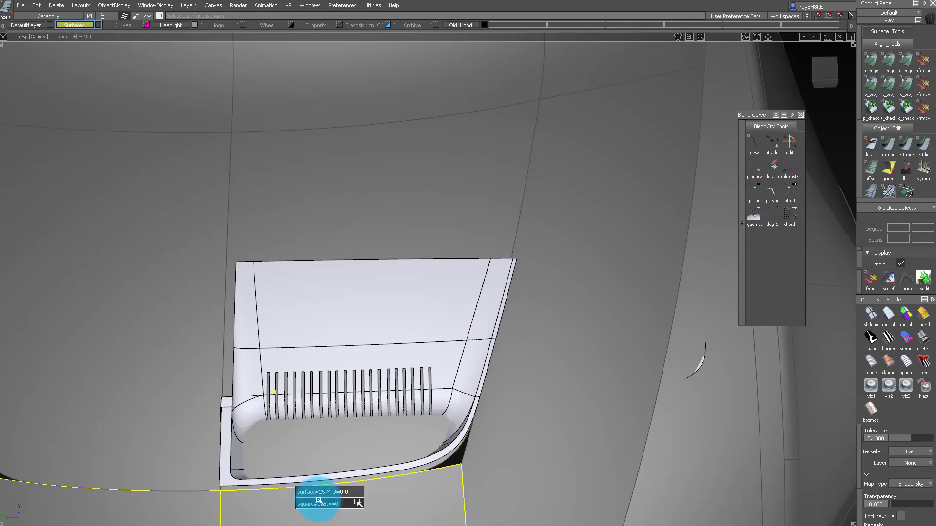
{"action": "left_click", "coordinate": [306, 330]}
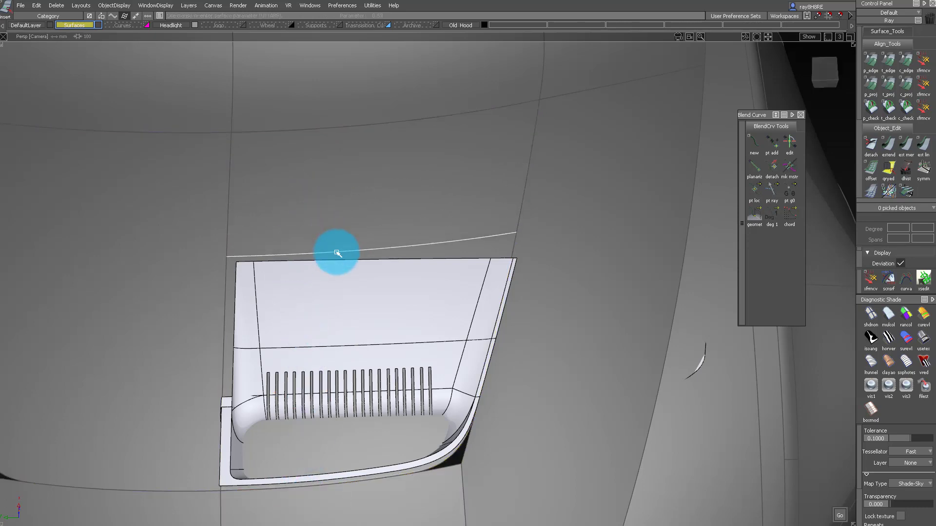
{"action": "left_click", "coordinate": [807, 63]}
{"action": "right_click_drag", "start_coordinate": [359, 267], "coordinate": [452, 268], "text": "alt+shift"}
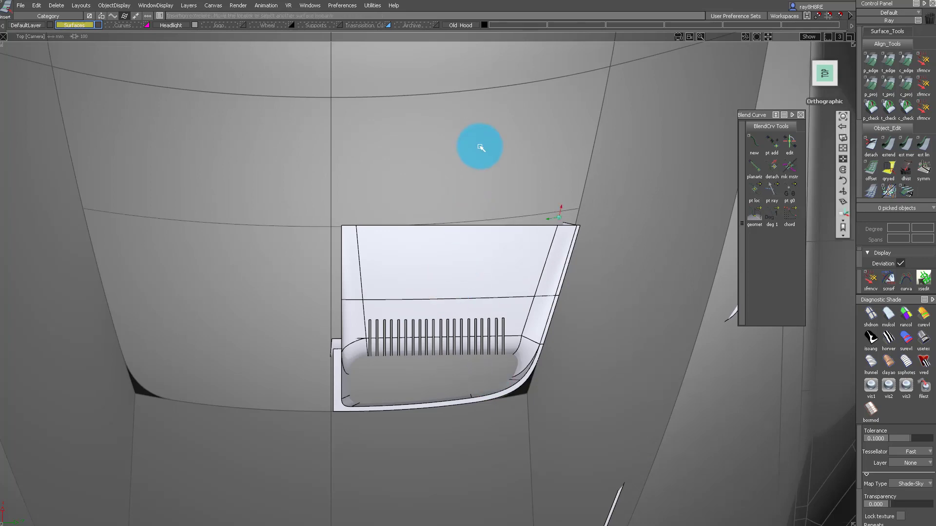
- Insert a lengthwise isoparametric curve on the central hood panel just beside its centre line
{"action": "right_click_drag", "start_coordinate": [481, 147], "coordinate": [472, 119], "text": "alt+shift"}
{"action": "left_click_drag", "start_coordinate": [472, 119], "coordinate": [293, 142], "text": "alt+shift"}
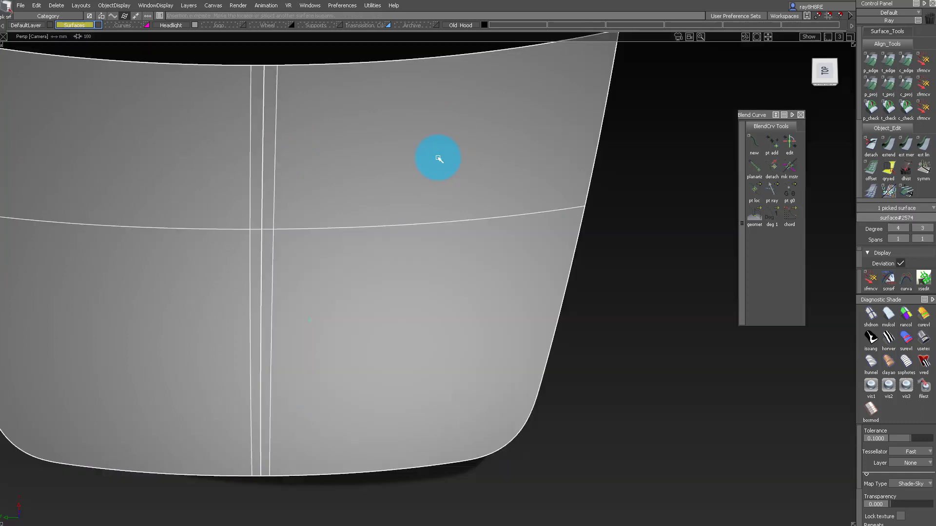
{"action": "left_click_drag", "start_coordinate": [309, 484], "coordinate": [317, 403], "text": "ctrl+shift"}
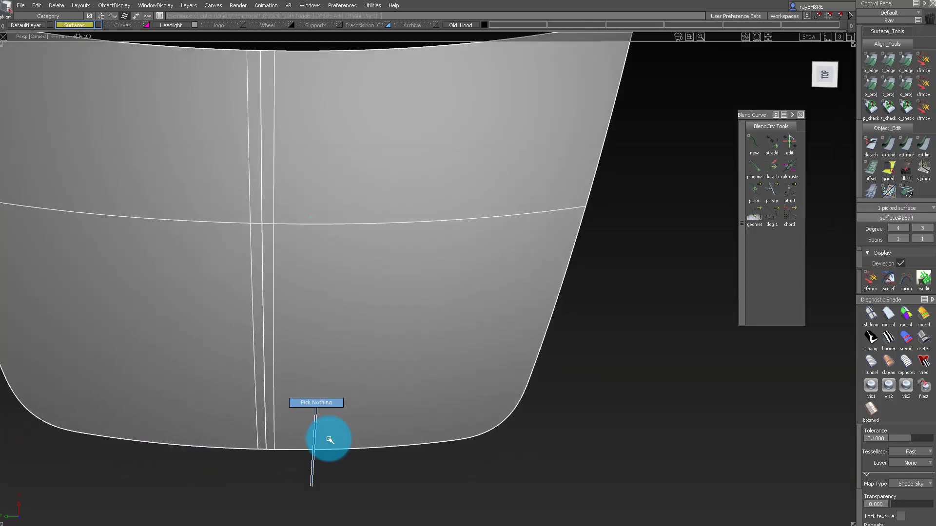
- Create a tubular offset with radius 20 along the central hood panel's rounded front and side edge, as curves on surface
{"action": "left_click_drag", "start_coordinate": [328, 439], "coordinate": [468, 248], "text": "alt+shift"}
{"action": "scroll", "coordinate": [902, 116], "scroll_direction": "down", "scroll_amount": 3}
{"action": "scroll", "coordinate": [900, 113], "scroll_direction": "up", "scroll_amount": 1}
{"action": "left_click", "coordinate": [896, 105]}
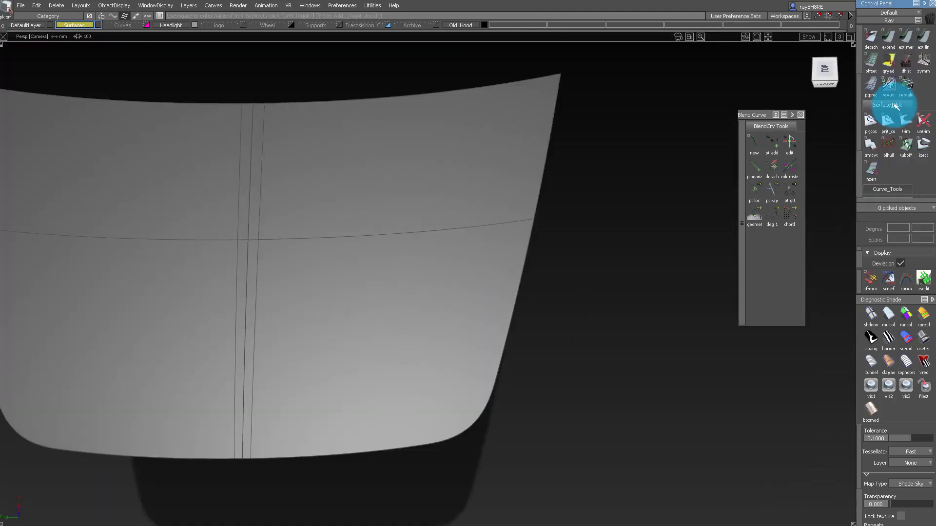
{"action": "left_click", "coordinate": [909, 145]}
{"action": "left_click", "coordinate": [315, 455]}
{"action": "right_click_drag", "start_coordinate": [372, 441], "coordinate": [497, 451], "text": "alt+shift"}
{"action": "left_click", "coordinate": [495, 443]}
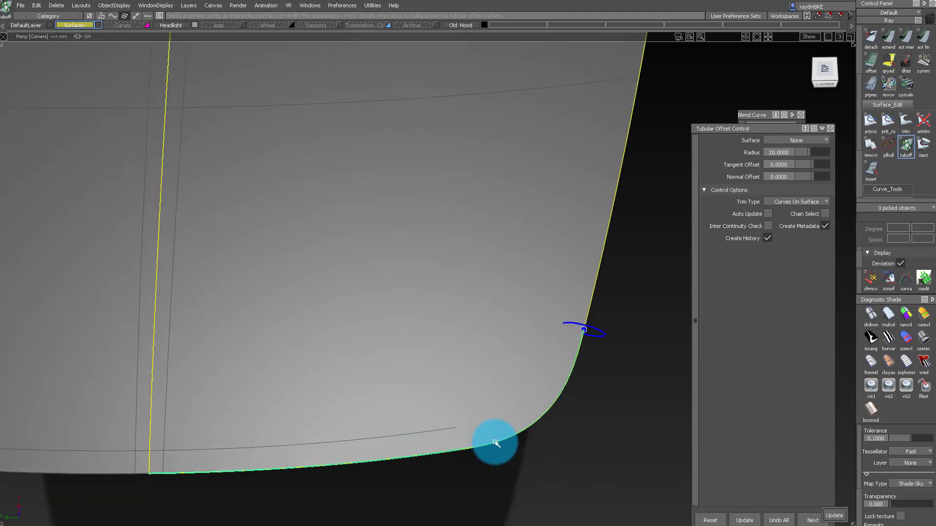
- Set the tubular offset radius to 5 and compare the offset curve with the old vent's side edge
{"action": "scroll", "coordinate": [592, 316], "scroll_direction": "down", "scroll_amount": 3}
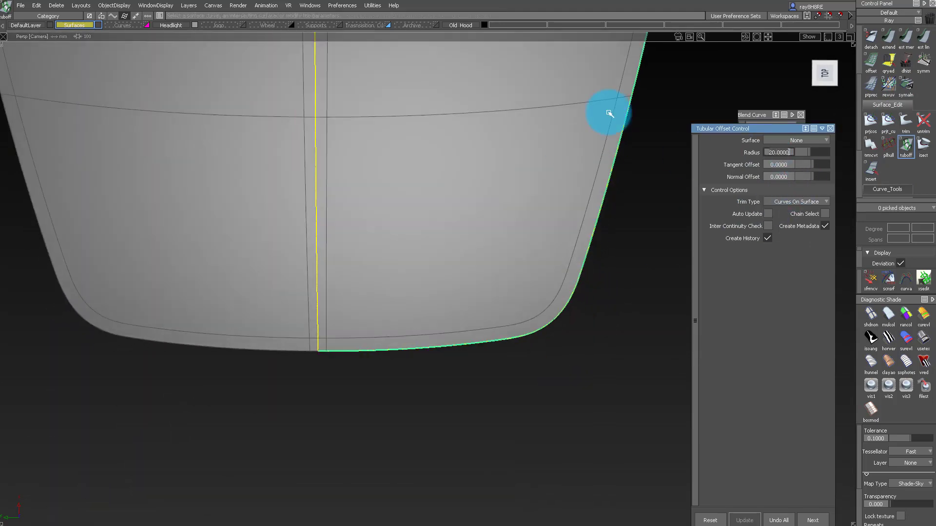
{"action": "middle_click_drag", "start_coordinate": [609, 114], "coordinate": [564, 219], "text": "alt+shift"}
{"action": "mouse_move", "coordinate": [539, 151]}
{"action": "right_mouse_down", "text": "alt+shift"}
{"action": "mouse_move", "coordinate": [555, 167]}
{"action": "mouse_move", "coordinate": [520, 194]}
{"action": "right_mouse_up", "text": "alt+shift"}
{"action": "left_click_drag", "start_coordinate": [520, 195], "coordinate": [524, 99], "text": "ctrl+shift"}
{"action": "right_click_drag", "start_coordinate": [524, 100], "coordinate": [195, 55], "text": "alt+shift"}
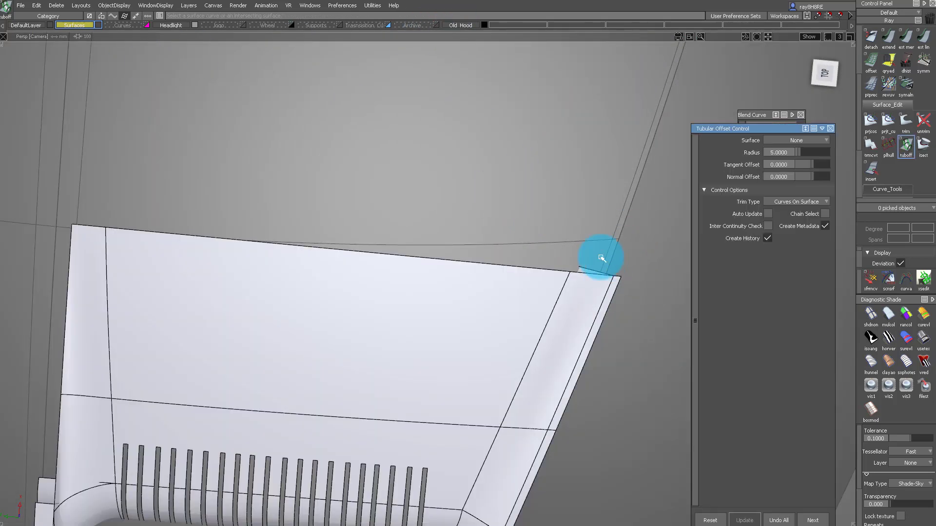
- Set the tubular offset radius to 8 to match the old vent's side edge
{"action": "left_click_drag", "start_coordinate": [602, 258], "coordinate": [606, 203], "text": "alt+shift"}
{"action": "right_click_drag", "start_coordinate": [608, 204], "coordinate": [676, 222], "text": "alt+shift"}
{"action": "left_click_drag", "start_coordinate": [677, 222], "coordinate": [626, 253], "text": "ctrl+shift"}
{"action": "left_click", "coordinate": [627, 254]}
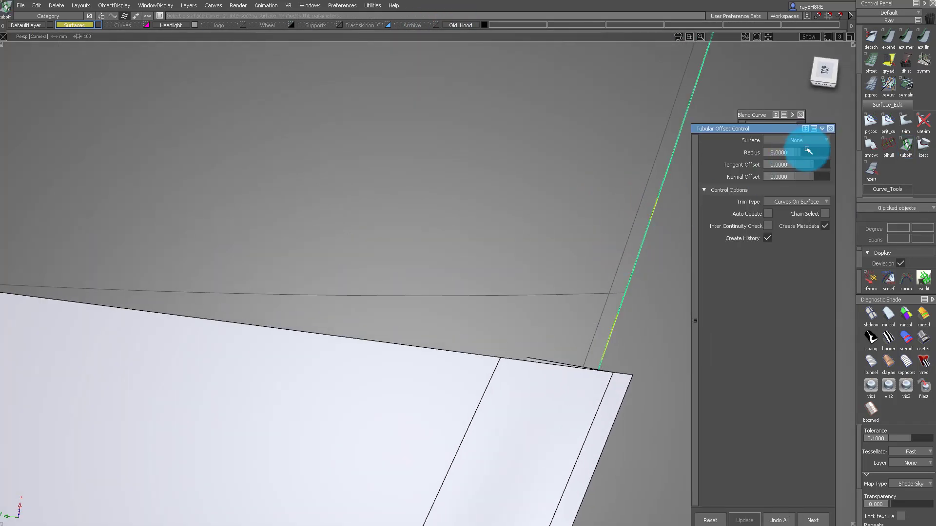
{"action": "right_click_drag", "start_coordinate": [722, 122], "coordinate": [430, 142], "text": "alt+shift"}
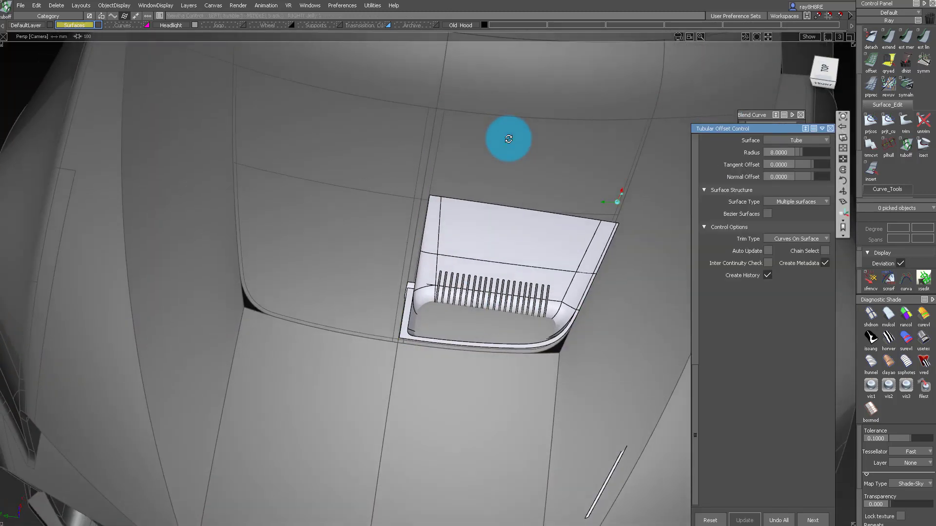
- Hide the Old Hood layer and try to trim out the vent region enclosed by the curves on the central hood panel
{"action": "left_click_drag", "start_coordinate": [510, 140], "coordinate": [481, 154], "text": "alt+shift"}
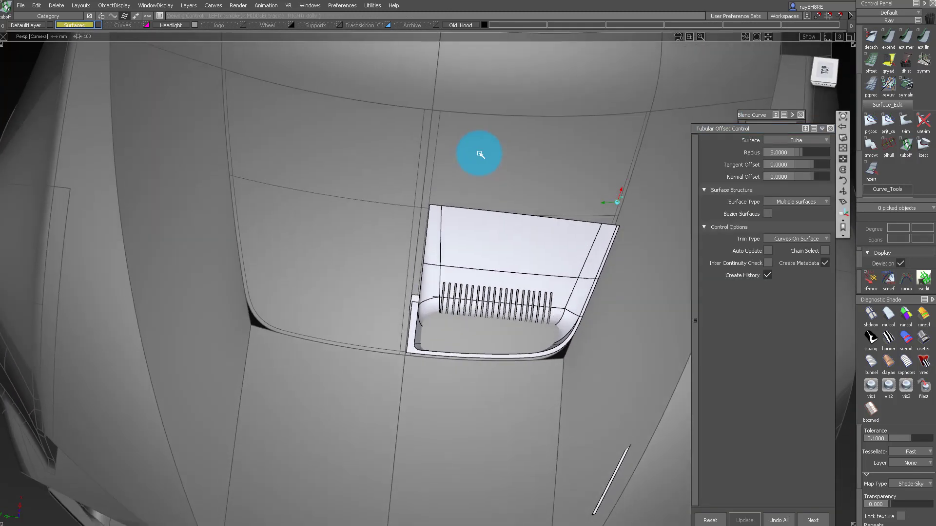
{"action": "left_click", "coordinate": [484, 24]}
{"action": "right_click_drag", "start_coordinate": [614, 200], "coordinate": [579, 268], "text": "alt+shift"}
{"action": "left_click_drag", "start_coordinate": [373, 146], "coordinate": [449, 232], "text": "alt+shift"}
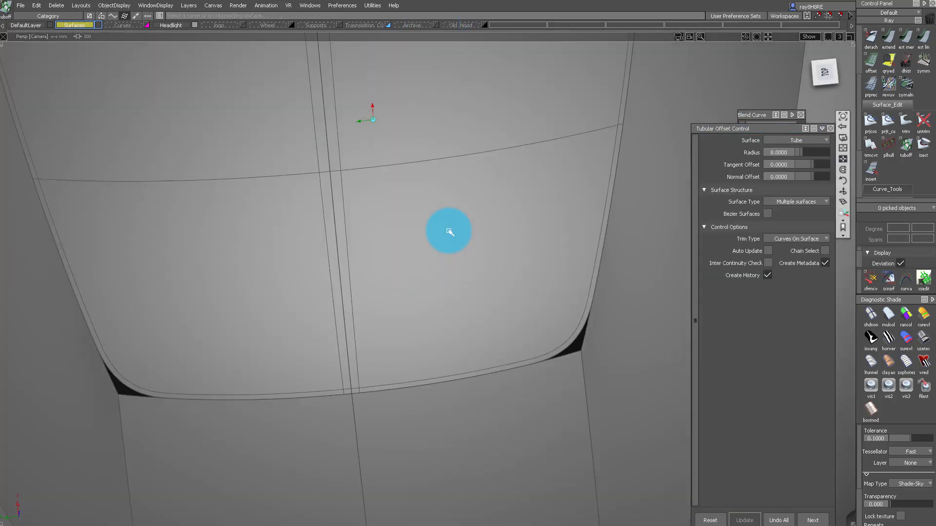
{"action": "left_click_drag", "start_coordinate": [407, 266], "coordinate": [431, 262], "text": "alt+shift"}
{"action": "left_click", "coordinate": [431, 261]}
{"action": "left_click", "coordinate": [810, 516]}
{"action": "left_click_drag", "start_coordinate": [561, 253], "coordinate": [514, 154], "text": "alt+shift"}
{"action": "right_click_drag", "start_coordinate": [514, 155], "coordinate": [477, 334], "text": "alt+shift"}
{"action": "left_click_drag", "start_coordinate": [478, 335], "coordinate": [317, 42], "text": "alt+shift"}
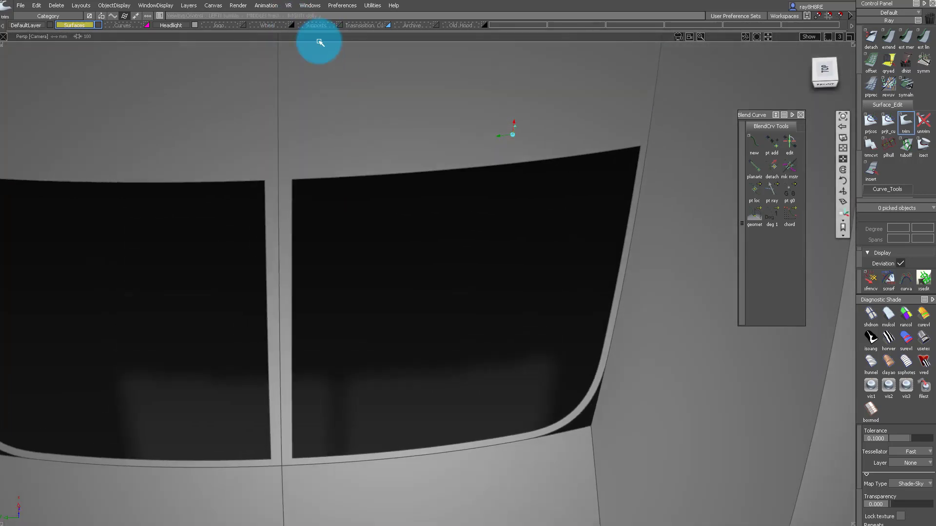
- Show the Old Hood layer and draw a degree 1 curve across the vent in the top view, adjusting its outer end
{"action": "left_click", "coordinate": [486, 25]}
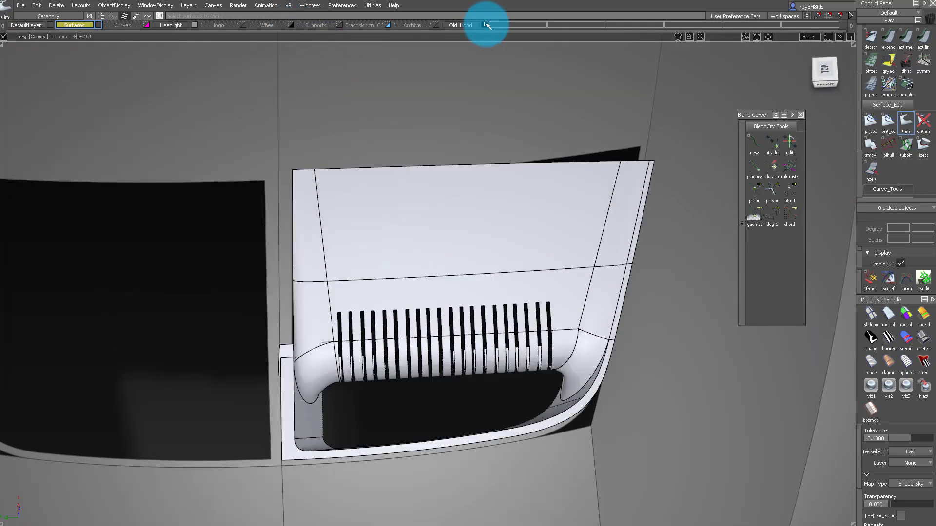
{"action": "left_click", "coordinate": [827, 72]}
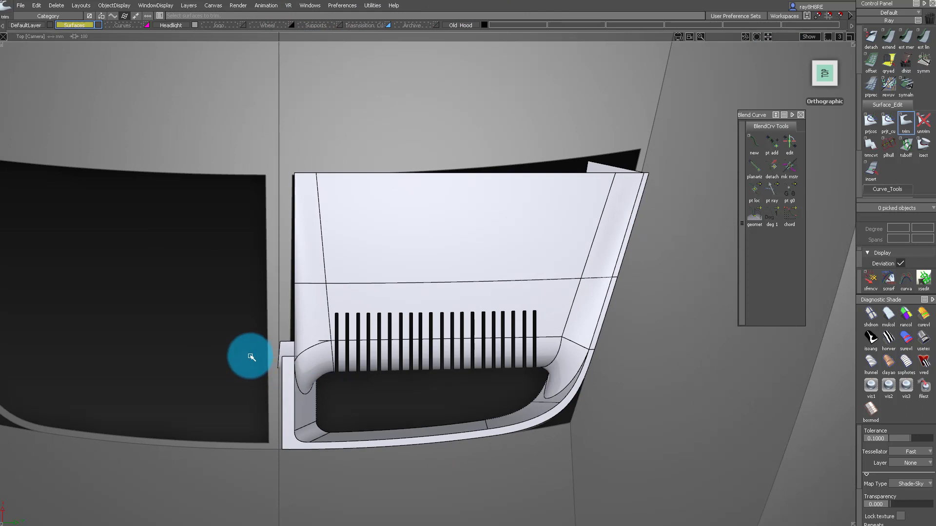
{"action": "left_click", "coordinate": [640, 340]}
{"action": "middle_click_drag", "start_coordinate": [669, 339], "coordinate": [582, 296], "text": "ctrl+shift"}
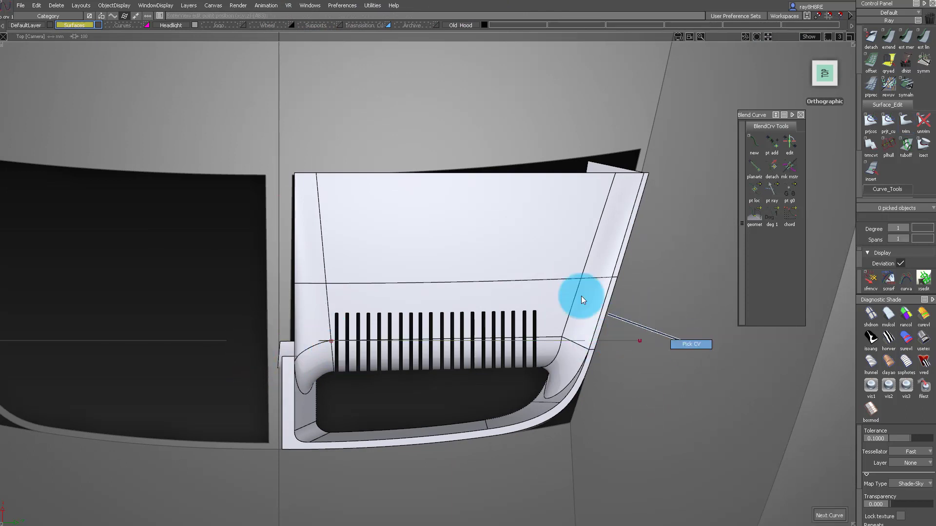
{"action": "right_click_drag", "start_coordinate": [691, 352], "coordinate": [694, 334]}
{"action": "left_click_drag", "start_coordinate": [682, 339], "coordinate": [449, 274], "text": "ctrl+shift"}
{"action": "left_click_drag", "start_coordinate": [593, 287], "coordinate": [652, 351]}
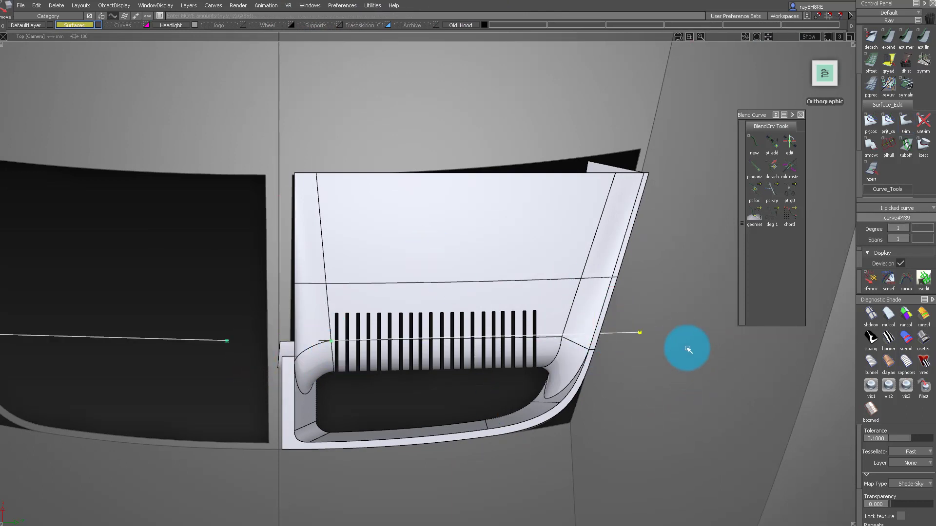
- Hide the Old Hood layer and move the curve's inner end onto the hood's centre line
{"action": "key", "text": "ctrl+z"}
{"action": "left_click", "coordinate": [485, 26]}
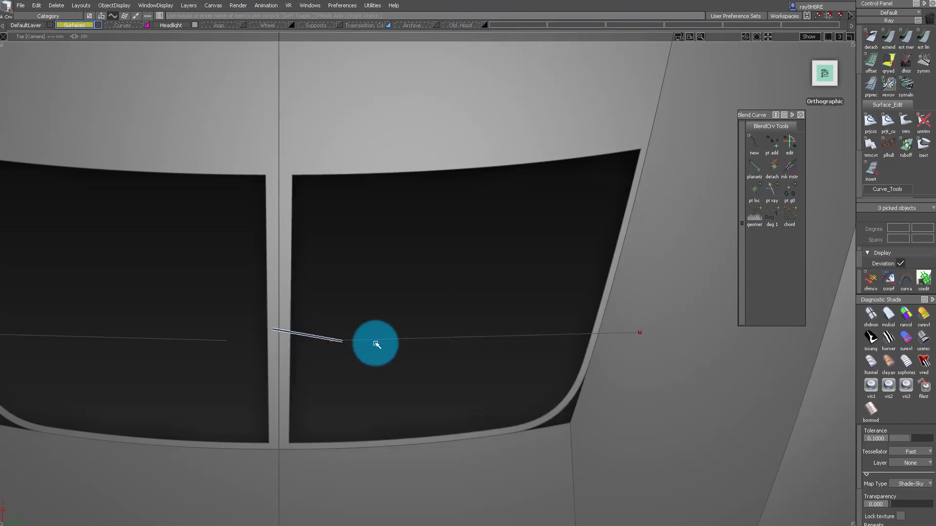
{"action": "left_click", "coordinate": [343, 341]}
{"action": "key", "text": "Escape"}
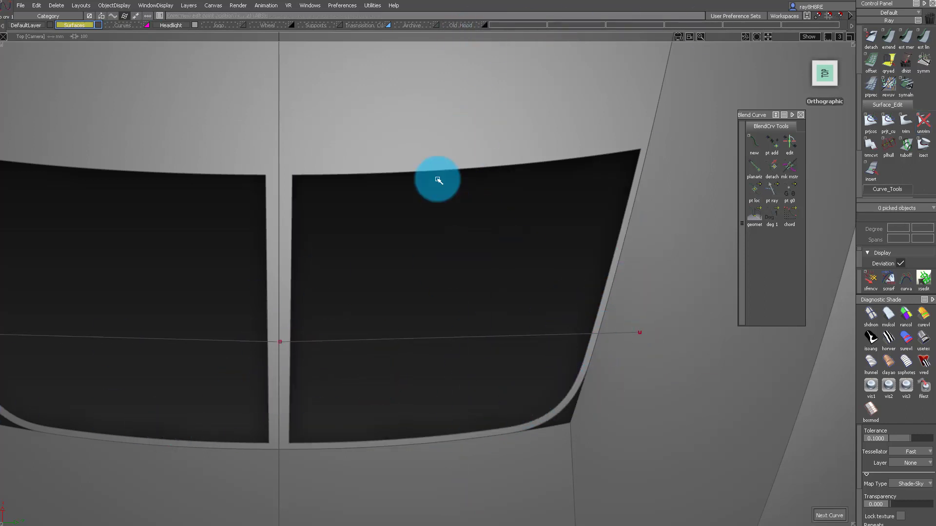
- Restore the untrimmed hood panel, set the crosswise curve to degree 3 and bow it by moving its CVs
{"action": "key", "text": "ctrl+z"}
{"action": "key", "text": "ctrl+z"}
{"action": "left_click_drag", "start_coordinate": [422, 313], "coordinate": [479, 450]}
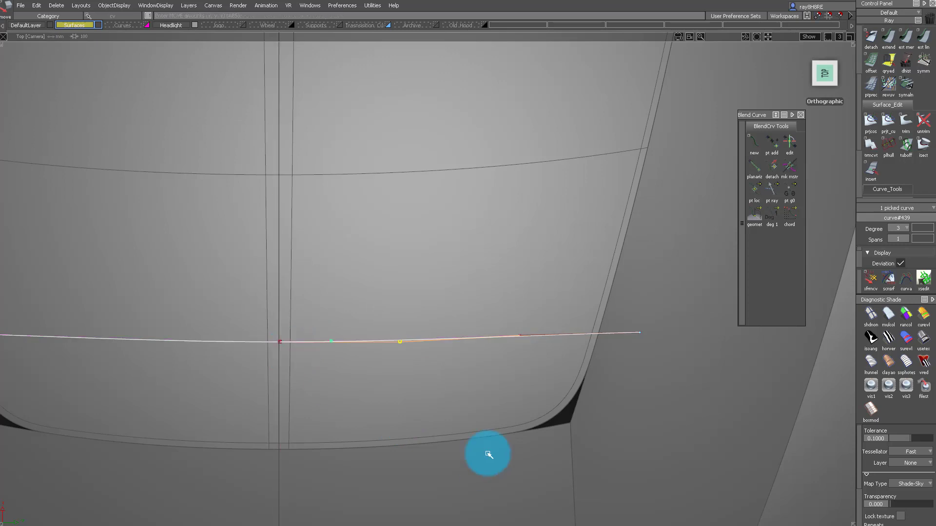
{"action": "left_click", "coordinate": [675, 359]}
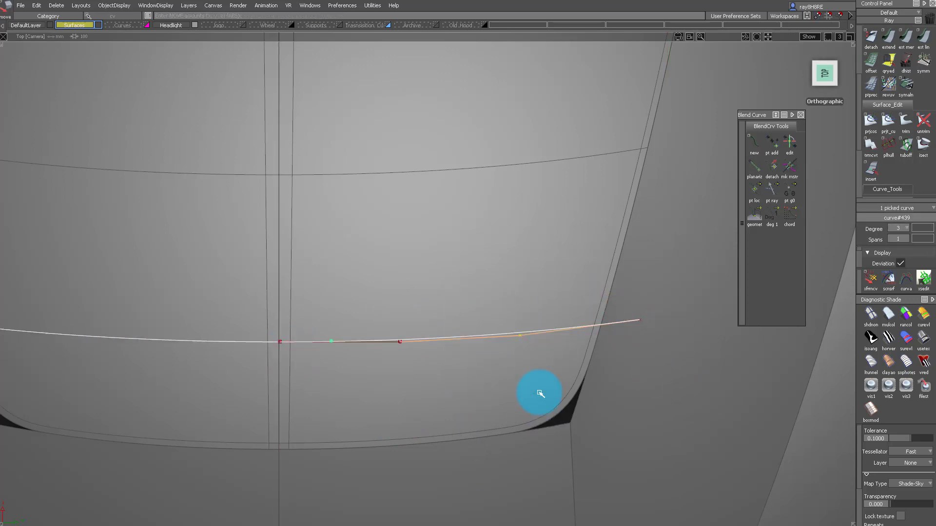
- Trim the central hood panel by discarding the vent region, and show all hidden objects
{"action": "key", "text": "ctrl+z"}
{"action": "key", "text": "ctrl+z"}
{"action": "key", "text": "ctrl+z"}
{"action": "key", "text": "ctrl+z"}
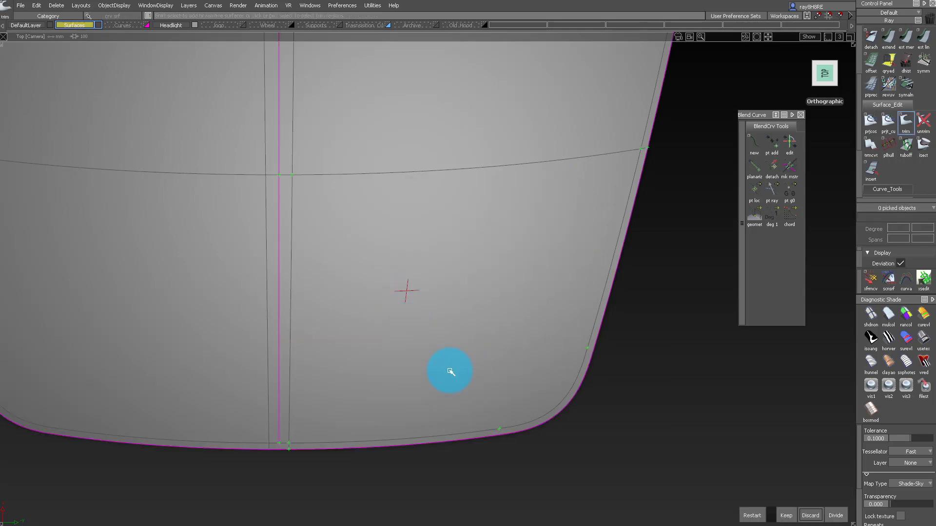
{"action": "left_click", "coordinate": [805, 514]}
{"action": "key", "text": "alt+v"}
{"action": "left_click_drag", "start_coordinate": [497, 260], "coordinate": [456, 379], "text": "alt+shift"}
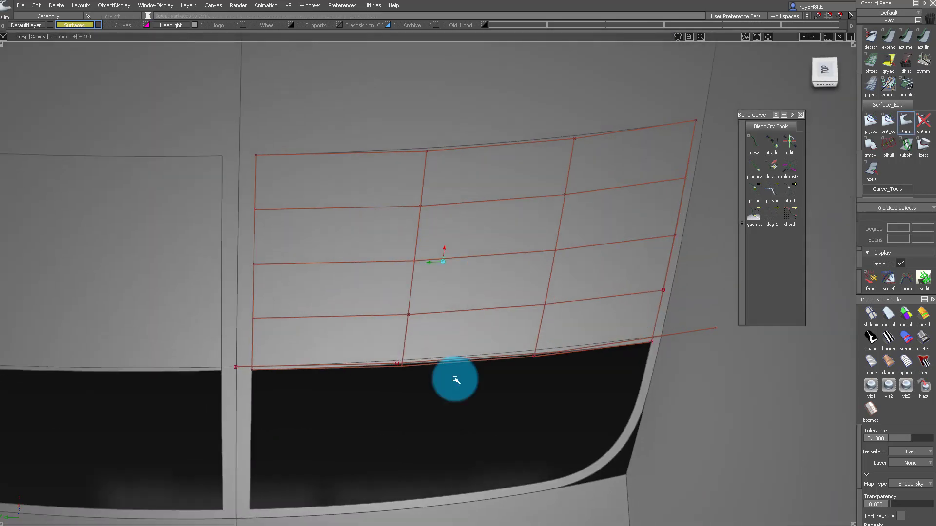
- Pick the front hull of the trimmed panel behind the vent opening and lower it slightly in Z
{"action": "left_click", "coordinate": [527, 299]}
{"action": "right_click_drag", "start_coordinate": [527, 299], "coordinate": [530, 429], "text": "ctrl+shift"}
{"action": "left_click", "coordinate": [502, 359]}
{"action": "right_click_drag", "start_coordinate": [502, 359], "coordinate": [500, 416], "text": "ctrl+shift"}
{"action": "left_click_drag", "start_coordinate": [461, 329], "coordinate": [532, 272], "text": "alt+shift"}
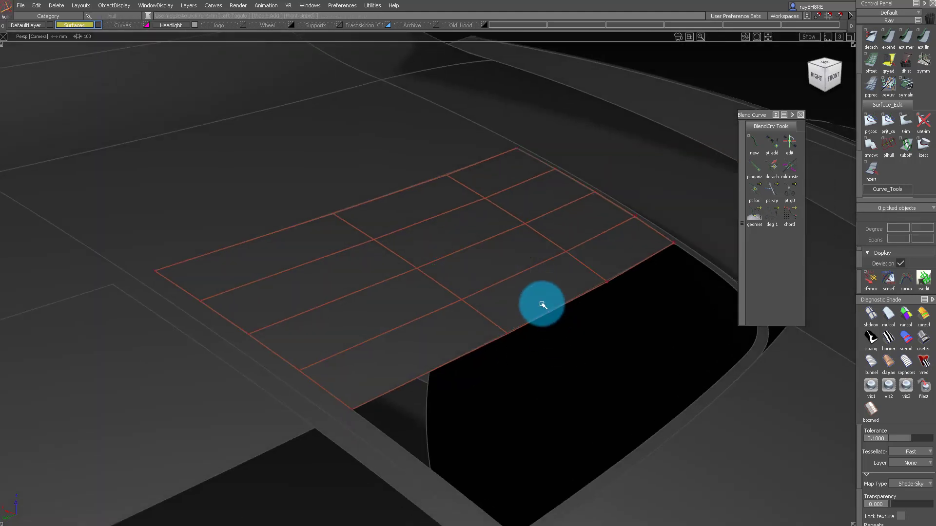
{"action": "left_click_drag", "start_coordinate": [543, 305], "coordinate": [608, 312], "text": "alt+shift"}
{"action": "right_click_drag", "start_coordinate": [608, 311], "coordinate": [612, 328]}
- Lower the panel's two front hull rows in Z so its front edge dips down into the vent opening
{"action": "left_click_drag", "start_coordinate": [567, 334], "coordinate": [539, 218], "text": "ctrl+shift"}
{"action": "left_click_drag", "start_coordinate": [533, 270], "coordinate": [577, 326]}
{"action": "right_click_drag", "start_coordinate": [624, 317], "coordinate": [623, 328]}
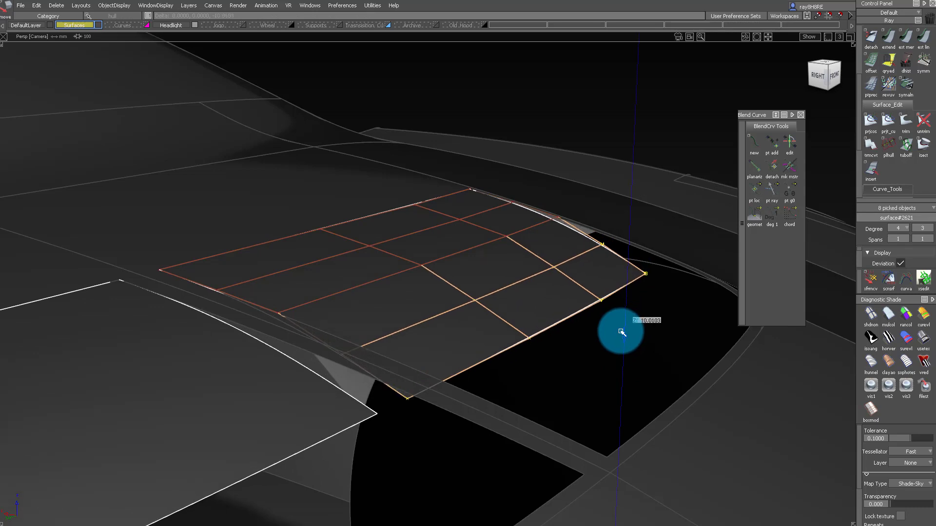
{"action": "left_click_drag", "start_coordinate": [517, 247], "coordinate": [519, 315], "text": "ctrl+shift"}
{"action": "left_click_drag", "start_coordinate": [510, 265], "coordinate": [524, 296]}
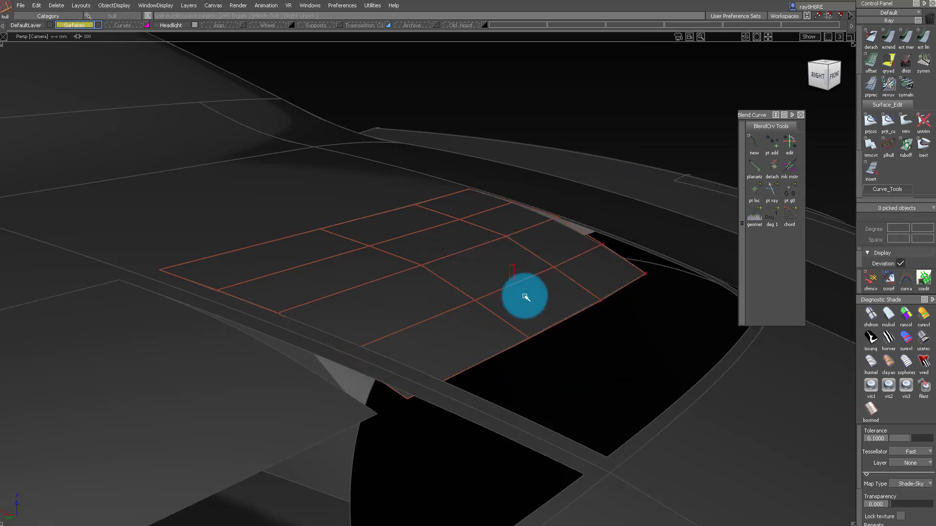
{"action": "right_click_drag", "start_coordinate": [552, 302], "coordinate": [553, 305]}
- Draw a short degree 1 curve starting at the vent opening's front inner corner
{"action": "left_click_drag", "start_coordinate": [476, 135], "coordinate": [297, 34], "text": "alt+shift"}
{"action": "left_click_drag", "start_coordinate": [484, 25], "coordinate": [499, 153], "text": "alt+shift"}
{"action": "left_click", "coordinate": [487, 25]}
{"action": "left_click_drag", "start_coordinate": [302, 146], "coordinate": [554, 341], "text": "alt+shift"}
{"action": "left_click_drag", "start_coordinate": [258, 346], "coordinate": [485, 383], "text": "alt+shift"}
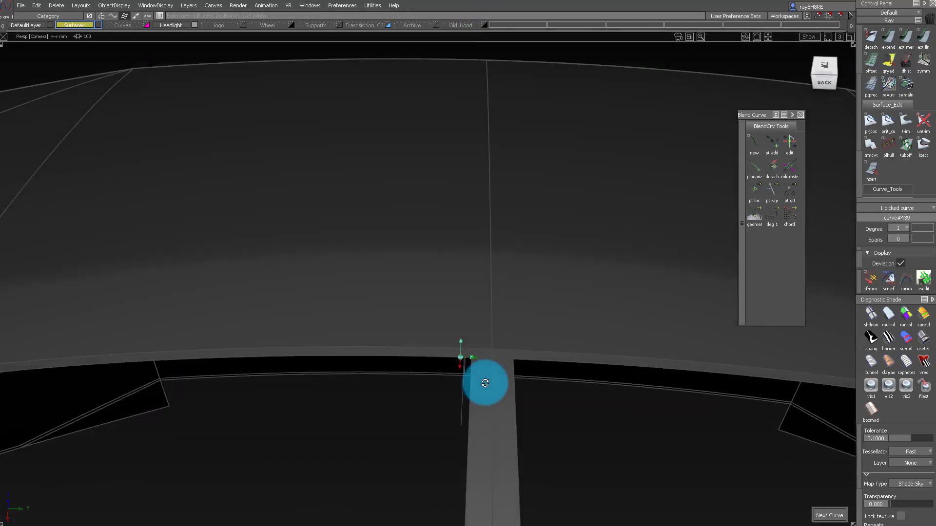
{"action": "left_click_drag", "start_coordinate": [406, 436], "coordinate": [384, 414], "text": "alt+shift"}
{"action": "left_click_drag", "start_coordinate": [385, 414], "coordinate": [466, 439], "text": "ctrl+shift"}
{"action": "left_click", "coordinate": [826, 72]}
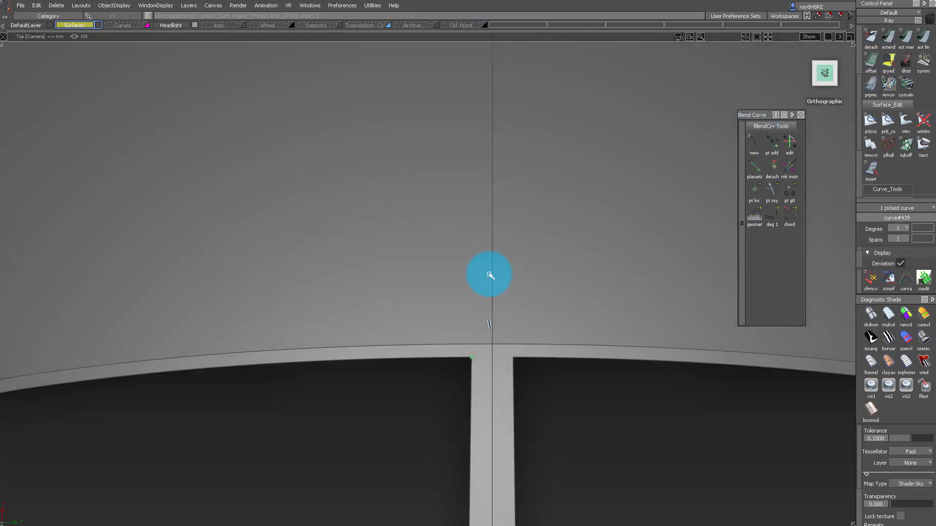
- Angle the curve's free end back into the vent opening in the top view, comparing it with the Old Hood layer
{"action": "middle_click_drag", "start_coordinate": [561, 391], "coordinate": [565, 390]}
{"action": "middle_click_drag", "start_coordinate": [527, 378], "coordinate": [508, 248], "text": "alt+shift"}
{"action": "right_click_drag", "start_coordinate": [507, 249], "coordinate": [570, 351], "text": "alt+shift"}
{"action": "middle_click_drag", "start_coordinate": [580, 362], "coordinate": [575, 321], "text": "ctrl+shift"}
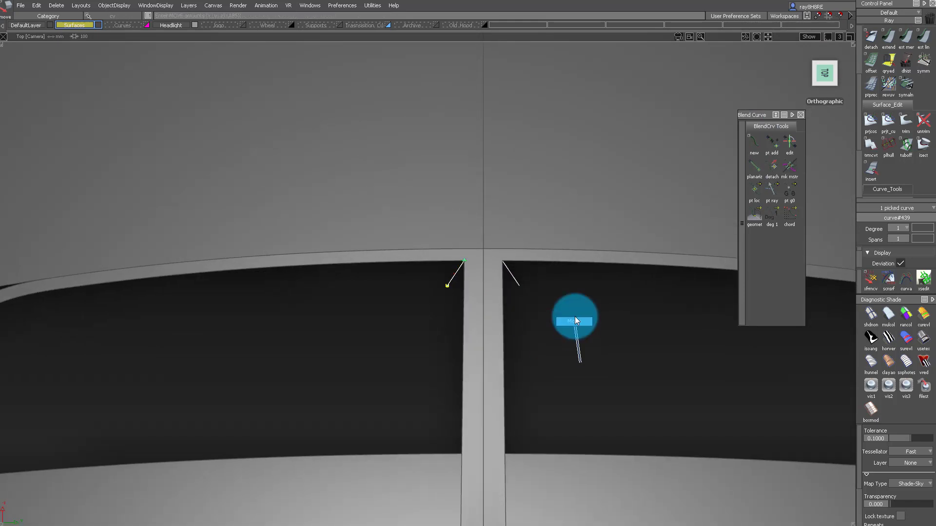
{"action": "left_click", "coordinate": [485, 27]}
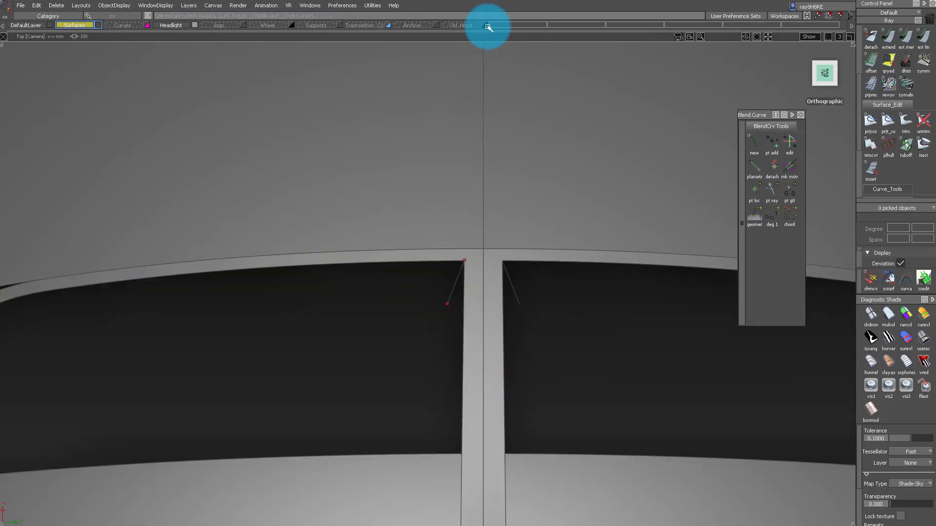
{"action": "left_click", "coordinate": [485, 25]}
{"action": "left_click", "coordinate": [485, 27]}
{"action": "left_click", "coordinate": [486, 26]}
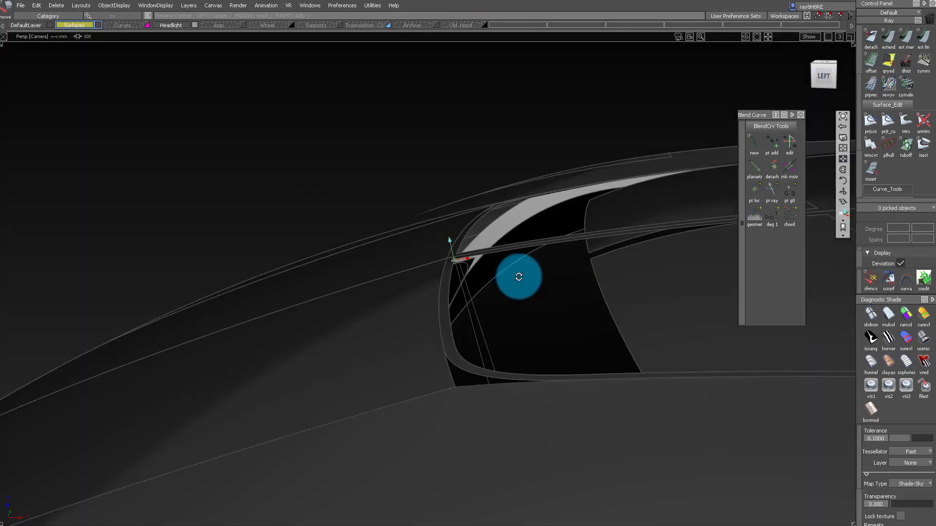
- Pick the curve's free end CV in the left view and lower it in Z
{"action": "left_click", "coordinate": [771, 149]}
{"action": "left_click", "coordinate": [823, 78]}
{"action": "left_click", "coordinate": [477, 147]}
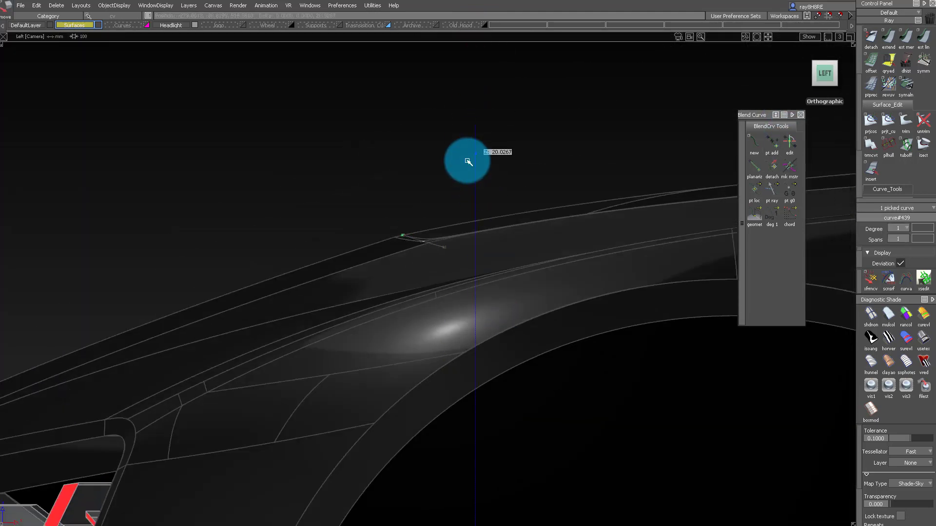
{"action": "right_click_drag", "start_coordinate": [471, 210], "coordinate": [512, 296], "text": "alt+shift"}
{"action": "middle_click_drag", "start_coordinate": [511, 296], "coordinate": [500, 354], "text": "alt+shift"}
- Show the Old Hood layer in wireframe, lower the curve's end CV to suit the old vent's depth, and hide the layer
{"action": "left_click", "coordinate": [484, 27]}
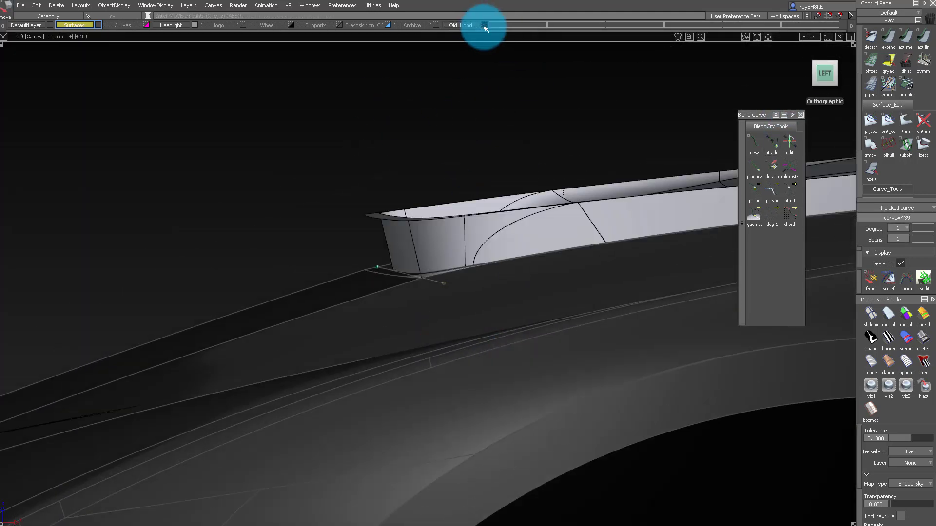
{"action": "key", "text": "4"}
{"action": "right_click_drag", "start_coordinate": [427, 182], "coordinate": [449, 143], "text": "alt+shift"}
{"action": "right_click_drag", "start_coordinate": [449, 143], "coordinate": [450, 173]}
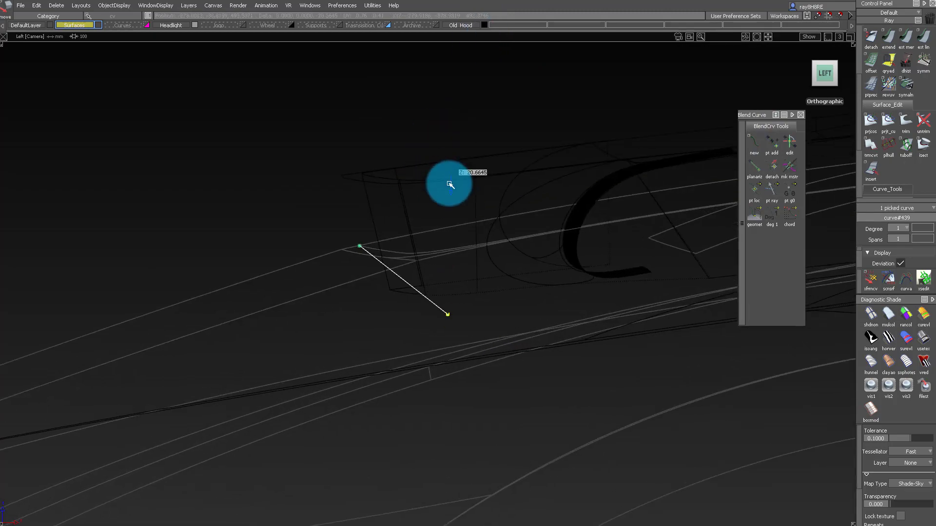
{"action": "mouse_move", "coordinate": [446, 202]}
{"action": "left_mouse_down", "text": "alt+shift"}
{"action": "mouse_move", "coordinate": [364, 246]}
{"action": "mouse_move", "coordinate": [318, 177]}
{"action": "mouse_move", "coordinate": [334, 219]}
{"action": "mouse_move", "coordinate": [417, 206]}
{"action": "mouse_move", "coordinate": [324, 102]}
{"action": "left_mouse_up", "text": "alt+shift"}
{"action": "left_click_drag", "start_coordinate": [323, 102], "coordinate": [294, 352], "text": "ctrl+shift"}
{"action": "key", "text": "5"}
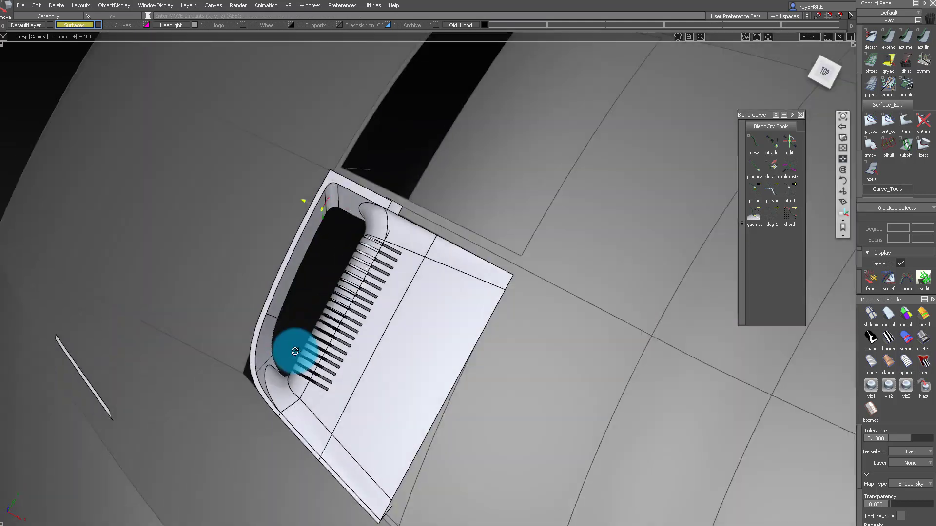
{"action": "left_click", "coordinate": [488, 26]}
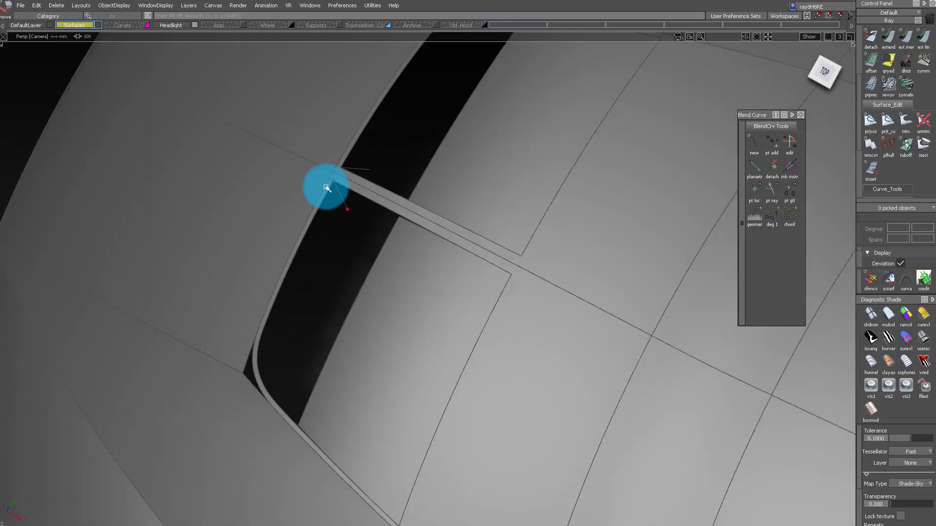
- Build a rail surface along the vent opening's front edge, using the short curve as the generation curve
{"action": "scroll", "coordinate": [324, 188], "scroll_direction": "up", "scroll_amount": 3}
{"action": "left_click", "coordinate": [345, 188]}
{"action": "left_click_drag", "start_coordinate": [359, 177], "coordinate": [407, 140], "text": "alt+shift"}
{"action": "key", "text": "e"}
{"action": "left_click", "coordinate": [408, 139]}
{"action": "left_click_drag", "start_coordinate": [394, 185], "coordinate": [460, 195]}
{"action": "left_click_drag", "start_coordinate": [463, 269], "coordinate": [436, 128], "text": "ctrl+shift"}
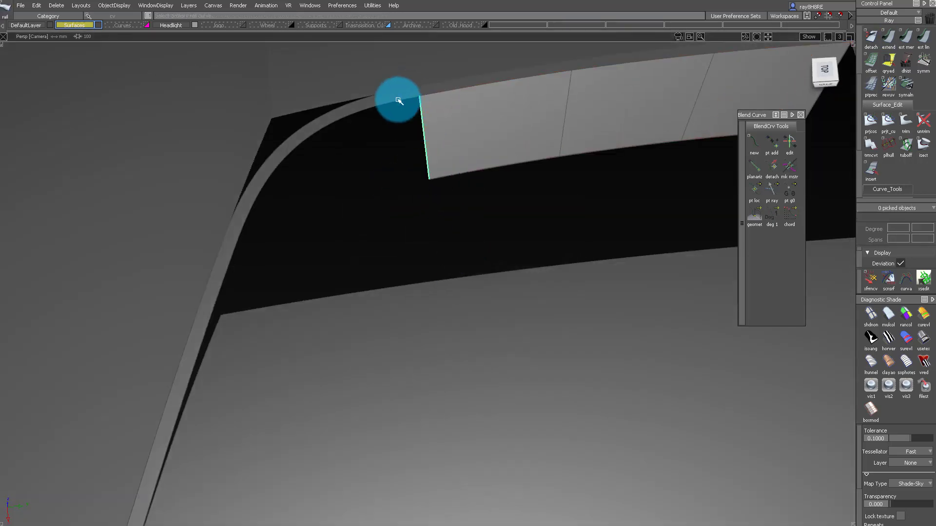
- Continue the rail wall along the opening's outer side edge and delete the piece around the rounded corner
{"action": "left_click", "coordinate": [399, 101]}
{"action": "left_click_drag", "start_coordinate": [398, 101], "coordinate": [289, 184], "text": "alt+shift"}
{"action": "left_click_drag", "start_coordinate": [288, 184], "coordinate": [312, 205], "text": "ctrl+shift"}
{"action": "right_click_drag", "start_coordinate": [312, 205], "coordinate": [286, 172], "text": "alt+shift"}
{"action": "left_click", "coordinate": [287, 171]}
{"action": "key", "text": "Delete"}
{"action": "key", "text": "Return"}
- Isolate the front and outer side walls and rebuild each one lengthwise as a single-span surface
{"action": "left_click_drag", "start_coordinate": [257, 225], "coordinate": [256, 112], "text": "alt+shift"}
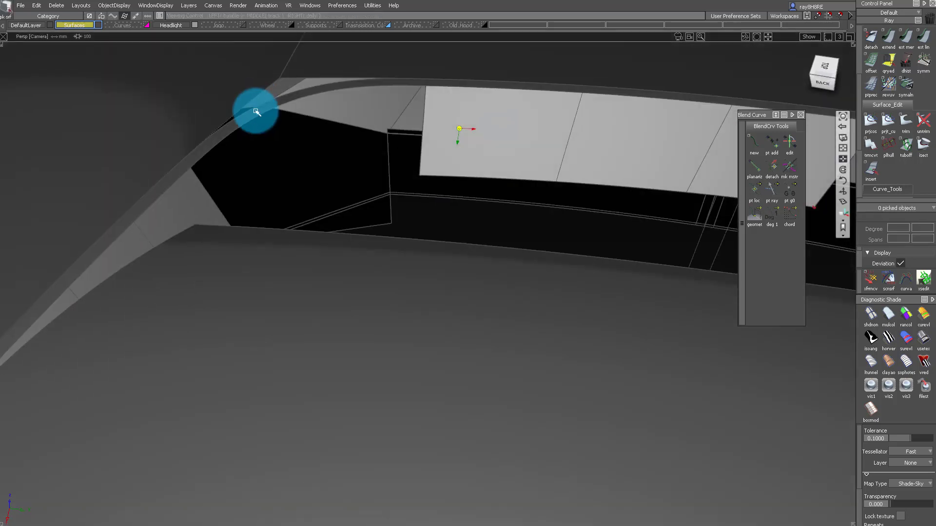
{"action": "right_click_drag", "start_coordinate": [256, 112], "coordinate": [137, 115], "text": "alt+shift"}
{"action": "left_click_drag", "start_coordinate": [137, 115], "coordinate": [372, 202], "text": "alt+shift"}
{"action": "left_click", "coordinate": [372, 202]}
{"action": "right_click_drag", "start_coordinate": [372, 202], "coordinate": [427, 356], "text": "alt+shift"}
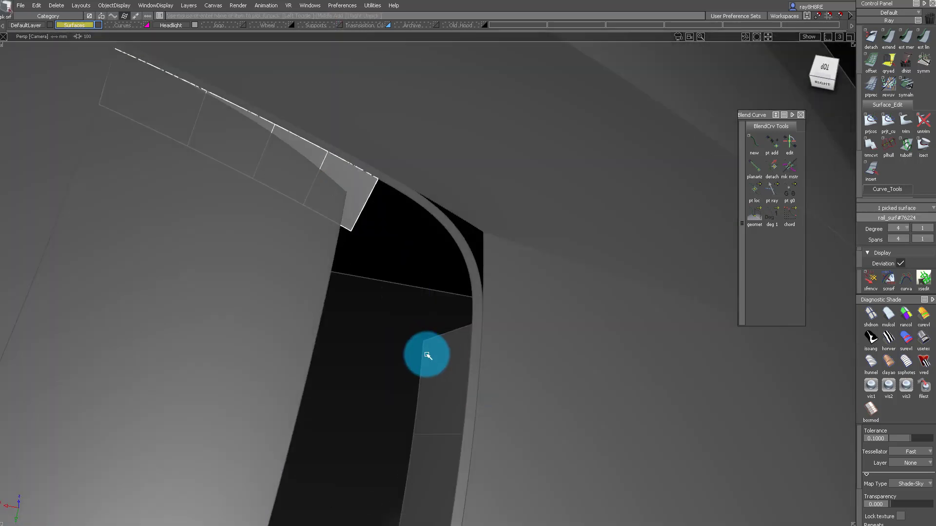
{"action": "left_click_drag", "start_coordinate": [428, 356], "coordinate": [361, 78], "text": "alt+shift"}
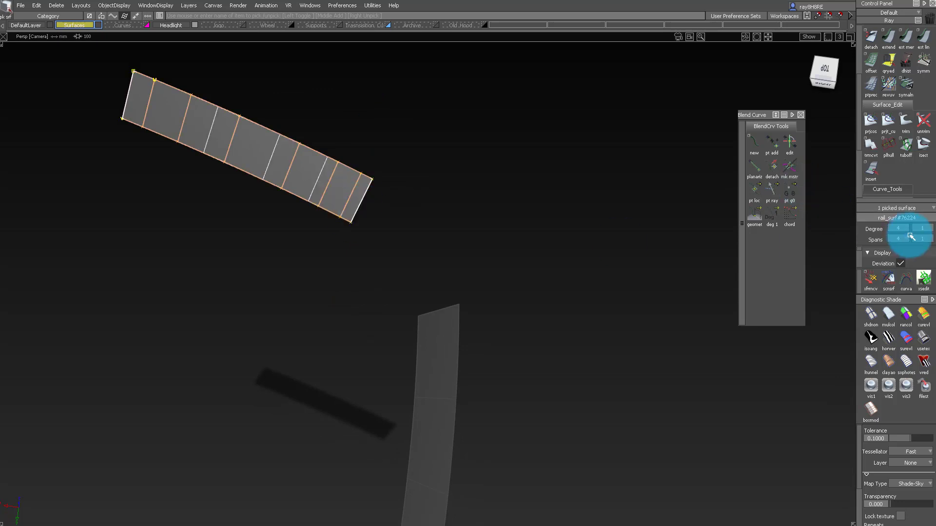
{"action": "left_click", "coordinate": [914, 308]}
{"action": "left_click_drag", "start_coordinate": [501, 414], "coordinate": [424, 268], "text": "alt+shift"}
{"action": "left_click", "coordinate": [424, 267]}
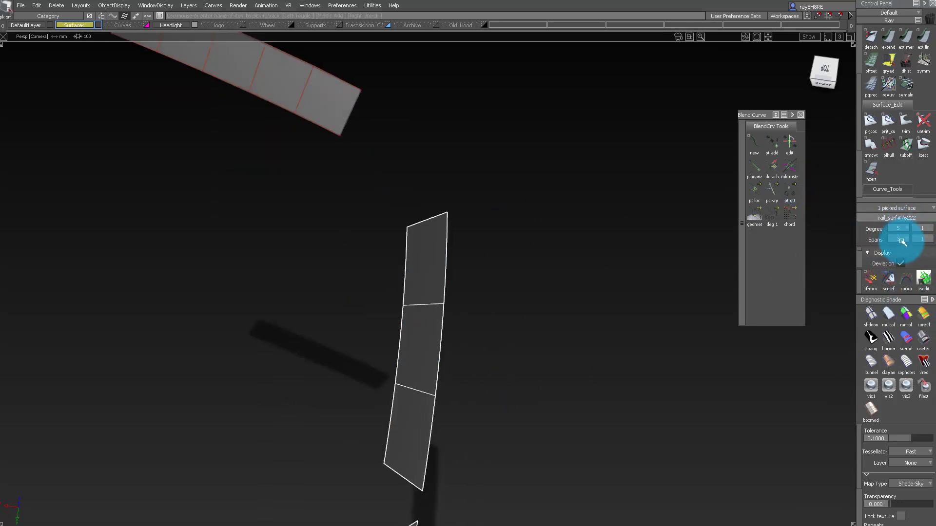
{"action": "left_click", "coordinate": [909, 273]}
- Create a blend surface around the corner between the front and side walls, and show the hidden hood surfaces
{"action": "left_click", "coordinate": [328, 123]}
{"action": "left_click", "coordinate": [359, 124]}
{"action": "left_click", "coordinate": [417, 219]}
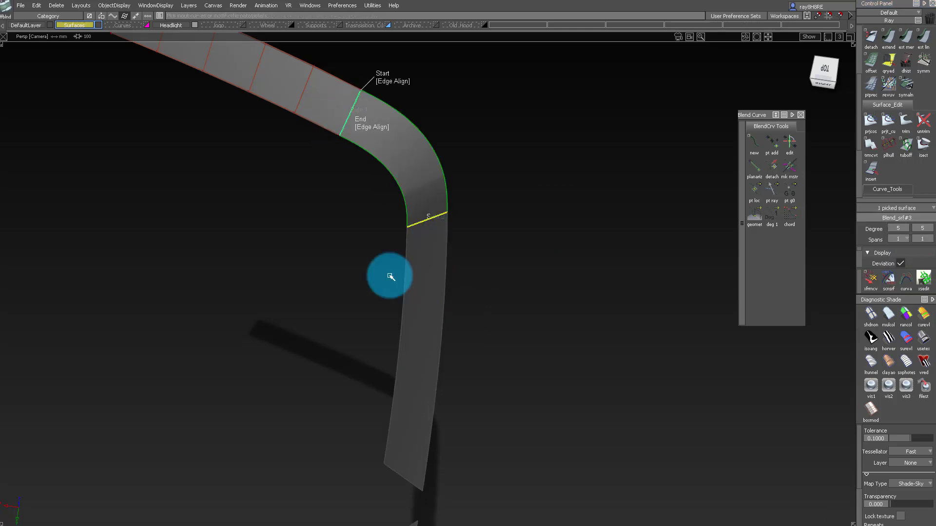
{"action": "left_click_drag", "start_coordinate": [389, 276], "coordinate": [544, 295], "text": "alt+shift"}
{"action": "left_click", "coordinate": [543, 295]}
{"action": "right_click_drag", "start_coordinate": [543, 295], "coordinate": [464, 328], "text": "alt+shift"}
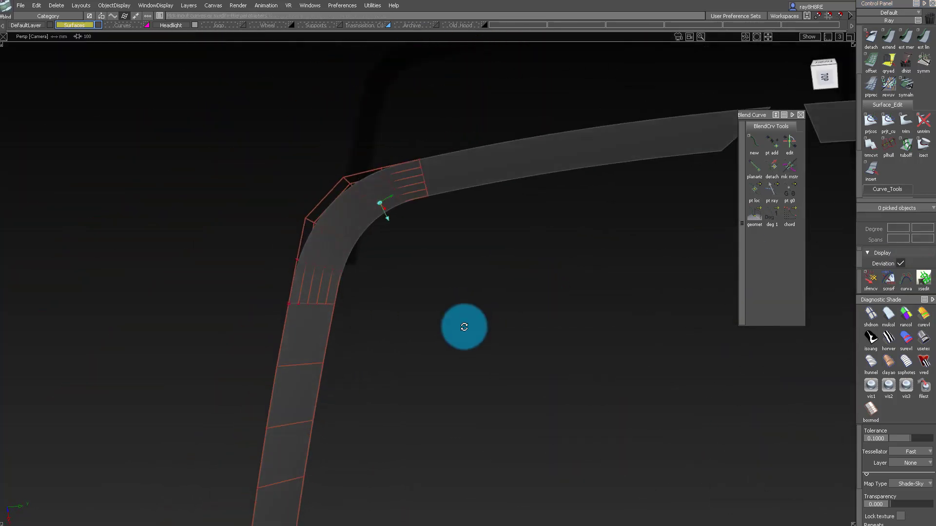
{"action": "left_click_drag", "start_coordinate": [463, 328], "coordinate": [411, 347], "text": "alt+shift"}
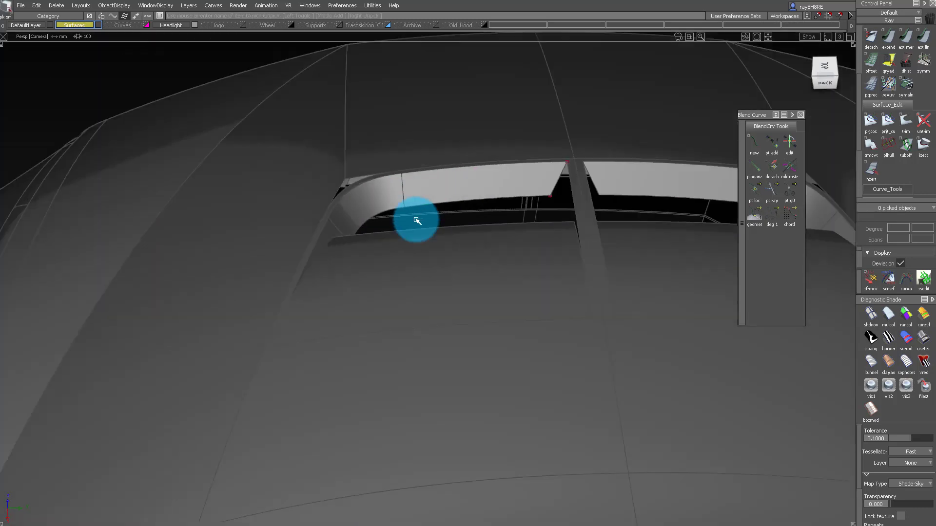
- Build a rail surface along the central rib's edge, using the front wall's inner end edge as the generation curve
{"action": "right_click_drag", "start_coordinate": [418, 219], "coordinate": [456, 251], "text": "alt+shift"}
{"action": "left_click_drag", "start_coordinate": [456, 251], "coordinate": [424, 130], "text": "alt+shift"}
{"action": "mouse_move", "coordinate": [424, 129]}
{"action": "left_mouse_down", "text": "ctrl+shift"}
{"action": "mouse_move", "coordinate": [405, 168]}
{"action": "mouse_move", "coordinate": [440, 122]}
{"action": "left_mouse_up", "text": "ctrl+shift"}
{"action": "right_click_drag", "start_coordinate": [439, 122], "coordinate": [410, 126], "text": "ctrl+shift"}
{"action": "left_click", "coordinate": [451, 129]}
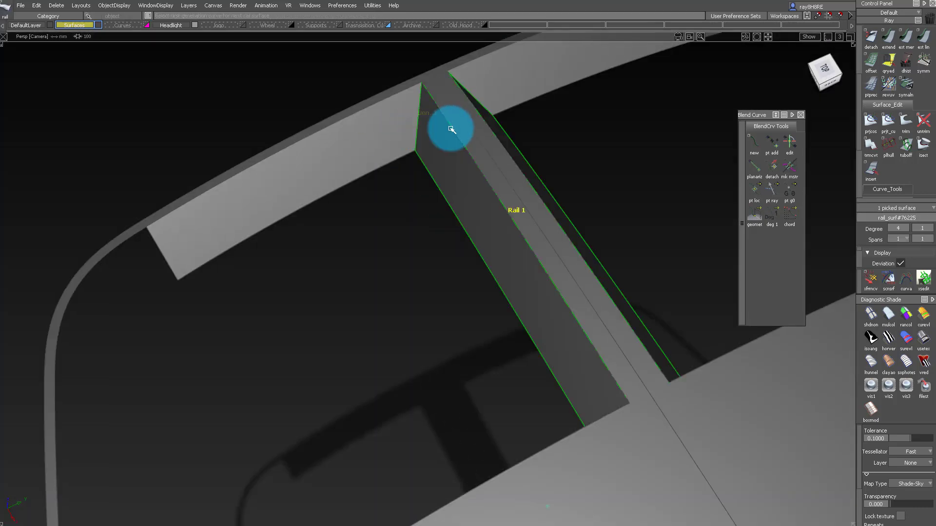
{"action": "left_click", "coordinate": [487, 253]}
{"action": "left_click_drag", "start_coordinate": [562, 404], "coordinate": [485, 326], "text": "alt+shift"}
{"action": "left_click", "coordinate": [485, 327]}
{"action": "right_click_drag", "start_coordinate": [494, 192], "coordinate": [441, 115], "text": "ctrl+shift"}
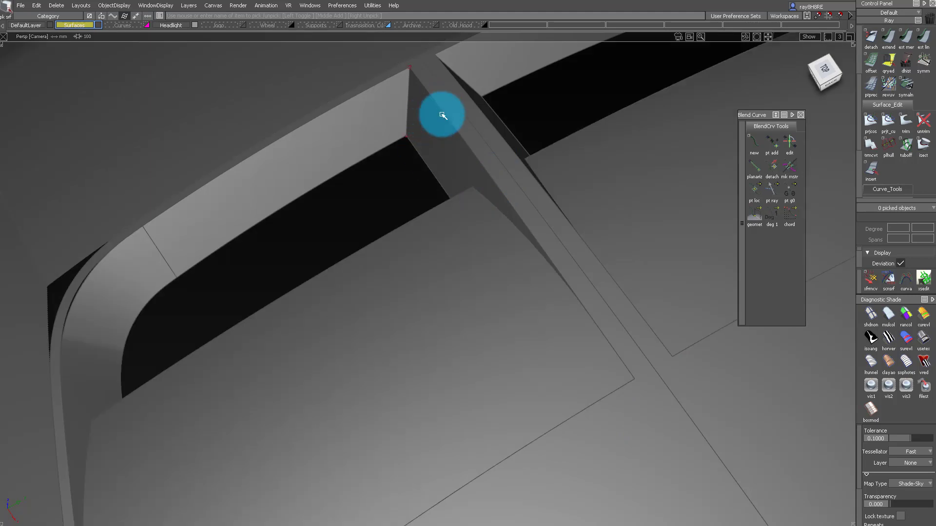
- Extend the lowered vent panel's front edge forward as a separate strip
{"action": "left_click_drag", "start_coordinate": [442, 115], "coordinate": [391, 283], "text": "alt+shift"}
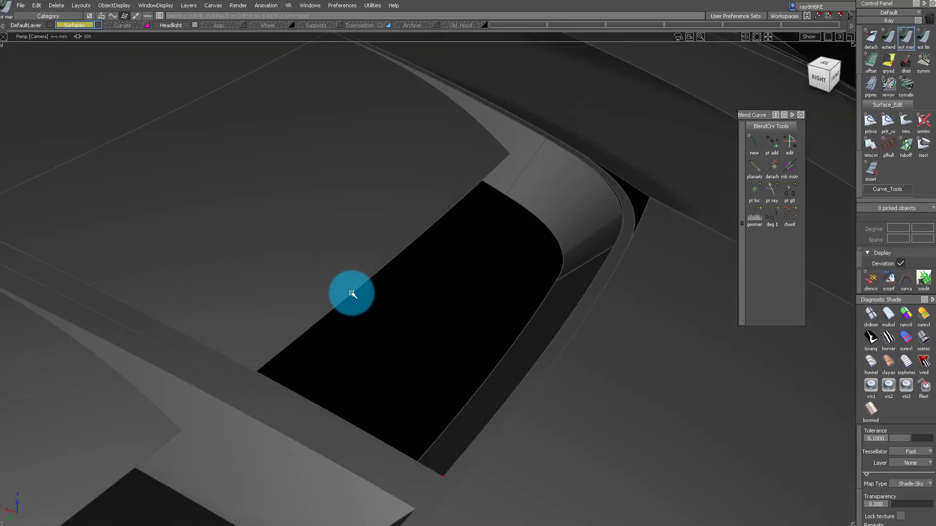
{"action": "left_click_drag", "start_coordinate": [395, 335], "coordinate": [456, 239], "text": "alt+shift"}
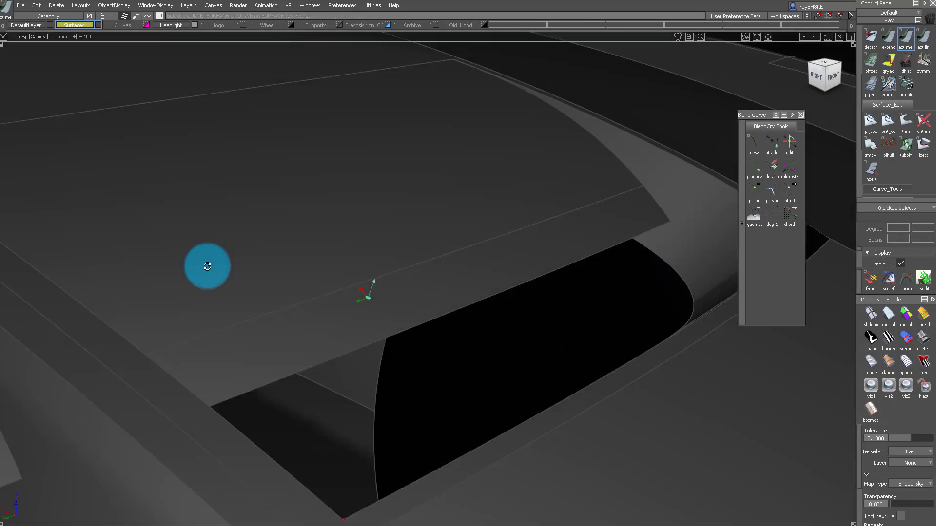
{"action": "left_click_drag", "start_coordinate": [207, 266], "coordinate": [324, 259], "text": "alt+shift"}
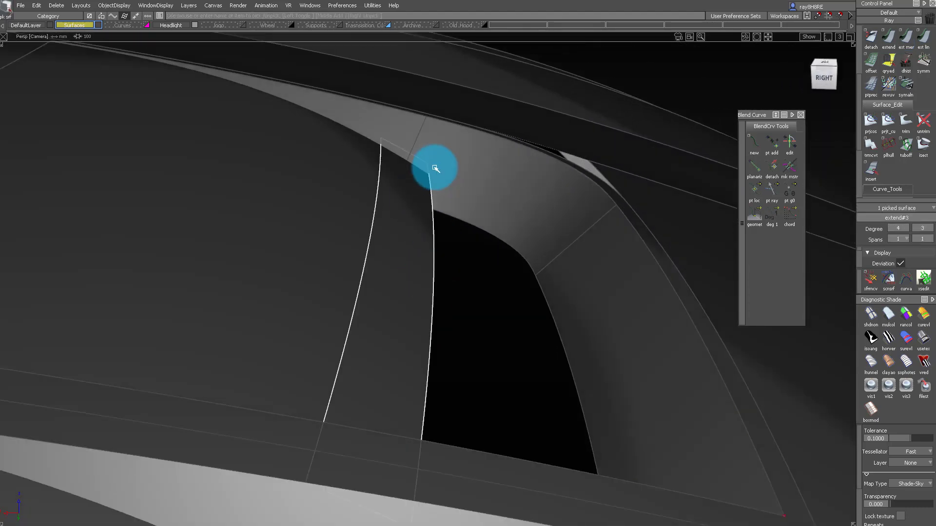
{"action": "left_click_drag", "start_coordinate": [436, 168], "coordinate": [373, 167], "text": "alt+shift"}
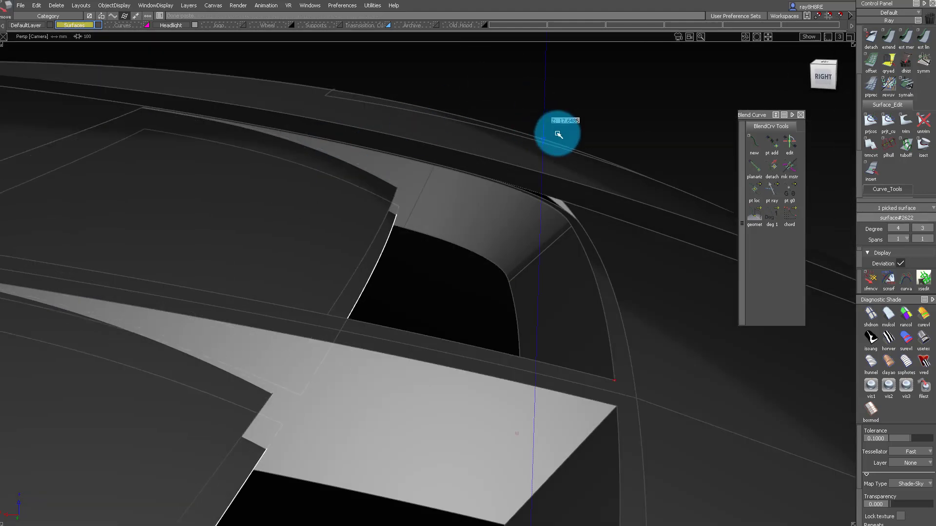
- Delete the separate surface at the vent panel's front edge
{"action": "left_click_drag", "start_coordinate": [571, 140], "coordinate": [265, 316], "text": "alt+shift"}
{"action": "left_click", "coordinate": [248, 268]}
{"action": "key", "text": "Delete"}
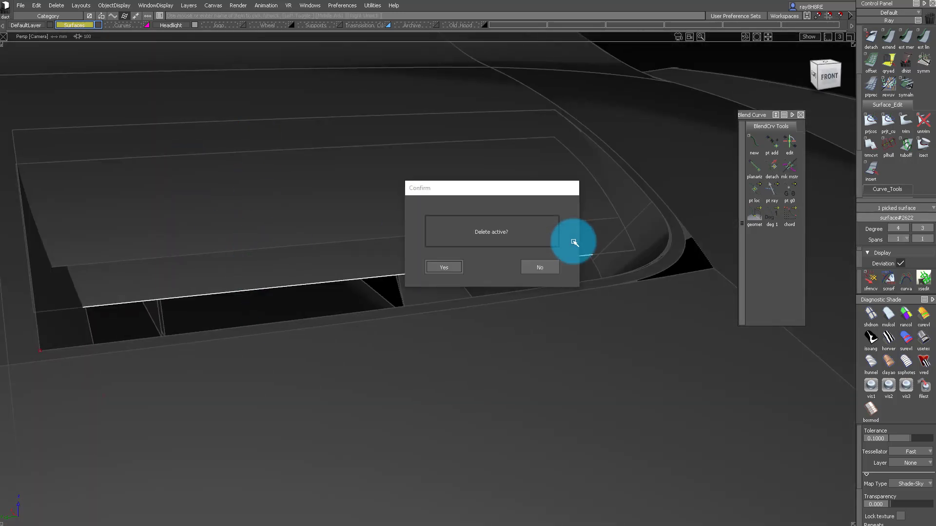
{"action": "key", "text": "Return"}
- Isolate the vent's side walls, examine their lower edges in the right view, and return to the full hood
{"action": "left_click_drag", "start_coordinate": [600, 124], "coordinate": [611, 199], "text": "ctrl+shift"}
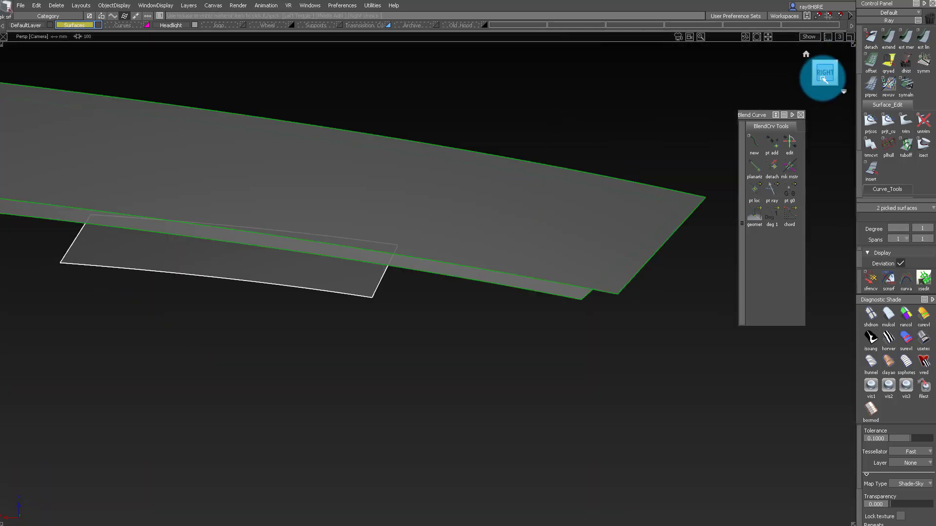
{"action": "left_click", "coordinate": [824, 79]}
{"action": "left_click", "coordinate": [341, 378]}
{"action": "left_click_drag", "start_coordinate": [341, 378], "coordinate": [499, 367], "text": "alt+shift"}
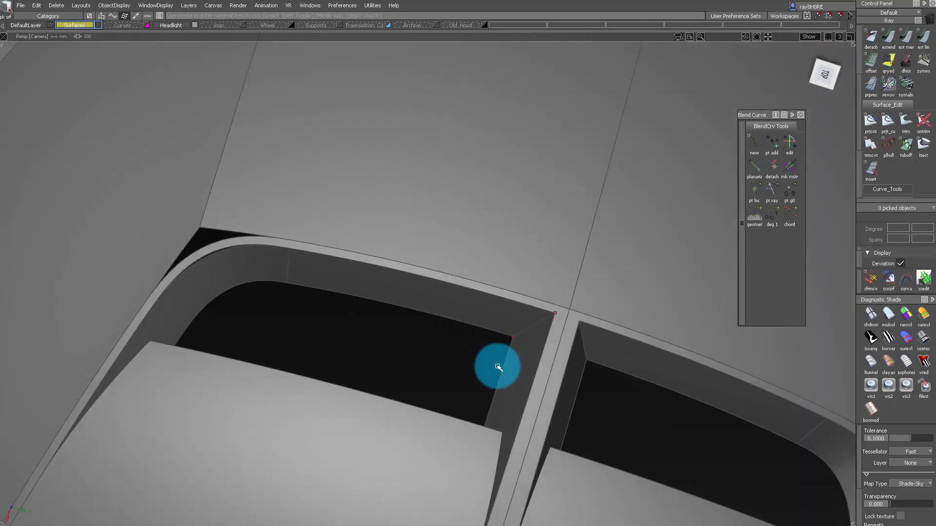
- Isolate the outer side wall and central rib wall, and create a skin surface between their lower edges
{"action": "key", "text": "alt+h"}
{"action": "middle_click_drag", "start_coordinate": [430, 281], "coordinate": [573, 375], "text": "alt+shift"}
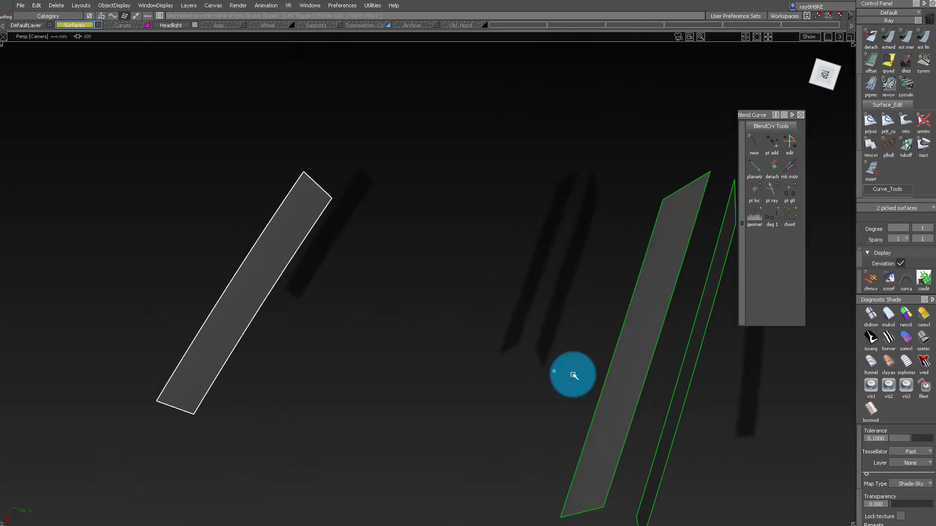
{"action": "left_click", "coordinate": [285, 279]}
{"action": "left_click", "coordinate": [693, 187]}
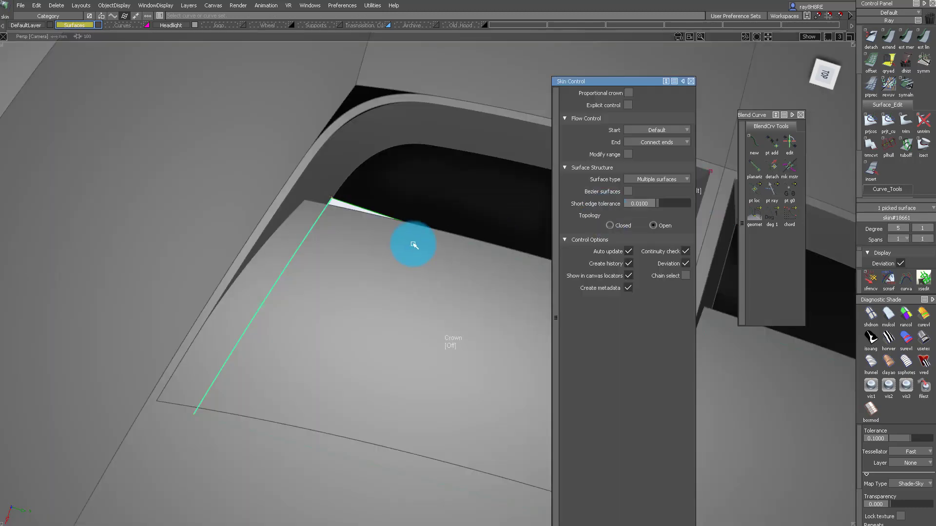
{"action": "left_click_drag", "start_coordinate": [414, 244], "coordinate": [303, 210], "text": "alt+shift"}
{"action": "left_click_drag", "start_coordinate": [302, 209], "coordinate": [323, 236], "text": "ctrl+shift"}
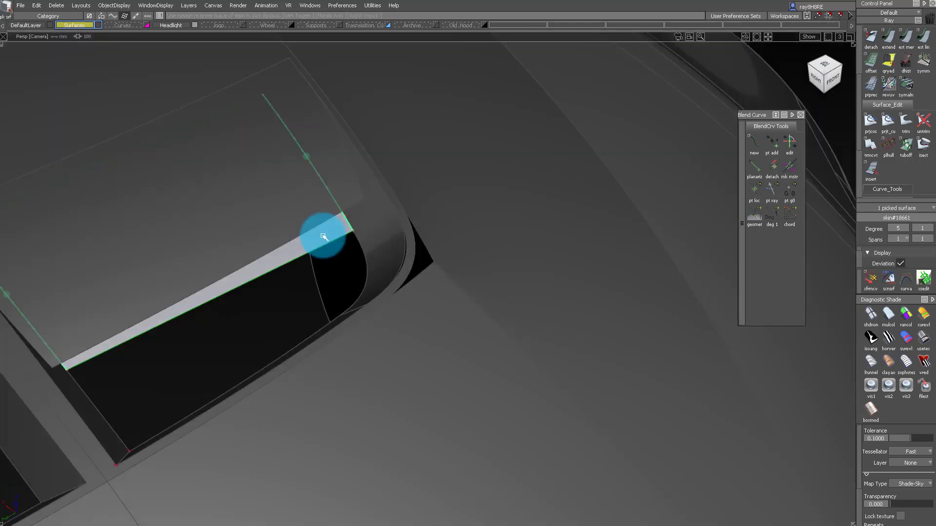
- Isolate the raised vent panels and the lower skin surface, and show them from above
{"action": "left_click", "coordinate": [283, 213]}
{"action": "key", "text": "alt+h"}
{"action": "key", "text": "alt+h"}
{"action": "left_click", "coordinate": [261, 217]}
{"action": "key", "text": "alt+h"}
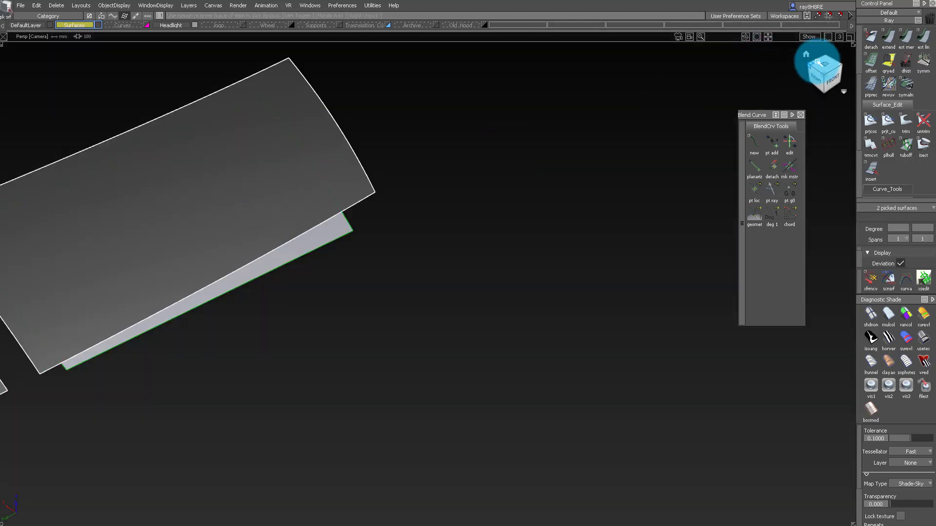
{"action": "left_click", "coordinate": [822, 64]}
- Extend the lower skin surface's front edge forward past the vent panel's front edge
{"action": "middle_click_drag", "start_coordinate": [324, 268], "coordinate": [464, 288], "text": "alt+shift"}
{"action": "left_click_drag", "start_coordinate": [338, 228], "coordinate": [337, 245], "text": "ctrl+shift"}
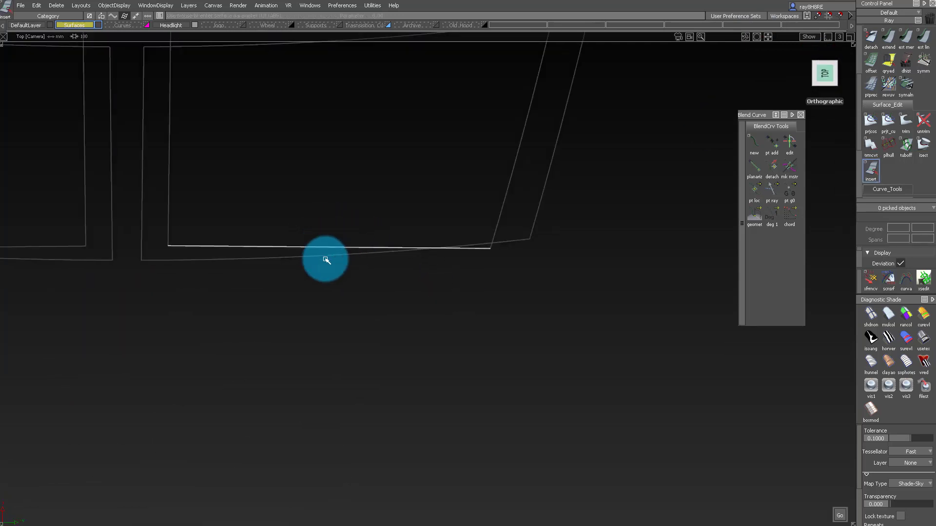
{"action": "left_click_drag", "start_coordinate": [346, 301], "coordinate": [367, 343]}
{"action": "left_click", "coordinate": [444, 272]}
{"action": "left_click_drag", "start_coordinate": [601, 243], "coordinate": [590, 342], "text": "ctrl+shift"}
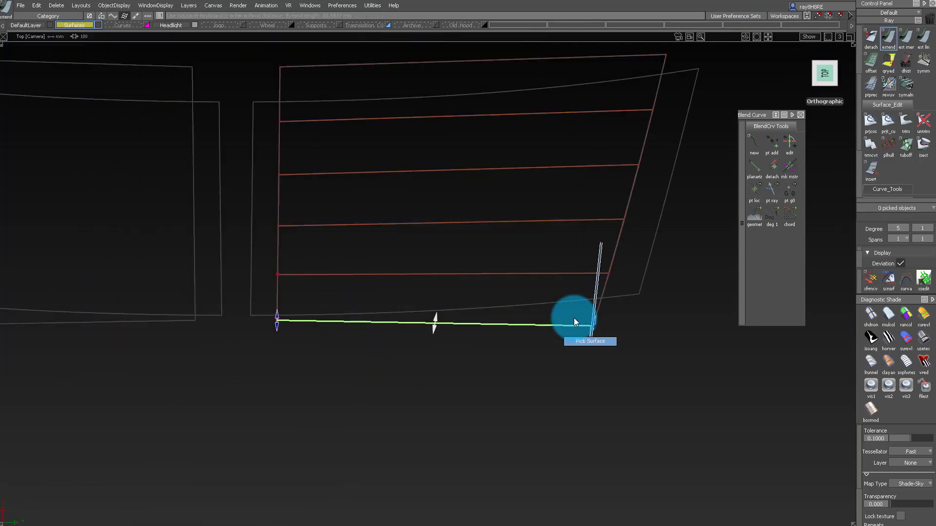
{"action": "left_click_drag", "start_coordinate": [540, 321], "coordinate": [539, 321], "text": "ctrl+shift"}
- Project the vent panel's front edge onto the lower surface, trim-convert the surface to that curve, and return to the perspective view
{"action": "key", "text": "p"}
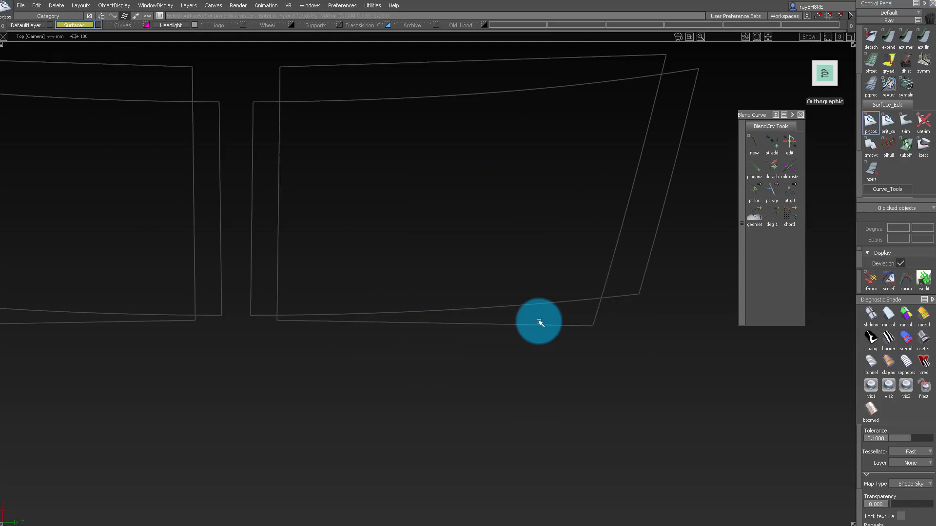
{"action": "left_click", "coordinate": [539, 324]}
{"action": "left_click", "coordinate": [540, 304]}
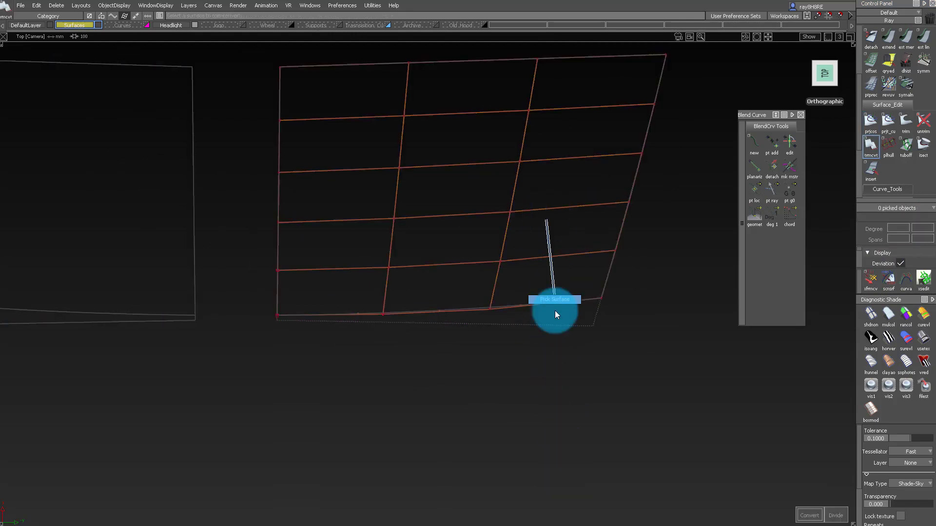
{"action": "key", "text": "5"}
{"action": "left_click_drag", "start_coordinate": [458, 318], "coordinate": [464, 265], "text": "alt+shift"}
{"action": "left_click", "coordinate": [464, 265]}
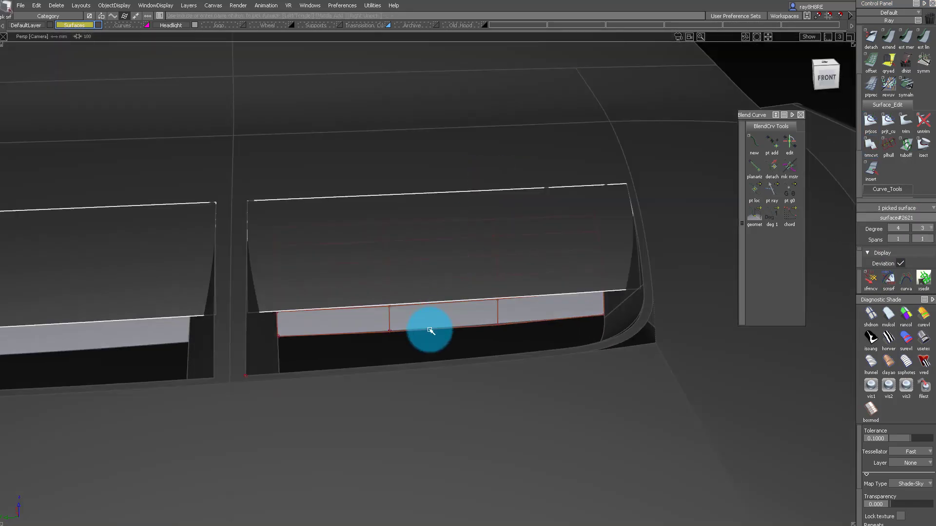
- Isolate the upper vent panel and trim-convert it to the side curves lying on it
{"action": "left_click", "coordinate": [431, 328]}
{"action": "key", "text": "alt+h"}
{"action": "mouse_move", "coordinate": [431, 328]}
{"action": "left_mouse_down", "text": "alt+shift"}
{"action": "mouse_move", "coordinate": [495, 221]}
{"action": "mouse_move", "coordinate": [512, 339]}
{"action": "mouse_move", "coordinate": [560, 276]}
{"action": "mouse_move", "coordinate": [387, 151]}
{"action": "mouse_move", "coordinate": [295, 215]}
{"action": "mouse_move", "coordinate": [305, 342]}
{"action": "mouse_move", "coordinate": [409, 293]}
{"action": "mouse_move", "coordinate": [399, 293]}
{"action": "mouse_move", "coordinate": [445, 192]}
{"action": "mouse_move", "coordinate": [446, 267]}
{"action": "mouse_move", "coordinate": [477, 240]}
{"action": "mouse_move", "coordinate": [432, 240]}
{"action": "mouse_move", "coordinate": [454, 211]}
{"action": "mouse_move", "coordinate": [386, 143]}
{"action": "mouse_move", "coordinate": [412, 270]}
{"action": "mouse_move", "coordinate": [356, 122]}
{"action": "mouse_move", "coordinate": [355, 205]}
{"action": "left_mouse_up", "text": "alt+shift"}
{"action": "key", "text": "f"}
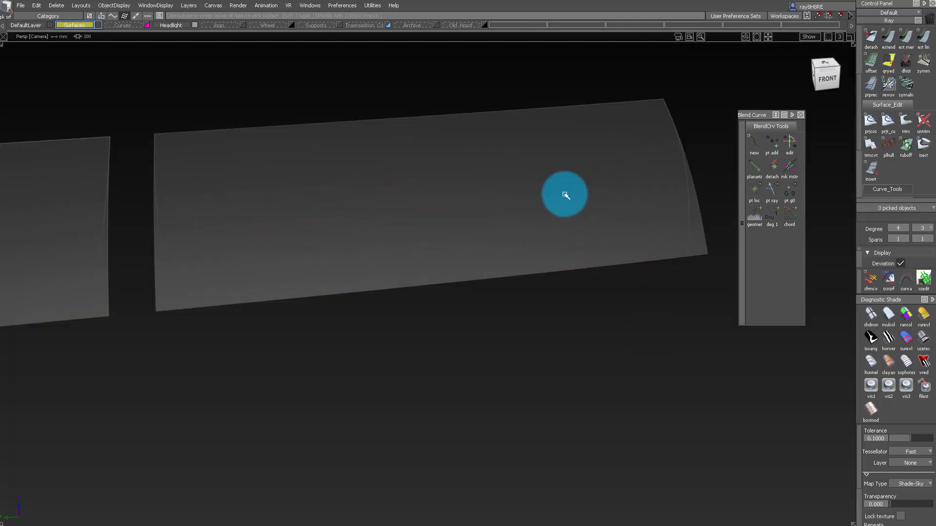
{"action": "left_click_drag", "start_coordinate": [501, 167], "coordinate": [704, 198], "text": "alt+shift"}
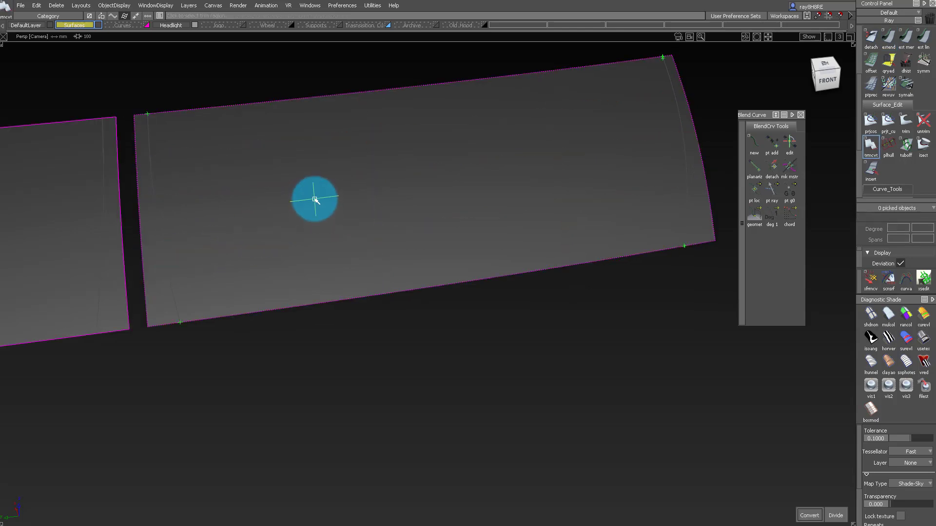
{"action": "left_click", "coordinate": [314, 199]}
{"action": "left_click", "coordinate": [153, 167]}
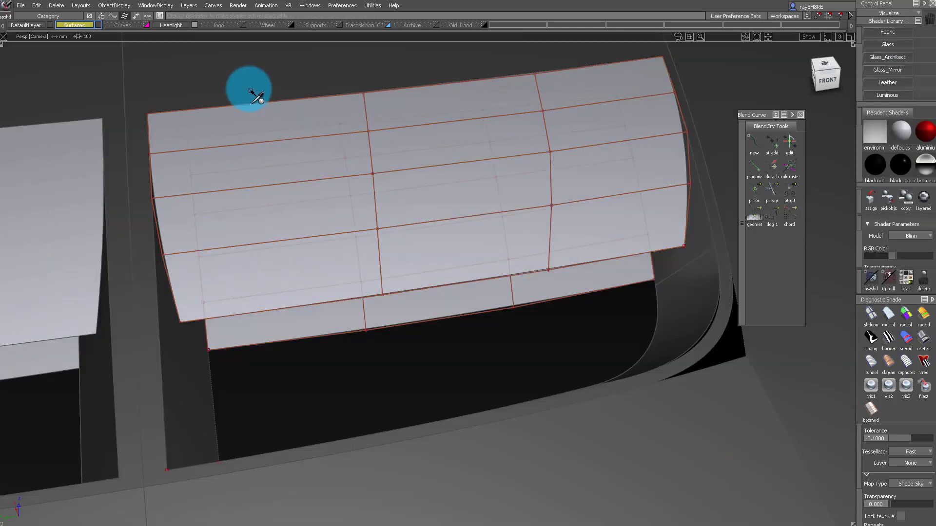
- Create a G2 freeform blend between the front edges of the vent panel and lower surface, with both side shapes set to 1.8
{"action": "left_click_drag", "start_coordinate": [246, 88], "coordinate": [324, 190], "text": "alt+shift"}
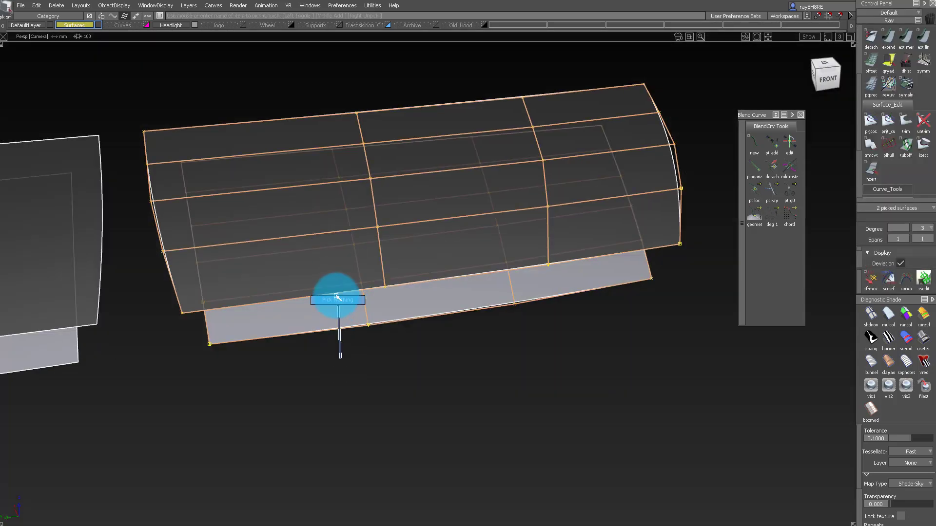
{"action": "left_click", "coordinate": [335, 297]}
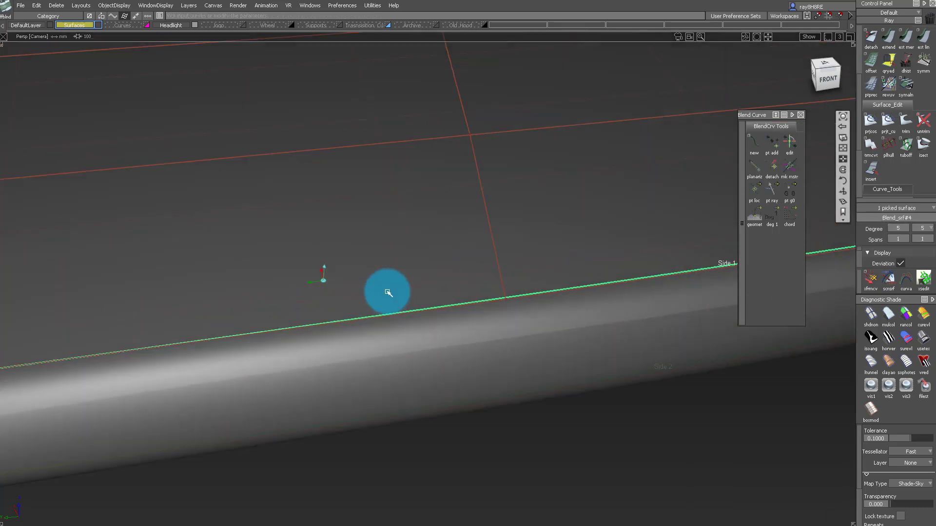
{"action": "left_click_drag", "start_coordinate": [387, 292], "coordinate": [467, 325], "text": "alt+shift"}
{"action": "left_click", "coordinate": [497, 309]}
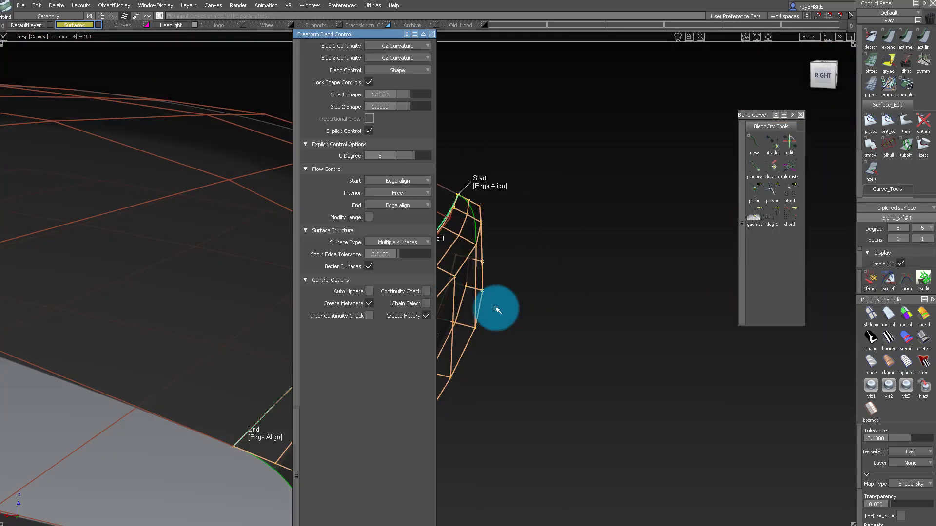
{"action": "left_click_drag", "start_coordinate": [634, 122], "coordinate": [741, 131], "text": "alt+shift"}
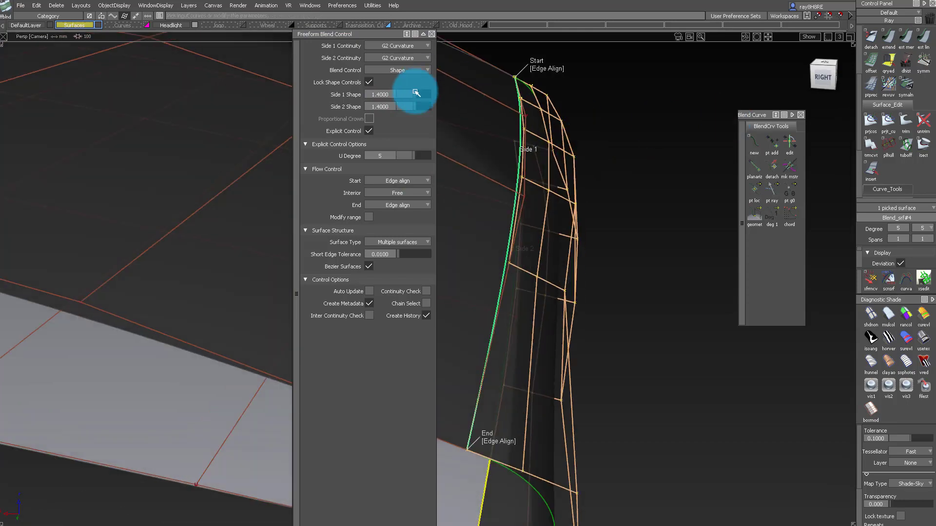
{"action": "left_click_drag", "start_coordinate": [421, 98], "coordinate": [536, 126], "text": "alt+shift"}
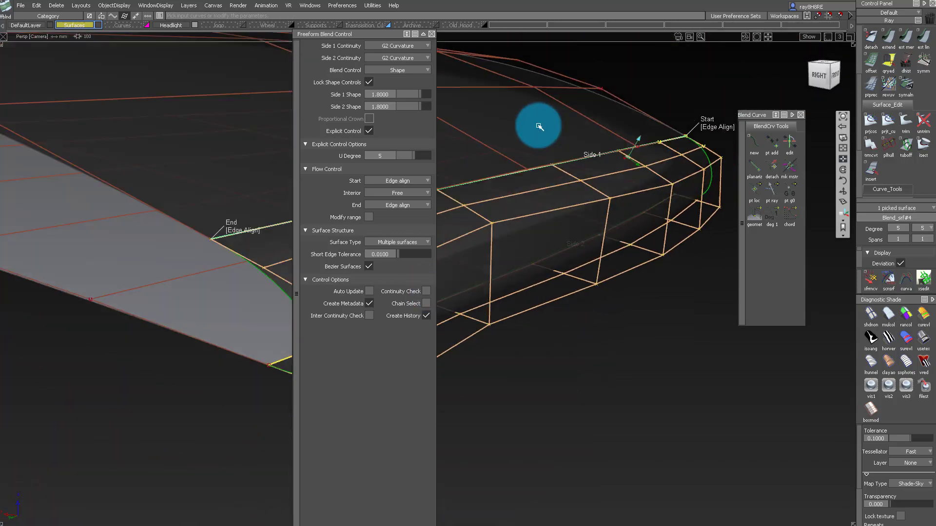
- Pull back the front edges of the lower surface and the upper vent panel with Extend to make room for the blend
{"action": "left_click_drag", "start_coordinate": [616, 150], "coordinate": [577, 283], "text": "alt+shift"}
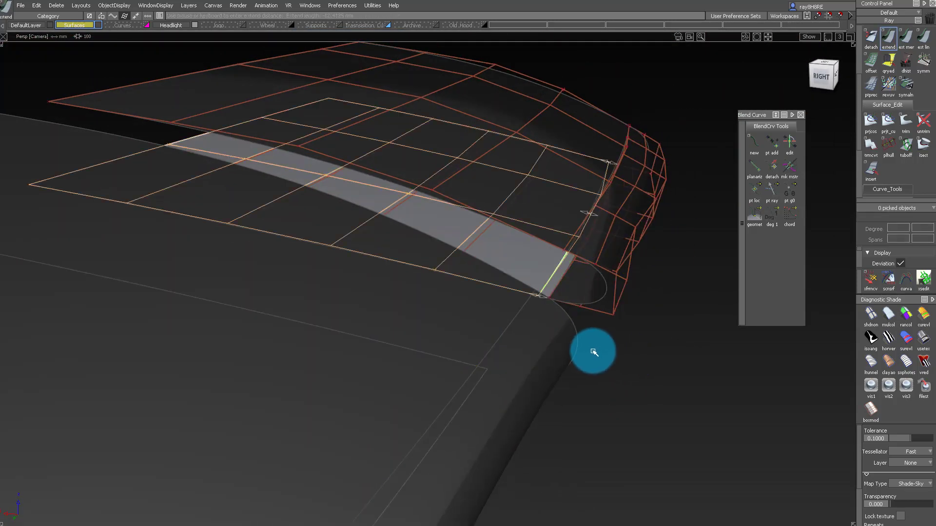
{"action": "left_click_drag", "start_coordinate": [594, 352], "coordinate": [587, 384], "text": "alt+shift"}
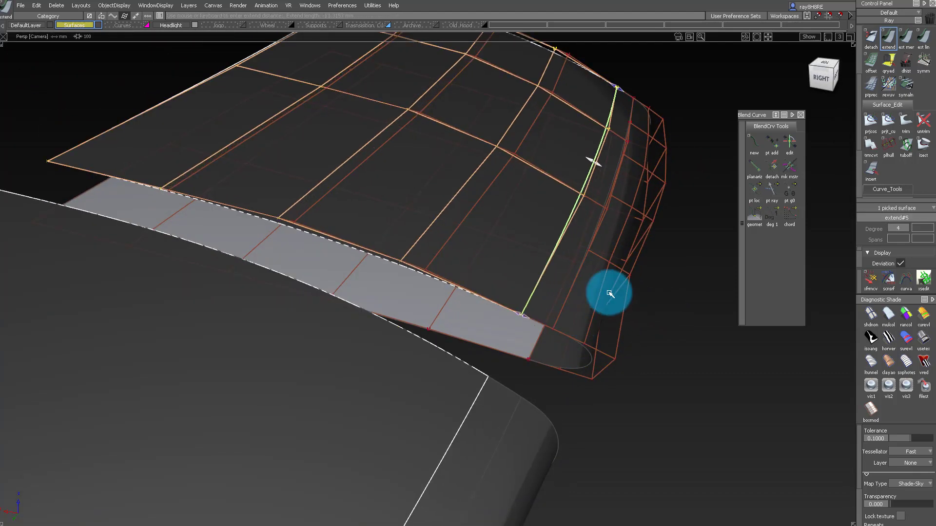
{"action": "left_click_drag", "start_coordinate": [610, 294], "coordinate": [536, 340], "text": "alt+shift"}
- Isolate the front blend surface to examine its shape, and return to the full hood
{"action": "left_click_drag", "start_coordinate": [639, 357], "coordinate": [430, 239], "text": "alt+shift"}
{"action": "left_click_drag", "start_coordinate": [430, 239], "coordinate": [424, 185], "text": "ctrl+shift"}
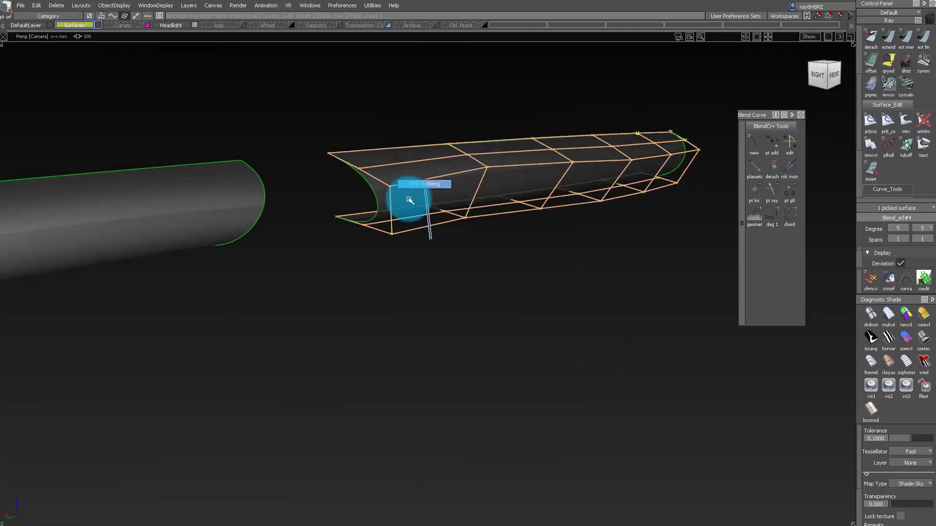
{"action": "left_click_drag", "start_coordinate": [578, 158], "coordinate": [571, 190], "text": "alt+shift"}
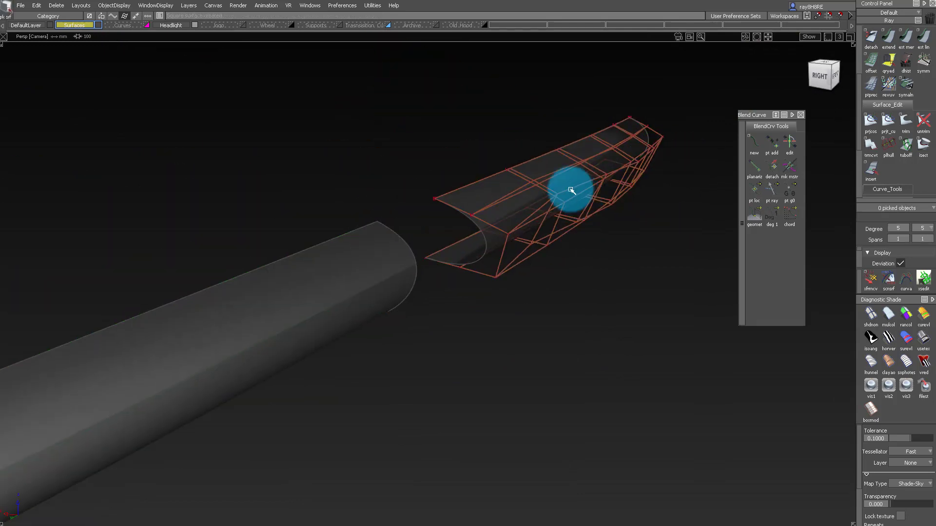
{"action": "key", "text": "Return"}
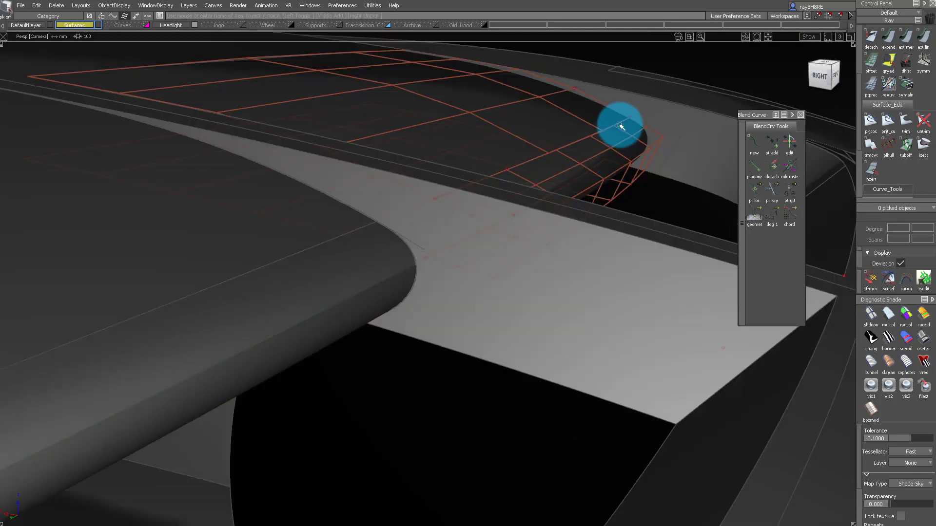
- Isolate the vent panel with its front blend and align the blend's upper edge to the panel with the c_proj tool
{"action": "left_click_drag", "start_coordinate": [621, 125], "coordinate": [558, 125], "text": "alt+shift"}
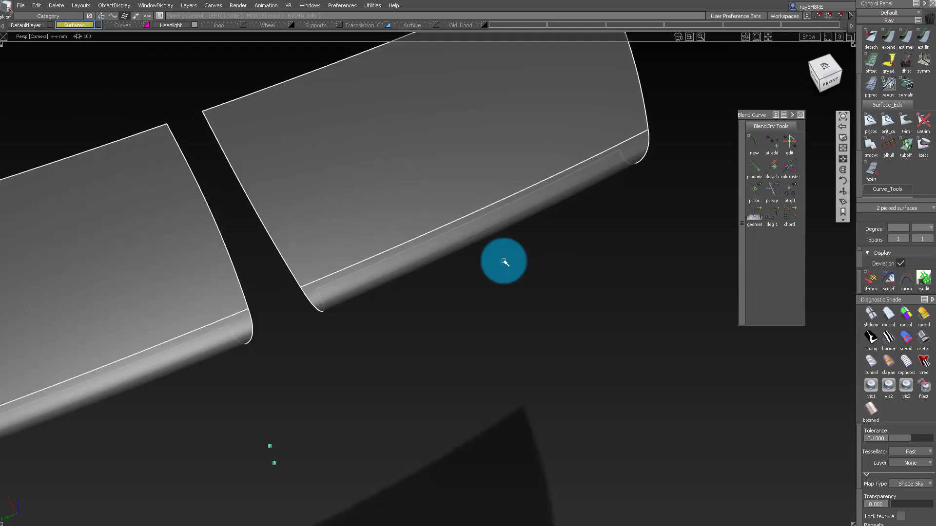
{"action": "left_click_drag", "start_coordinate": [503, 262], "coordinate": [447, 180], "text": "alt+shift"}
{"action": "middle_click_drag", "start_coordinate": [447, 180], "coordinate": [478, 232], "text": "alt+shift"}
{"action": "left_click_drag", "start_coordinate": [478, 232], "coordinate": [395, 283], "text": "alt+shift"}
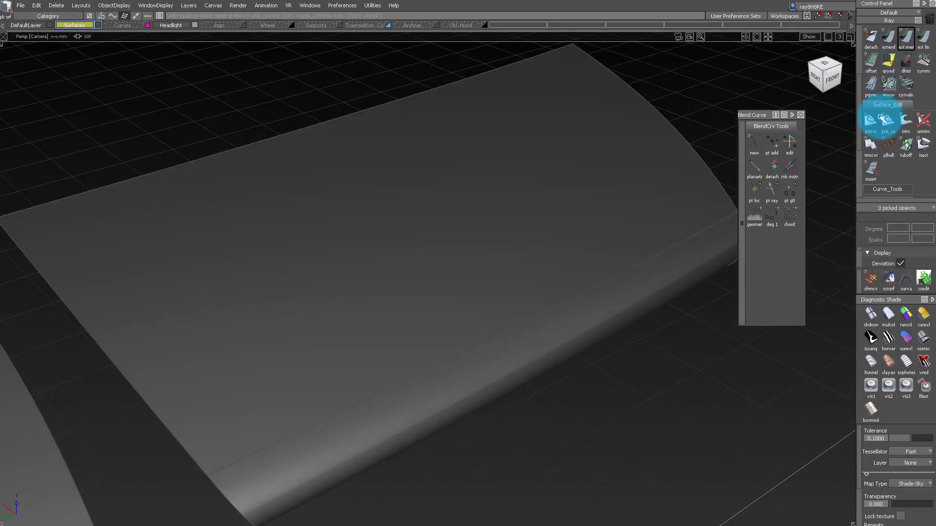
{"action": "left_click", "coordinate": [553, 337]}
{"action": "left_click_drag", "start_coordinate": [552, 337], "coordinate": [460, 227], "text": "alt+shift"}
{"action": "middle_click_drag", "start_coordinate": [460, 227], "coordinate": [426, 179], "text": "alt+shift"}
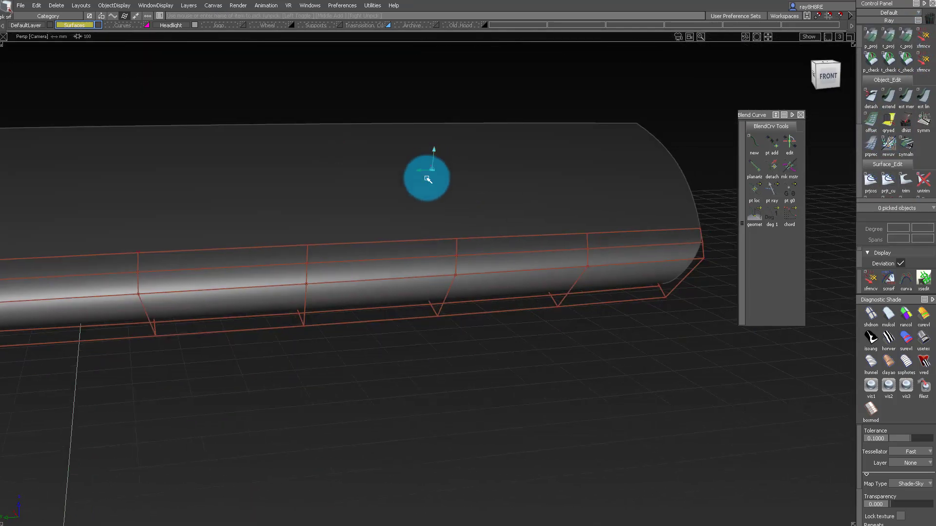
{"action": "left_click_drag", "start_coordinate": [426, 178], "coordinate": [429, 210], "text": "alt+shift"}
{"action": "left_click", "coordinate": [905, 37]}
{"action": "left_click", "coordinate": [474, 259]}
{"action": "left_click", "coordinate": [465, 238]}
{"action": "left_click_drag", "start_coordinate": [465, 238], "coordinate": [442, 261], "text": "alt+shift"}
{"action": "left_click_drag", "start_coordinate": [441, 261], "coordinate": [374, 167], "text": "ctrl+shift"}
{"action": "left_click_drag", "start_coordinate": [374, 167], "coordinate": [533, 345]}
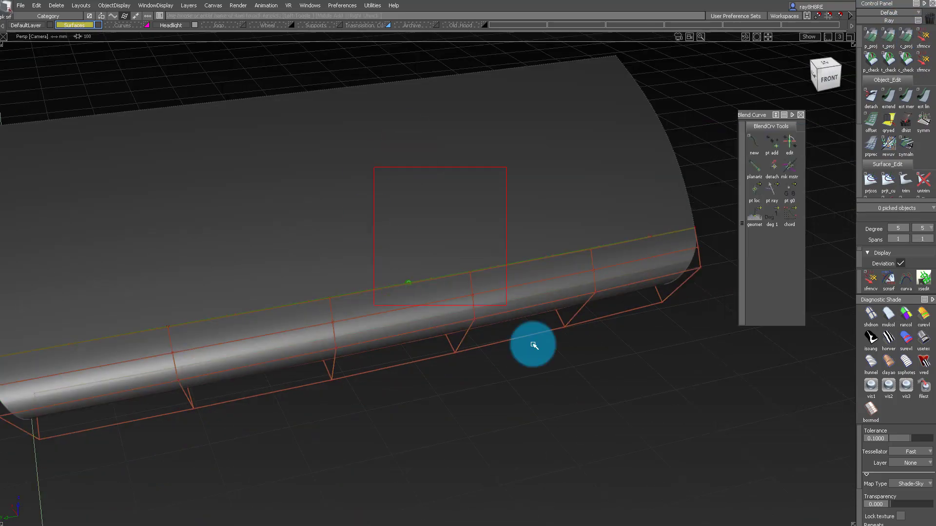
{"action": "left_click_drag", "start_coordinate": [544, 282], "coordinate": [466, 299], "text": "alt+shift"}
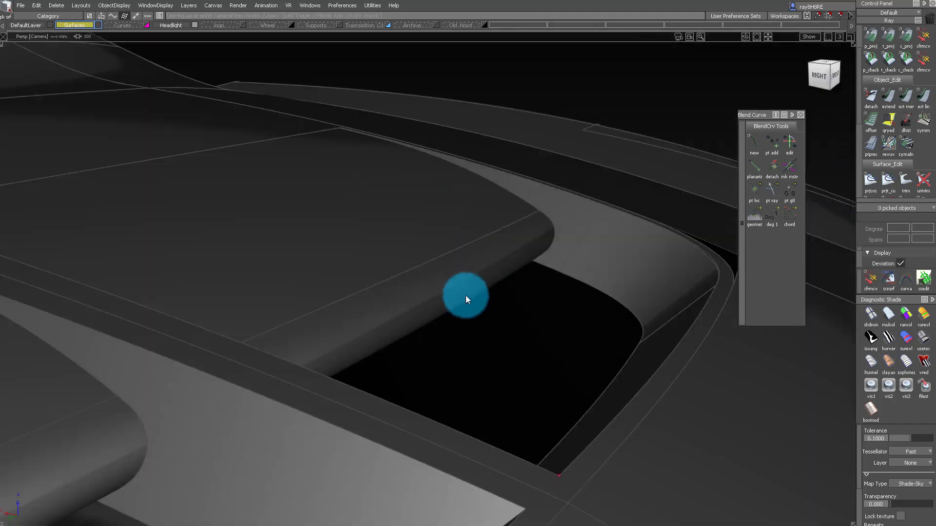
- Remove the front blend and extend the lower surface's front edge further into the vent opening
{"action": "left_click_drag", "start_coordinate": [544, 190], "coordinate": [513, 266], "text": "alt+shift"}
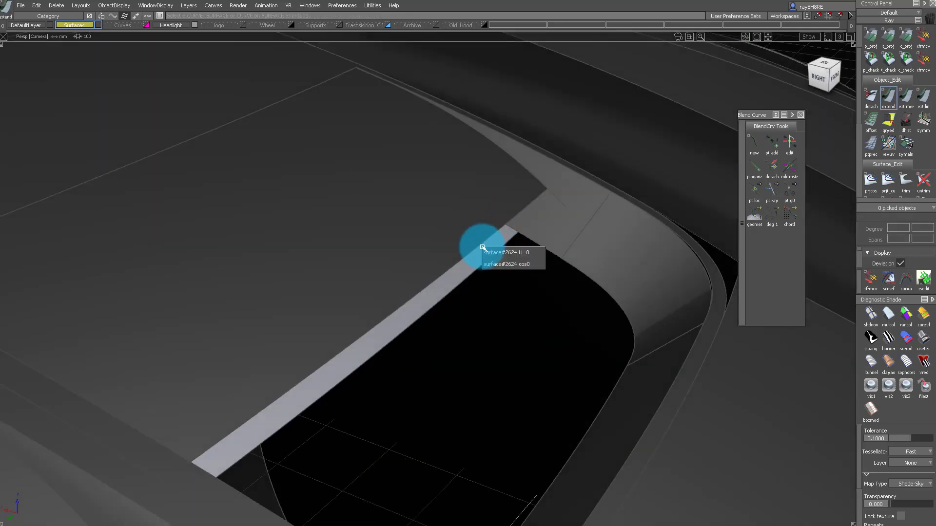
{"action": "left_click_drag", "start_coordinate": [517, 300], "coordinate": [423, 336], "text": "alt+shift"}
{"action": "left_click", "coordinate": [421, 304]}
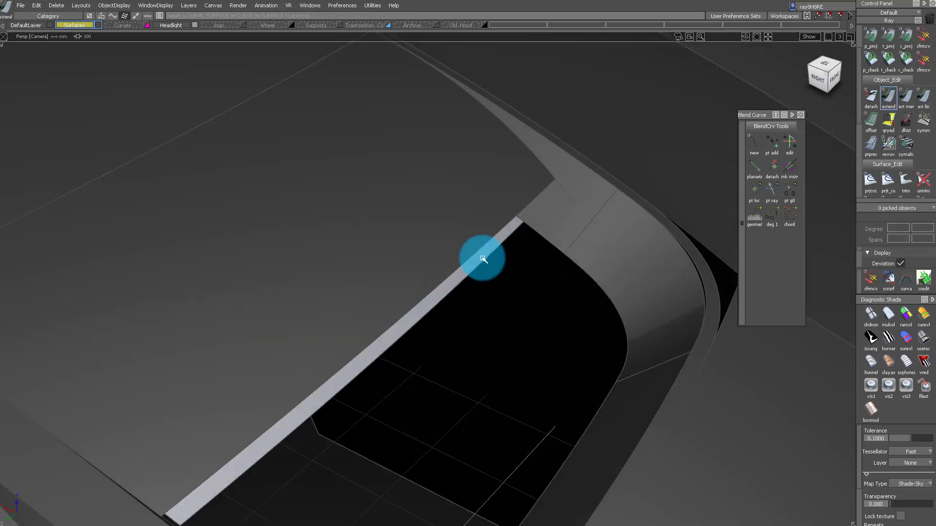
{"action": "left_click_drag", "start_coordinate": [494, 324], "coordinate": [480, 292], "text": "alt+shift"}
{"action": "left_click", "coordinate": [474, 283]}
{"action": "left_click_drag", "start_coordinate": [480, 292], "coordinate": [475, 258], "text": "ctrl+shift"}
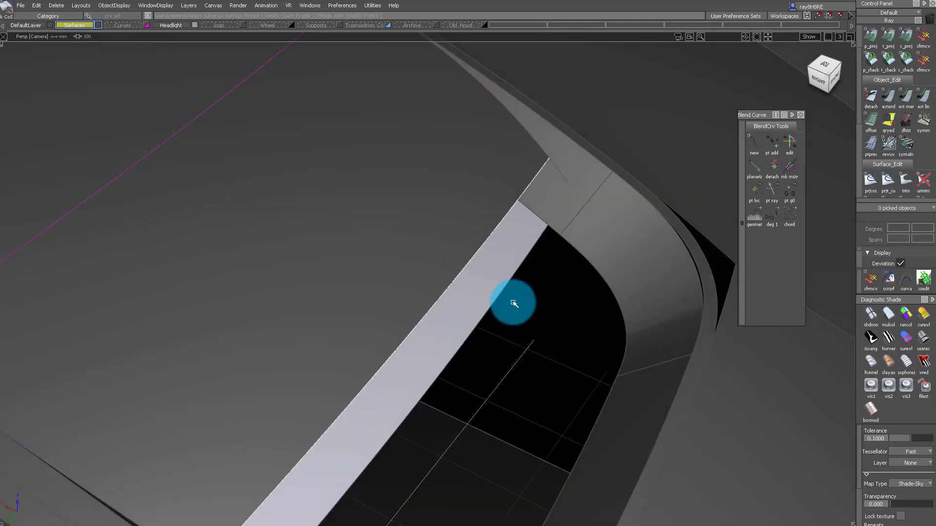
{"action": "left_click_drag", "start_coordinate": [463, 295], "coordinate": [416, 351]}
- Isolate the vent panel and lower surface, and create a front face between their front edges
{"action": "left_click_drag", "start_coordinate": [399, 314], "coordinate": [372, 351], "text": "alt+shift"}
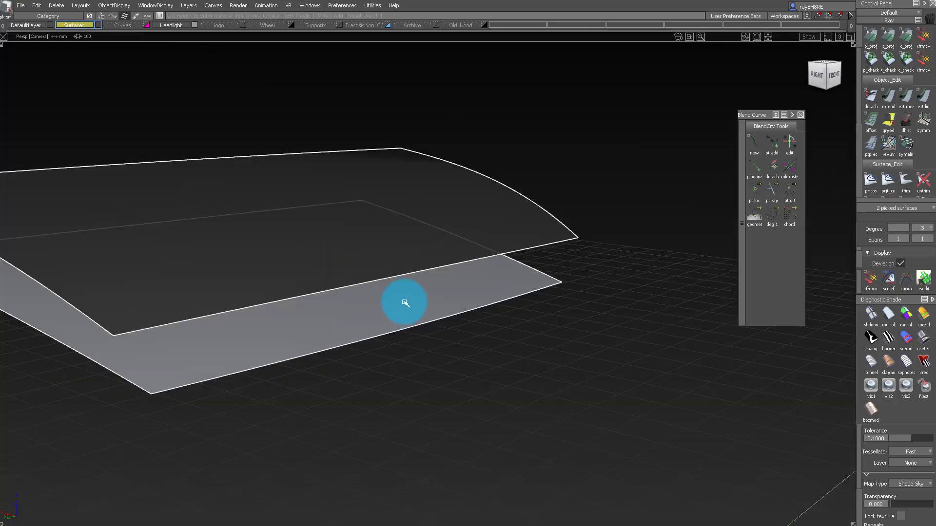
{"action": "left_click", "coordinate": [421, 340]}
{"action": "left_click_drag", "start_coordinate": [403, 292], "coordinate": [149, 405], "text": "alt+shift"}
{"action": "left_click_drag", "start_coordinate": [628, 337], "coordinate": [393, 394], "text": "alt+shift"}
- Fillet the vent panel and front face with a G2 curvature chord fillet, setting the chordal length to 40
{"action": "left_click", "coordinate": [583, 314]}
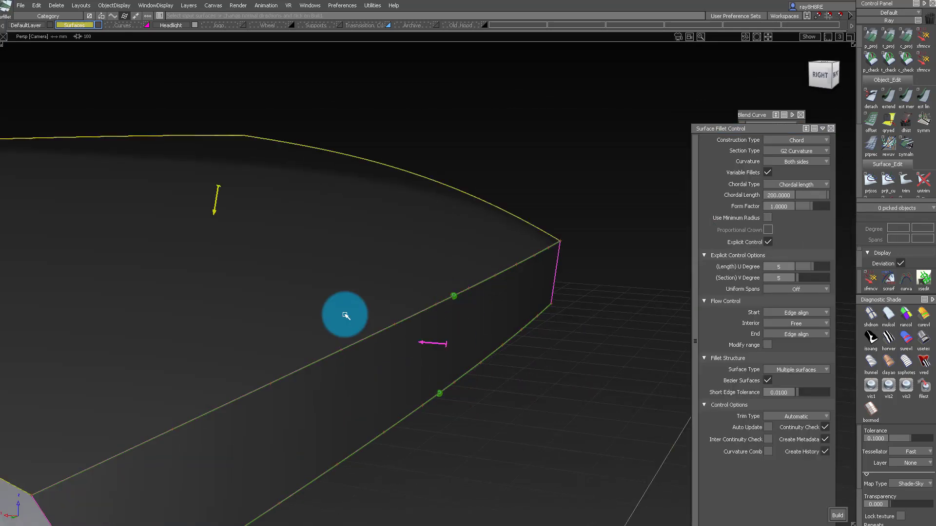
{"action": "left_click_drag", "start_coordinate": [340, 314], "coordinate": [561, 263], "text": "alt+shift"}
{"action": "left_click", "coordinate": [788, 196]}
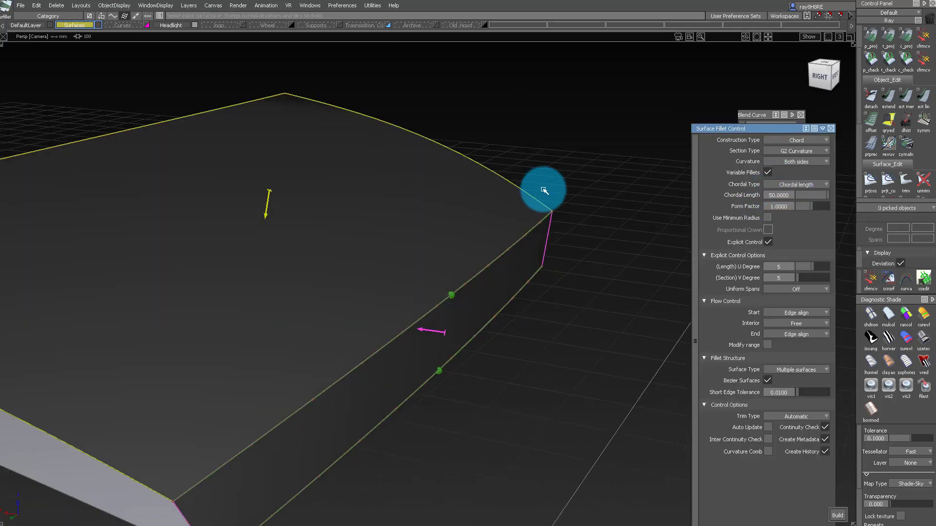
{"action": "left_click_drag", "start_coordinate": [795, 195], "coordinate": [783, 185], "text": "alt+shift"}
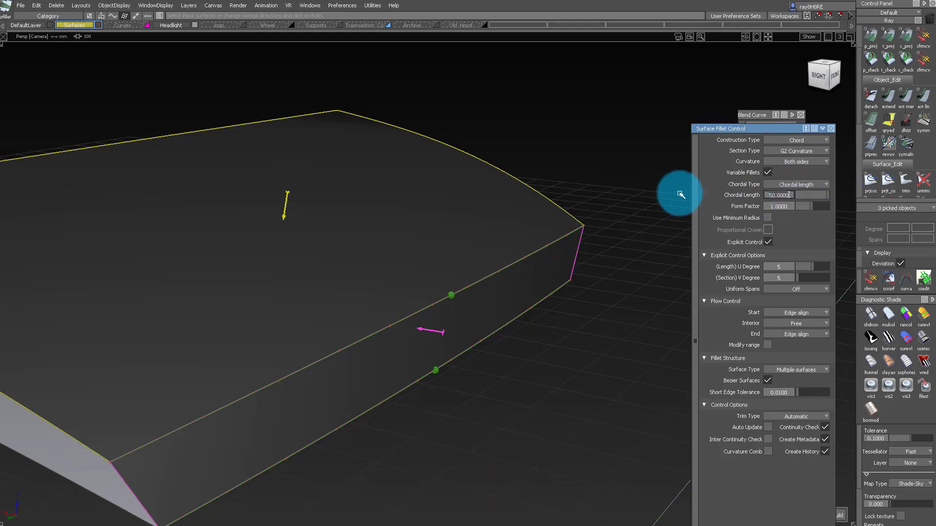
{"action": "left_click_drag", "start_coordinate": [367, 315], "coordinate": [791, 225], "text": "alt+shift"}
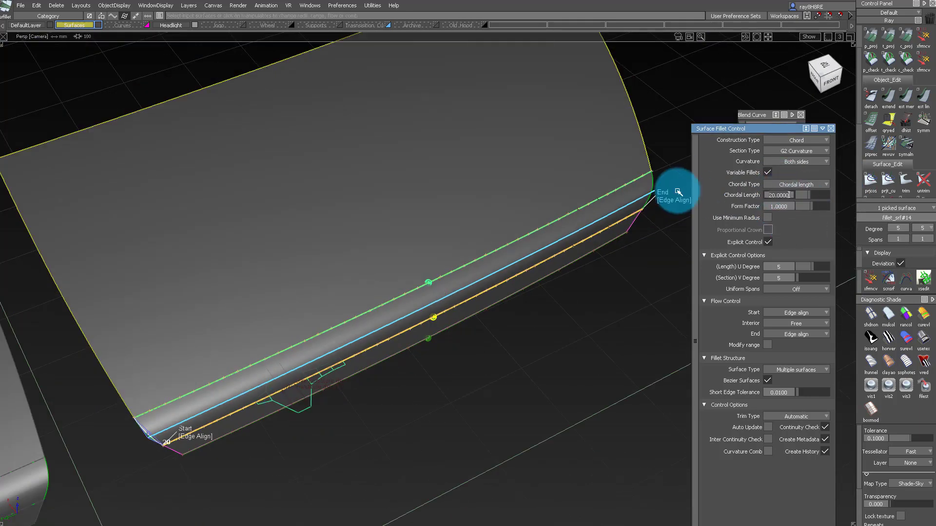
{"action": "left_click_drag", "start_coordinate": [679, 188], "coordinate": [397, 294], "text": "alt+shift"}
{"action": "right_click_drag", "start_coordinate": [397, 294], "coordinate": [365, 316], "text": "alt+shift"}
{"action": "left_click_drag", "start_coordinate": [365, 316], "coordinate": [357, 347], "text": "alt+shift"}
{"action": "left_click_drag", "start_coordinate": [459, 204], "coordinate": [362, 222], "text": "ctrl+shift"}
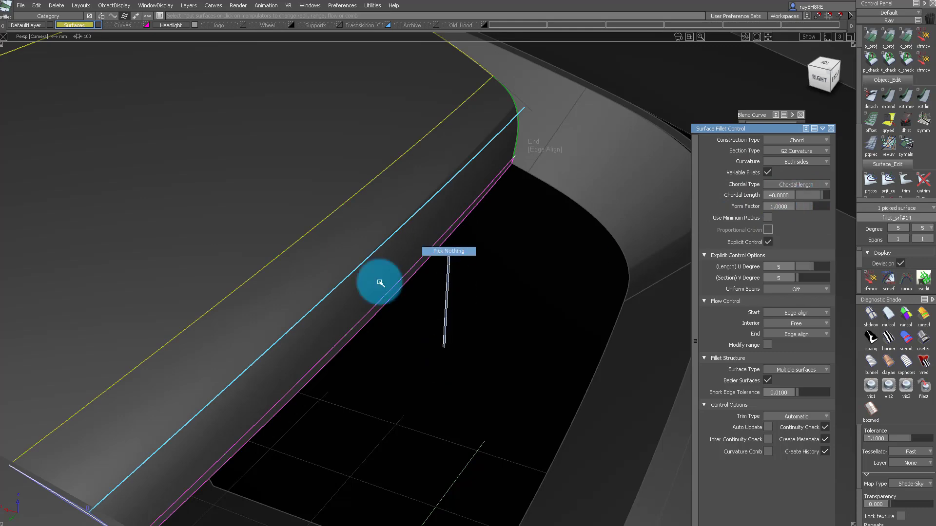
- Extend the front face's lower edge downward into the vent opening, accepting removal of its construction history
{"action": "left_click_drag", "start_coordinate": [380, 283], "coordinate": [369, 303], "text": "alt+shift"}
{"action": "left_click", "coordinate": [404, 327]}
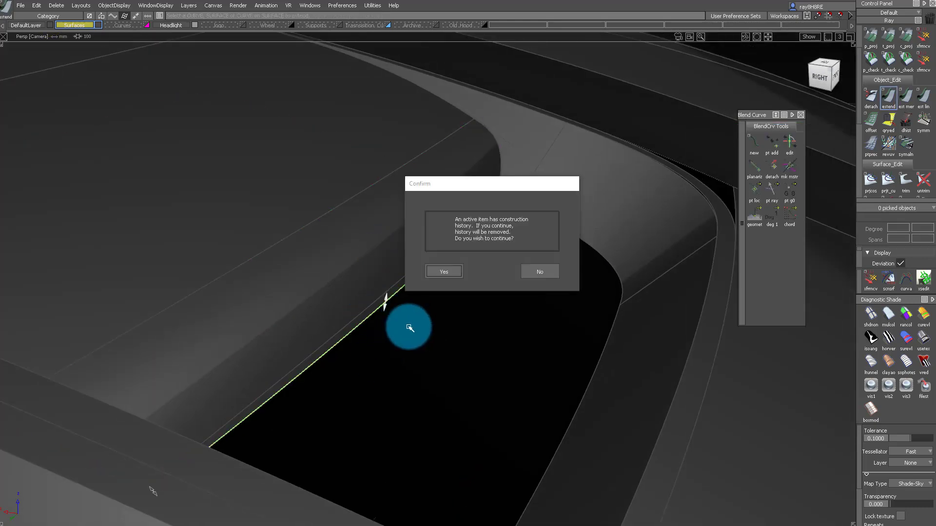
{"action": "key", "text": "Return"}
{"action": "left_click_drag", "start_coordinate": [410, 330], "coordinate": [425, 242]}
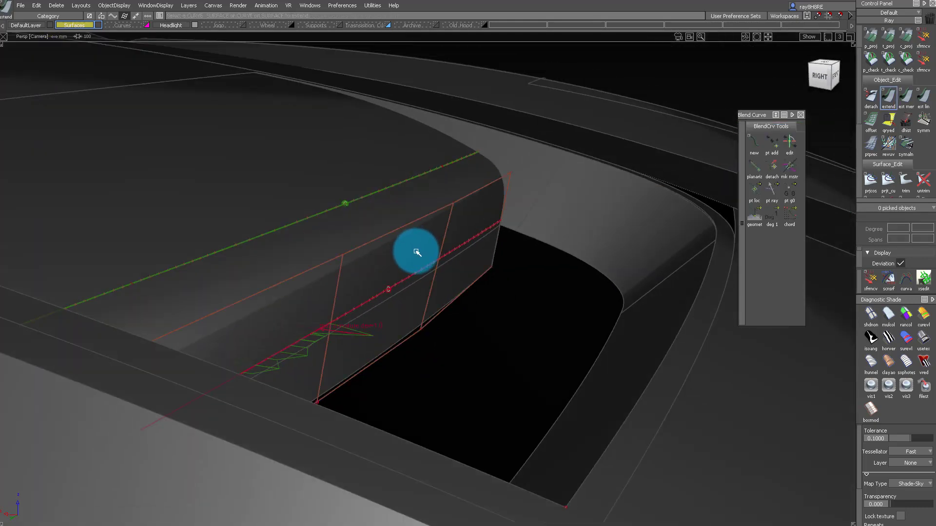
- Set the chordal length of the fillet at the vent panel's front edge to 45 and delete the leftover front face
{"action": "left_click", "coordinate": [404, 311]}
{"action": "left_click_drag", "start_coordinate": [404, 313], "coordinate": [472, 230], "text": "alt+shift"}
{"action": "double_click", "coordinate": [471, 230]}
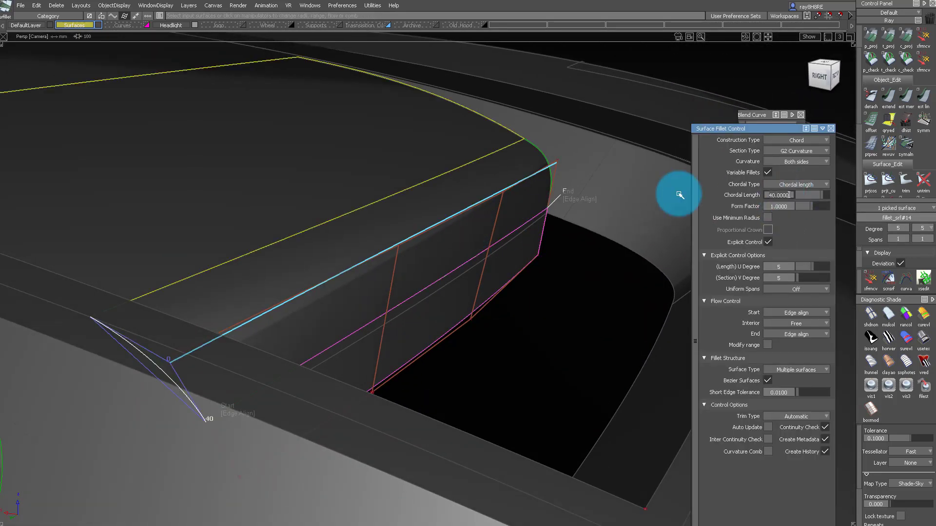
{"action": "left_click_drag", "start_coordinate": [680, 195], "coordinate": [414, 249], "text": "alt+shift"}
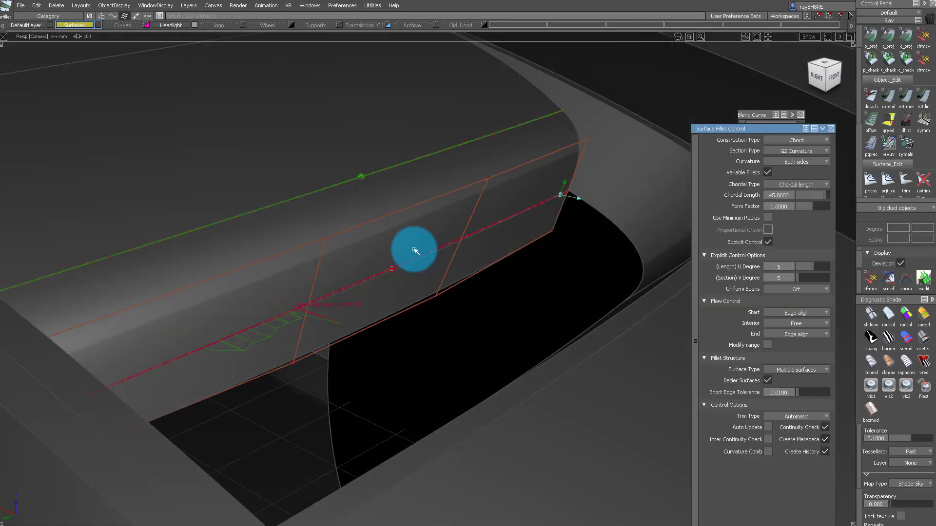
{"action": "left_click", "coordinate": [422, 261]}
{"action": "key", "text": "Delete"}
{"action": "left_click", "coordinate": [444, 268]}
- Isolate the front fillet and lower surface, and align the fillet's lower edge to the lower surface with G0 continuity by view projection
{"action": "right_click_drag", "start_coordinate": [439, 184], "coordinate": [372, 307], "text": "alt+shift"}
{"action": "left_click", "coordinate": [372, 306]}
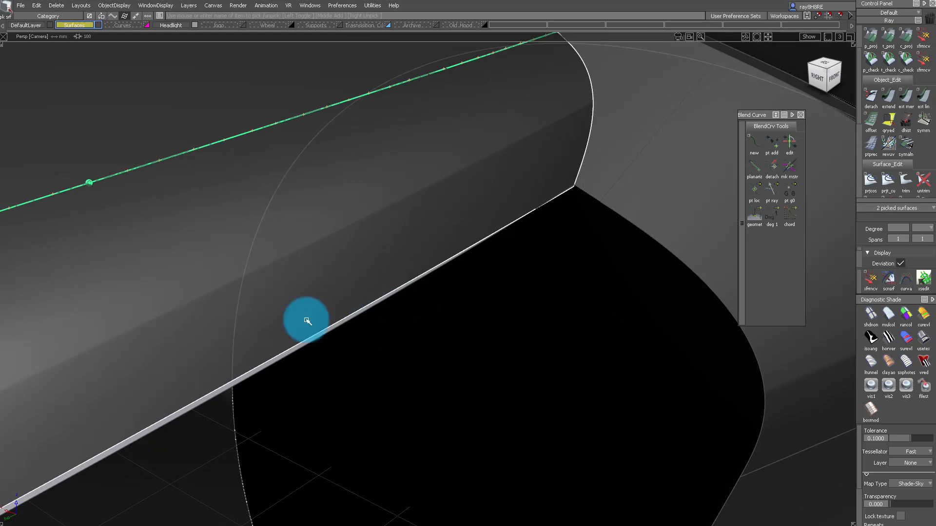
{"action": "left_click_drag", "start_coordinate": [307, 321], "coordinate": [516, 236], "text": "alt+shift"}
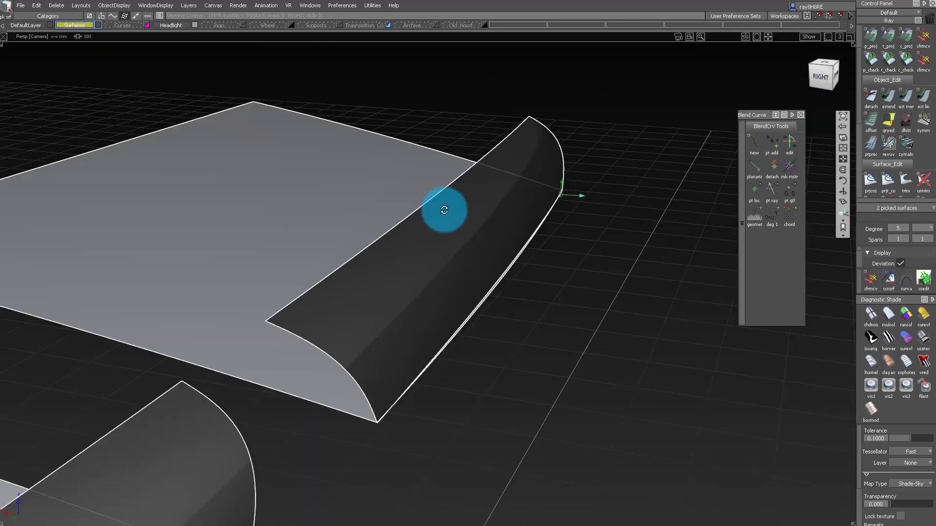
{"action": "left_click_drag", "start_coordinate": [444, 210], "coordinate": [341, 219], "text": "alt+shift"}
{"action": "left_click", "coordinate": [871, 39]}
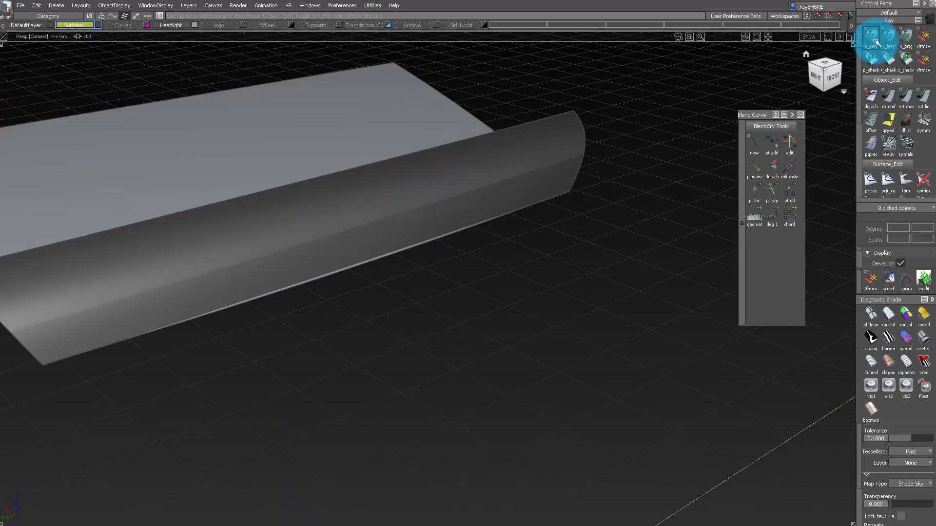
{"action": "left_click", "coordinate": [454, 237]}
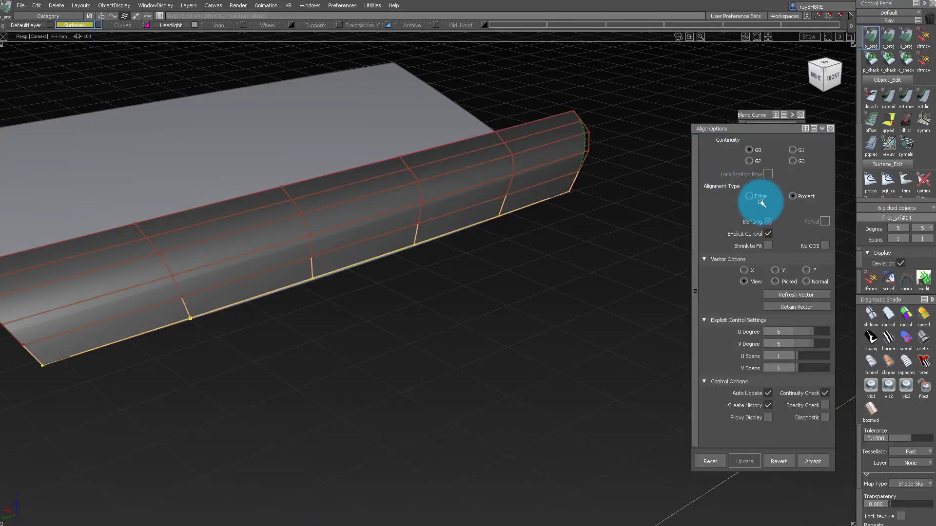
- Delete the curved inner wall surface at the vent's outer front corner
{"action": "left_click_drag", "start_coordinate": [577, 191], "coordinate": [459, 112], "text": "alt+shift"}
{"action": "left_click", "coordinate": [459, 268]}
{"action": "left_click_drag", "start_coordinate": [461, 259], "coordinate": [547, 149], "text": "alt+shift"}
{"action": "left_click", "coordinate": [683, 269]}
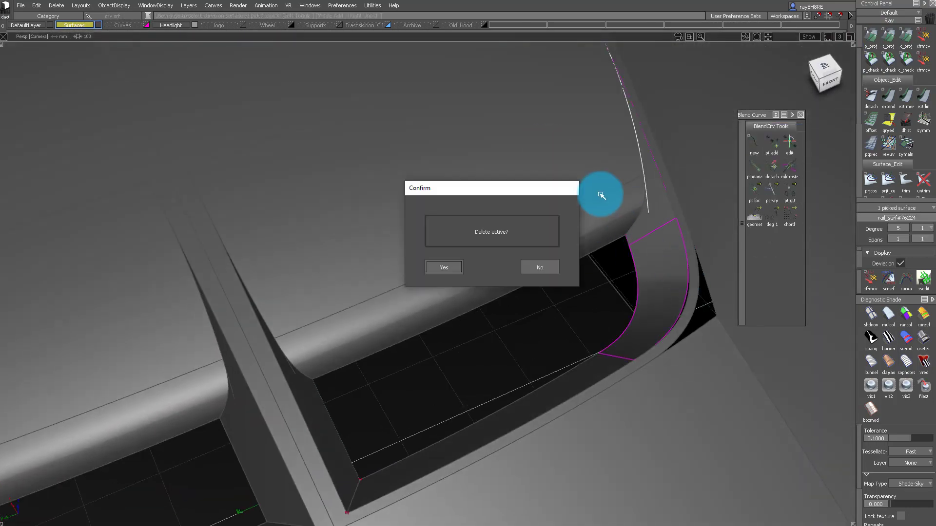
{"action": "left_click", "coordinate": [444, 269]}
- Bridge the two inner walls around the vent's outer front corner with a G2 freeform blend, both side shapes at 1.1
{"action": "left_click_drag", "start_coordinate": [444, 268], "coordinate": [161, 166], "text": "alt+shift"}
{"action": "left_click", "coordinate": [375, 193]}
{"action": "mouse_move", "coordinate": [369, 168]}
{"action": "left_mouse_down", "text": "alt+shift"}
{"action": "mouse_move", "coordinate": [478, 221]}
{"action": "mouse_move", "coordinate": [420, 318]}
{"action": "mouse_move", "coordinate": [366, 261]}
{"action": "mouse_move", "coordinate": [446, 177]}
{"action": "mouse_move", "coordinate": [459, 213]}
{"action": "mouse_move", "coordinate": [386, 186]}
{"action": "mouse_move", "coordinate": [449, 259]}
{"action": "mouse_move", "coordinate": [710, 184]}
{"action": "mouse_move", "coordinate": [557, 267]}
{"action": "mouse_move", "coordinate": [564, 314]}
{"action": "mouse_move", "coordinate": [575, 302]}
{"action": "mouse_move", "coordinate": [595, 332]}
{"action": "mouse_move", "coordinate": [565, 342]}
{"action": "left_mouse_up", "text": "alt+shift"}
{"action": "left_click", "coordinate": [544, 340]}
{"action": "right_click_drag", "start_coordinate": [543, 339], "coordinate": [545, 288], "text": "ctrl+shift"}
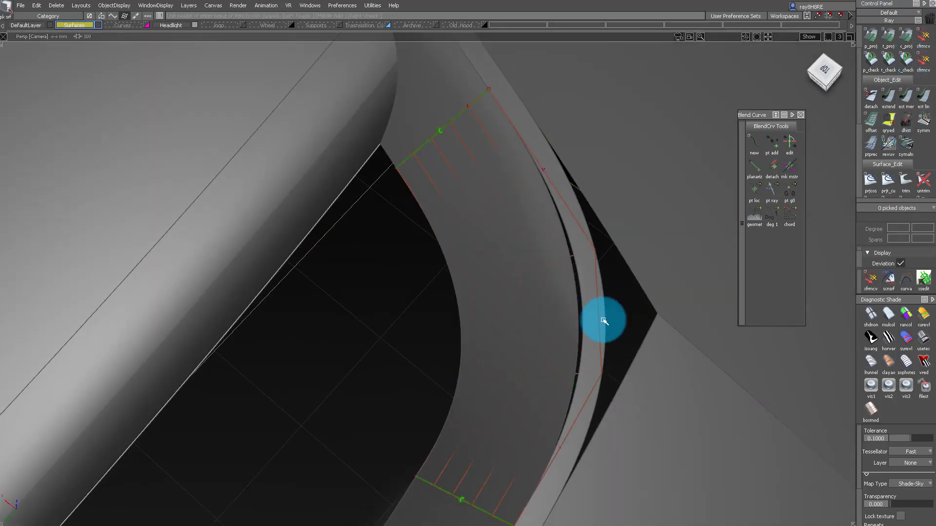
{"action": "left_click", "coordinate": [514, 262]}
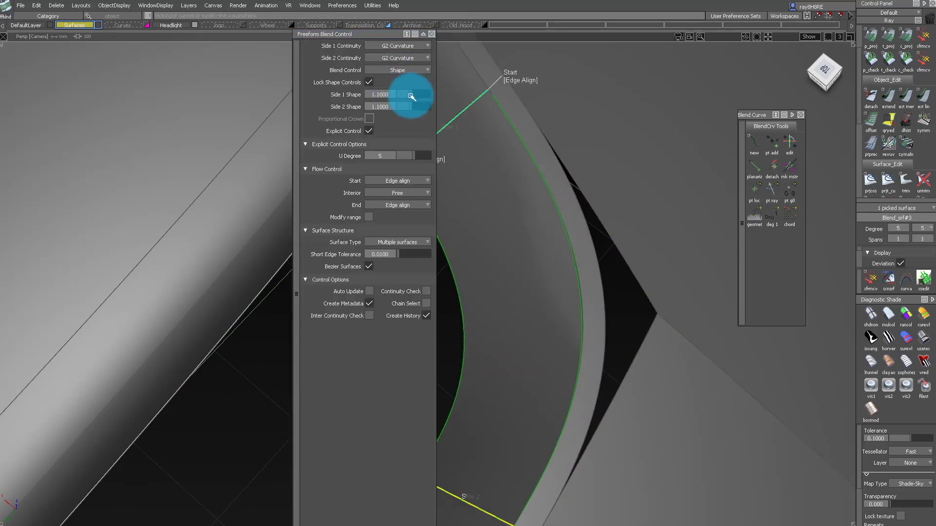
- Project the vent rim's rounded corner outline onto the surface around the vent opening and trim that surface along it
{"action": "left_click_drag", "start_coordinate": [585, 192], "coordinate": [536, 196], "text": "alt+shift"}
{"action": "right_click_drag", "start_coordinate": [536, 196], "coordinate": [612, 318], "text": "alt+shift"}
{"action": "left_click_drag", "start_coordinate": [612, 317], "coordinate": [572, 341], "text": "alt+shift"}
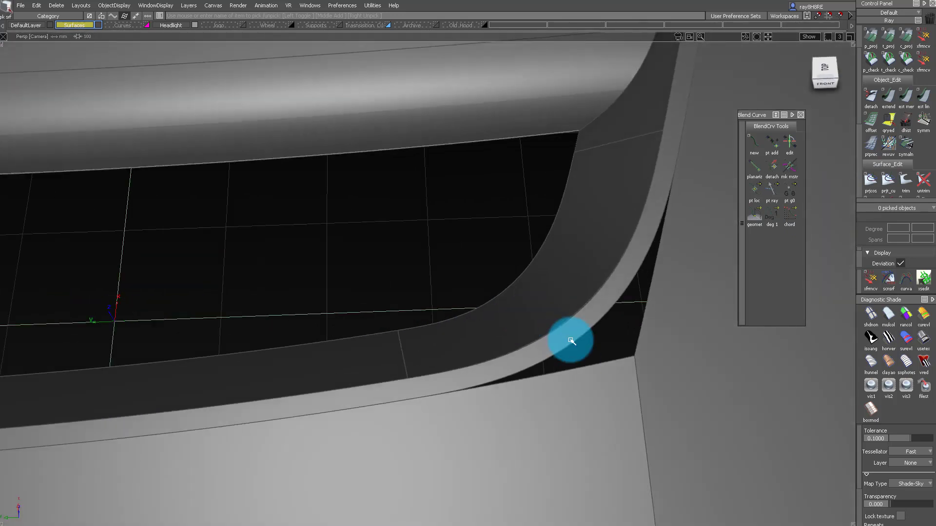
{"action": "left_click", "coordinate": [559, 337]}
{"action": "left_click_drag", "start_coordinate": [543, 312], "coordinate": [570, 333], "text": "ctrl+shift"}
{"action": "left_click", "coordinate": [570, 332]}
{"action": "key", "text": "Return"}
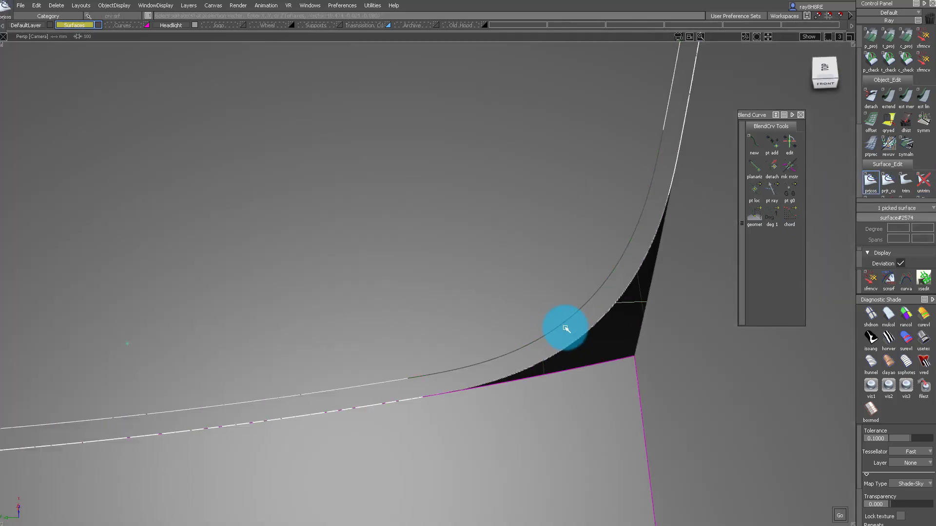
{"action": "right_click_drag", "start_coordinate": [537, 299], "coordinate": [535, 350], "text": "alt+shift"}
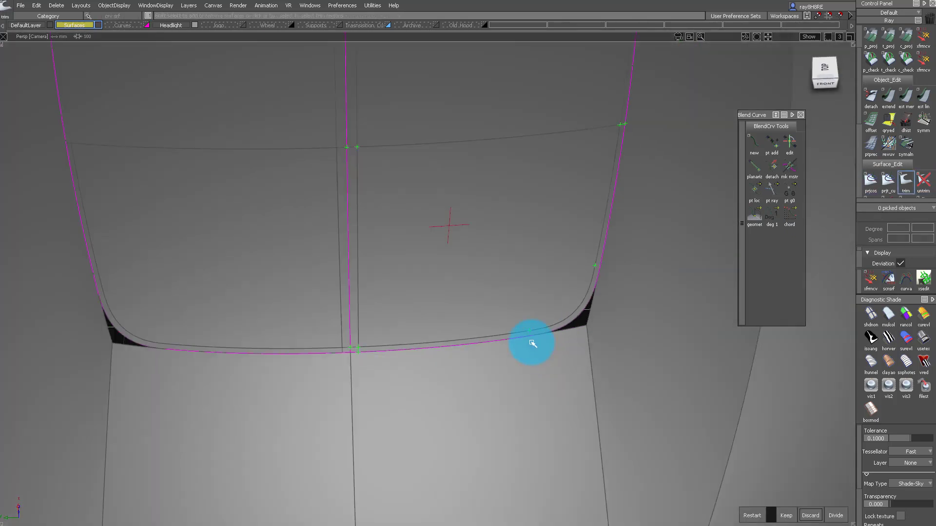
{"action": "key", "text": "space"}
- Draw a straight line from the start of the vent's rounded corner down to the hood's front edge
{"action": "left_click_drag", "start_coordinate": [580, 273], "coordinate": [476, 297], "text": "alt+shift"}
{"action": "left_click_drag", "start_coordinate": [370, 213], "coordinate": [350, 342], "text": "alt+shift"}
{"action": "left_click_drag", "start_coordinate": [385, 142], "coordinate": [461, 379], "text": "alt+shift"}
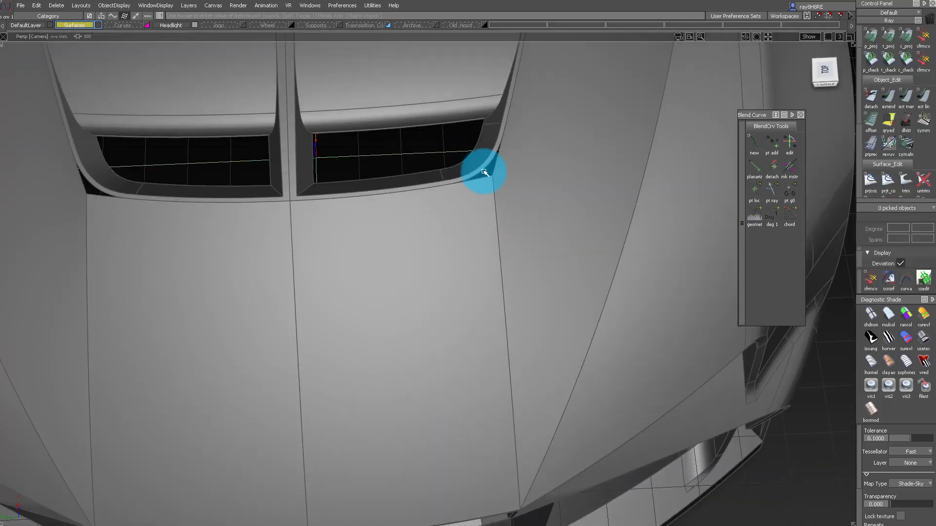
{"action": "left_click", "coordinate": [442, 178]}
{"action": "left_click_drag", "start_coordinate": [450, 232], "coordinate": [460, 353], "text": "alt+shift"}
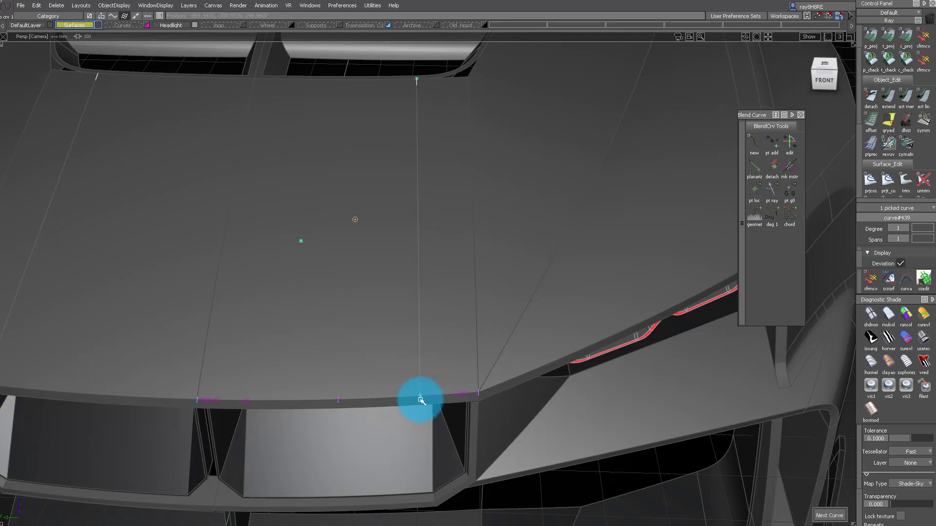
{"action": "left_click_drag", "start_coordinate": [433, 230], "coordinate": [451, 334], "text": "alt+shift"}
- Trim the hood's side and centre panels to open a strip between them below the vent corner
{"action": "key", "text": "space"}
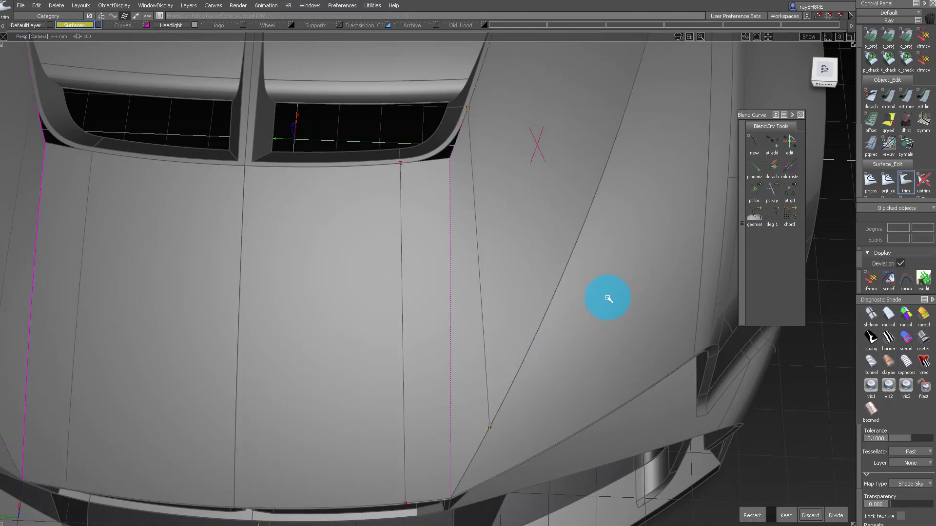
{"action": "left_click", "coordinate": [786, 515]}
{"action": "left_click", "coordinate": [344, 317]}
{"action": "key", "text": "space"}
- Isolate the trimmed hood centre and side panels and bridge the strip between their facing edges with a freeform blend
{"action": "left_click", "coordinate": [512, 209]}
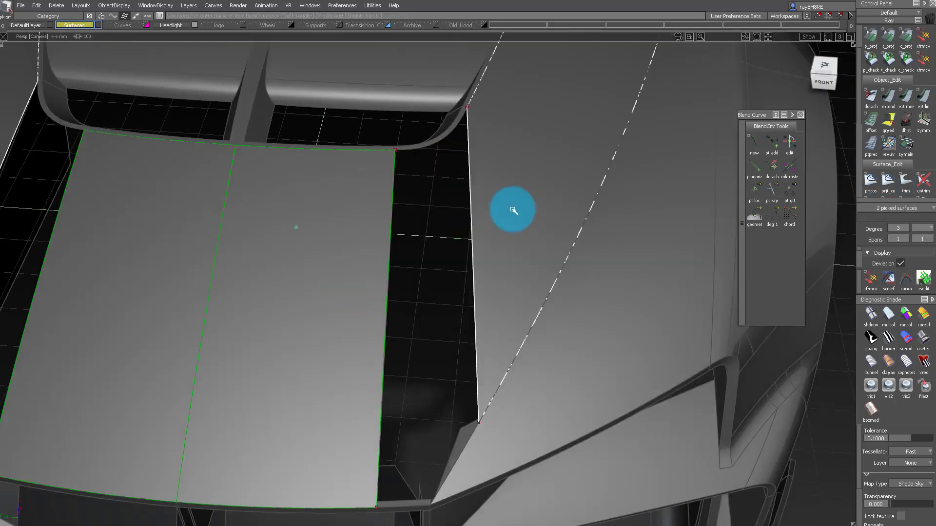
{"action": "right_click_drag", "start_coordinate": [512, 209], "coordinate": [402, 366], "text": "ctrl+shift"}
{"action": "left_click_drag", "start_coordinate": [403, 367], "coordinate": [349, 249], "text": "ctrl+shift"}
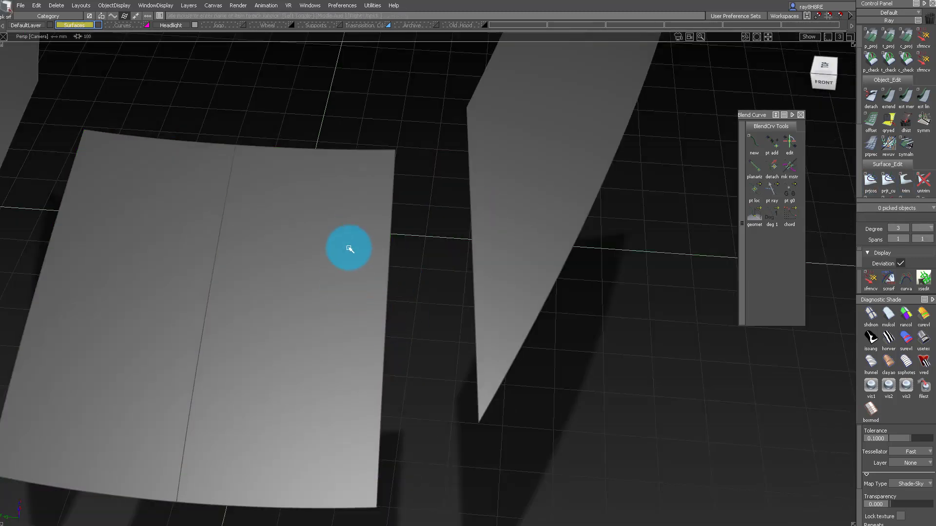
{"action": "key", "text": "space"}
{"action": "left_click", "coordinate": [417, 499]}
{"action": "left_click_drag", "start_coordinate": [460, 251], "coordinate": [458, 311], "text": "alt+shift"}
{"action": "right_click_drag", "start_coordinate": [458, 312], "coordinate": [487, 246], "text": "alt+shift"}
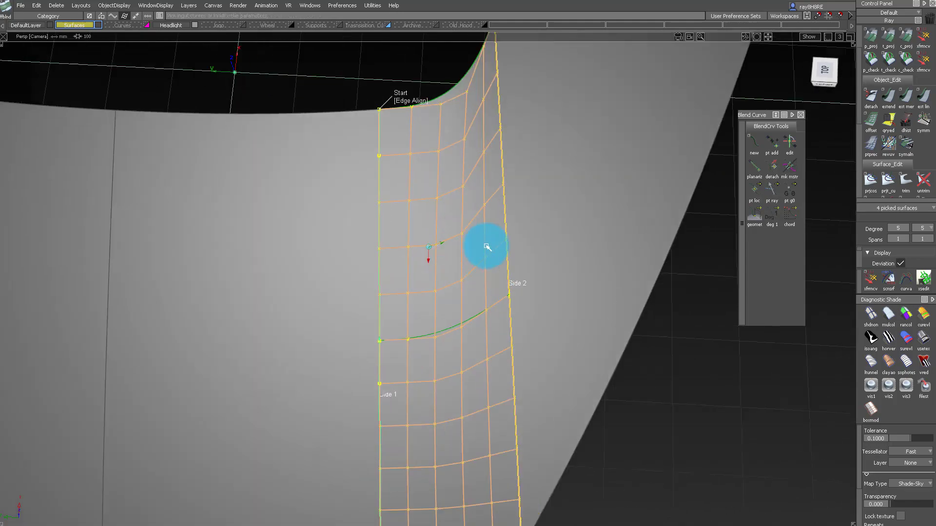
{"action": "left_click_drag", "start_coordinate": [487, 247], "coordinate": [507, 180], "text": "alt+shift"}
{"action": "right_click_drag", "start_coordinate": [507, 180], "coordinate": [571, 159], "text": "alt+shift"}
{"action": "left_click_drag", "start_coordinate": [570, 159], "coordinate": [425, 364], "text": "alt+shift"}
{"action": "right_click_drag", "start_coordinate": [426, 364], "coordinate": [356, 424], "text": "alt+shift"}
{"action": "mouse_move", "coordinate": [355, 424]}
{"action": "left_mouse_down", "text": "alt+shift"}
{"action": "mouse_move", "coordinate": [305, 354]}
{"action": "mouse_move", "coordinate": [376, 355]}
{"action": "left_mouse_up", "text": "alt+shift"}
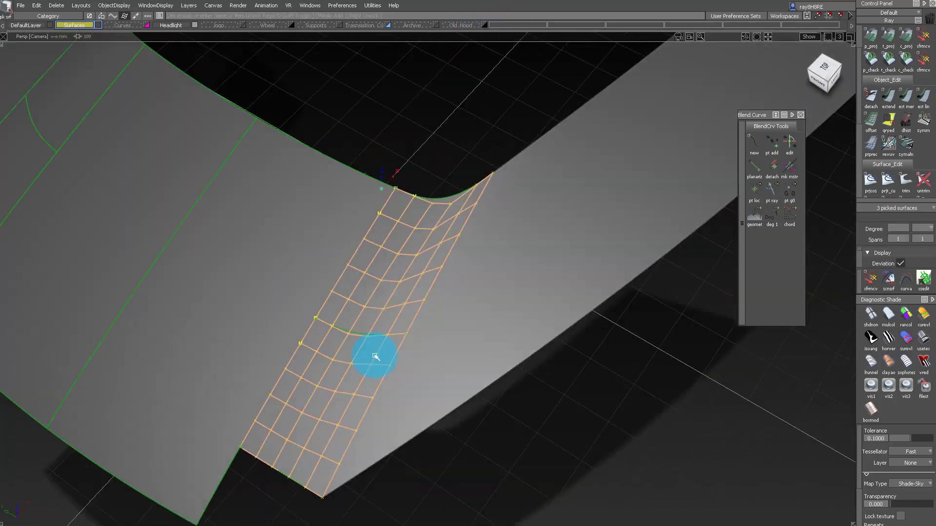
- Rebuild the hood blend with G2 curvature on both sides, shapes at 1.0, edge-aligned start flow and default end flow
{"action": "key", "text": "space"}
{"action": "right_click_drag", "start_coordinate": [376, 356], "coordinate": [329, 211], "text": "alt+shift"}
{"action": "left_click_drag", "start_coordinate": [328, 211], "coordinate": [477, 213], "text": "alt+shift"}
{"action": "key", "text": "space"}
{"action": "right_click_drag", "start_coordinate": [477, 213], "coordinate": [489, 213], "text": "alt+shift"}
{"action": "left_click_drag", "start_coordinate": [489, 213], "coordinate": [403, 226], "text": "alt+shift"}
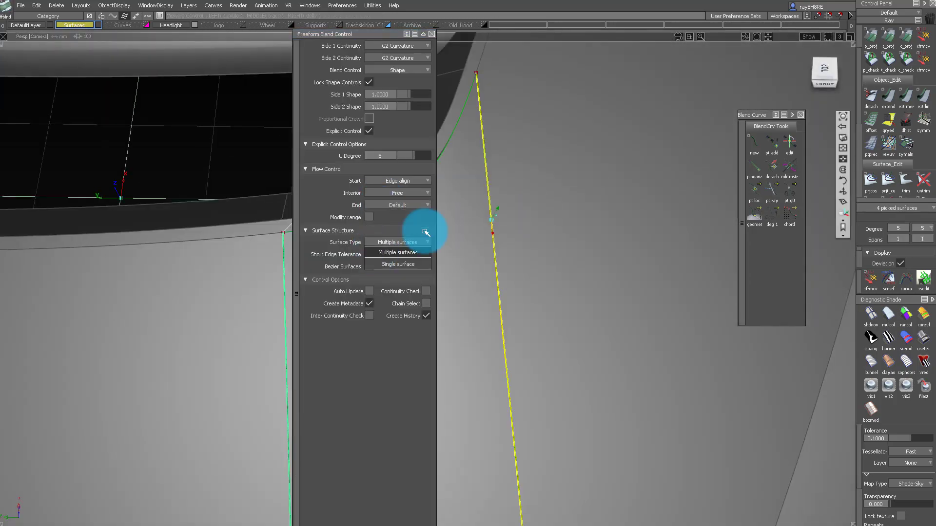
{"action": "middle_click_drag", "start_coordinate": [586, 170], "coordinate": [646, 144], "text": "alt+shift"}
{"action": "left_click", "coordinate": [432, 35]}
{"action": "left_click_drag", "start_coordinate": [439, 253], "coordinate": [462, 273], "text": "alt+shift"}
{"action": "key", "text": "space"}
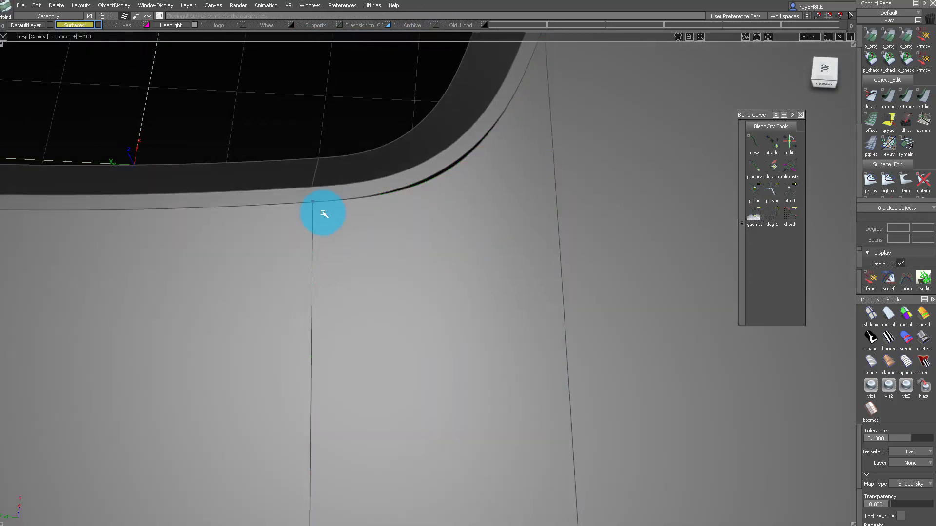
- Fill the gap at the hood's front corner with a square surface bounded by the centre panel, front rim, side panel and blend
{"action": "right_click_drag", "start_coordinate": [322, 213], "coordinate": [335, 332], "text": "alt+shift"}
{"action": "left_click_drag", "start_coordinate": [533, 244], "coordinate": [535, 195], "text": "ctrl+shift"}
{"action": "right_click_drag", "start_coordinate": [535, 195], "coordinate": [429, 274], "text": "alt+shift"}
{"action": "middle_click_drag", "start_coordinate": [429, 274], "coordinate": [432, 169], "text": "alt+shift"}
{"action": "left_click_drag", "start_coordinate": [433, 169], "coordinate": [427, 283], "text": "alt+shift"}
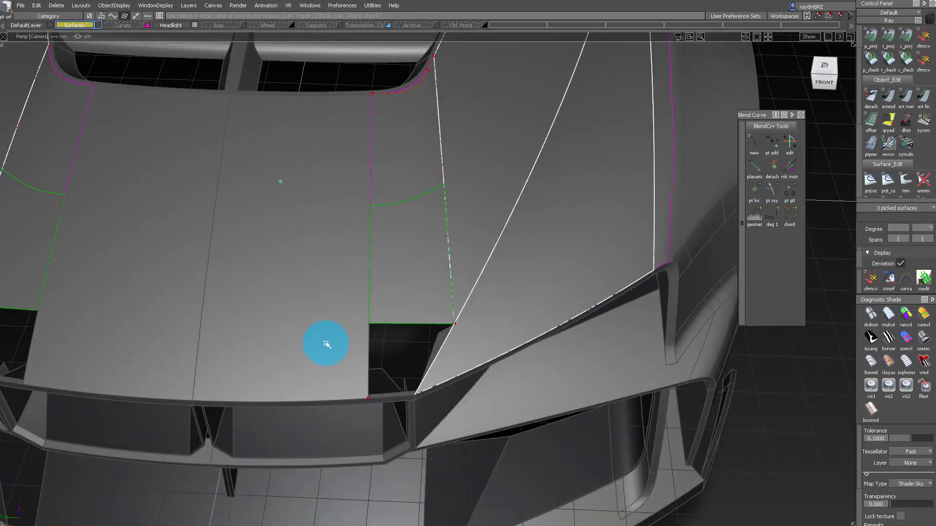
{"action": "right_click_drag", "start_coordinate": [390, 399], "coordinate": [422, 372], "text": "alt+shift"}
{"action": "left_click", "coordinate": [407, 412]}
{"action": "key", "text": "alt+h"}
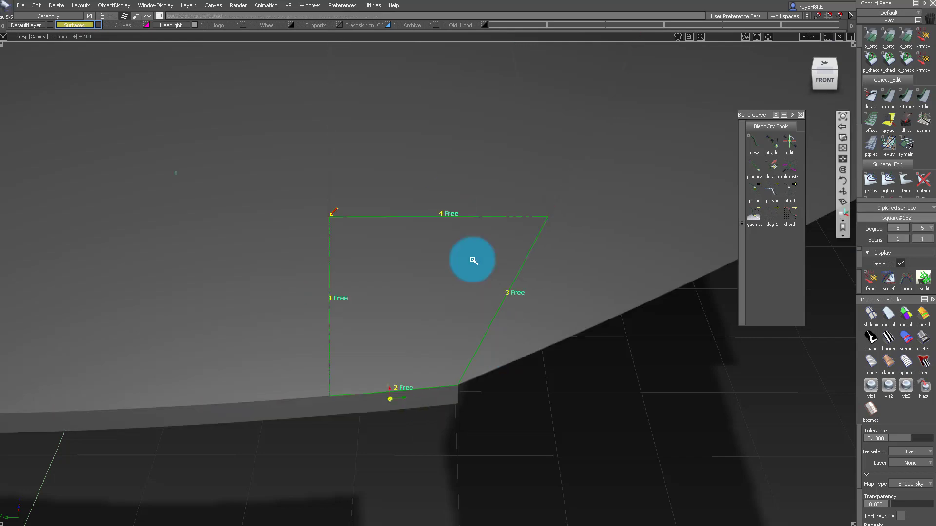
{"action": "left_click", "coordinate": [452, 195]}
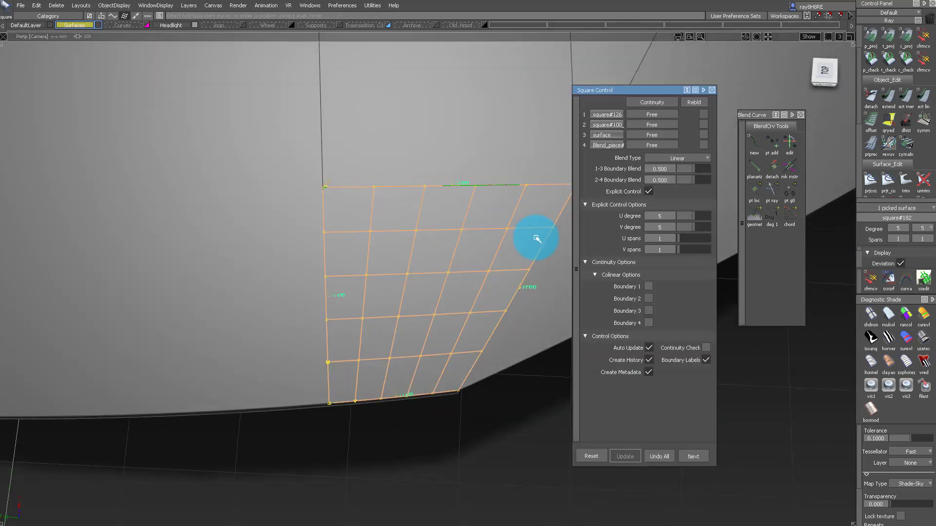
- Set the square surface's boundary with the hood centre panel to G2 curvature continuity
{"action": "left_click_drag", "start_coordinate": [445, 232], "coordinate": [625, 161], "text": "alt+shift"}
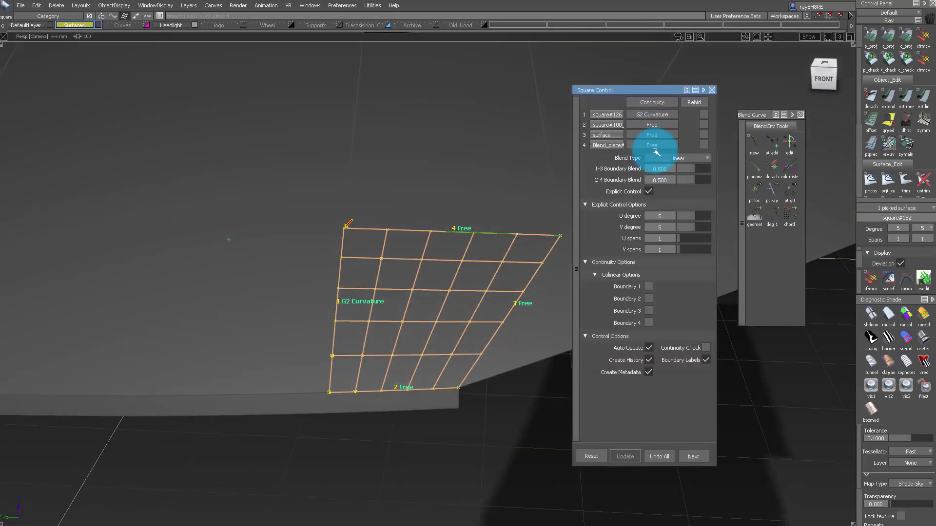
{"action": "left_click_drag", "start_coordinate": [390, 244], "coordinate": [428, 391], "text": "alt+shift"}
{"action": "key", "text": "alt+m"}
- Delete the upper blend piece below the vent's rounded corner
{"action": "mouse_move", "coordinate": [347, 200]}
{"action": "left_mouse_down", "text": "alt+shift"}
{"action": "mouse_move", "coordinate": [320, 218]}
{"action": "mouse_move", "coordinate": [303, 374]}
{"action": "mouse_move", "coordinate": [292, 283]}
{"action": "mouse_move", "coordinate": [485, 210]}
{"action": "mouse_move", "coordinate": [425, 165]}
{"action": "mouse_move", "coordinate": [460, 250]}
{"action": "mouse_move", "coordinate": [411, 104]}
{"action": "mouse_move", "coordinate": [339, 139]}
{"action": "mouse_move", "coordinate": [55, 220]}
{"action": "mouse_move", "coordinate": [273, 171]}
{"action": "mouse_move", "coordinate": [368, 288]}
{"action": "mouse_move", "coordinate": [456, 195]}
{"action": "mouse_move", "coordinate": [492, 200]}
{"action": "mouse_move", "coordinate": [460, 156]}
{"action": "mouse_move", "coordinate": [593, 105]}
{"action": "mouse_move", "coordinate": [780, 172]}
{"action": "mouse_move", "coordinate": [461, 194]}
{"action": "mouse_move", "coordinate": [434, 236]}
{"action": "left_mouse_up", "text": "alt+shift"}
{"action": "left_click", "coordinate": [493, 200]}
{"action": "left_click_drag", "start_coordinate": [434, 236], "coordinate": [428, 116], "text": "ctrl+shift"}
{"action": "left_click_drag", "start_coordinate": [383, 279], "coordinate": [396, 164], "text": "ctrl+shift"}
{"action": "mouse_move", "coordinate": [396, 164]}
{"action": "left_mouse_down", "text": "alt+shift"}
{"action": "mouse_move", "coordinate": [422, 284]}
{"action": "mouse_move", "coordinate": [548, 243]}
{"action": "left_mouse_up", "text": "alt+shift"}
{"action": "right_click_drag", "start_coordinate": [547, 242], "coordinate": [435, 166], "text": "alt+shift"}
{"action": "left_click", "coordinate": [428, 223]}
{"action": "key", "text": "Delete"}
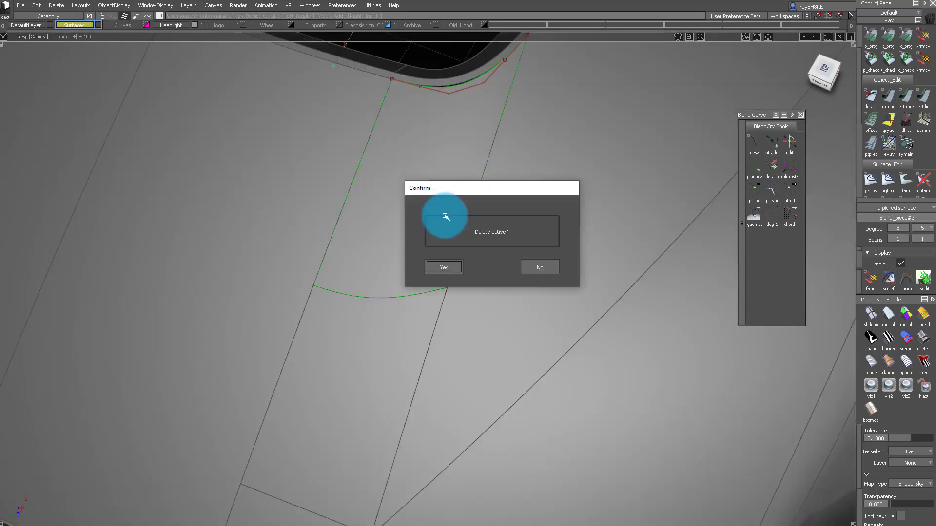
{"action": "left_click", "coordinate": [443, 267]}
- Delete the remaining lower blend piece and pick the facing centre and side panel edges for a new freeform blend
{"action": "left_click_drag", "start_coordinate": [401, 132], "coordinate": [409, 133], "text": "alt+shift"}
{"action": "left_click_drag", "start_coordinate": [467, 198], "coordinate": [314, 249], "text": "alt+shift"}
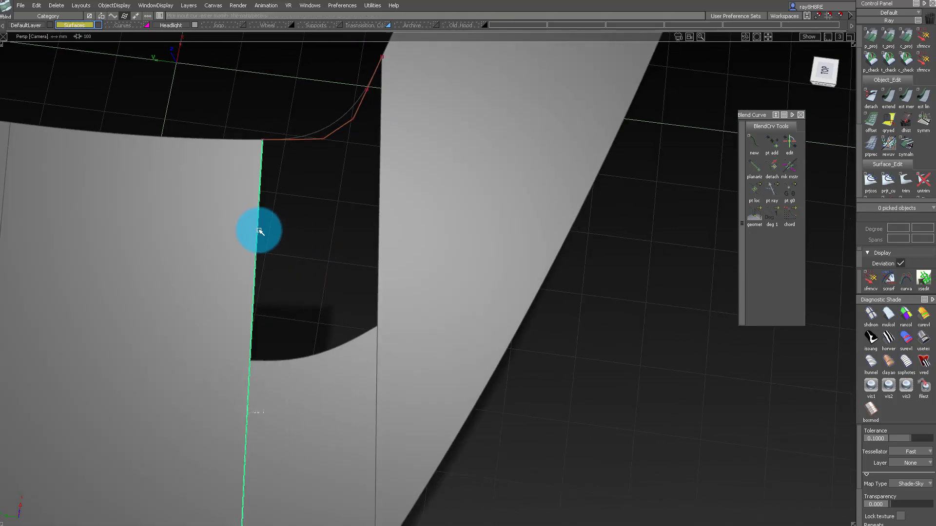
{"action": "right_click_drag", "start_coordinate": [260, 231], "coordinate": [349, 284], "text": "alt+shift"}
{"action": "scroll", "coordinate": [322, 317], "scroll_direction": "down", "scroll_amount": 2}
{"action": "key", "text": "Delete"}
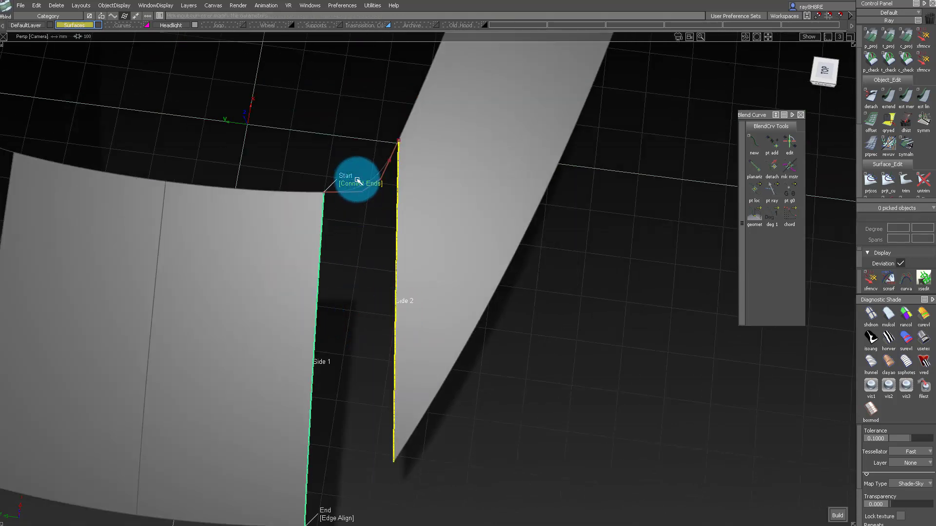
- Build the new blend between the hood centre and side panels and change its start flow control to Default
{"action": "right_click_drag", "start_coordinate": [359, 184], "coordinate": [397, 184], "text": "alt+shift"}
{"action": "left_click_drag", "start_coordinate": [397, 183], "coordinate": [281, 153], "text": "alt+shift"}
{"action": "right_click_drag", "start_coordinate": [345, 154], "coordinate": [380, 151], "text": "alt+shift"}
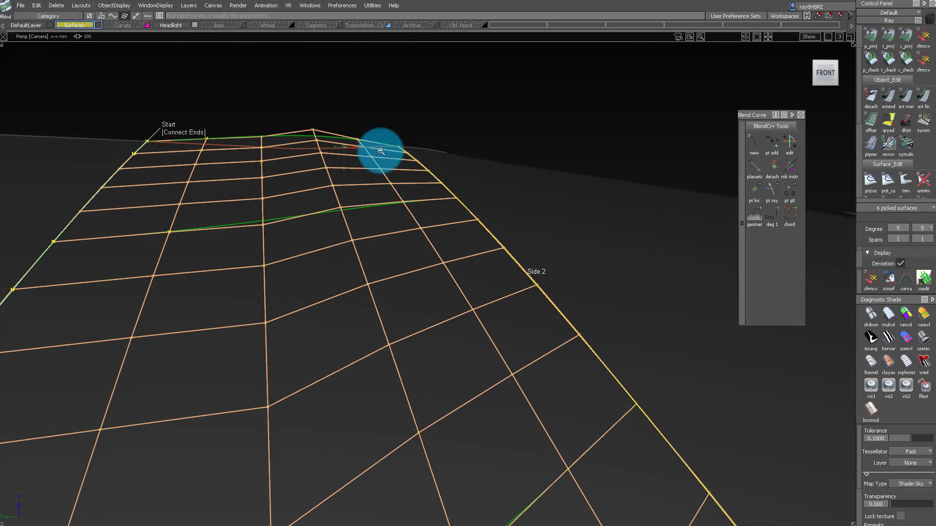
{"action": "left_click_drag", "start_coordinate": [381, 151], "coordinate": [363, 211], "text": "alt+shift"}
{"action": "left_click", "coordinate": [272, 173]}
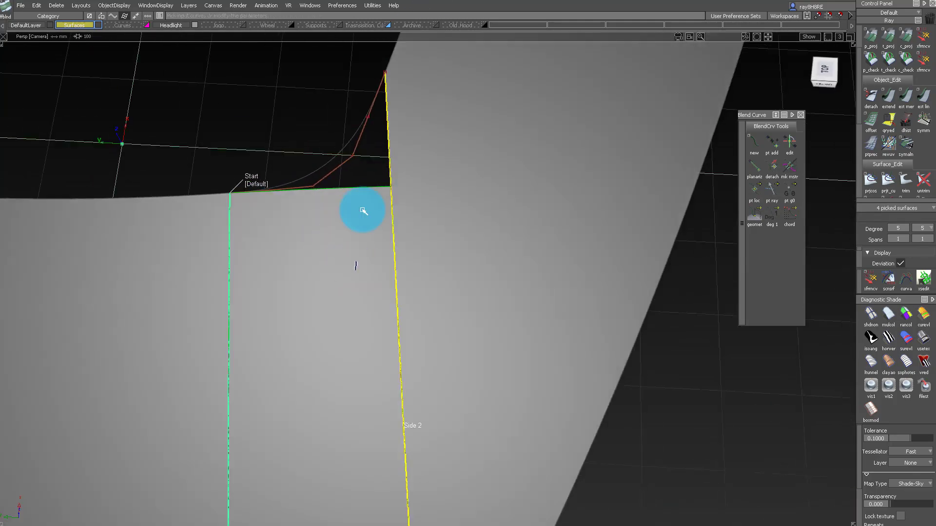
- Extend the blend's upper edge past the vent's rounded corner curve to the side panel's corner
{"action": "left_click", "coordinate": [390, 63], "text": "ctrl"}
{"action": "left_click_drag", "start_coordinate": [385, 131], "coordinate": [389, 292], "text": "alt+shift"}
{"action": "left_click", "coordinate": [359, 179]}
- Project a straight line at the side panel's corner onto the extension, and replace the extension with one ending at that line
{"action": "left_click", "coordinate": [820, 78]}
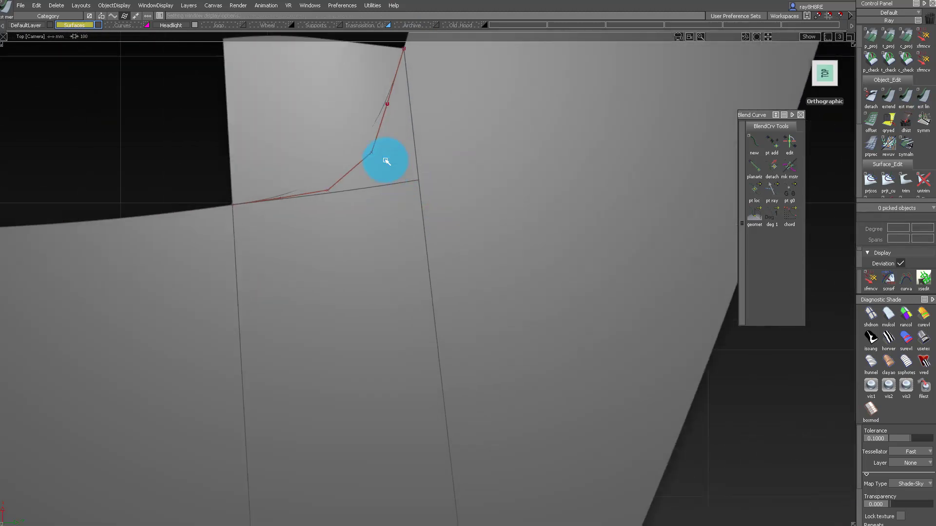
{"action": "left_click_drag", "start_coordinate": [385, 161], "coordinate": [443, 193], "text": "alt+shift"}
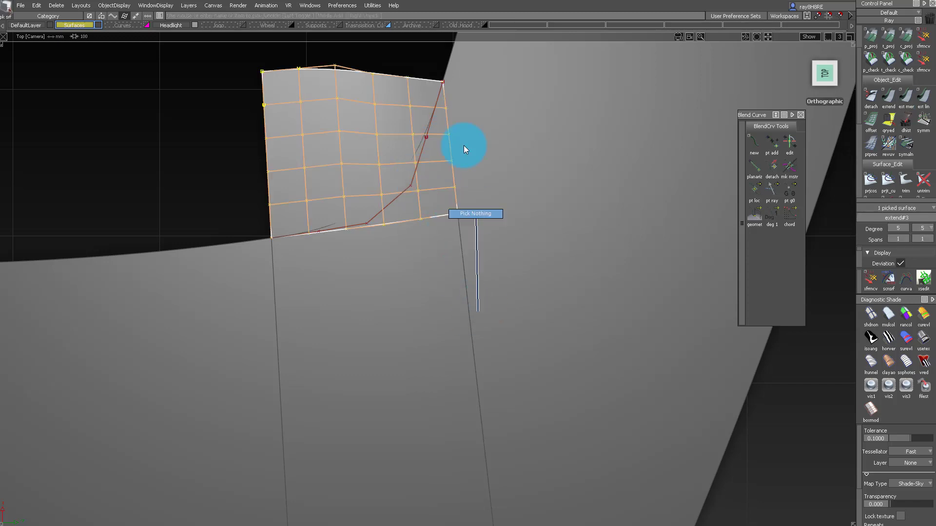
{"action": "left_click", "coordinate": [315, 81]}
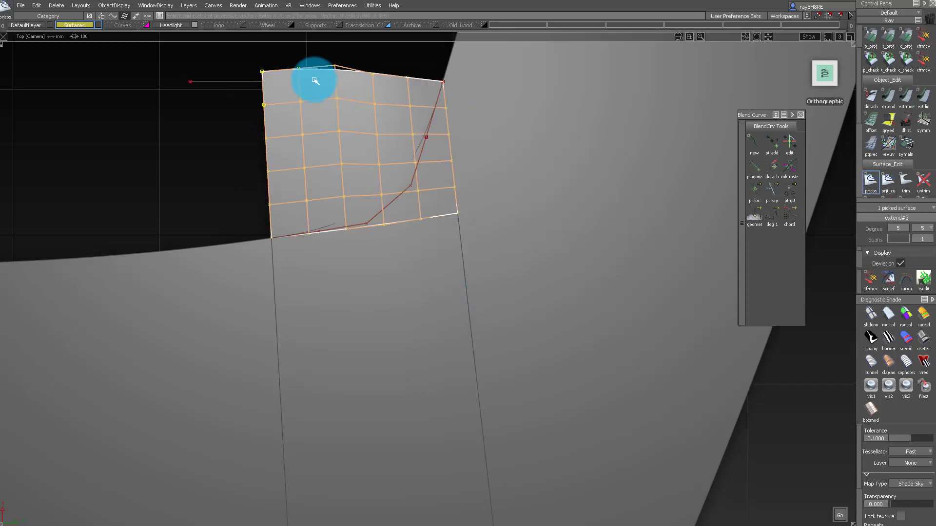
{"action": "left_click_drag", "start_coordinate": [358, 72], "coordinate": [346, 124]}
{"action": "left_click", "coordinate": [351, 74]}
{"action": "key", "text": "Delete"}
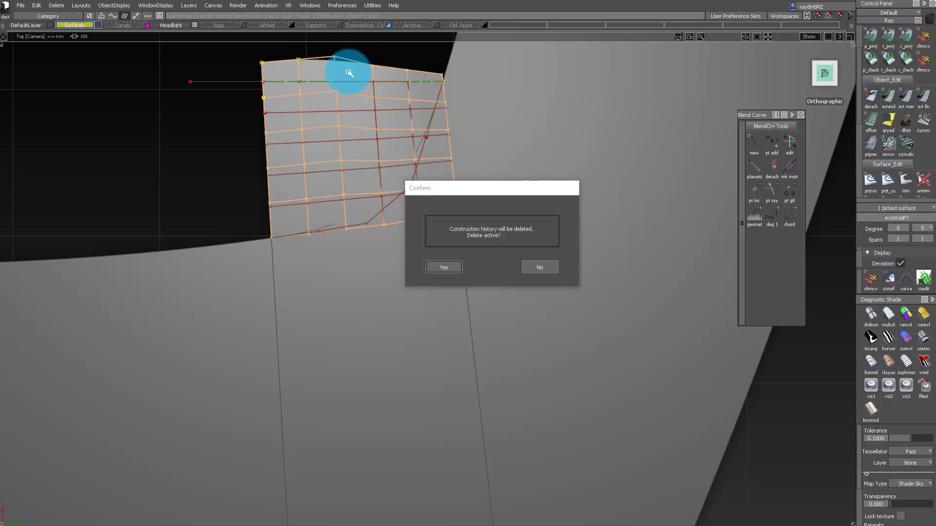
{"action": "key", "text": "Return"}
- Check the extension's surface continuity with the side panel and the blend below, and clear the check locators
{"action": "left_click_drag", "start_coordinate": [422, 192], "coordinate": [498, 166], "text": "alt+shift"}
{"action": "right_click_drag", "start_coordinate": [498, 166], "coordinate": [438, 166], "text": "alt+shift"}
{"action": "left_click_drag", "start_coordinate": [438, 165], "coordinate": [450, 198], "text": "alt+shift"}
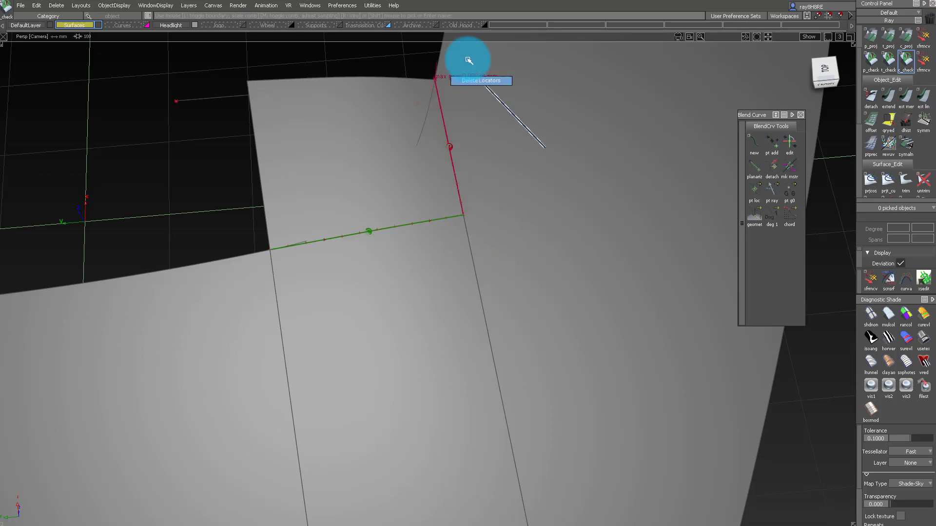
- Align the extension's outer edge to the side panel with G2 continuity and the Project alignment type, and check the join
{"action": "left_click", "coordinate": [451, 153]}
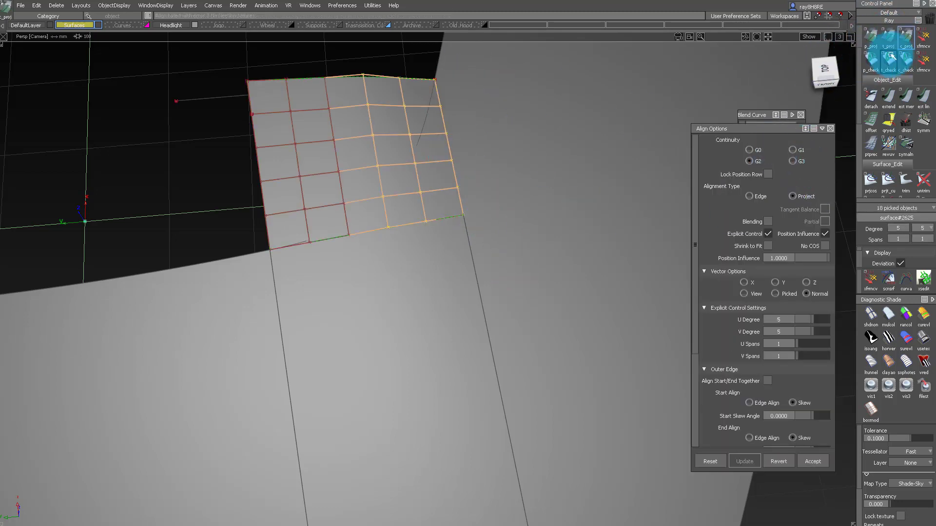
{"action": "left_click", "coordinate": [533, 135]}
{"action": "left_click", "coordinate": [452, 160]}
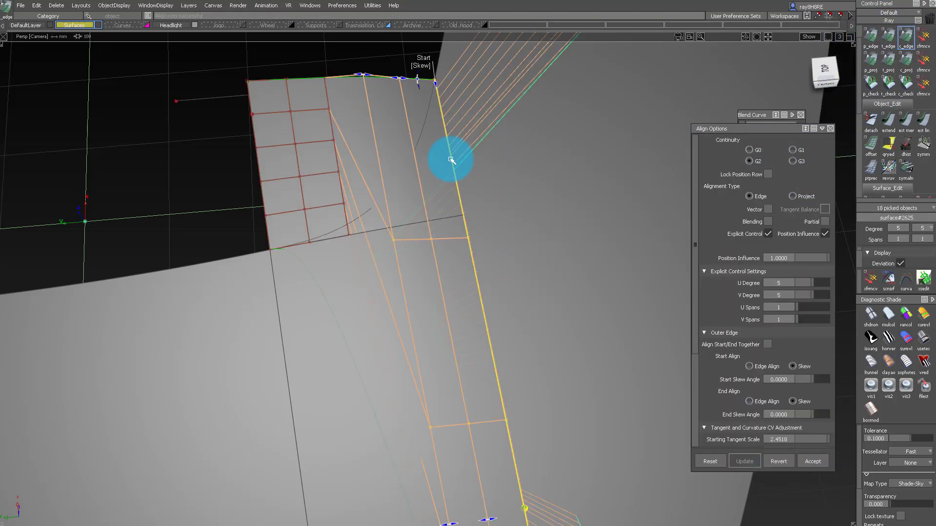
{"action": "left_click", "coordinate": [794, 197]}
{"action": "left_click", "coordinate": [905, 84]}
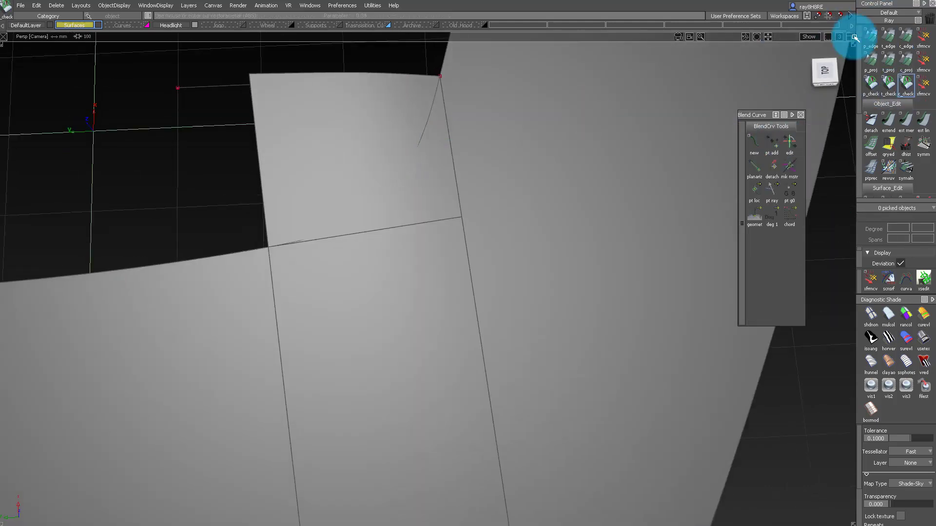
- Project the vent's rounded corner curve in the top view onto the extension to trim it along the vent outline
{"action": "left_click", "coordinate": [825, 73]}
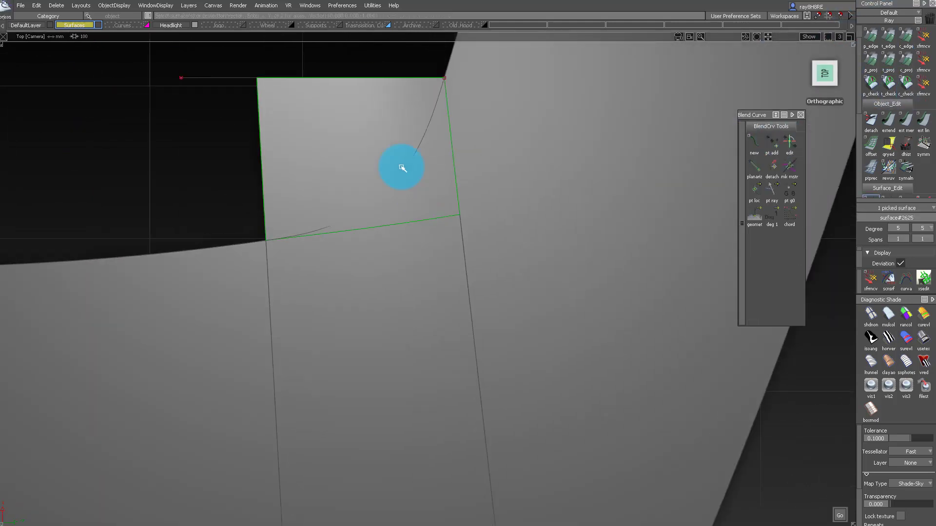
{"action": "left_click_drag", "start_coordinate": [429, 180], "coordinate": [347, 246], "text": "alt+shift"}
{"action": "right_click_drag", "start_coordinate": [347, 246], "coordinate": [438, 198], "text": "alt+shift"}
{"action": "left_click_drag", "start_coordinate": [439, 199], "coordinate": [480, 322], "text": "alt+shift"}
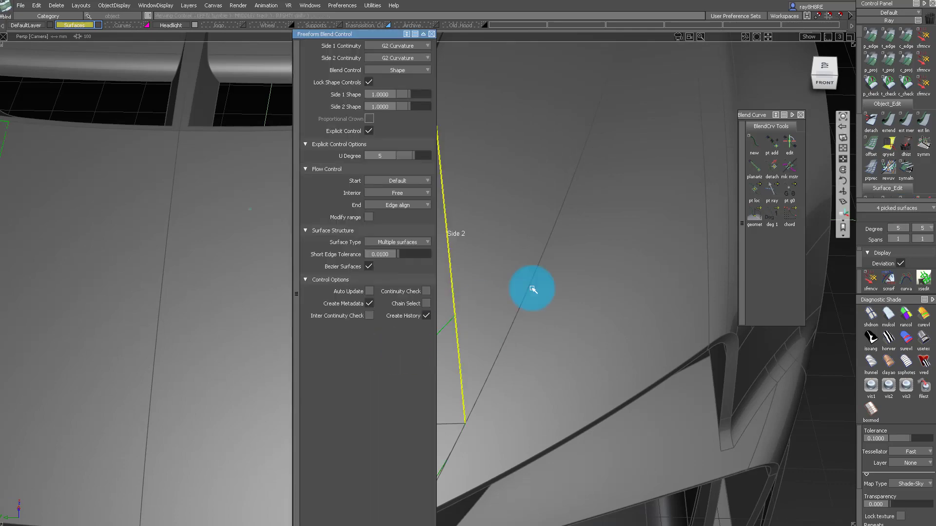
- Build a G2 freeform blend between the hood centre and side panel near the front, with Default start flow, and check its continuity
{"action": "right_click_drag", "start_coordinate": [532, 289], "coordinate": [619, 210], "text": "alt+shift"}
{"action": "key", "text": "space"}
{"action": "right_click_drag", "start_coordinate": [524, 429], "coordinate": [496, 343], "text": "alt+shift"}
{"action": "key", "text": "Escape"}
{"action": "key", "text": "alt+h"}
{"action": "right_click_drag", "start_coordinate": [559, 308], "coordinate": [517, 358], "text": "alt+shift"}
{"action": "left_click_drag", "start_coordinate": [516, 359], "coordinate": [517, 375], "text": "alt+shift"}
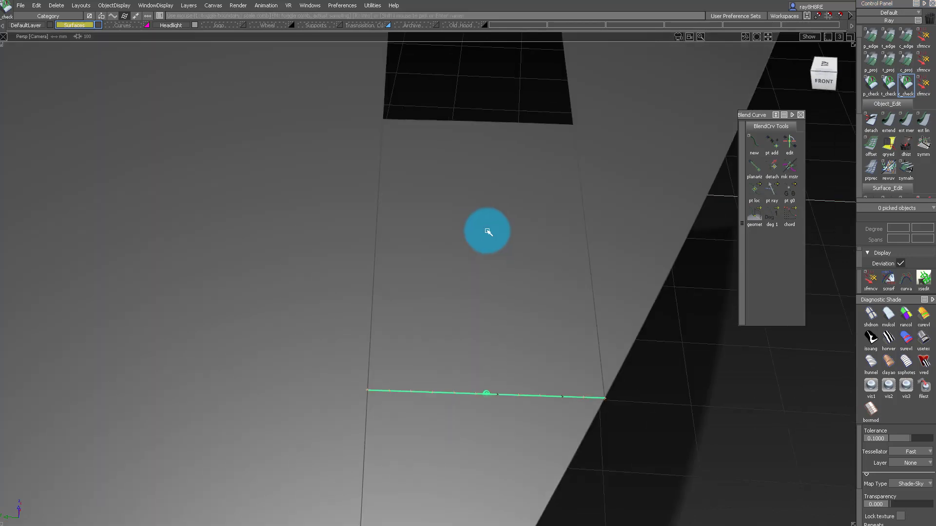
- Examine the new hood blends and the vent corner from the rear, front and above for clean transitions
{"action": "left_click_drag", "start_coordinate": [487, 229], "coordinate": [640, 159], "text": "alt+shift"}
{"action": "right_click_drag", "start_coordinate": [639, 159], "coordinate": [545, 199], "text": "alt+shift"}
{"action": "left_click_drag", "start_coordinate": [546, 199], "coordinate": [622, 169], "text": "alt+shift"}
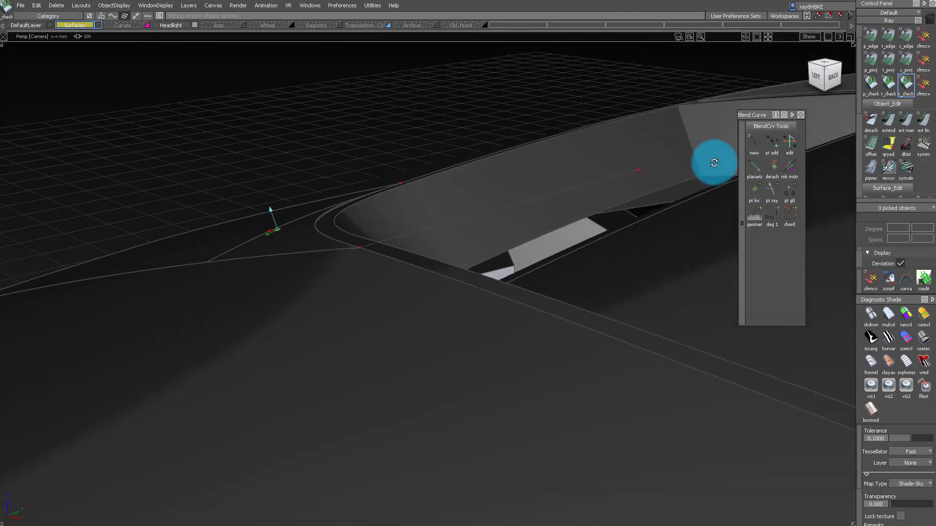
{"action": "left_click_drag", "start_coordinate": [714, 163], "coordinate": [336, 323], "text": "alt+shift"}
{"action": "middle_click_drag", "start_coordinate": [273, 397], "coordinate": [379, 382], "text": "alt+shift"}
{"action": "left_click_drag", "start_coordinate": [379, 382], "coordinate": [390, 293], "text": "alt+shift"}
{"action": "right_click_drag", "start_coordinate": [390, 292], "coordinate": [427, 258], "text": "alt+shift"}
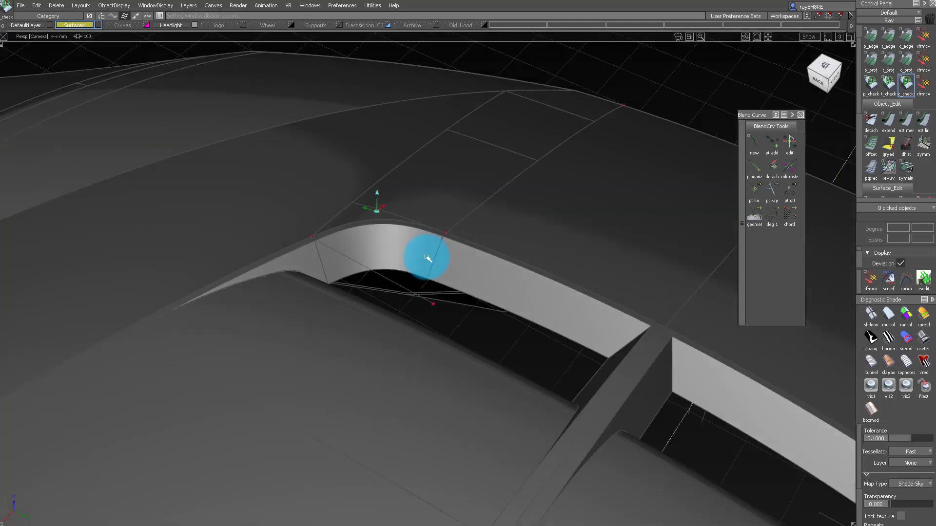
{"action": "left_click_drag", "start_coordinate": [427, 258], "coordinate": [429, 234], "text": "alt+shift"}
{"action": "right_click_drag", "start_coordinate": [512, 298], "coordinate": [411, 231], "text": "alt+shift"}
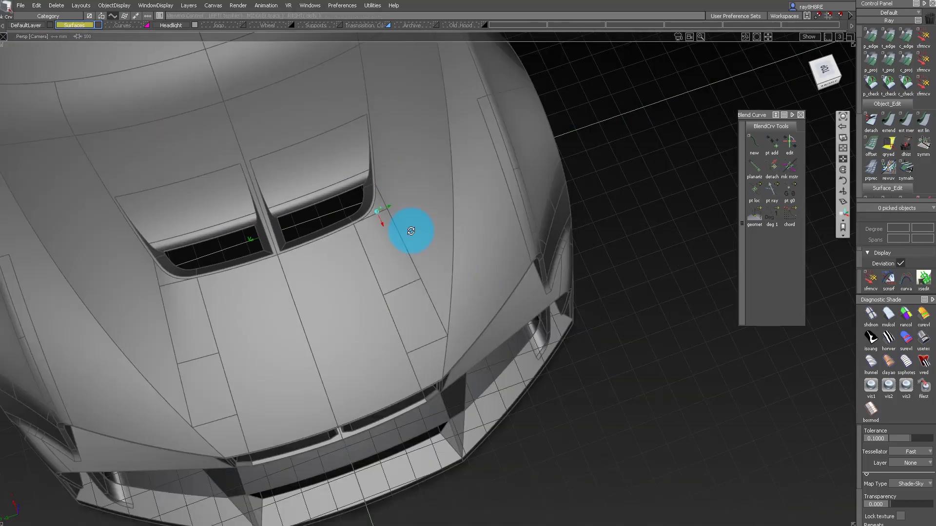
{"action": "left_click_drag", "start_coordinate": [411, 231], "coordinate": [473, 209], "text": "alt+shift"}
{"action": "right_click_drag", "start_coordinate": [472, 209], "coordinate": [328, 300], "text": "alt+shift"}
{"action": "middle_click_drag", "start_coordinate": [328, 301], "coordinate": [470, 197], "text": "alt+shift"}
{"action": "left_click_drag", "start_coordinate": [470, 197], "coordinate": [459, 167], "text": "alt+shift"}
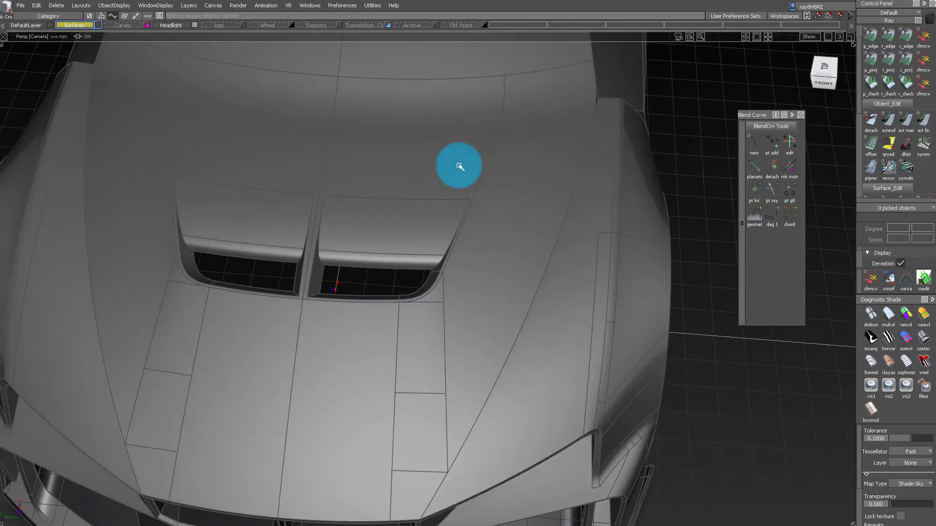
{"action": "right_click_drag", "start_coordinate": [460, 166], "coordinate": [413, 230], "text": "alt+shift"}
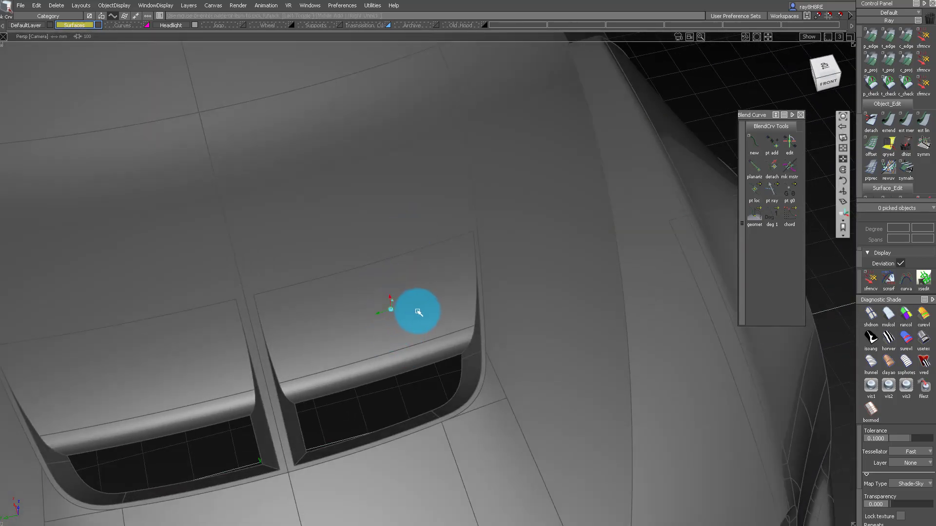
- Fillet the vent's inner corner between centre rib and front wall with a G2 variable chord fillet of 40 chordal length
{"action": "left_click_drag", "start_coordinate": [417, 311], "coordinate": [261, 357], "text": "alt+shift"}
{"action": "left_click_drag", "start_coordinate": [261, 356], "coordinate": [259, 294], "text": "ctrl+shift"}
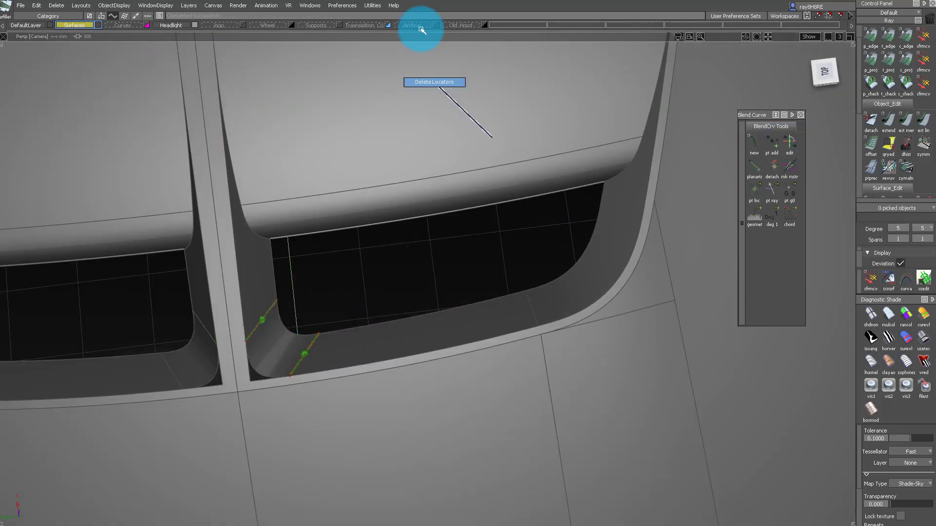
{"action": "left_click_drag", "start_coordinate": [421, 30], "coordinate": [481, 23], "text": "ctrl+shift"}
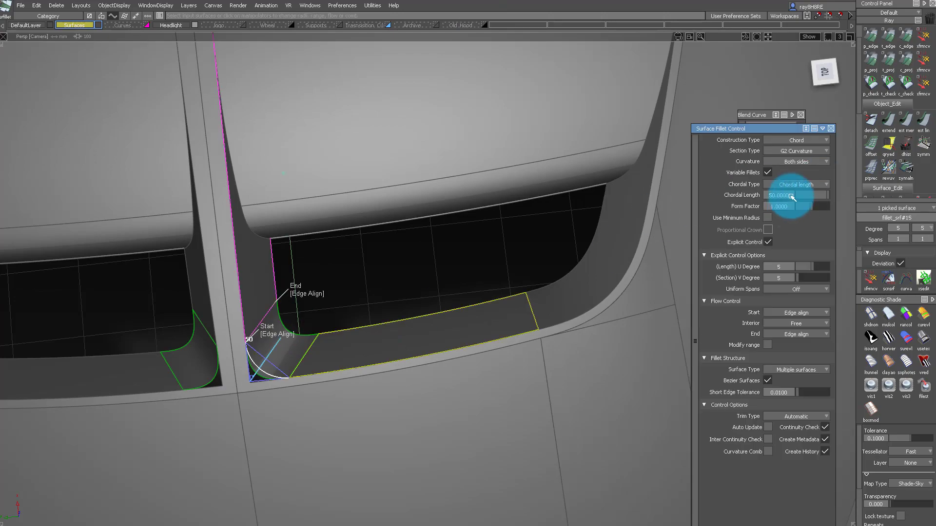
{"action": "left_click_drag", "start_coordinate": [608, 303], "coordinate": [443, 309], "text": "ctrl+shift"}
{"action": "right_click_drag", "start_coordinate": [443, 309], "coordinate": [313, 332], "text": "alt+shift"}
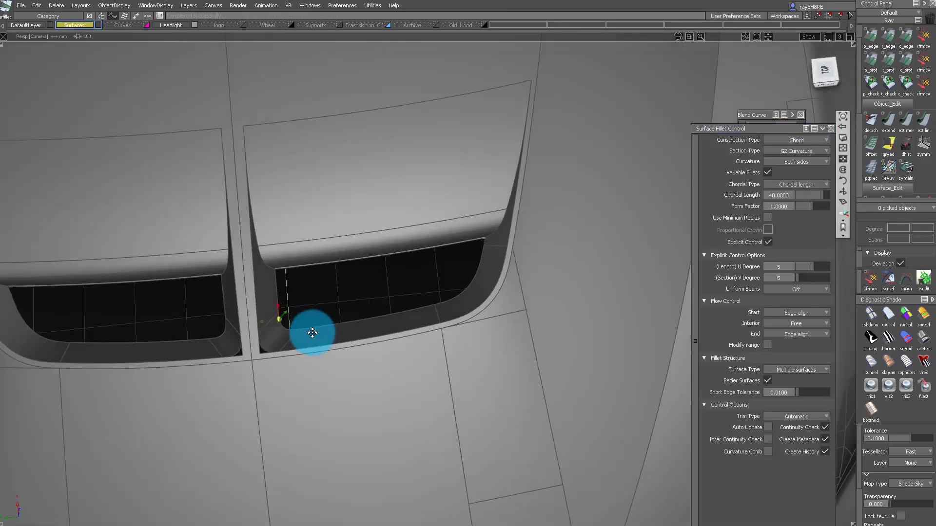
{"action": "left_click_drag", "start_coordinate": [313, 332], "coordinate": [422, 346], "text": "alt+shift"}
- Inspect the control point layout of the hood blend beside the vent and of the neighbouring hood centre surface
{"action": "left_click", "coordinate": [443, 234]}
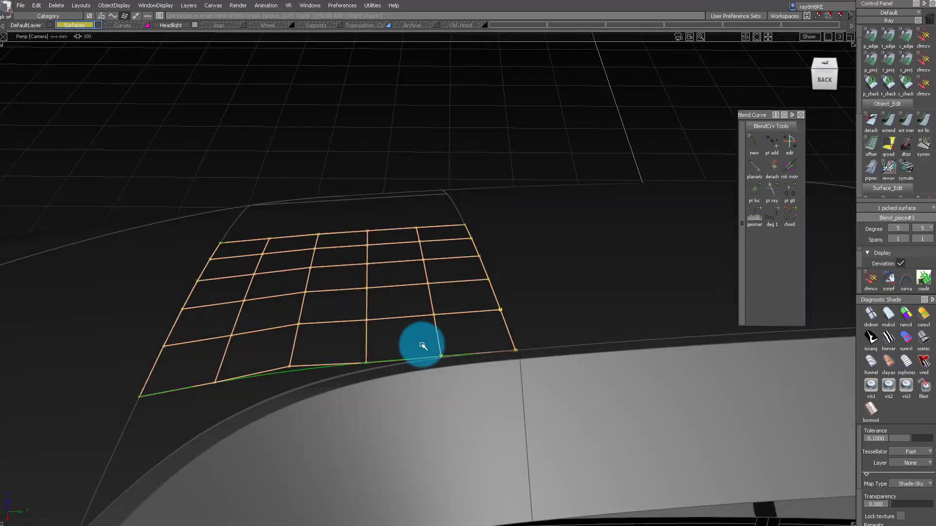
{"action": "left_click_drag", "start_coordinate": [505, 234], "coordinate": [486, 180], "text": "alt+shift"}
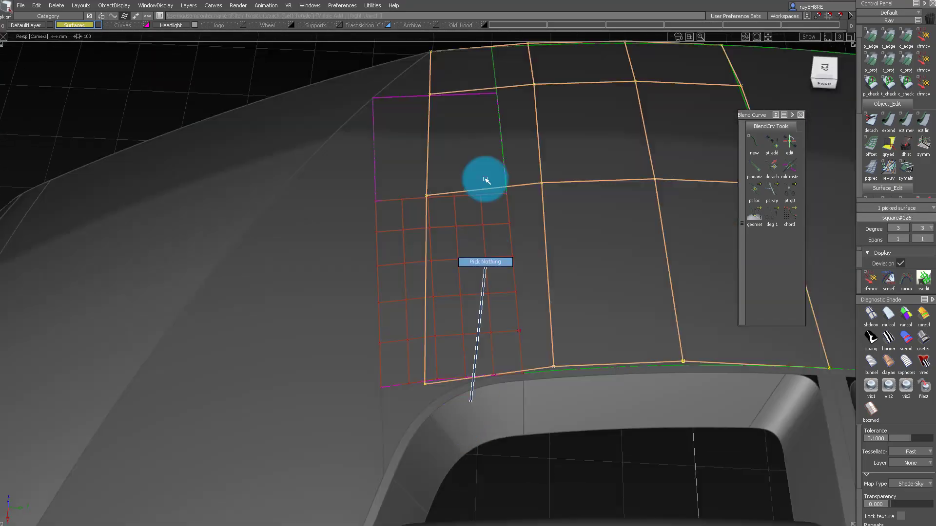
{"action": "right_click_drag", "start_coordinate": [560, 367], "coordinate": [502, 334], "text": "alt+shift"}
{"action": "left_click_drag", "start_coordinate": [501, 334], "coordinate": [652, 295], "text": "alt+shift"}
{"action": "mouse_move", "coordinate": [652, 294]}
{"action": "right_mouse_down", "text": "alt+shift"}
{"action": "mouse_move", "coordinate": [512, 284]}
{"action": "mouse_move", "coordinate": [580, 234]}
{"action": "right_mouse_up", "text": "alt+shift"}
{"action": "mouse_move", "coordinate": [580, 234]}
{"action": "left_mouse_down", "text": "alt+shift"}
{"action": "mouse_move", "coordinate": [595, 185]}
{"action": "mouse_move", "coordinate": [600, 246]}
{"action": "mouse_move", "coordinate": [575, 201]}
{"action": "mouse_move", "coordinate": [453, 242]}
{"action": "mouse_move", "coordinate": [468, 244]}
{"action": "left_mouse_up", "text": "alt+shift"}
- Evaluate the hood's highlights with BW Horz zebra stripes at a tolerance of 0.01, and return to normal shading
{"action": "left_click", "coordinate": [903, 343]}
{"action": "mouse_move", "coordinate": [549, 293]}
{"action": "left_mouse_down", "text": "alt+shift"}
{"action": "mouse_move", "coordinate": [508, 183]}
{"action": "mouse_move", "coordinate": [170, 115]}
{"action": "mouse_move", "coordinate": [229, 185]}
{"action": "left_mouse_up", "text": "alt+shift"}
{"action": "left_click", "coordinate": [886, 437]}
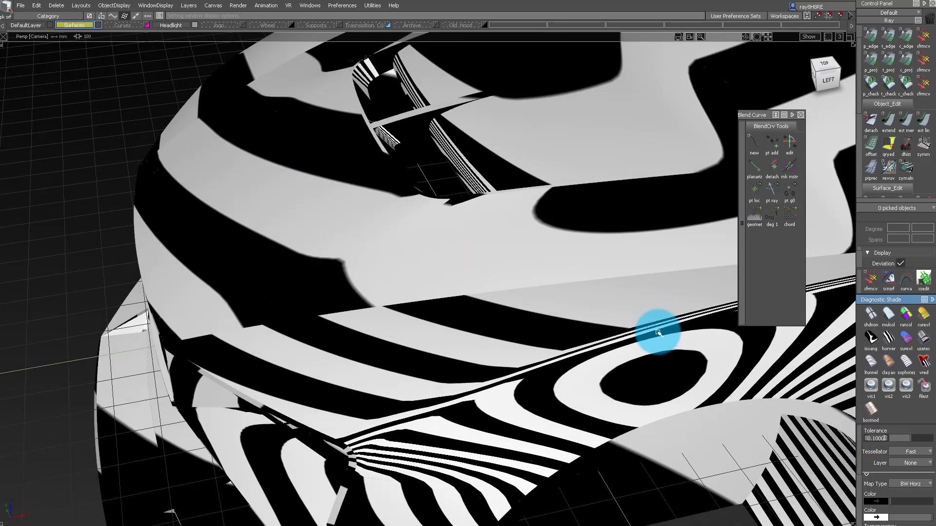
{"action": "mouse_move", "coordinate": [495, 229]}
{"action": "left_mouse_down", "text": "alt+shift"}
{"action": "mouse_move", "coordinate": [351, 240]}
{"action": "mouse_move", "coordinate": [382, 293]}
{"action": "mouse_move", "coordinate": [449, 171]}
{"action": "mouse_move", "coordinate": [414, 261]}
{"action": "mouse_move", "coordinate": [490, 418]}
{"action": "mouse_move", "coordinate": [562, 268]}
{"action": "mouse_move", "coordinate": [459, 325]}
{"action": "left_mouse_up", "text": "alt+shift"}
{"action": "right_click_drag", "start_coordinate": [459, 324], "coordinate": [380, 239], "text": "alt+shift"}
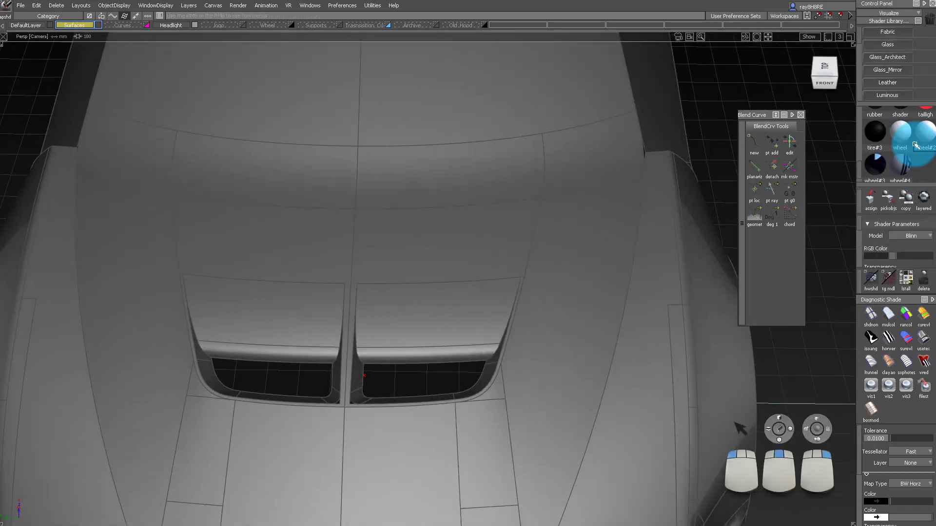
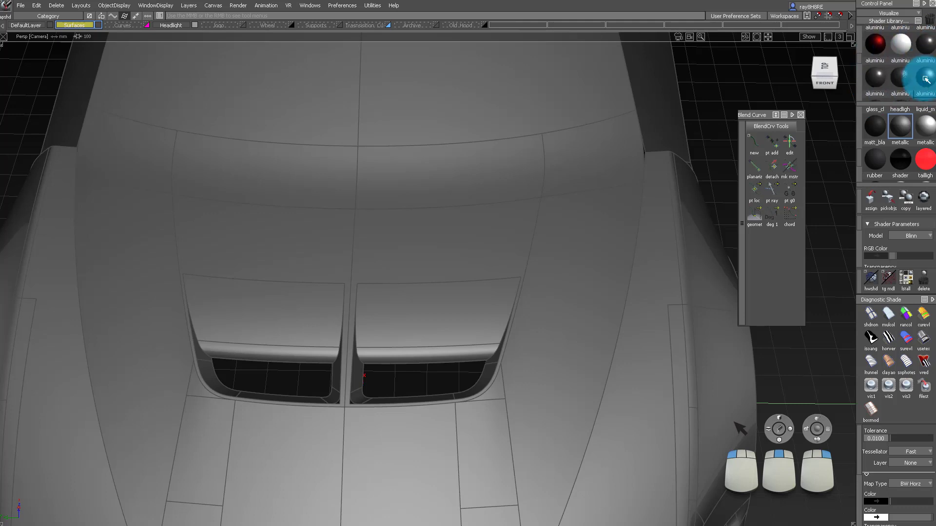
- Assign the dark aluminium shader from the library to the hood's centre panel, the vent walls and their corner fillets
{"action": "left_click", "coordinate": [440, 273]}
{"action": "left_click", "coordinate": [436, 312]}
{"action": "right_click_drag", "start_coordinate": [436, 312], "coordinate": [518, 312], "text": "alt+shift"}
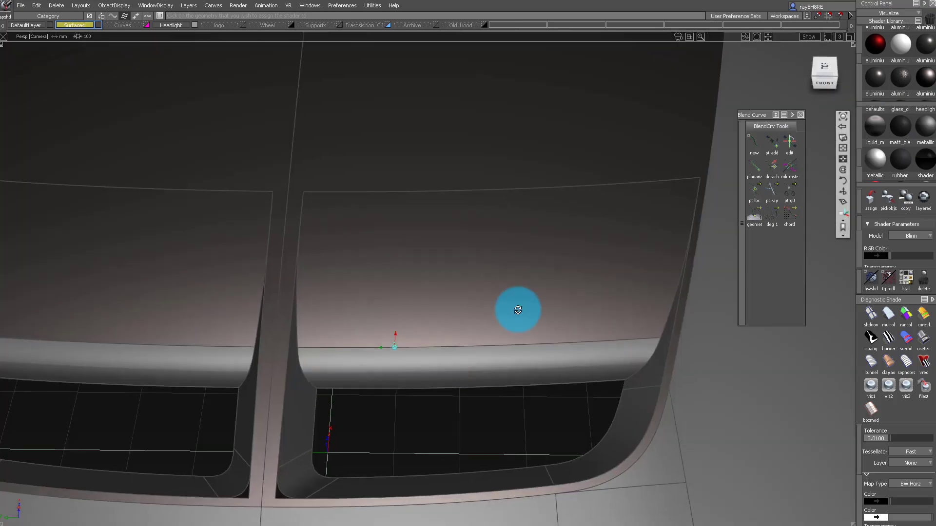
{"action": "left_click_drag", "start_coordinate": [518, 312], "coordinate": [585, 297], "text": "alt+shift"}
{"action": "left_click", "coordinate": [589, 292]}
{"action": "left_click", "coordinate": [597, 285]}
{"action": "right_click_drag", "start_coordinate": [597, 287], "coordinate": [608, 293], "text": "alt+shift"}
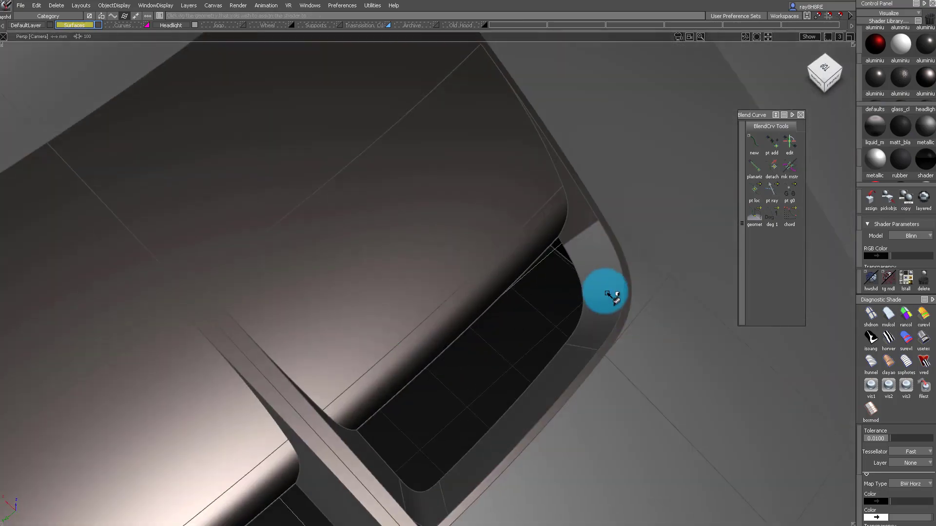
{"action": "left_click_drag", "start_coordinate": [601, 286], "coordinate": [176, 312], "text": "alt+shift"}
{"action": "left_click", "coordinate": [288, 334]}
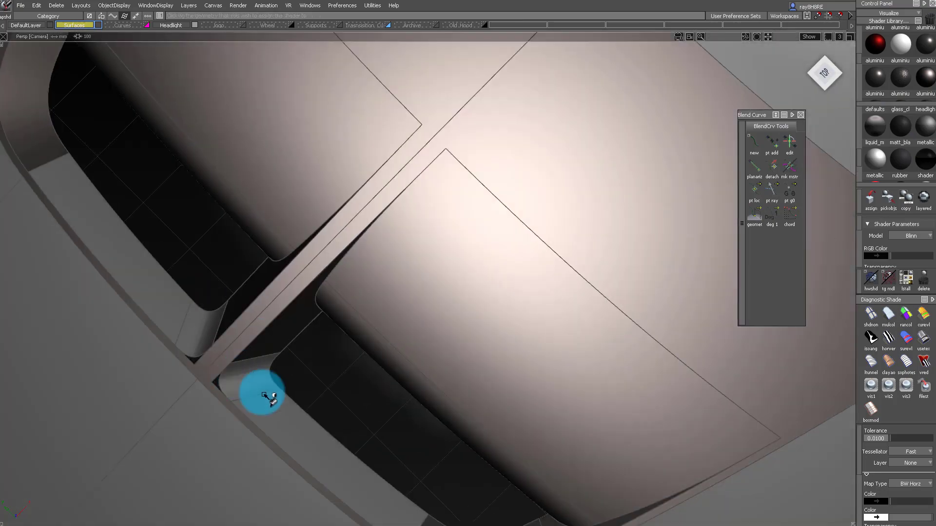
{"action": "left_click", "coordinate": [275, 409]}
{"action": "left_click_drag", "start_coordinate": [283, 404], "coordinate": [468, 249], "text": "alt+shift"}
{"action": "right_click_drag", "start_coordinate": [468, 248], "coordinate": [432, 241], "text": "alt+shift"}
- Untrim the hood's centre panel around the vents to expose the curves with the new rounded inner corners
{"action": "left_click_drag", "start_coordinate": [433, 240], "coordinate": [320, 330], "text": "alt+shift"}
{"action": "left_click_drag", "start_coordinate": [319, 330], "coordinate": [313, 418], "text": "ctrl+shift"}
{"action": "right_click_drag", "start_coordinate": [314, 418], "coordinate": [434, 320], "text": "alt+shift"}
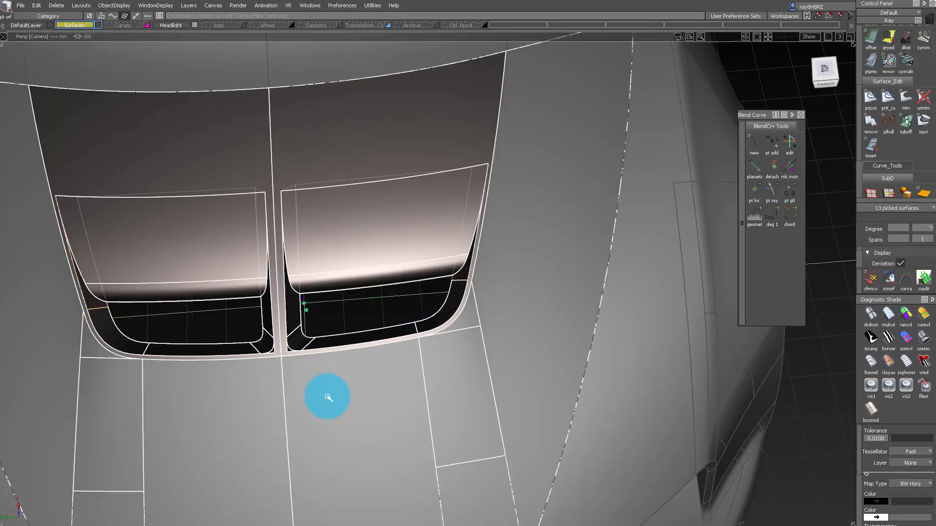
{"action": "right_click_drag", "start_coordinate": [278, 351], "coordinate": [243, 361], "text": "alt+shift"}
{"action": "left_click", "coordinate": [243, 362]}
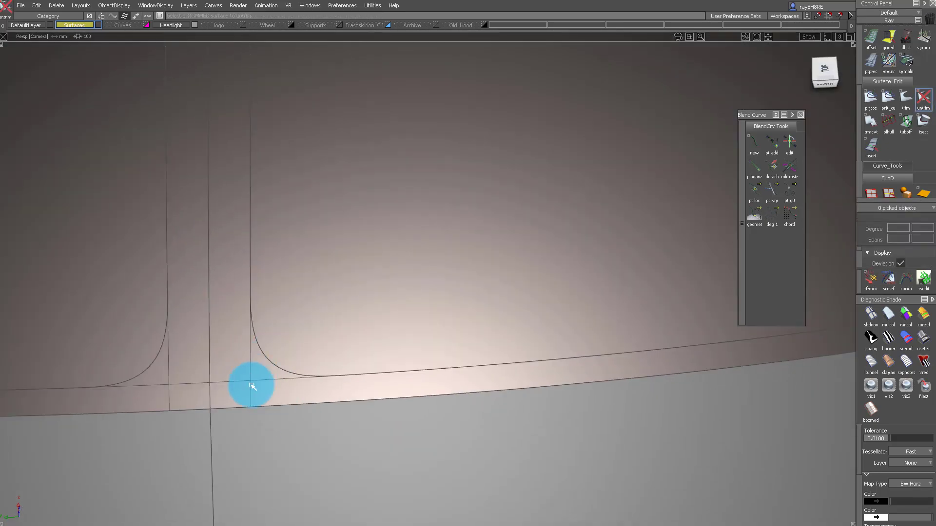
- Trim the hood's centre panel along the rounded vent outline, discarding the region inside it
{"action": "mouse_move", "coordinate": [345, 420]}
{"action": "right_mouse_down", "text": "alt+shift"}
{"action": "mouse_move", "coordinate": [347, 361]}
{"action": "mouse_move", "coordinate": [293, 360]}
{"action": "right_mouse_up", "text": "alt+shift"}
{"action": "right_click_drag", "start_coordinate": [293, 360], "coordinate": [349, 312], "text": "ctrl+shift"}
{"action": "left_click", "coordinate": [349, 278]}
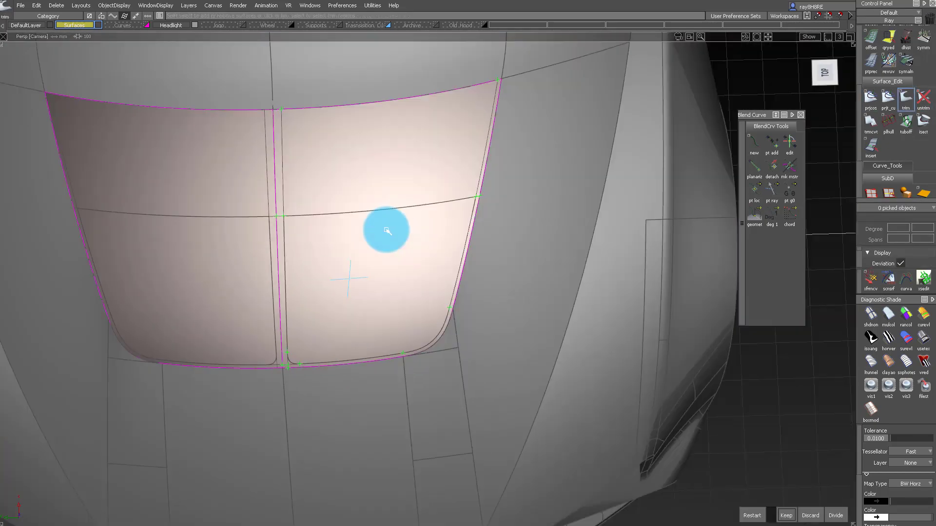
{"action": "left_click", "coordinate": [808, 515]}
- Load the hall environment from the shader library to view the hood with realistic reflections
{"action": "left_click_drag", "start_coordinate": [342, 205], "coordinate": [407, 274], "text": "alt+shift"}
{"action": "right_click_drag", "start_coordinate": [408, 273], "coordinate": [424, 261], "text": "alt+shift"}
{"action": "left_click_drag", "start_coordinate": [889, 13], "coordinate": [885, 43]}
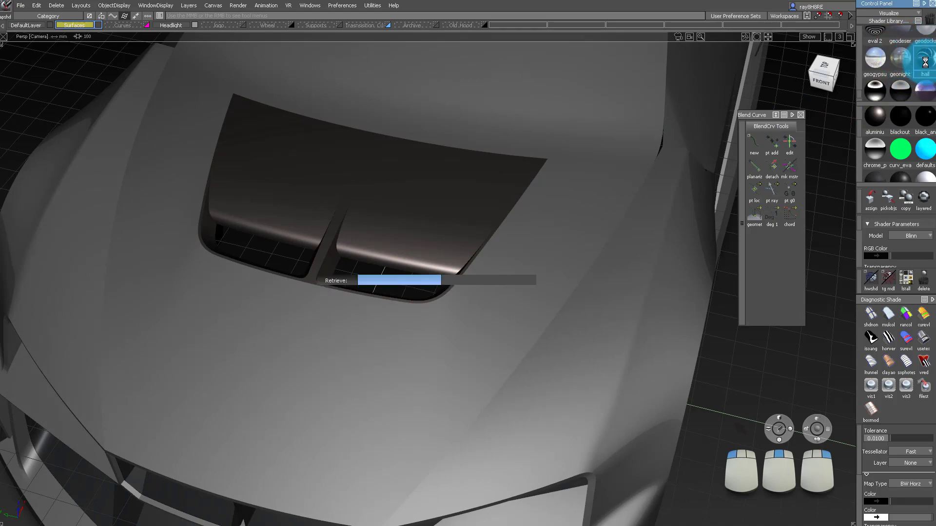
{"action": "left_click_drag", "start_coordinate": [507, 285], "coordinate": [351, 234], "text": "alt+shift"}
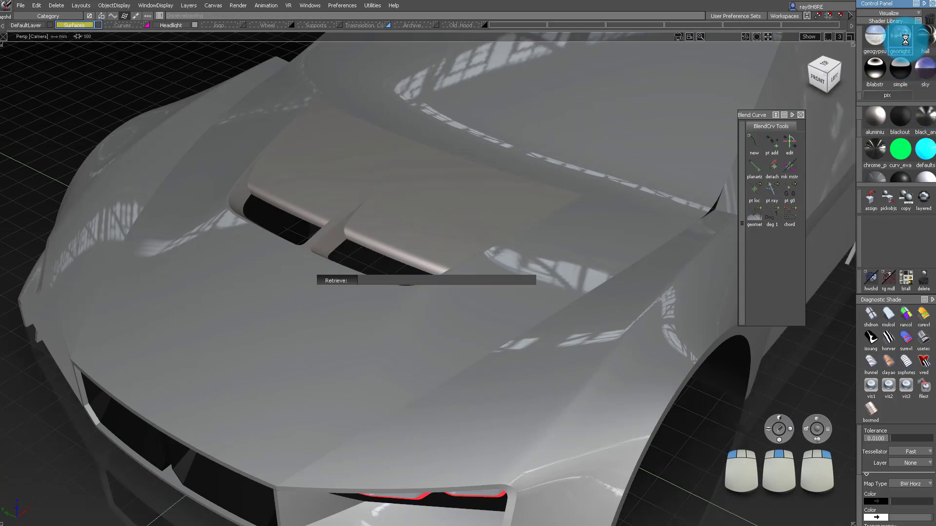
- Try the geonight, country and geodocks environments on the car, and return to the hall environment
{"action": "left_click_drag", "start_coordinate": [500, 234], "coordinate": [462, 238], "text": "alt+shift"}
{"action": "left_click_drag", "start_coordinate": [380, 248], "coordinate": [439, 244], "text": "alt+shift"}
{"action": "scroll", "coordinate": [908, 57], "scroll_direction": "up", "scroll_amount": 5}
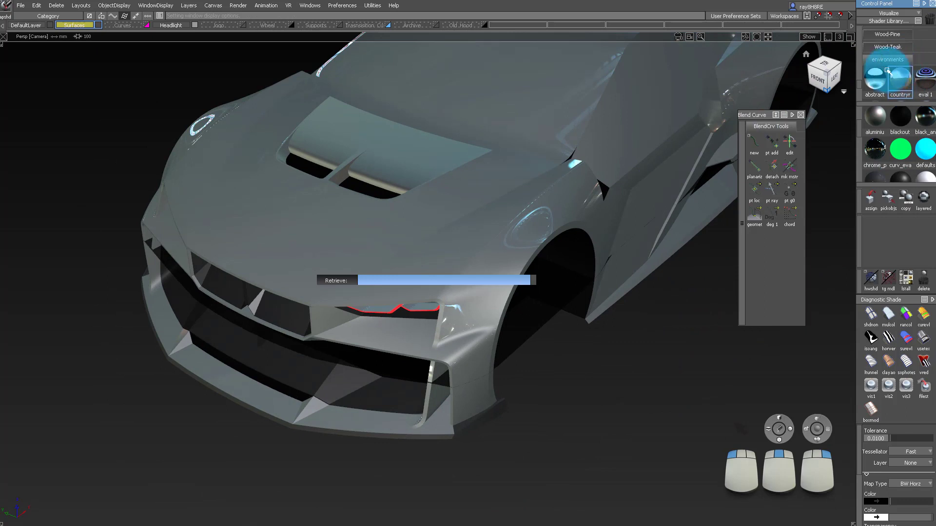
{"action": "left_click", "coordinate": [876, 96]}
{"action": "scroll", "coordinate": [911, 78], "scroll_direction": "down", "scroll_amount": 1}
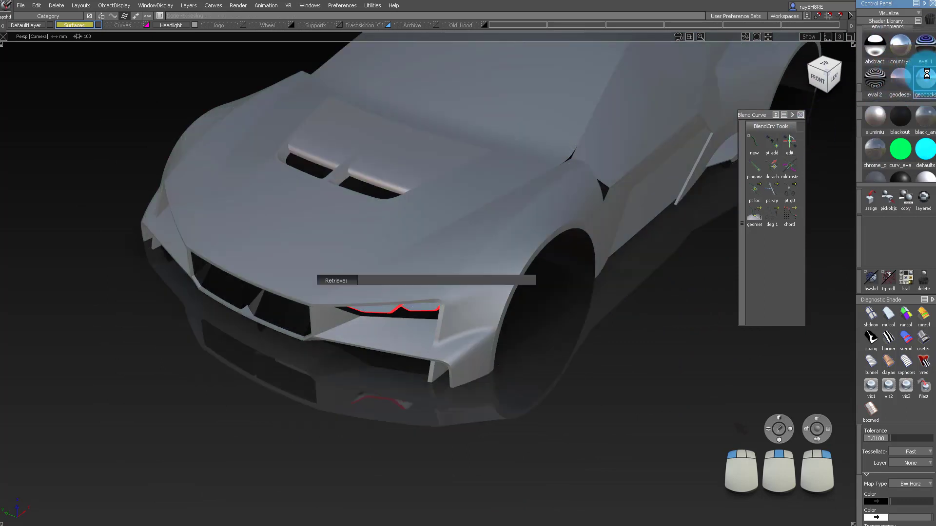
{"action": "scroll", "coordinate": [926, 78], "scroll_direction": "down", "scroll_amount": 1}
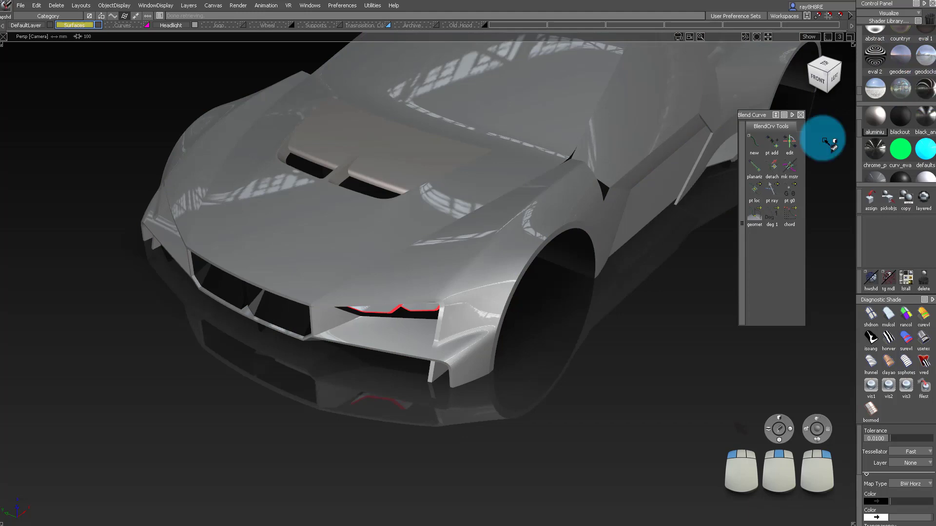
{"action": "left_click_drag", "start_coordinate": [828, 138], "coordinate": [453, 176], "text": "alt+shift"}
{"action": "right_click_drag", "start_coordinate": [480, 211], "coordinate": [352, 127], "text": "alt+shift"}
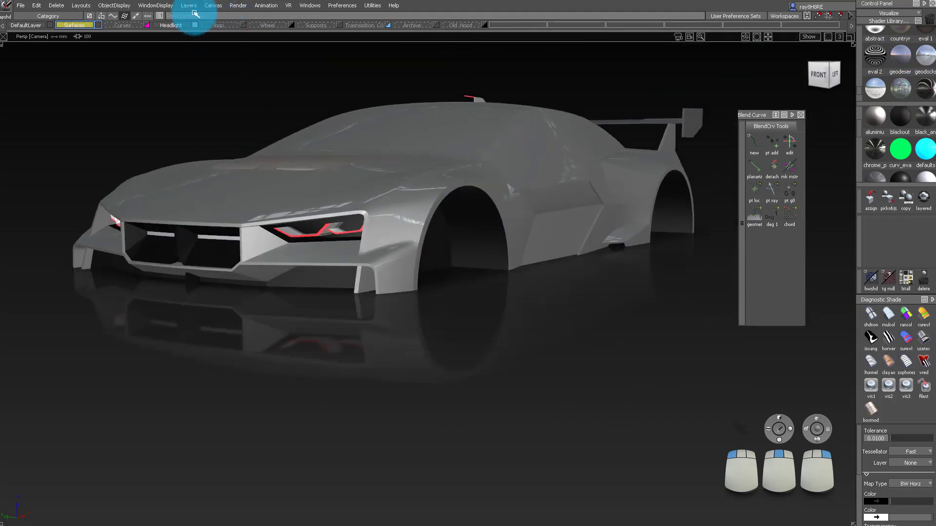
- Open the environment settings of the hardware shading options and set the ground plane height to -350
{"action": "left_click", "coordinate": [107, 7]}
{"action": "mouse_move", "coordinate": [166, 8]}
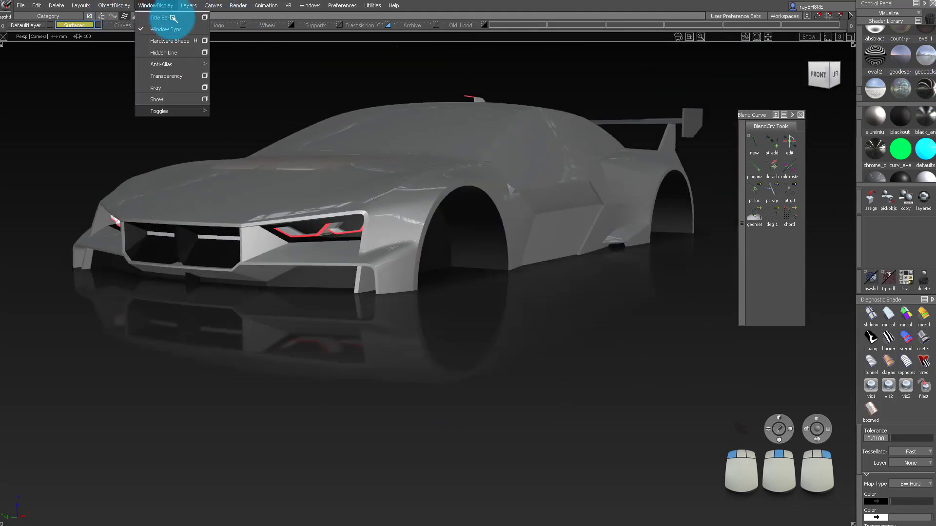
{"action": "left_click", "coordinate": [204, 42]}
{"action": "left_click", "coordinate": [157, 210]}
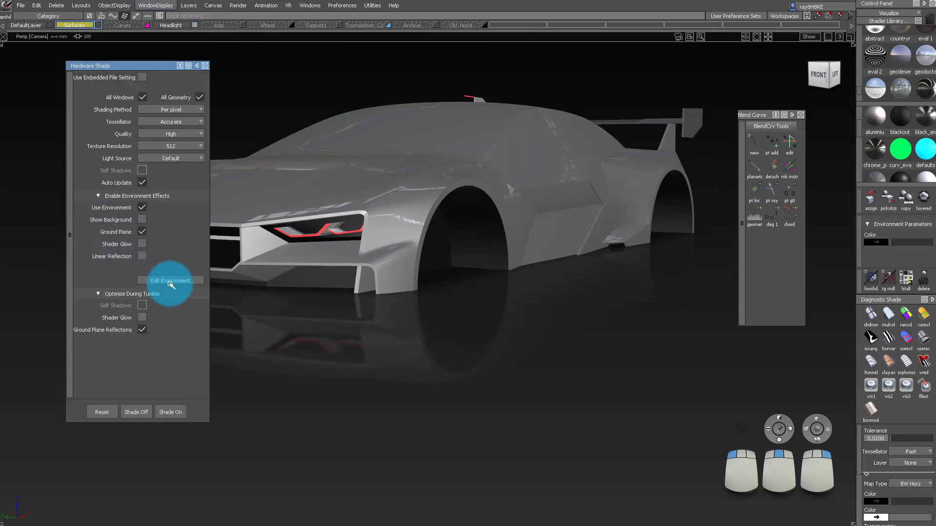
{"action": "left_click_drag", "start_coordinate": [289, 130], "coordinate": [495, 161]}
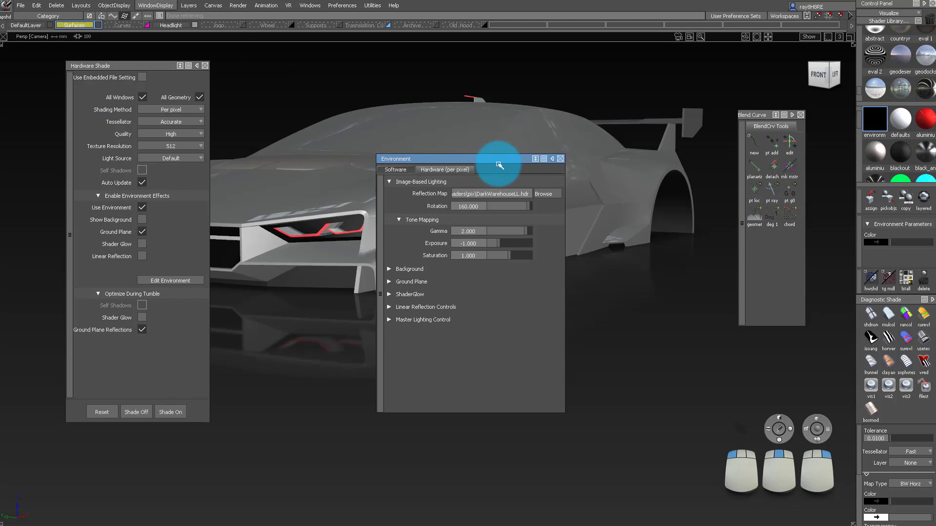
{"action": "left_click", "coordinate": [406, 283]}
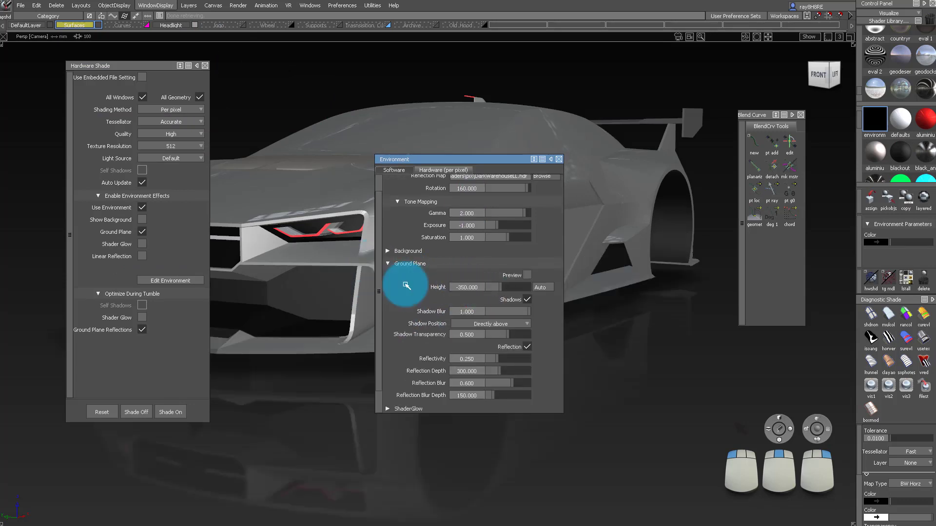
- Set the environment's ground plane height to -320 and check it against the front wheel's contact with the ground
{"action": "mouse_move", "coordinate": [680, 228]}
{"action": "left_mouse_down", "text": "alt+shift"}
{"action": "mouse_move", "coordinate": [525, 232]}
{"action": "mouse_move", "coordinate": [681, 236]}
{"action": "left_mouse_up", "text": "alt+shift"}
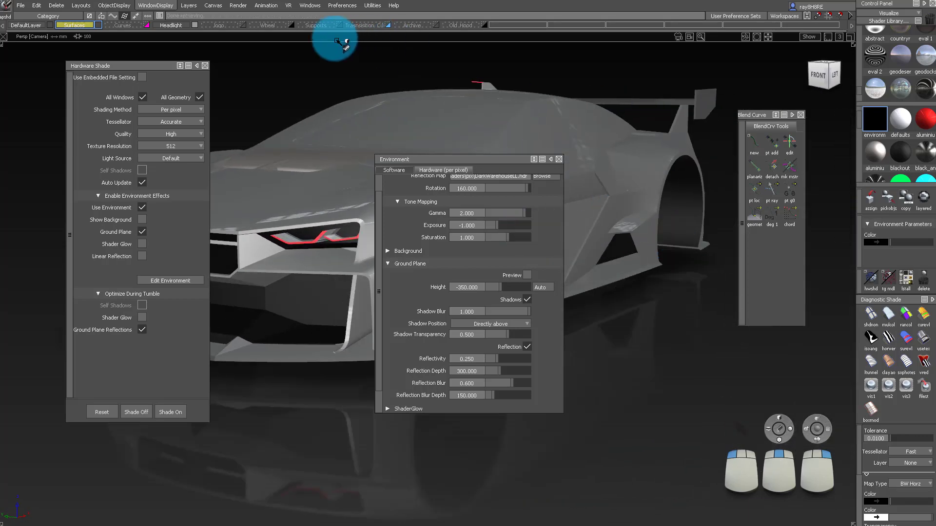
{"action": "left_click_drag", "start_coordinate": [607, 242], "coordinate": [560, 161], "text": "alt+shift"}
{"action": "left_click", "coordinate": [558, 159]}
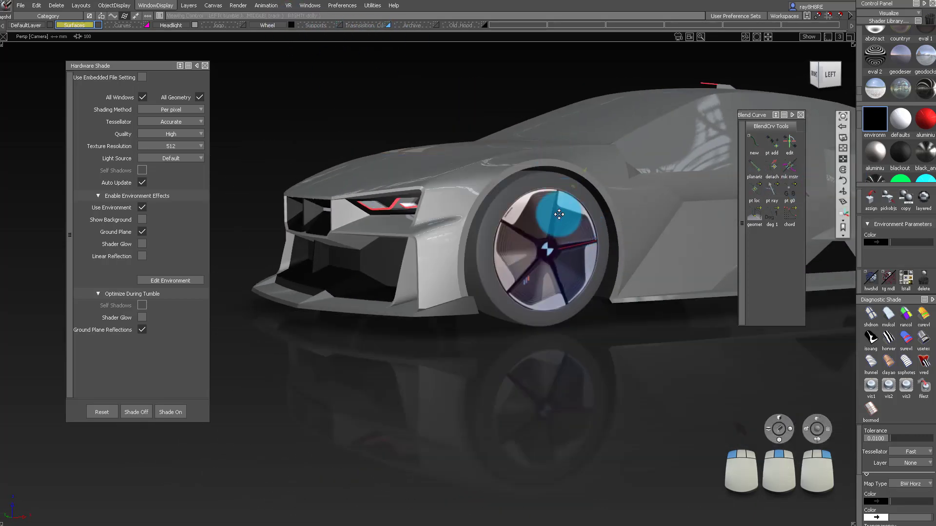
{"action": "left_click_drag", "start_coordinate": [558, 215], "coordinate": [529, 157], "text": "alt+shift"}
{"action": "right_click_drag", "start_coordinate": [528, 157], "coordinate": [504, 242], "text": "alt+shift"}
{"action": "left_click_drag", "start_coordinate": [503, 243], "coordinate": [500, 216], "text": "alt+shift"}
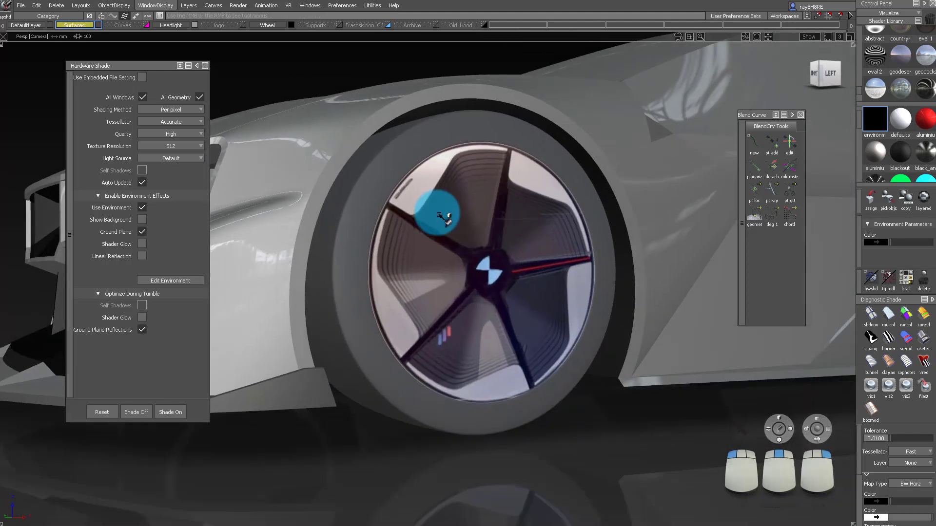
{"action": "left_click", "coordinate": [169, 280]}
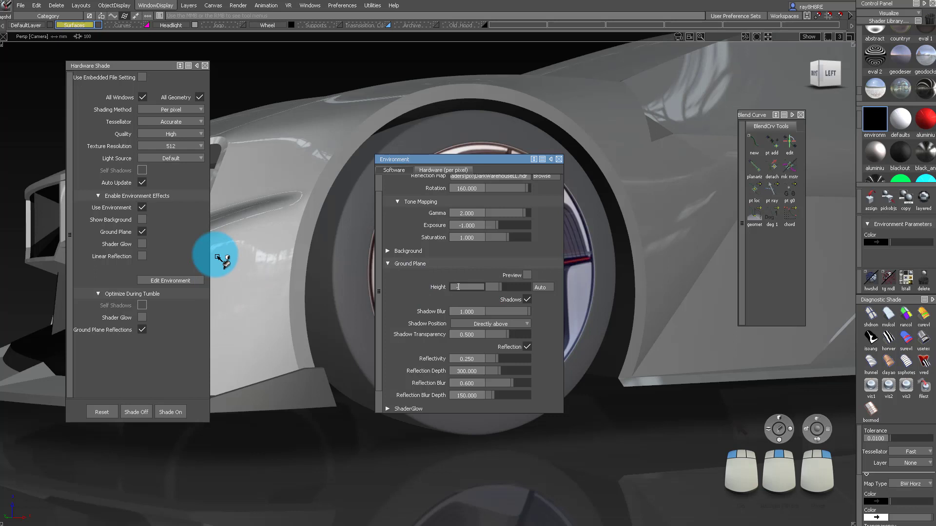
{"action": "type", "text": "-320"}
{"action": "key", "text": "Return"}
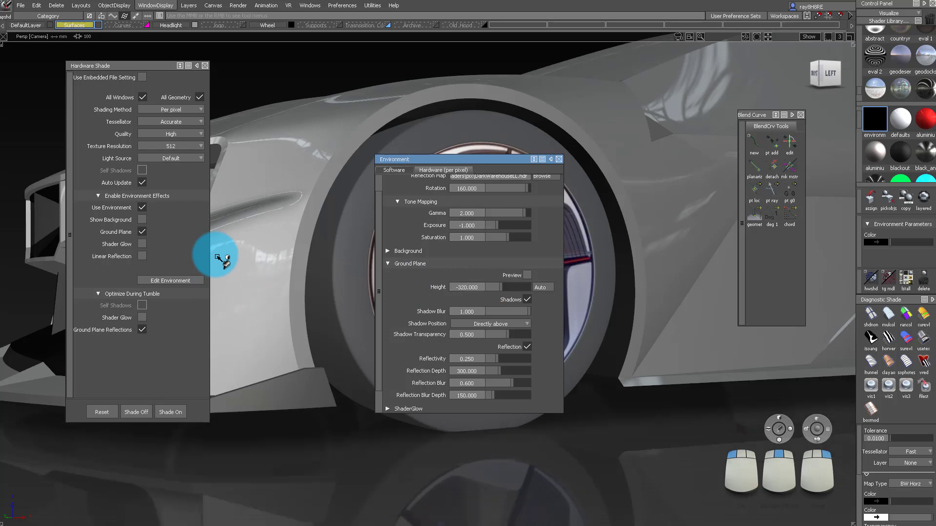
{"action": "left_click", "coordinate": [560, 159]}
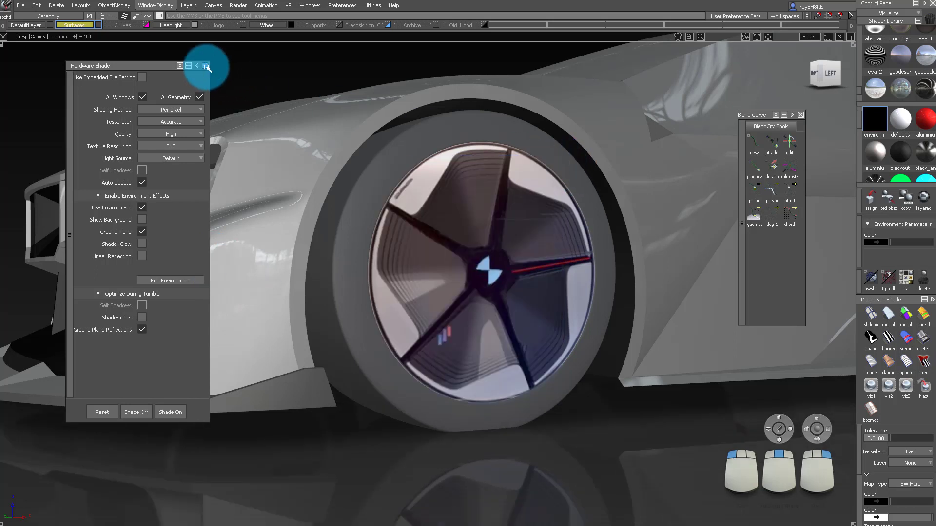
{"action": "left_click", "coordinate": [206, 66]}
- Darken the colour and specular of the body's Metallic_Paint_Black_Satin shader, with spec. rolloff 0.05 and eccentricity 0.2
{"action": "right_click_drag", "start_coordinate": [380, 190], "coordinate": [336, 205], "text": "alt+shift"}
{"action": "left_click_drag", "start_coordinate": [336, 205], "coordinate": [470, 282], "text": "alt+shift"}
{"action": "middle_click_drag", "start_coordinate": [470, 282], "coordinate": [441, 368], "text": "alt+shift"}
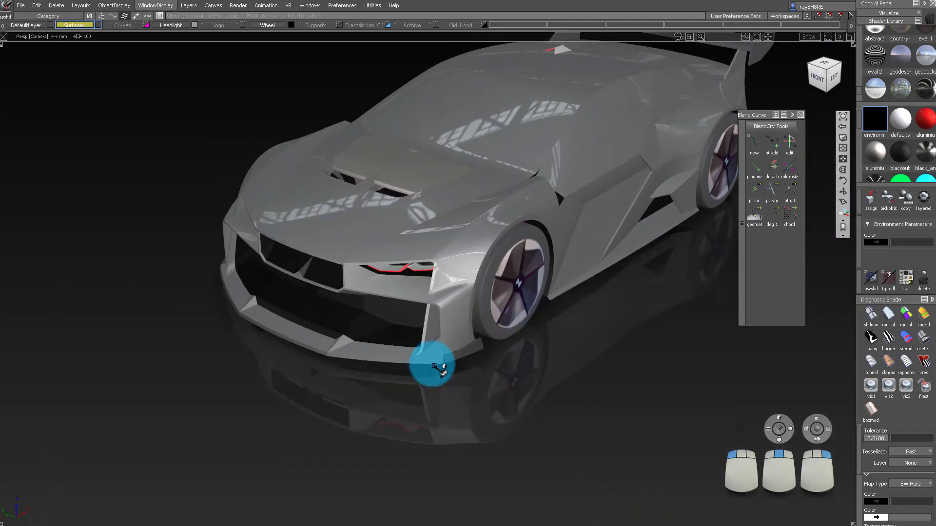
{"action": "left_click_drag", "start_coordinate": [440, 368], "coordinate": [412, 308], "text": "alt+shift"}
{"action": "right_click_drag", "start_coordinate": [413, 308], "coordinate": [440, 316], "text": "ctrl+shift"}
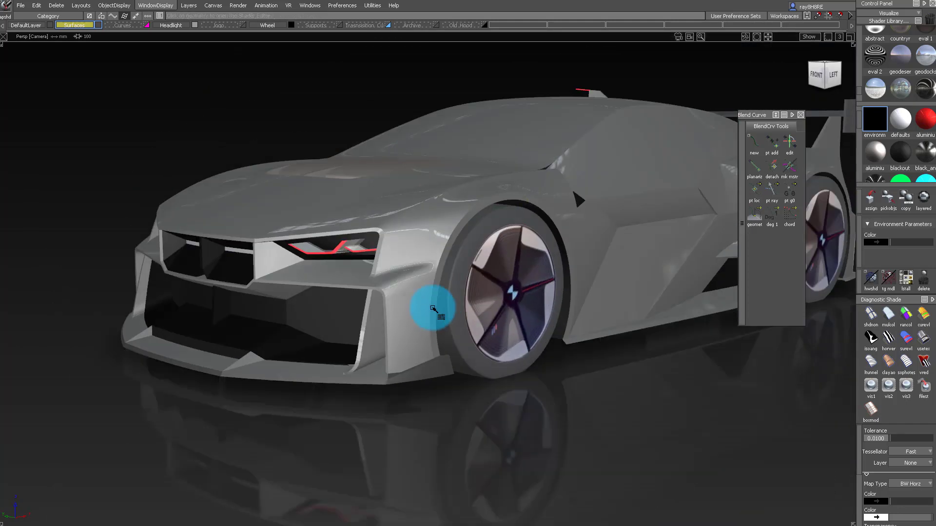
{"action": "left_click", "coordinate": [409, 257]}
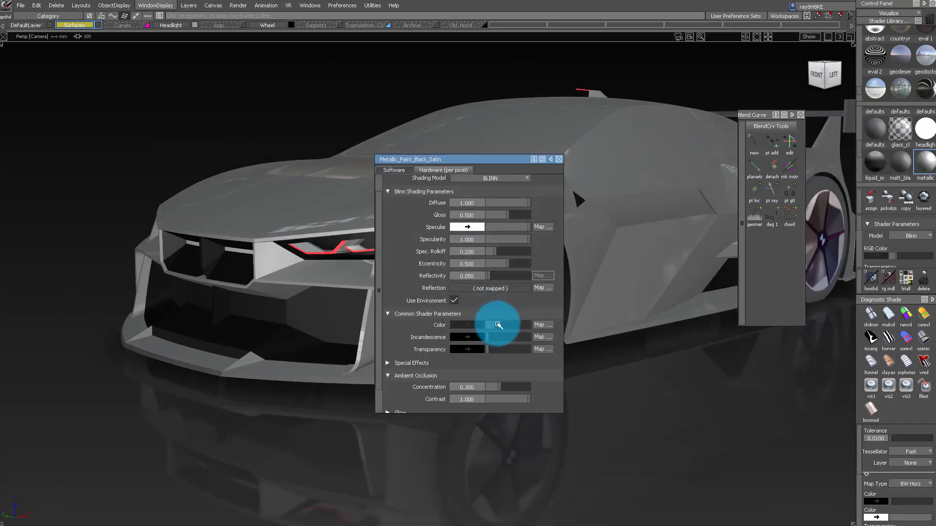
{"action": "left_click_drag", "start_coordinate": [497, 324], "coordinate": [491, 326]}
{"action": "left_click_drag", "start_coordinate": [524, 227], "coordinate": [501, 232]}
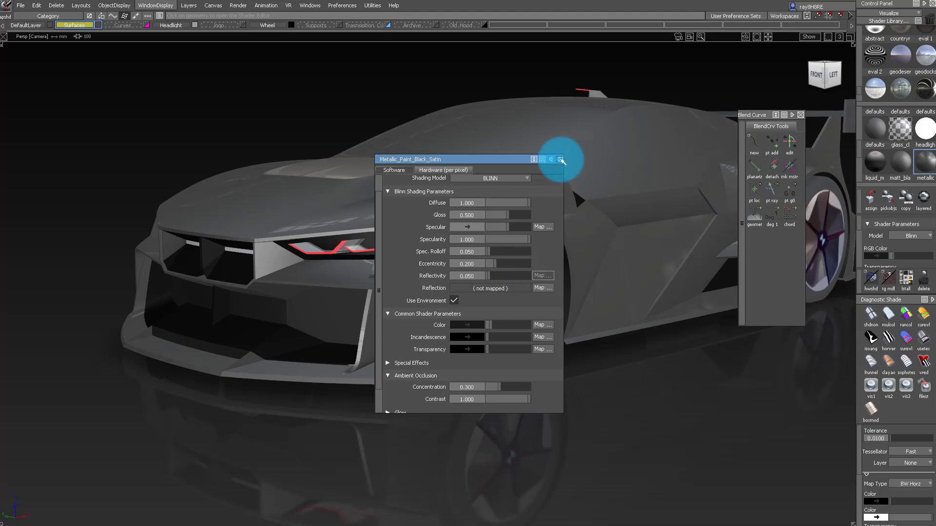
{"action": "left_click", "coordinate": [561, 160]}
- Darken the colour of the front tyre's Rubber shader to black
{"action": "left_click_drag", "start_coordinate": [560, 160], "coordinate": [459, 209], "text": "alt+shift"}
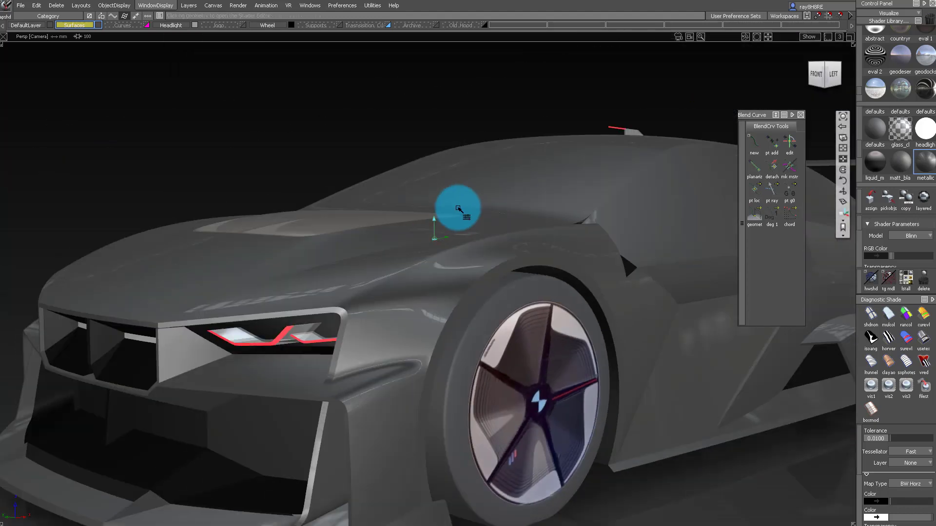
{"action": "left_click", "coordinate": [463, 323]}
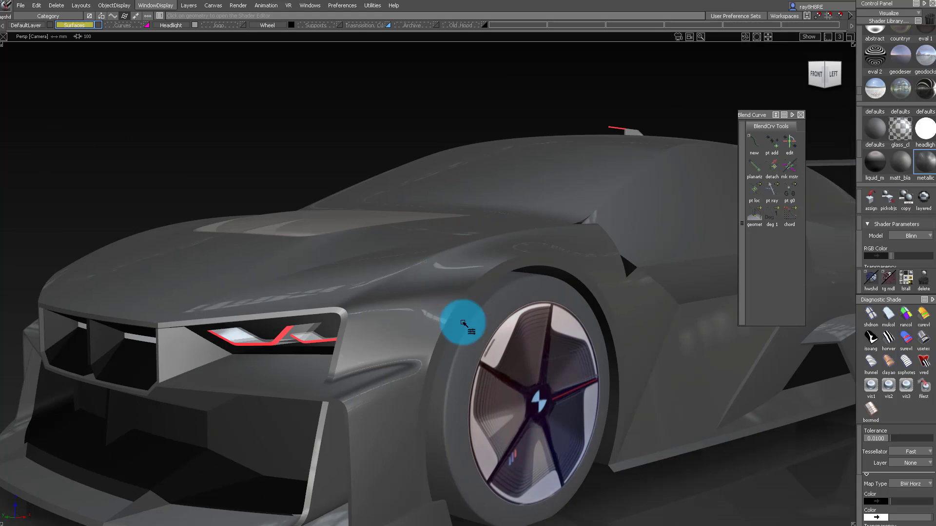
{"action": "left_click", "coordinate": [504, 292]}
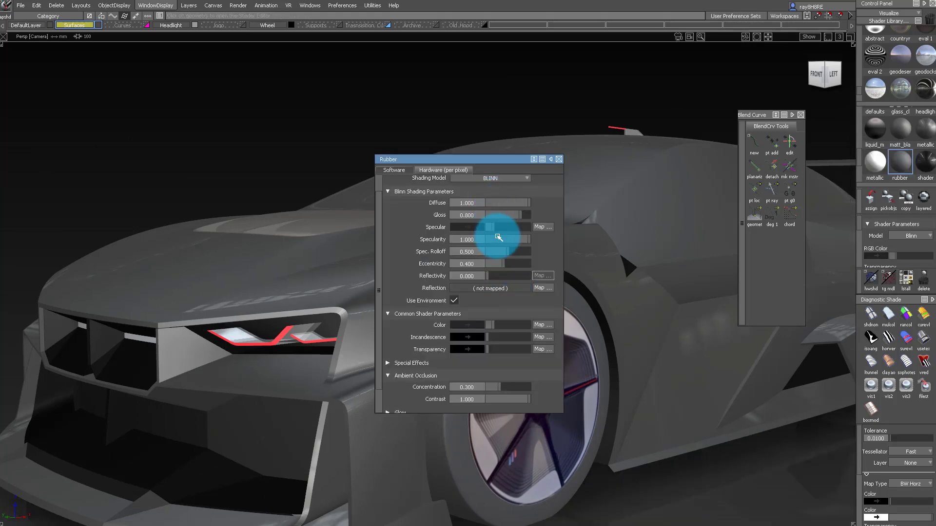
{"action": "left_click_drag", "start_coordinate": [500, 322], "coordinate": [444, 320]}
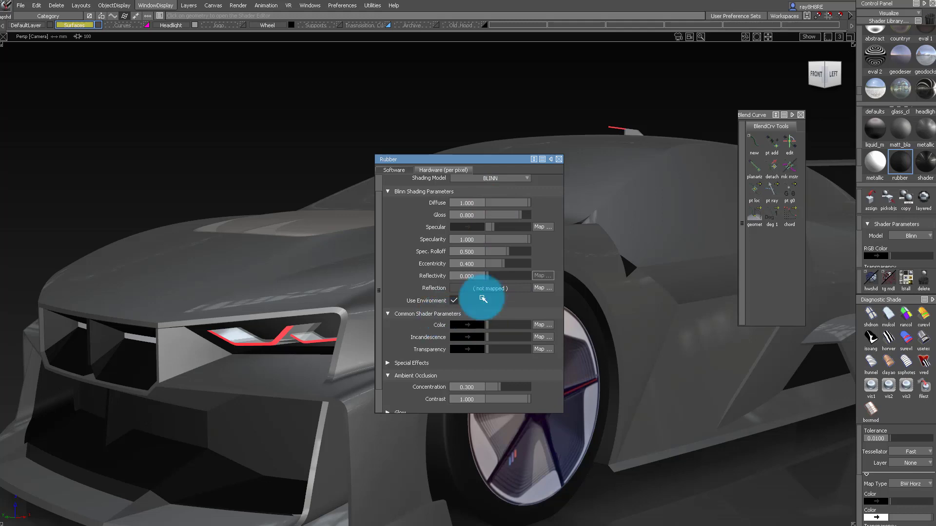
{"action": "left_click_drag", "start_coordinate": [640, 243], "coordinate": [551, 160], "text": "alt+shift"}
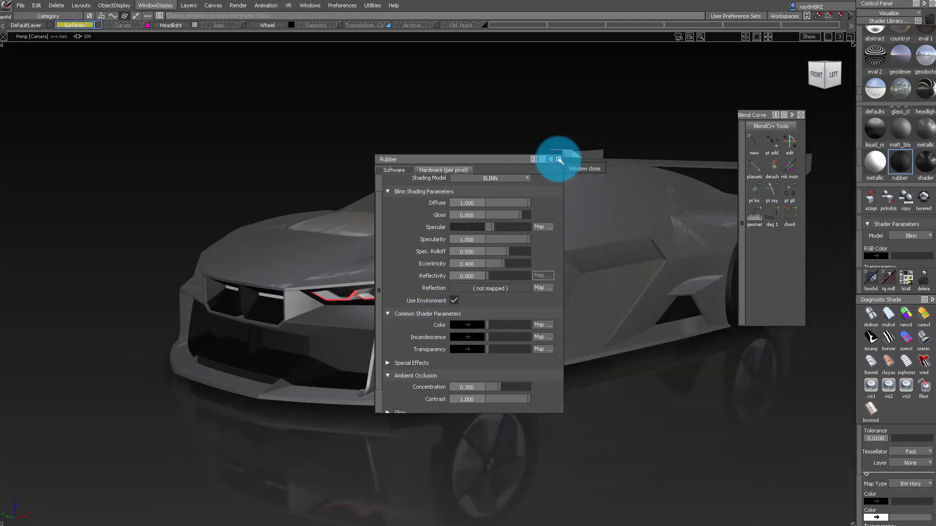
{"action": "left_click", "coordinate": [559, 159]}
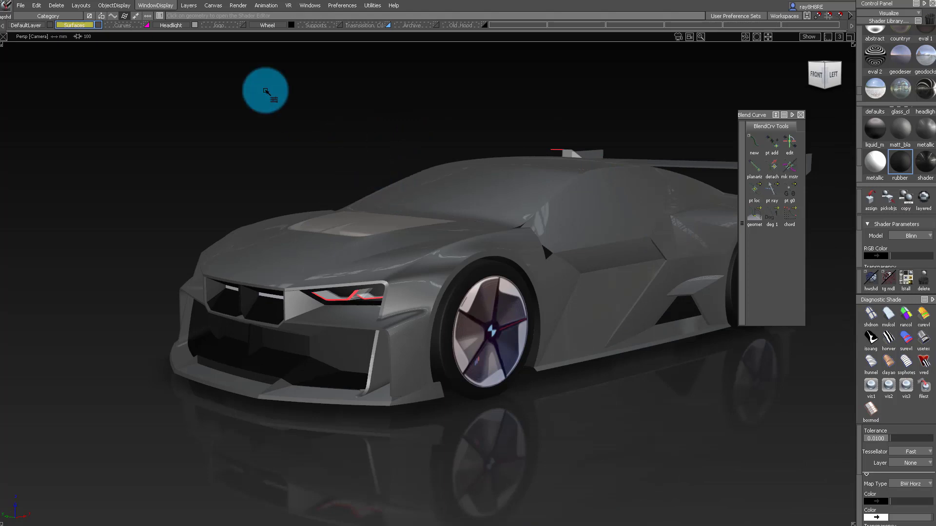
- Turn off the ground plane reflection in the hardware shading environment settings and lower the shadow blur
{"action": "left_click", "coordinate": [130, 9]}
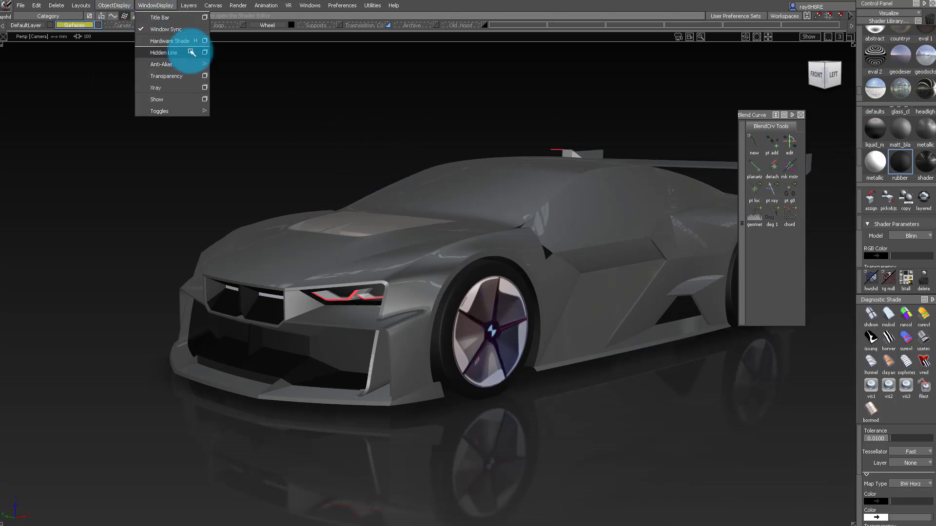
{"action": "left_click", "coordinate": [205, 41]}
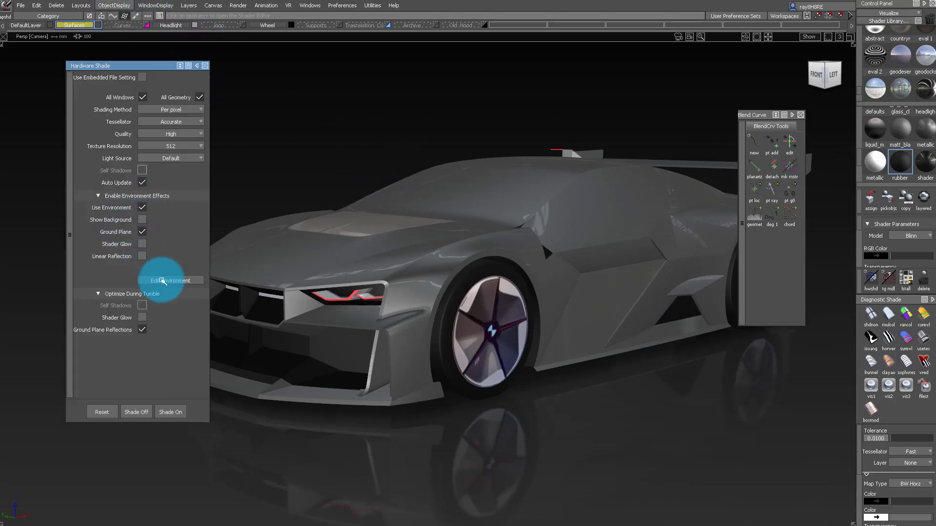
{"action": "left_click", "coordinate": [163, 282]}
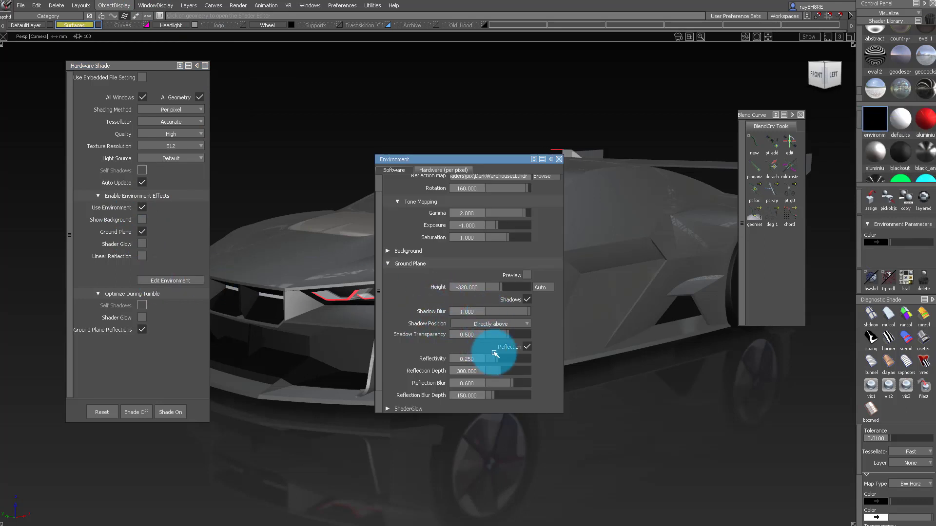
{"action": "left_click", "coordinate": [527, 348]}
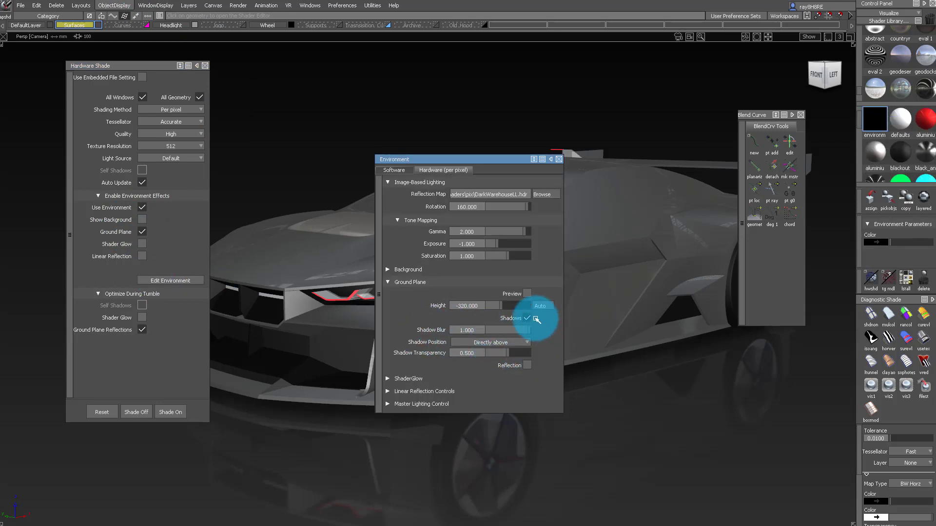
{"action": "left_click_drag", "start_coordinate": [689, 324], "coordinate": [721, 328], "text": "alt+shift"}
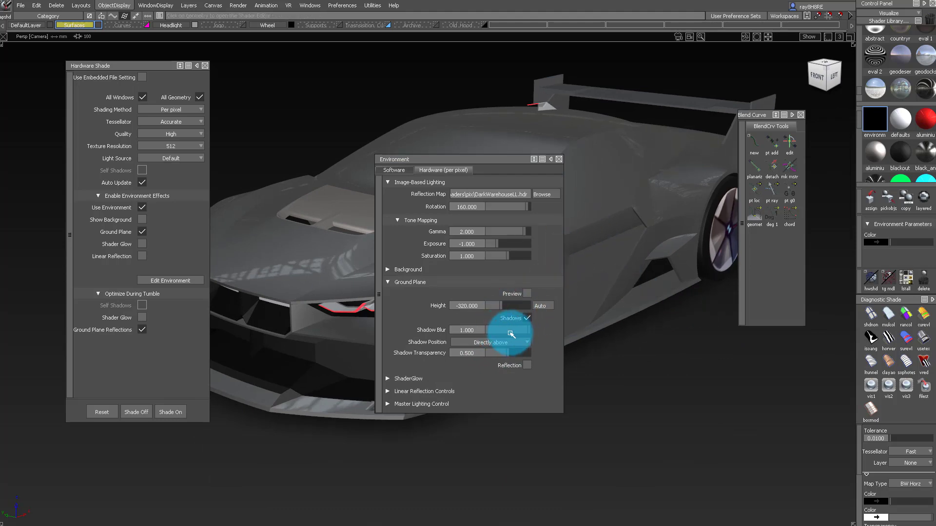
{"action": "left_click_drag", "start_coordinate": [510, 334], "coordinate": [471, 336]}
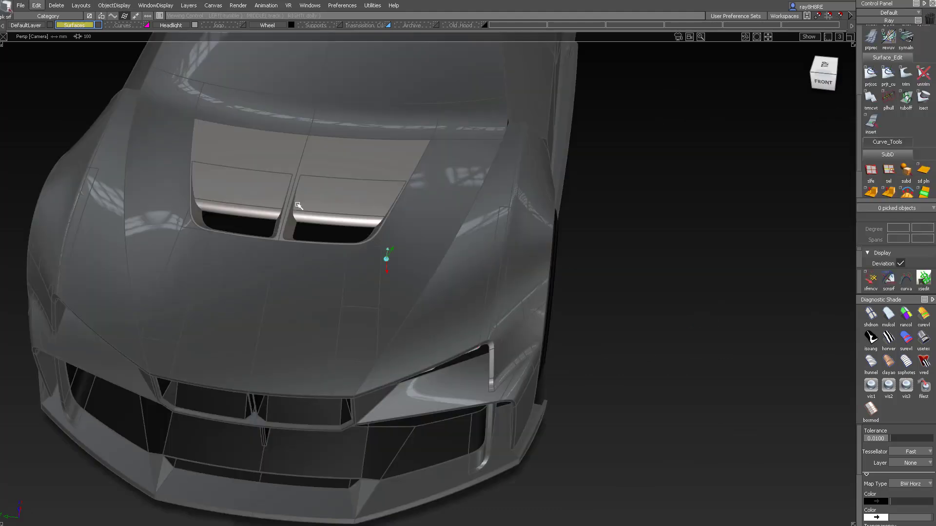
- Examine the hood vent's inner corner where the side wall meets the rounded lip
{"action": "left_click_drag", "start_coordinate": [253, 175], "coordinate": [336, 186], "text": "alt+shift"}
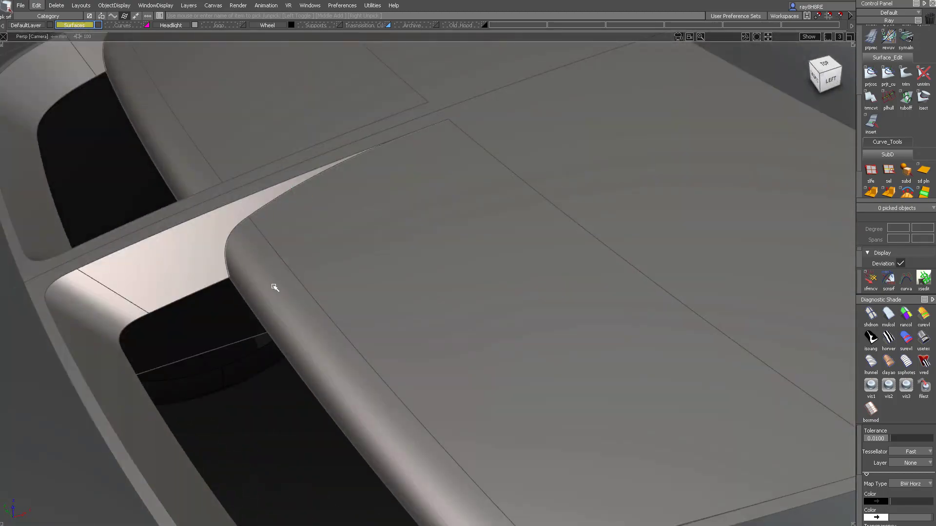
{"action": "left_click", "coordinate": [274, 288]}
{"action": "left_click_drag", "start_coordinate": [274, 288], "coordinate": [309, 151], "text": "alt+shift"}
{"action": "left_click", "coordinate": [315, 205]}
{"action": "middle_click_drag", "start_coordinate": [309, 150], "coordinate": [399, 213]}
{"action": "left_click", "coordinate": [399, 213]}
{"action": "left_click_drag", "start_coordinate": [400, 214], "coordinate": [192, 109], "text": "alt+shift"}
{"action": "right_click_drag", "start_coordinate": [192, 109], "coordinate": [297, 207], "text": "alt+shift"}
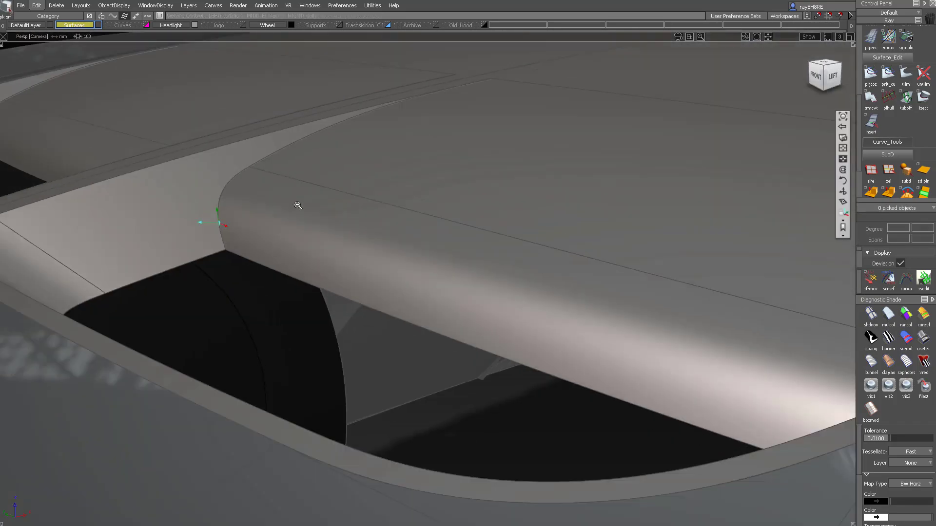
{"action": "left_click_drag", "start_coordinate": [297, 207], "coordinate": [308, 246], "text": "alt+shift"}
{"action": "scroll", "coordinate": [880, 105], "scroll_direction": "up", "scroll_amount": 3}
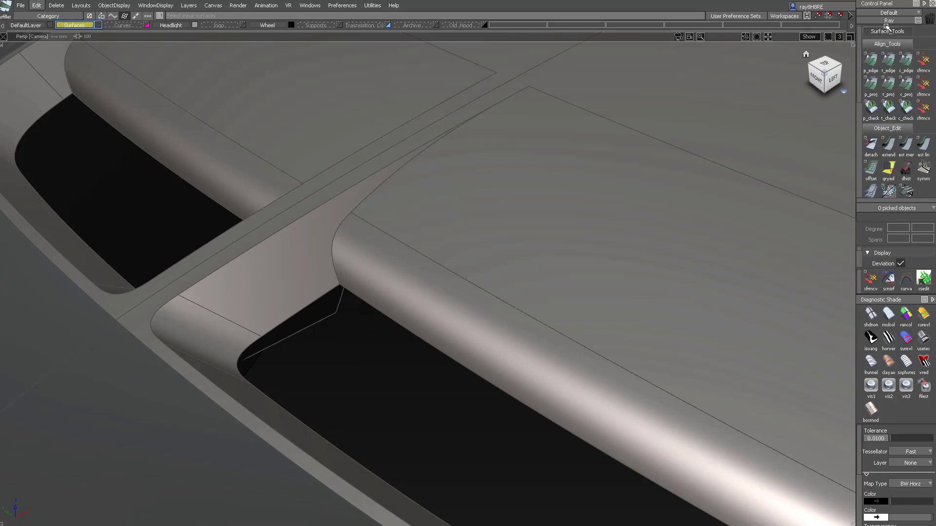
- Try a G2 surface fillet with a chordal length of 25 between the vent's inner side wall and the rounded lip and upper panel
{"action": "left_click", "coordinate": [887, 31]}
{"action": "double_click", "coordinate": [907, 48]}
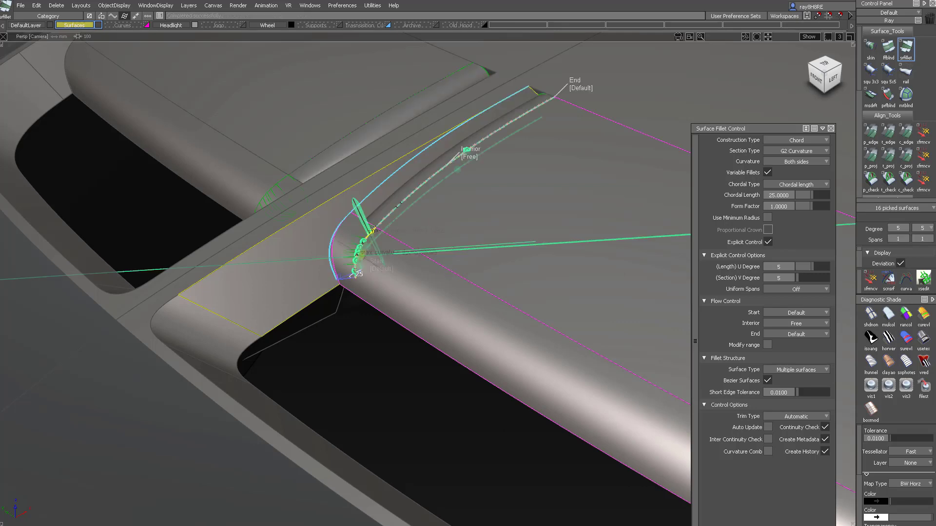
{"action": "key", "text": "ctrl+z"}
{"action": "left_click_drag", "start_coordinate": [290, 251], "coordinate": [663, 192], "text": "alt+shift"}
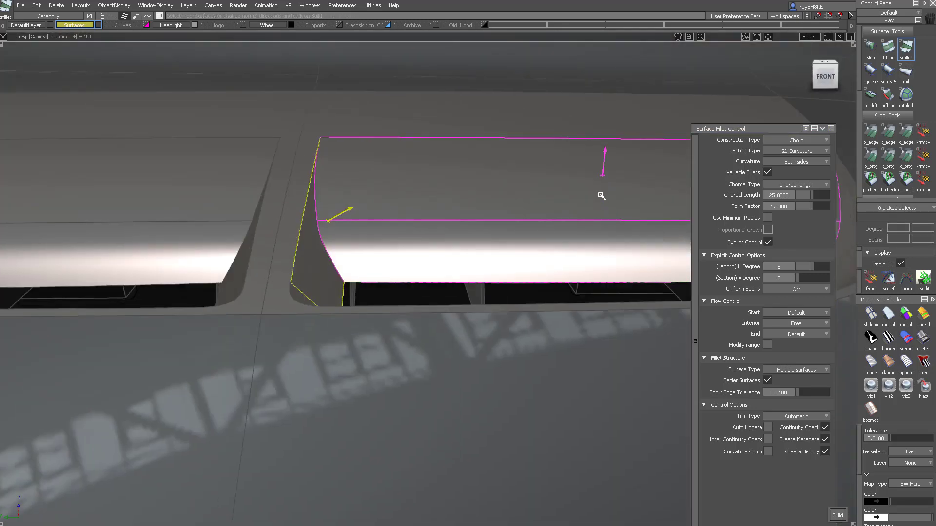
{"action": "key", "text": "space"}
{"action": "left_click_drag", "start_coordinate": [392, 219], "coordinate": [363, 186], "text": "alt+shift"}
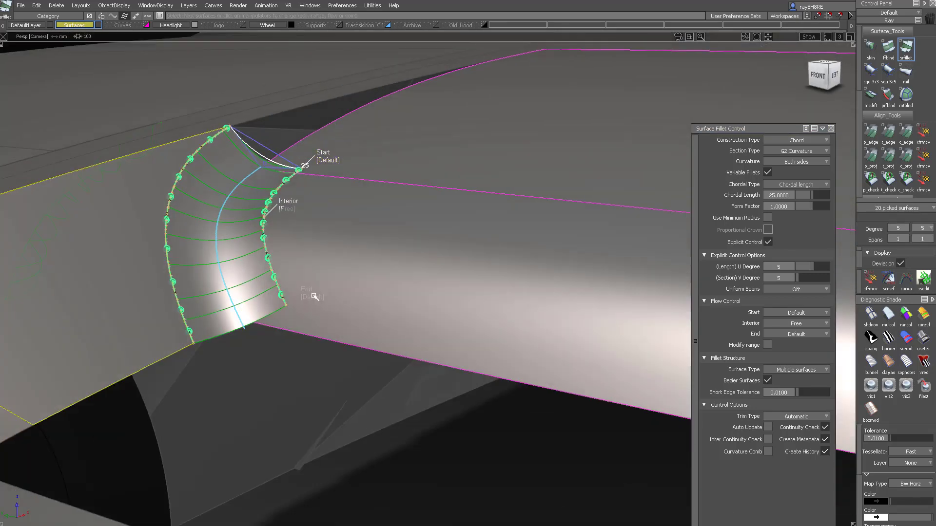
{"action": "left_click_drag", "start_coordinate": [228, 113], "coordinate": [381, 148], "text": "alt+shift"}
{"action": "key", "text": "ctrl+z"}
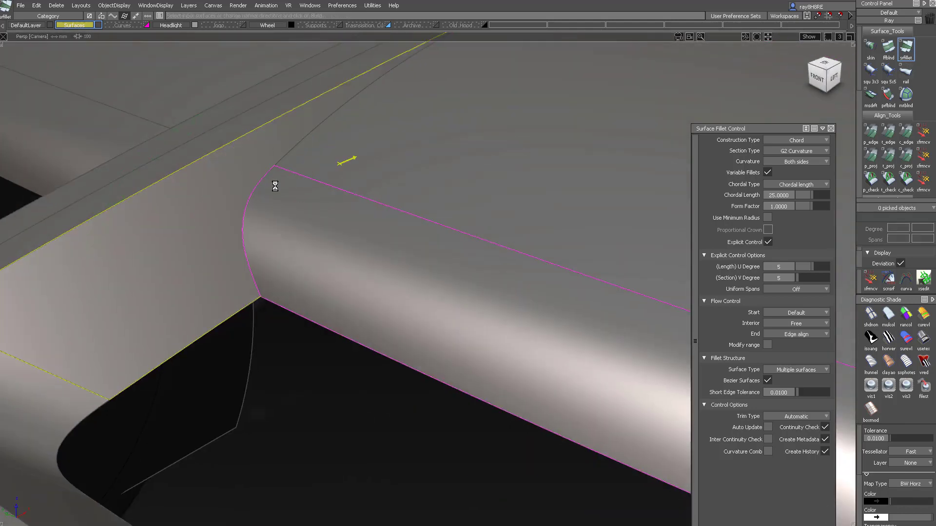
- Try the fillet between the side wall and the rounded lip alone, with the end flow control set to Edge align
{"action": "left_click", "coordinate": [283, 212]}
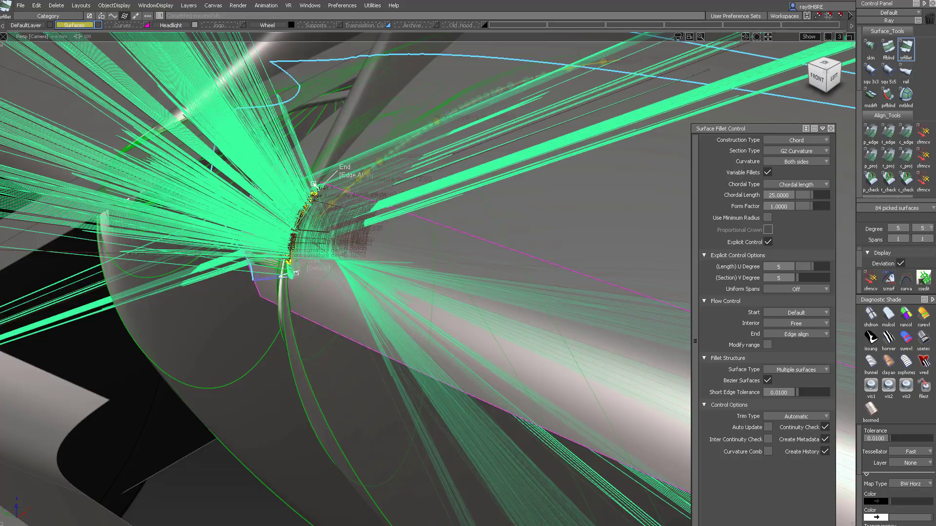
{"action": "left_click_drag", "start_coordinate": [385, 268], "coordinate": [307, 295], "text": "alt+shift"}
{"action": "right_click_drag", "start_coordinate": [307, 295], "coordinate": [551, 384], "text": "alt+shift"}
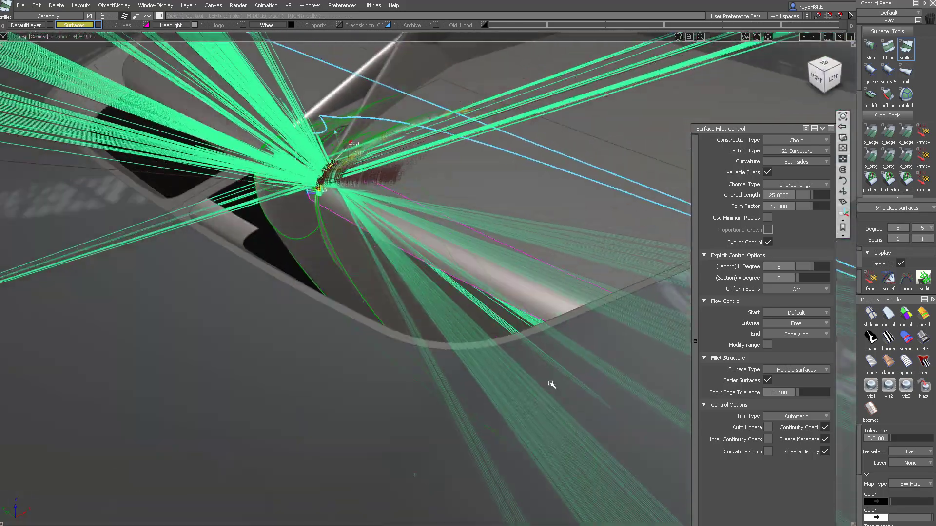
{"action": "key", "text": "ctrl+z"}
- Build the surface fillet between the vent's inner side wall and the rounded lip with G2 curvature and a chordal length of 25
{"action": "left_click_drag", "start_coordinate": [425, 235], "coordinate": [414, 239], "text": "alt+shift"}
{"action": "right_click_drag", "start_coordinate": [414, 238], "coordinate": [368, 215], "text": "alt+shift"}
{"action": "left_click_drag", "start_coordinate": [347, 187], "coordinate": [263, 188], "text": "alt+shift"}
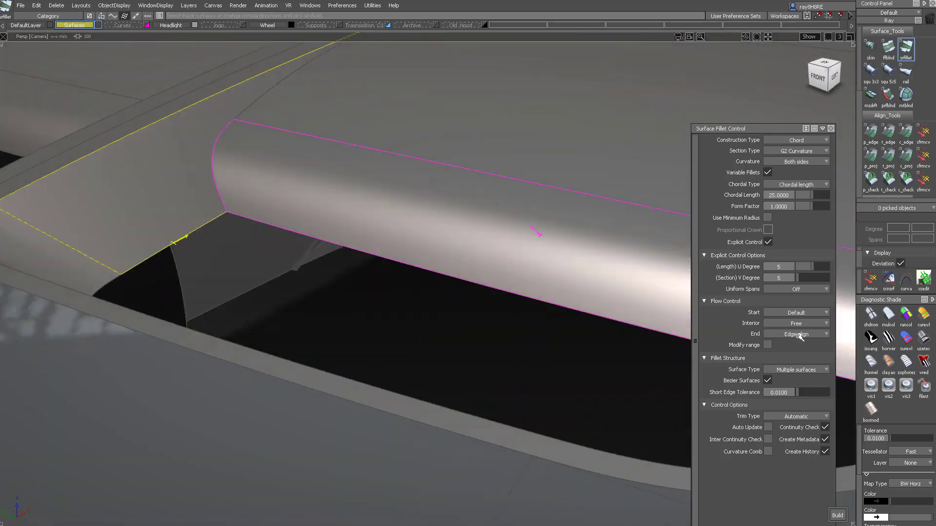
{"action": "left_click_drag", "start_coordinate": [428, 206], "coordinate": [282, 258], "text": "alt+shift"}
{"action": "left_click", "coordinate": [281, 258]}
{"action": "left_click_drag", "start_coordinate": [305, 212], "coordinate": [217, 138], "text": "alt+shift"}
- Extend the fillet's curve-on-surface past the side wall's upper edge, removing its construction history, and trim the wall along it
{"action": "key", "text": "ctrl+z"}
{"action": "key", "text": "ctrl+z"}
{"action": "key", "text": "ctrl+z"}
{"action": "key", "text": "ctrl+z"}
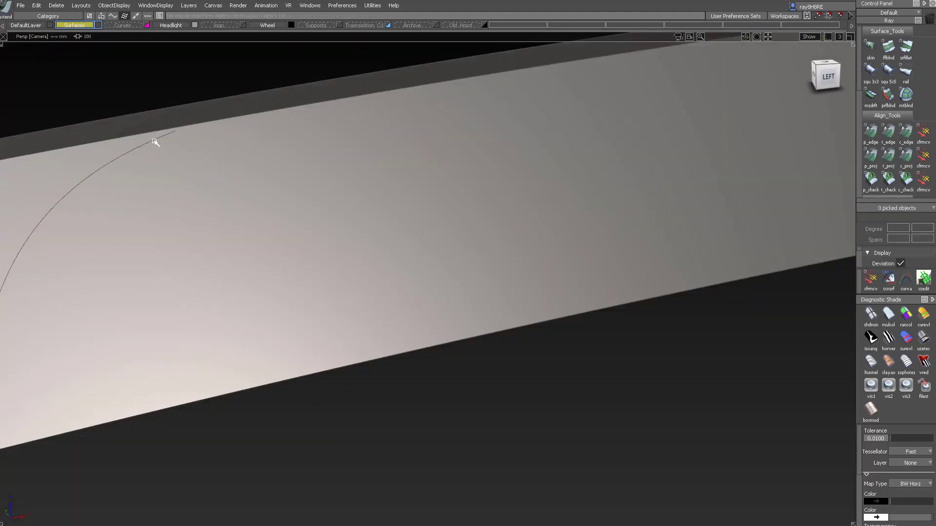
{"action": "left_click", "coordinate": [154, 141]}
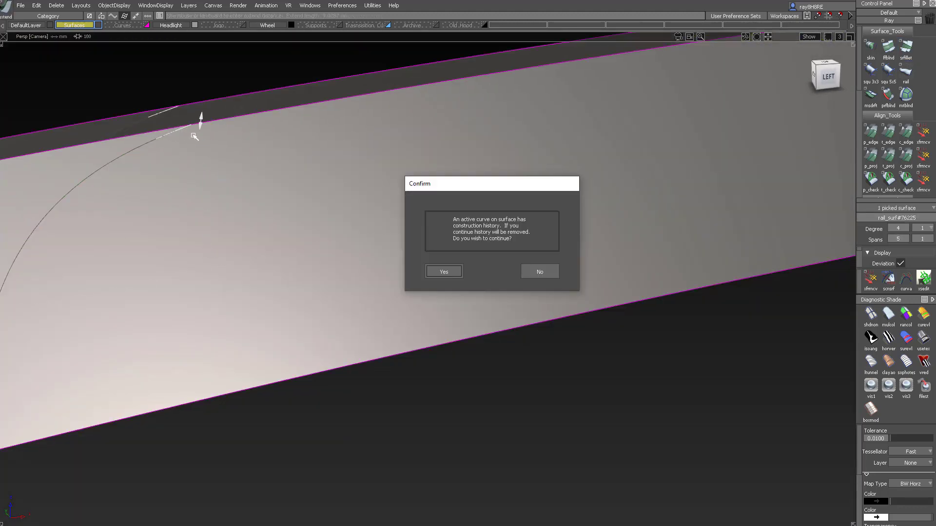
{"action": "key", "text": "Return"}
{"action": "right_click_drag", "start_coordinate": [195, 132], "coordinate": [243, 237], "text": "alt+shift"}
{"action": "left_click", "coordinate": [810, 510]}
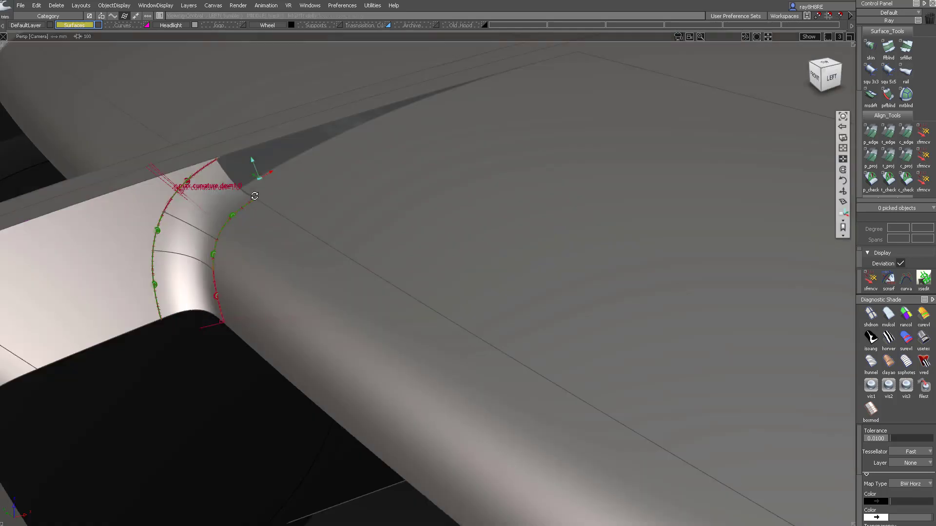
- Align the upper corner fillet patch's side edges to the adjoining surfaces with G2 curvature, skewing the start by about 8 degrees
{"action": "left_click_drag", "start_coordinate": [255, 192], "coordinate": [463, 217], "text": "alt+shift"}
{"action": "left_click", "coordinate": [905, 132]}
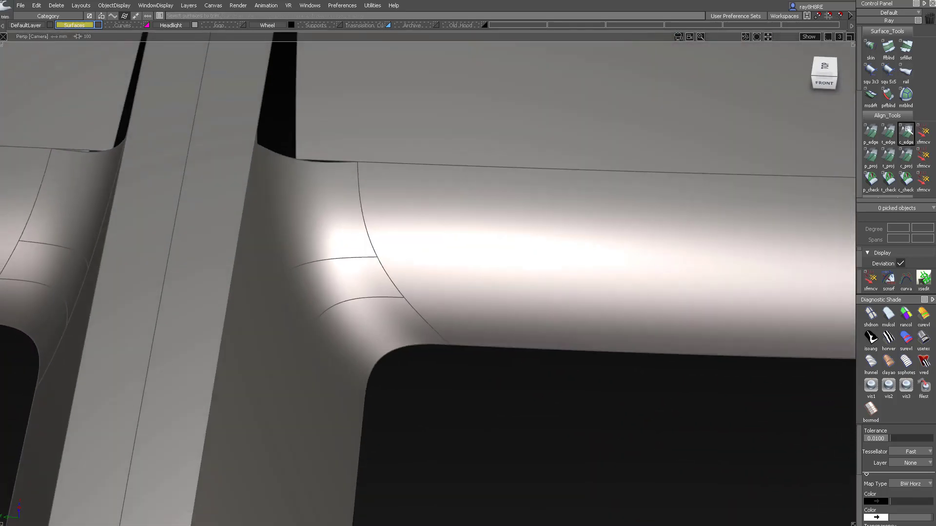
{"action": "left_click", "coordinate": [357, 180]}
{"action": "left_click", "coordinate": [364, 180]}
{"action": "left_click_drag", "start_coordinate": [355, 95], "coordinate": [231, 178], "text": "alt+shift"}
{"action": "left_click_drag", "start_coordinate": [231, 177], "coordinate": [231, 157], "text": "ctrl+shift"}
{"action": "left_click", "coordinate": [289, 126]}
{"action": "left_click", "coordinate": [296, 123]}
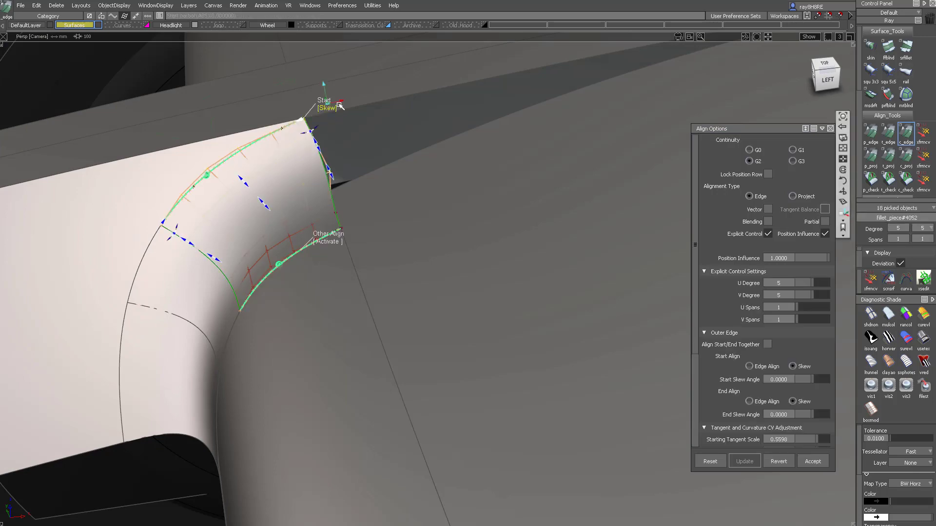
{"action": "left_click_drag", "start_coordinate": [339, 105], "coordinate": [327, 157], "text": "alt+shift"}
{"action": "mouse_move", "coordinate": [327, 157]}
{"action": "right_mouse_down", "text": "alt+shift"}
{"action": "mouse_move", "coordinate": [318, 204]}
{"action": "mouse_move", "coordinate": [263, 161]}
{"action": "right_mouse_up", "text": "alt+shift"}
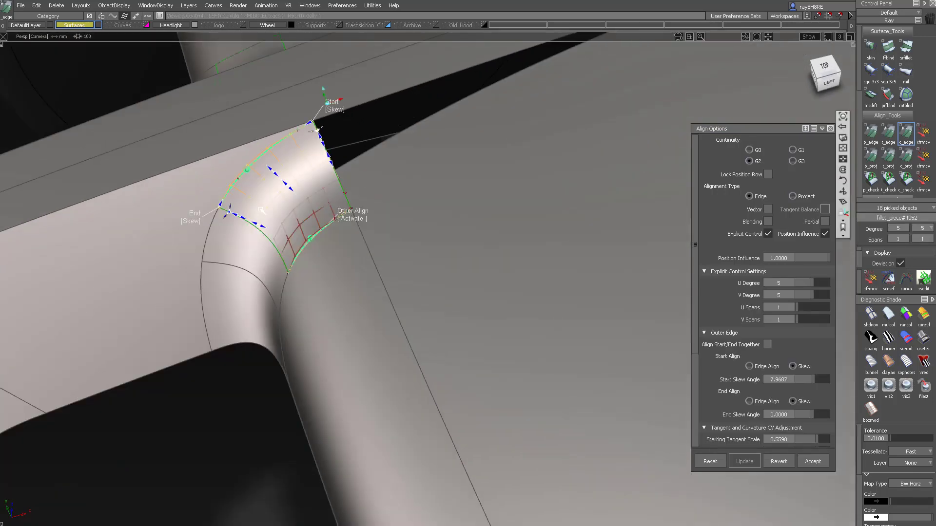
{"action": "left_click_drag", "start_coordinate": [263, 161], "coordinate": [341, 165], "text": "alt+shift"}
- Trim the hood surface back beside the divider along a line continuing from the front fillet's side edge
{"action": "left_click_drag", "start_coordinate": [277, 126], "coordinate": [432, 314]}
{"action": "right_click_drag", "start_coordinate": [503, 184], "coordinate": [466, 130], "text": "ctrl+shift"}
{"action": "left_click_drag", "start_coordinate": [467, 130], "coordinate": [484, 206], "text": "alt+shift"}
{"action": "right_click_drag", "start_coordinate": [484, 206], "coordinate": [372, 251], "text": "alt+shift"}
{"action": "left_click_drag", "start_coordinate": [372, 251], "coordinate": [344, 272], "text": "alt+shift"}
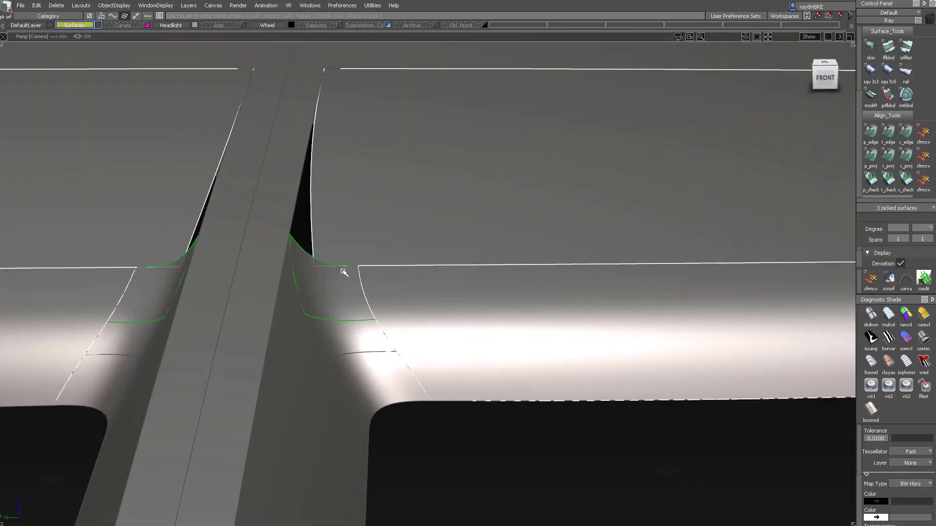
{"action": "key", "text": "Delete"}
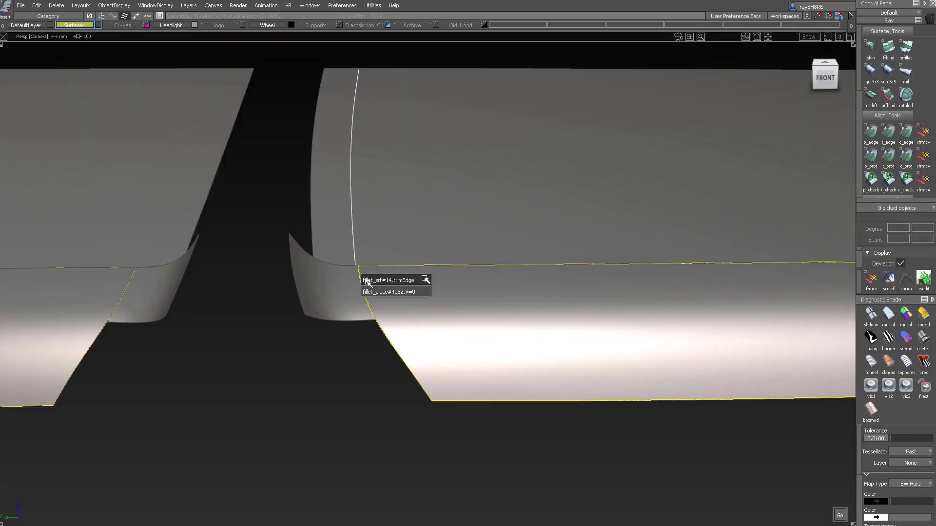
{"action": "key", "text": "space"}
{"action": "right_click_drag", "start_coordinate": [447, 161], "coordinate": [433, 136], "text": "ctrl+shift"}
{"action": "left_click_drag", "start_coordinate": [433, 136], "coordinate": [409, 139], "text": "ctrl+shift"}
{"action": "left_click", "coordinate": [400, 144]}
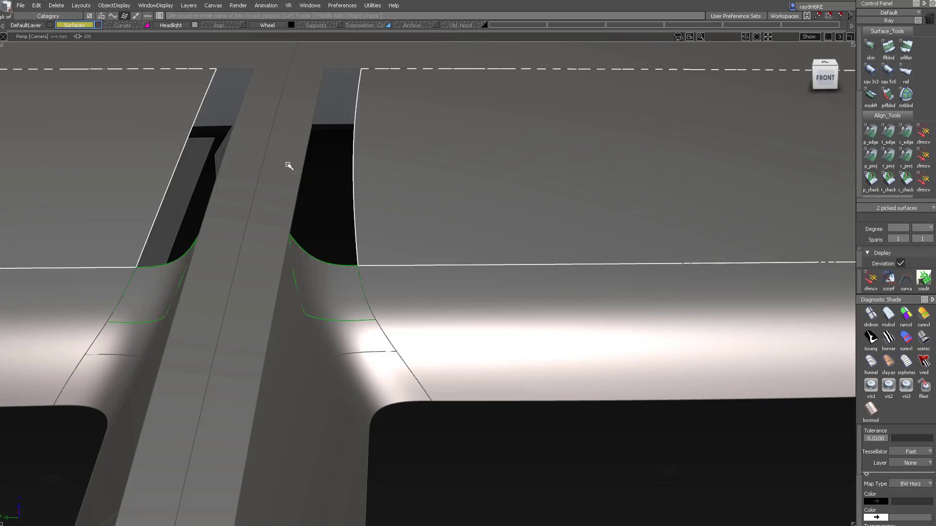
- Fill the gap beside the divider with a degree 5 Square surface, using G2 curvature on boundary 4 and a 1-3 boundary blend of 0.200
{"action": "left_click", "coordinate": [287, 165]}
{"action": "right_click_drag", "start_coordinate": [292, 169], "coordinate": [343, 183], "text": "ctrl+shift"}
{"action": "left_click_drag", "start_coordinate": [343, 183], "coordinate": [322, 226], "text": "ctrl+shift"}
{"action": "middle_click_drag", "start_coordinate": [384, 199], "coordinate": [393, 224], "text": "alt+shift"}
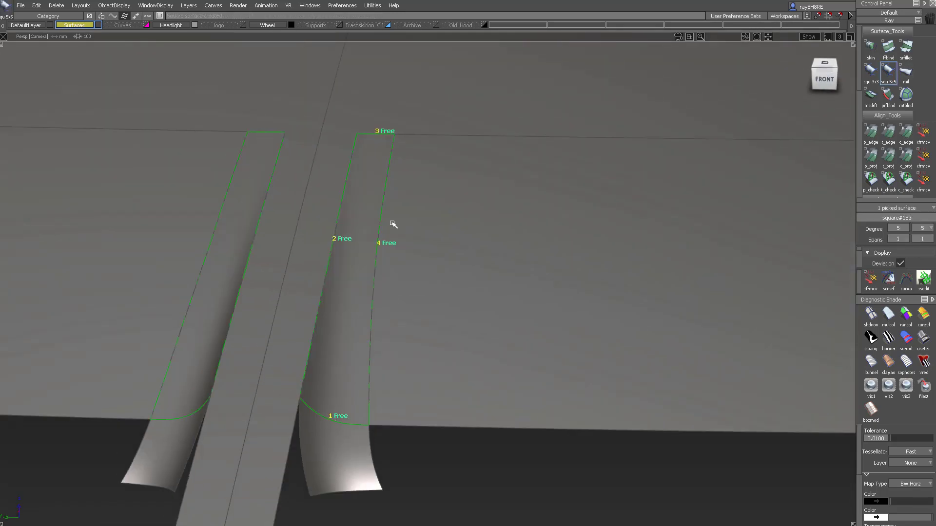
{"action": "mouse_move", "coordinate": [420, 199]}
{"action": "left_mouse_down", "text": "alt+shift"}
{"action": "mouse_move", "coordinate": [395, 263]}
{"action": "mouse_move", "coordinate": [391, 354]}
{"action": "mouse_move", "coordinate": [434, 370]}
{"action": "left_mouse_up", "text": "alt+shift"}
{"action": "middle_click_drag", "start_coordinate": [434, 371], "coordinate": [446, 170], "text": "alt+shift"}
{"action": "left_click", "coordinate": [367, 153]}
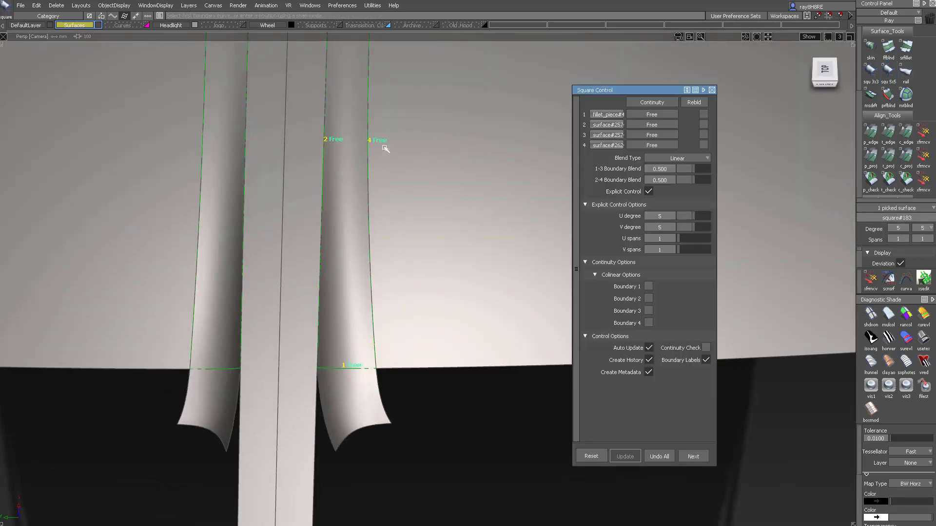
{"action": "left_click", "coordinate": [645, 191]}
{"action": "left_click_drag", "start_coordinate": [372, 178], "coordinate": [344, 214], "text": "alt+shift"}
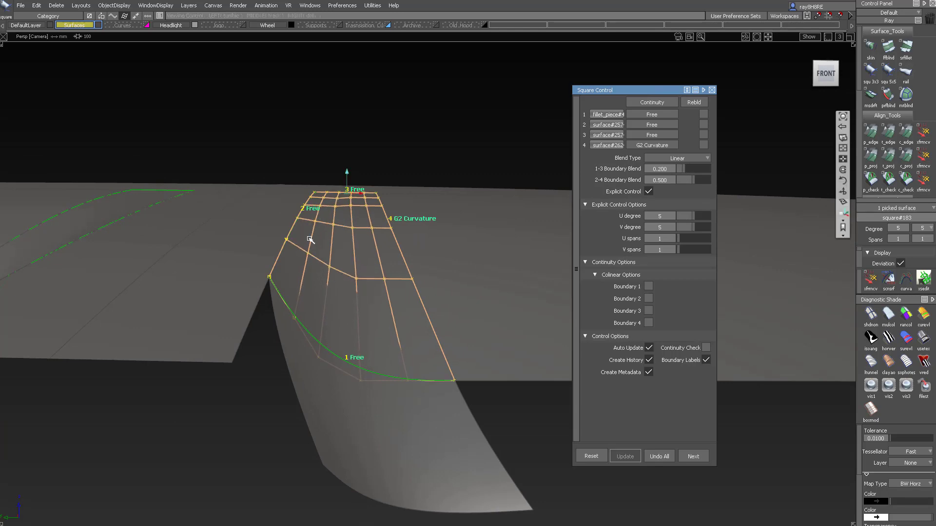
- Examine the control vertices and curvature continuity where the new square surface meets the corner patch
{"action": "mouse_move", "coordinate": [309, 240]}
{"action": "left_mouse_down", "text": "alt+shift"}
{"action": "mouse_move", "coordinate": [356, 115]}
{"action": "mouse_move", "coordinate": [332, 313]}
{"action": "mouse_move", "coordinate": [361, 116]}
{"action": "mouse_move", "coordinate": [385, 125]}
{"action": "mouse_move", "coordinate": [375, 141]}
{"action": "mouse_move", "coordinate": [368, 119]}
{"action": "mouse_move", "coordinate": [365, 220]}
{"action": "mouse_move", "coordinate": [309, 142]}
{"action": "mouse_move", "coordinate": [344, 157]}
{"action": "mouse_move", "coordinate": [342, 137]}
{"action": "mouse_move", "coordinate": [302, 212]}
{"action": "left_mouse_up", "text": "alt+shift"}
{"action": "mouse_move", "coordinate": [493, 270]}
{"action": "left_mouse_down", "text": "ctrl+shift"}
{"action": "mouse_move", "coordinate": [434, 186]}
{"action": "mouse_move", "coordinate": [294, 307]}
{"action": "mouse_move", "coordinate": [358, 196]}
{"action": "mouse_move", "coordinate": [240, 261]}
{"action": "mouse_move", "coordinate": [255, 218]}
{"action": "mouse_move", "coordinate": [170, 192]}
{"action": "mouse_move", "coordinate": [219, 144]}
{"action": "mouse_move", "coordinate": [211, 131]}
{"action": "left_mouse_up", "text": "ctrl+shift"}
{"action": "right_click_drag", "start_coordinate": [211, 131], "coordinate": [229, 193], "text": "alt+shift"}
{"action": "left_click_drag", "start_coordinate": [230, 192], "coordinate": [204, 257], "text": "alt+shift"}
{"action": "left_click", "coordinate": [205, 257]}
{"action": "right_click_drag", "start_coordinate": [205, 257], "coordinate": [245, 194], "text": "alt+shift"}
{"action": "left_click_drag", "start_coordinate": [244, 194], "coordinate": [319, 183], "text": "alt+shift"}
{"action": "left_click", "coordinate": [299, 205]}
{"action": "left_click_drag", "start_coordinate": [319, 194], "coordinate": [342, 285], "text": "ctrl+shift"}
{"action": "left_click_drag", "start_coordinate": [342, 286], "coordinate": [300, 210], "text": "ctrl+shift"}
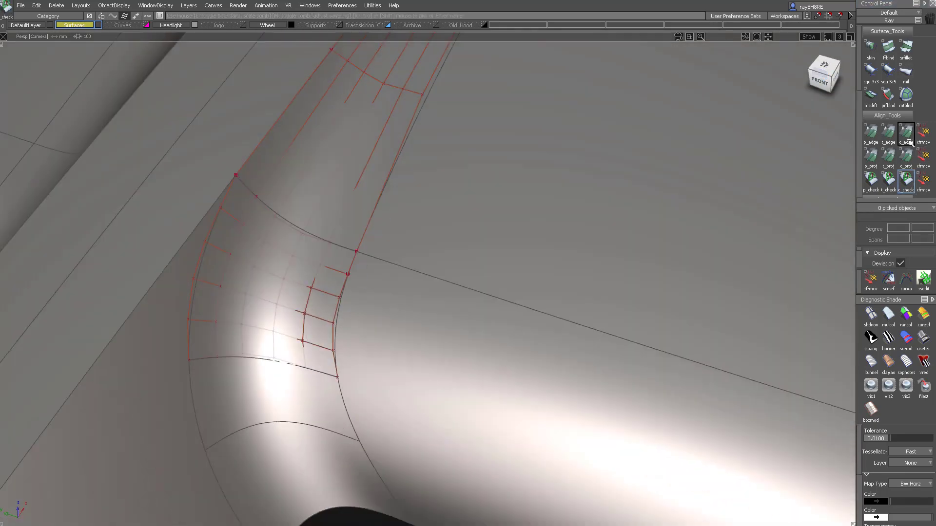
- Align the corner patch's upper edge with the square surface using G2 curvature and a skewed end
{"action": "left_click", "coordinate": [909, 131]}
{"action": "left_click", "coordinate": [303, 234]}
{"action": "left_click", "coordinate": [292, 224]}
{"action": "left_click", "coordinate": [218, 164]}
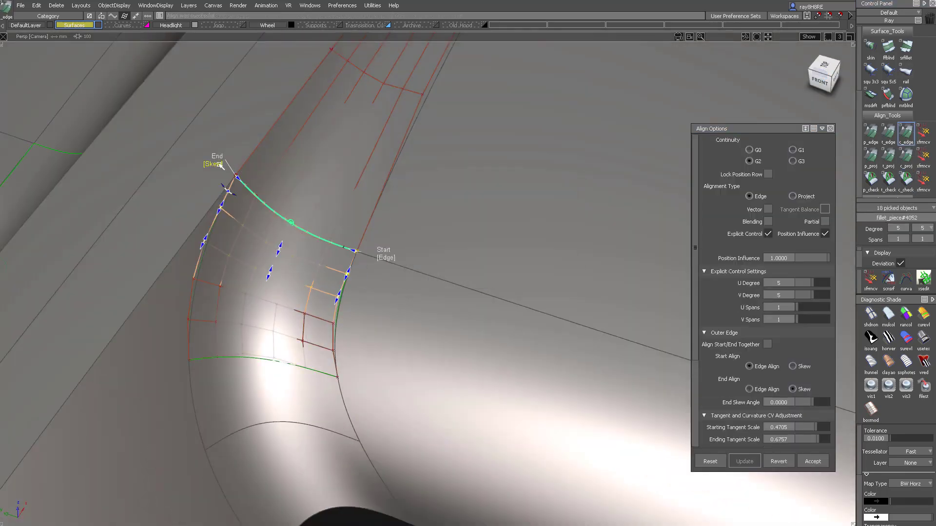
{"action": "left_click", "coordinate": [388, 261]}
- Untrim the divider's side wall next to the corner patch
{"action": "left_click_drag", "start_coordinate": [317, 271], "coordinate": [370, 344], "text": "alt+shift"}
{"action": "left_click_drag", "start_coordinate": [369, 345], "coordinate": [366, 197], "text": "ctrl+shift"}
{"action": "left_click_drag", "start_coordinate": [293, 244], "coordinate": [255, 259], "text": "alt+shift"}
{"action": "right_click_drag", "start_coordinate": [255, 259], "coordinate": [309, 305], "text": "ctrl+shift"}
{"action": "left_click", "coordinate": [309, 304]}
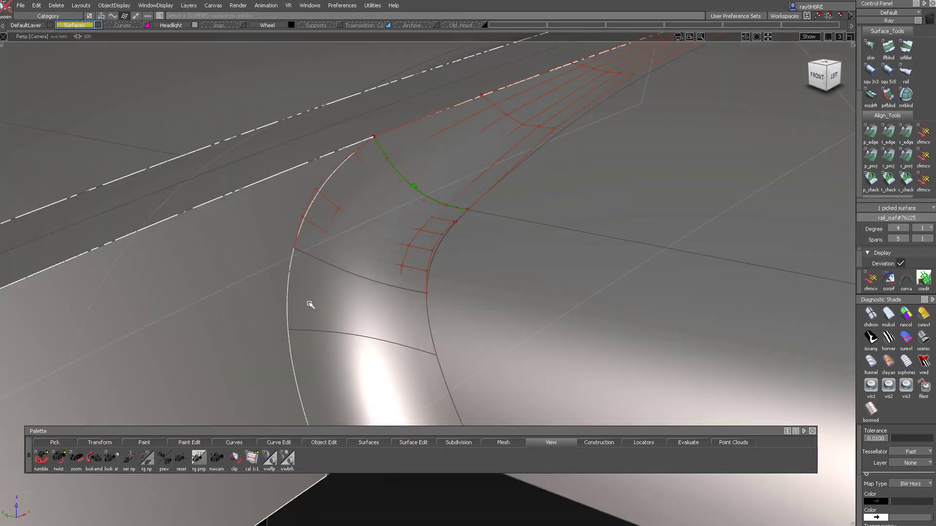
{"action": "left_click_drag", "start_coordinate": [311, 305], "coordinate": [258, 279], "text": "alt+shift"}
{"action": "left_click", "coordinate": [297, 233]}
{"action": "key", "text": "Delete"}
{"action": "key", "text": "Return"}
- Align the corner patch's wall-side edge to the untrimmed divider wall by curvature projection
{"action": "left_click", "coordinate": [905, 157]}
{"action": "left_click", "coordinate": [306, 221]}
{"action": "right_click_drag", "start_coordinate": [258, 279], "coordinate": [273, 317], "text": "ctrl+shift"}
{"action": "left_click", "coordinate": [276, 284]}
{"action": "left_click", "coordinate": [271, 359]}
{"action": "key", "text": "ctrl+z"}
- Check tangency along the edge shared by the square surface and the corner patch
{"action": "left_click_drag", "start_coordinate": [342, 188], "coordinate": [445, 223], "text": "alt+shift"}
{"action": "left_click", "coordinate": [891, 157]}
{"action": "right_click_drag", "start_coordinate": [428, 234], "coordinate": [428, 258], "text": "ctrl+shift"}
{"action": "left_click", "coordinate": [424, 259]}
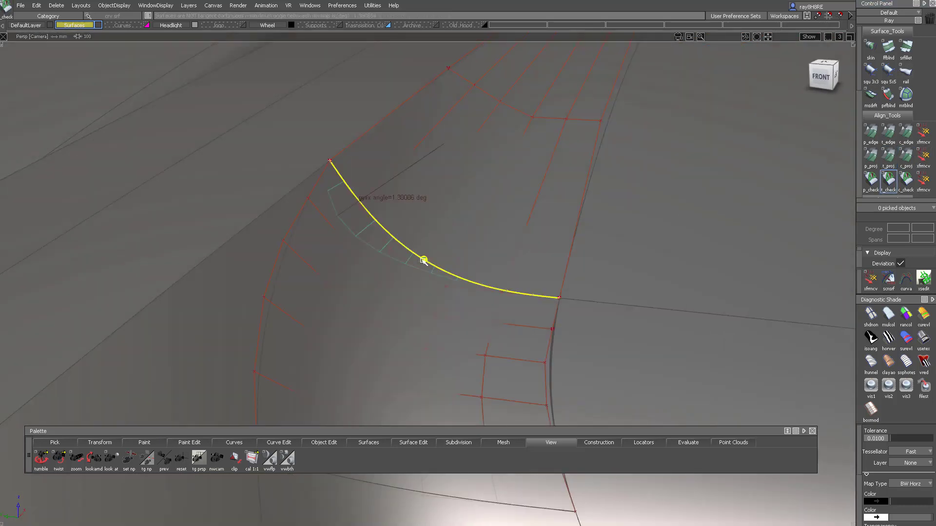
- Move the square surface's control vertex near the divider, close to the shared edge, to improve tangency with the corner patch
{"action": "left_click_drag", "start_coordinate": [424, 259], "coordinate": [457, 213], "text": "alt+shift"}
{"action": "right_click_drag", "start_coordinate": [470, 187], "coordinate": [473, 142], "text": "ctrl+shift"}
{"action": "left_click", "coordinate": [466, 139]}
{"action": "left_click_drag", "start_coordinate": [465, 139], "coordinate": [495, 131], "text": "alt+shift"}
{"action": "left_click", "coordinate": [460, 105]}
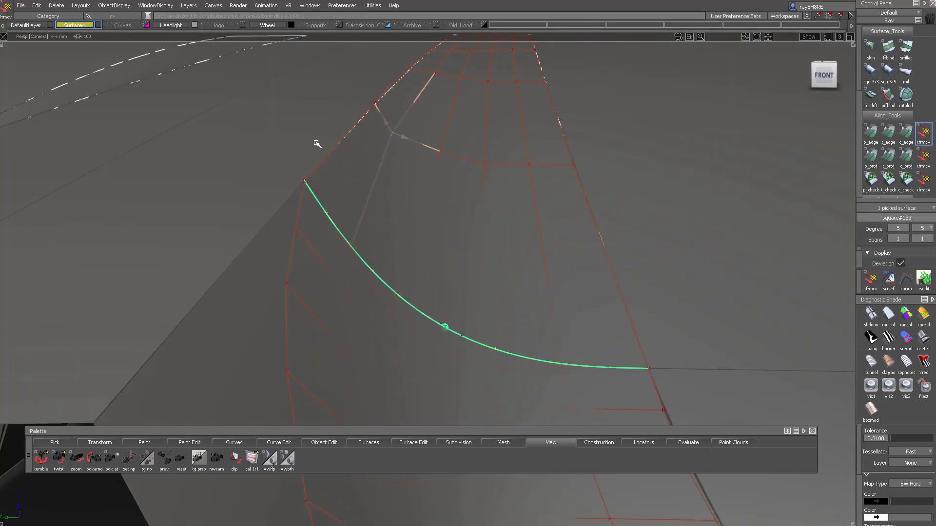
{"action": "left_click_drag", "start_coordinate": [317, 144], "coordinate": [345, 157], "text": "alt+shift"}
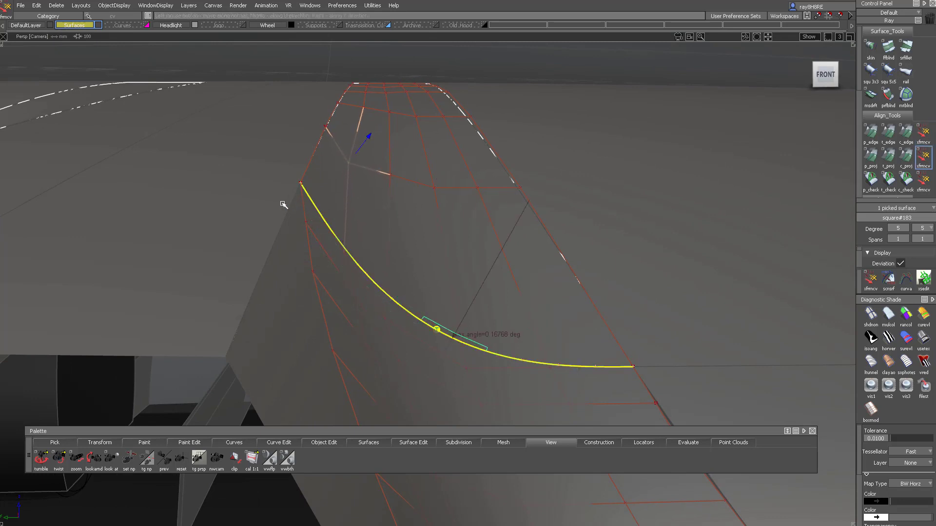
{"action": "left_click_drag", "start_coordinate": [401, 185], "coordinate": [386, 213]}
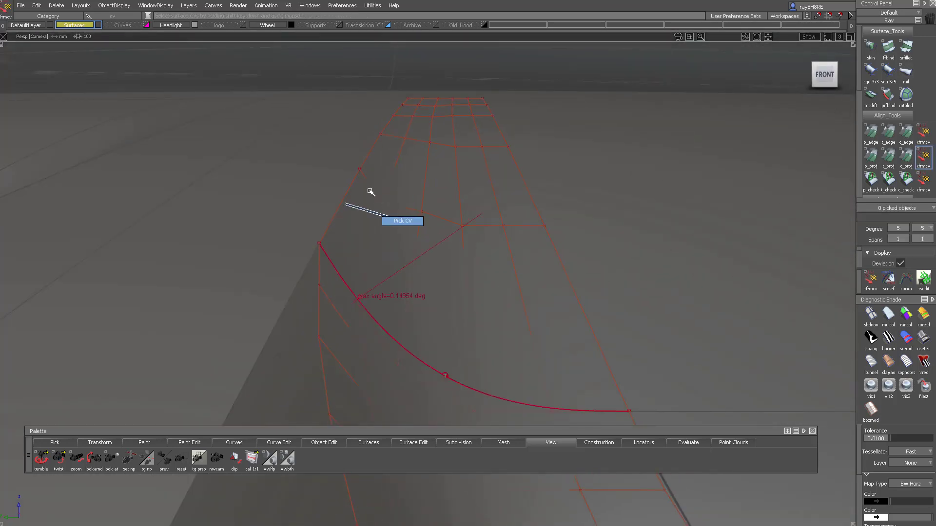
{"action": "left_click", "coordinate": [370, 192]}
- Examine the highlight flow over the blended divider corner with the model's line display hidden
{"action": "left_click_drag", "start_coordinate": [398, 252], "coordinate": [320, 148], "text": "alt+shift"}
{"action": "left_click_drag", "start_coordinate": [320, 148], "coordinate": [333, 240], "text": "ctrl+shift"}
{"action": "left_click_drag", "start_coordinate": [333, 240], "coordinate": [290, 185], "text": "ctrl+shift"}
{"action": "right_click_drag", "start_coordinate": [321, 176], "coordinate": [319, 259], "text": "alt+shift"}
{"action": "middle_click_drag", "start_coordinate": [319, 259], "coordinate": [278, 217], "text": "ctrl+shift"}
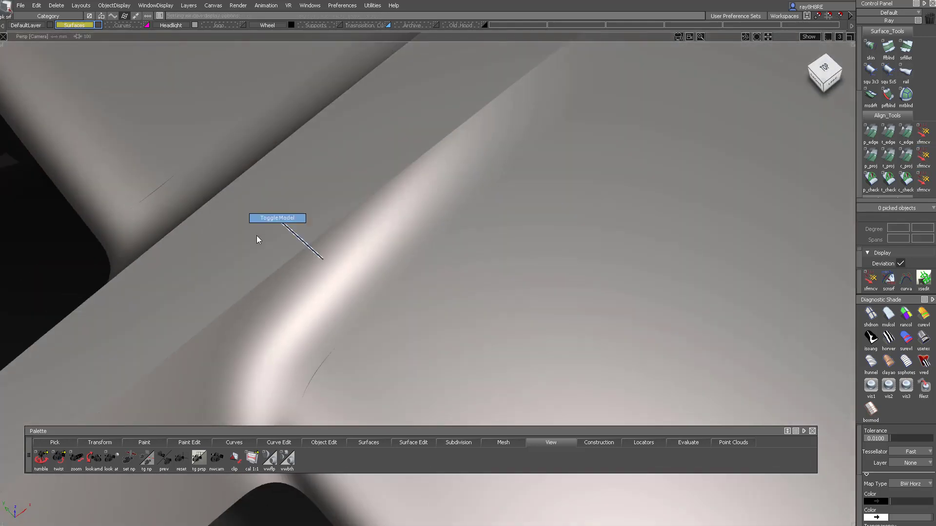
{"action": "left_click_drag", "start_coordinate": [257, 239], "coordinate": [475, 177], "text": "alt+shift"}
{"action": "left_click_drag", "start_coordinate": [404, 190], "coordinate": [450, 243], "text": "alt+shift"}
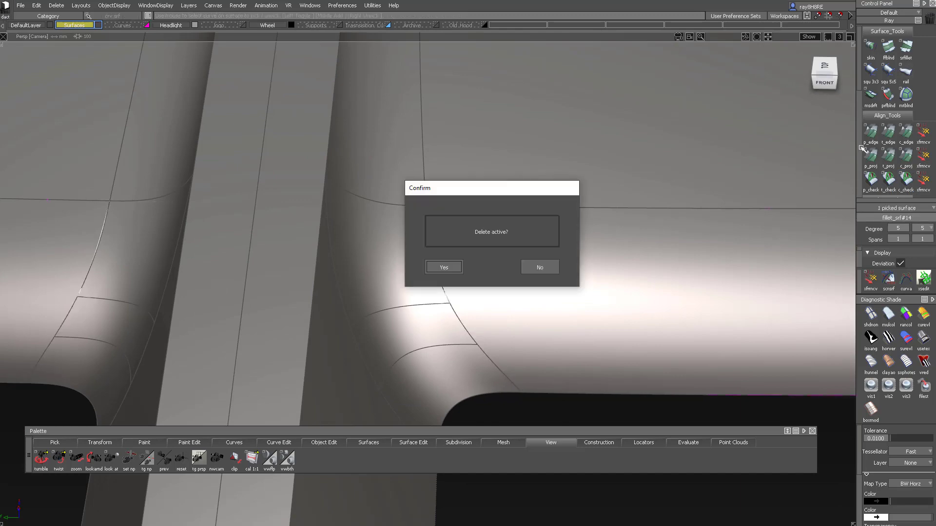
- Align the corner patch's side edge to the front fillet surface by projection and trim the fillet surface along it
{"action": "left_click", "coordinate": [443, 267]}
{"action": "left_click", "coordinate": [889, 158]}
{"action": "left_click", "coordinate": [432, 254]}
{"action": "left_click", "coordinate": [474, 257]}
{"action": "right_click_drag", "start_coordinate": [511, 178], "coordinate": [510, 254], "text": "ctrl+shift"}
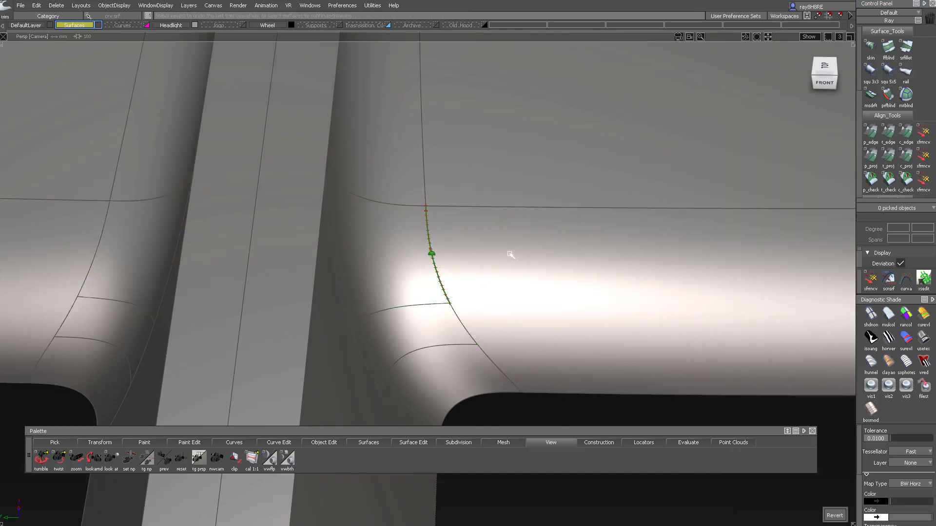
{"action": "left_click", "coordinate": [786, 515]}
- Examine the finished divider corner and the rest of the hood vent opening from several angles
{"action": "right_click_drag", "start_coordinate": [441, 267], "coordinate": [342, 204], "text": "alt+shift"}
{"action": "right_click_drag", "start_coordinate": [303, 132], "coordinate": [304, 171], "text": "ctrl+shift"}
{"action": "left_click_drag", "start_coordinate": [305, 171], "coordinate": [370, 234], "text": "alt+shift"}
{"action": "right_click_drag", "start_coordinate": [371, 234], "coordinate": [412, 182], "text": "alt+shift"}
{"action": "left_click_drag", "start_coordinate": [412, 182], "coordinate": [196, 261], "text": "alt+shift"}
{"action": "right_click_drag", "start_coordinate": [197, 261], "coordinate": [183, 234], "text": "alt+shift"}
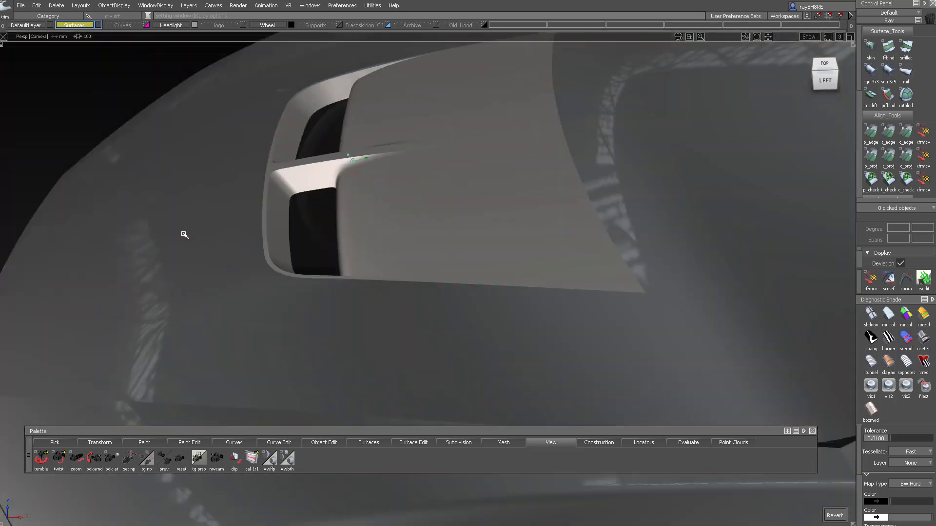
{"action": "left_click_drag", "start_coordinate": [184, 234], "coordinate": [342, 254], "text": "alt+shift"}
{"action": "right_click_drag", "start_coordinate": [341, 253], "coordinate": [520, 276], "text": "alt+shift"}
{"action": "middle_click_drag", "start_coordinate": [520, 276], "coordinate": [470, 361], "text": "alt+shift"}
{"action": "left_click_drag", "start_coordinate": [444, 172], "coordinate": [342, 210], "text": "alt+shift"}
{"action": "left_click", "coordinate": [299, 309]}
{"action": "right_click_drag", "start_coordinate": [343, 211], "coordinate": [307, 367], "text": "alt+shift"}
{"action": "right_click_drag", "start_coordinate": [307, 367], "coordinate": [278, 272], "text": "ctrl+shift"}
{"action": "left_click", "coordinate": [234, 331]}
{"action": "key", "text": "space"}
- Try a G2 surface fillet with a 25 chordal length between the vent's outer side wall and front fillet, edge-aligning its end
{"action": "left_click_drag", "start_coordinate": [278, 272], "coordinate": [579, 173], "text": "alt+shift"}
{"action": "middle_click_drag", "start_coordinate": [579, 173], "coordinate": [431, 321], "text": "alt+shift"}
{"action": "left_click_drag", "start_coordinate": [432, 320], "coordinate": [493, 235], "text": "alt+shift"}
{"action": "right_click_drag", "start_coordinate": [547, 309], "coordinate": [556, 331], "text": "ctrl+shift"}
{"action": "left_click", "coordinate": [556, 332]}
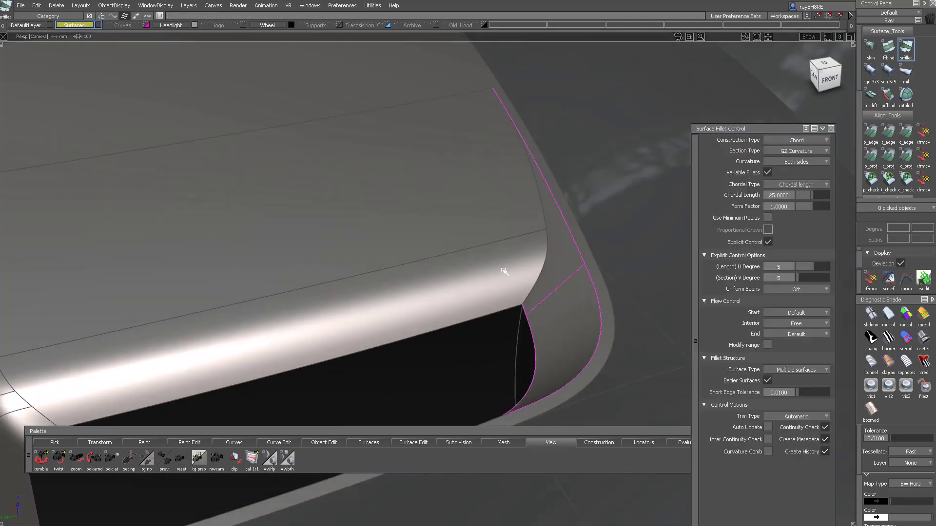
{"action": "left_click_drag", "start_coordinate": [492, 199], "coordinate": [560, 240], "text": "alt+shift"}
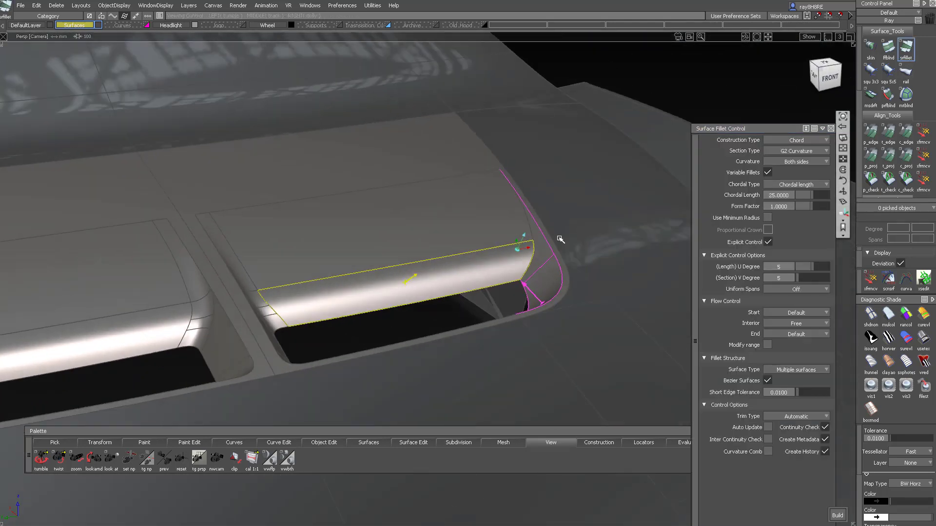
{"action": "right_click_drag", "start_coordinate": [588, 261], "coordinate": [560, 312], "text": "alt+shift"}
{"action": "left_click_drag", "start_coordinate": [561, 312], "coordinate": [496, 228], "text": "alt+shift"}
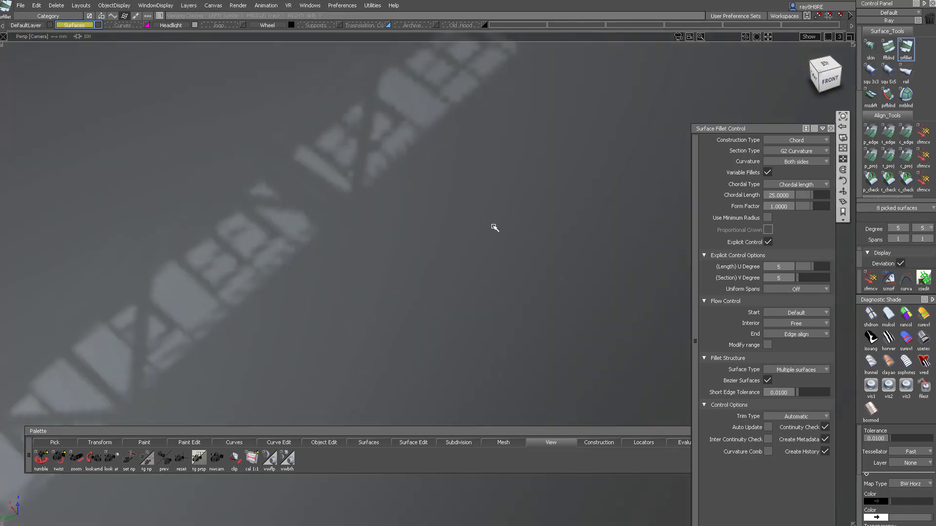
- Examine how the outer corner fillet's start meets the hood surface and the vent rim
{"action": "right_click_drag", "start_coordinate": [495, 228], "coordinate": [533, 275], "text": "alt+shift"}
{"action": "left_click_drag", "start_coordinate": [532, 275], "coordinate": [409, 264], "text": "alt+shift"}
{"action": "left_click_drag", "start_coordinate": [430, 266], "coordinate": [463, 265], "text": "ctrl+shift"}
{"action": "right_click_drag", "start_coordinate": [463, 266], "coordinate": [296, 341], "text": "alt+shift"}
{"action": "middle_click_drag", "start_coordinate": [295, 341], "coordinate": [230, 291], "text": "alt+shift"}
{"action": "right_click_drag", "start_coordinate": [390, 295], "coordinate": [493, 298], "text": "alt+shift"}
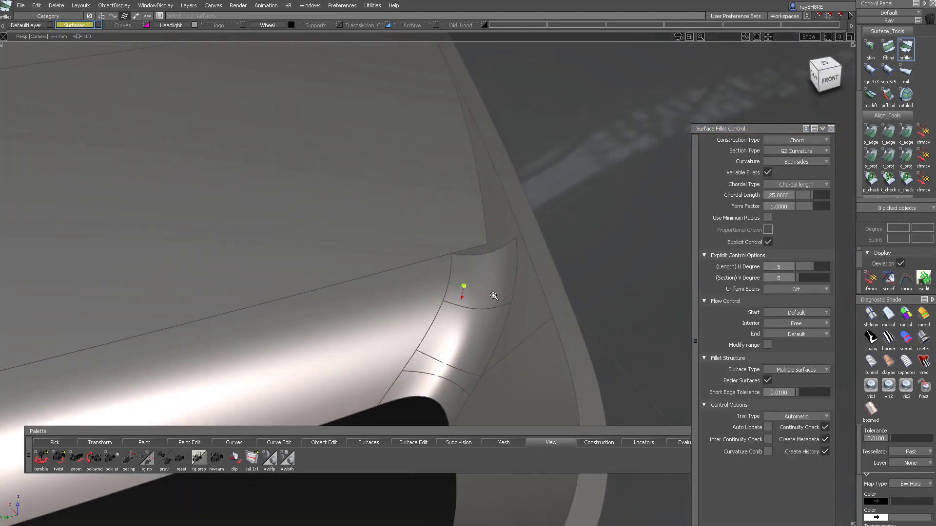
{"action": "left_click_drag", "start_coordinate": [493, 298], "coordinate": [429, 302], "text": "alt+shift"}
{"action": "right_click_drag", "start_coordinate": [429, 302], "coordinate": [394, 306], "text": "alt+shift"}
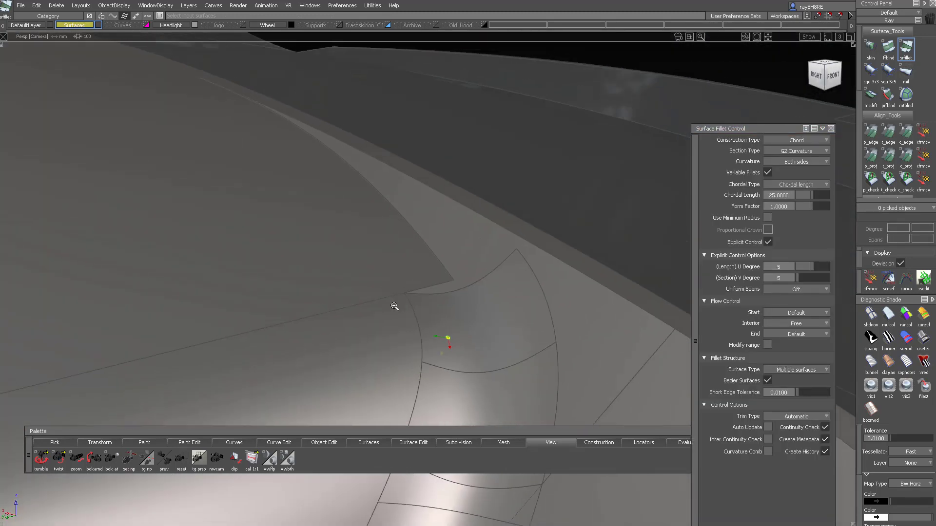
{"action": "left_click_drag", "start_coordinate": [394, 306], "coordinate": [370, 312], "text": "alt+shift"}
{"action": "mouse_move", "coordinate": [556, 261]}
{"action": "left_mouse_down", "text": "ctrl+shift"}
{"action": "mouse_move", "coordinate": [545, 288]}
{"action": "mouse_move", "coordinate": [579, 351]}
{"action": "mouse_move", "coordinate": [556, 336]}
{"action": "left_mouse_up", "text": "ctrl+shift"}
{"action": "left_click", "coordinate": [472, 297]}
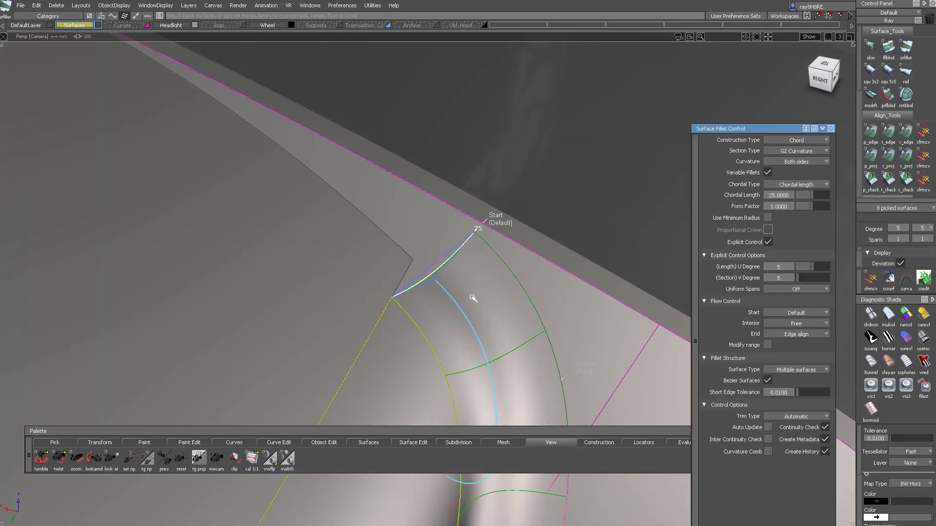
- Draw a degree 1 curve across the outer side wall from the hood corner to the rim and delete the corner fillet
{"action": "left_click_drag", "start_coordinate": [423, 295], "coordinate": [428, 243], "text": "ctrl+shift"}
{"action": "left_click", "coordinate": [418, 256], "text": "ctrl"}
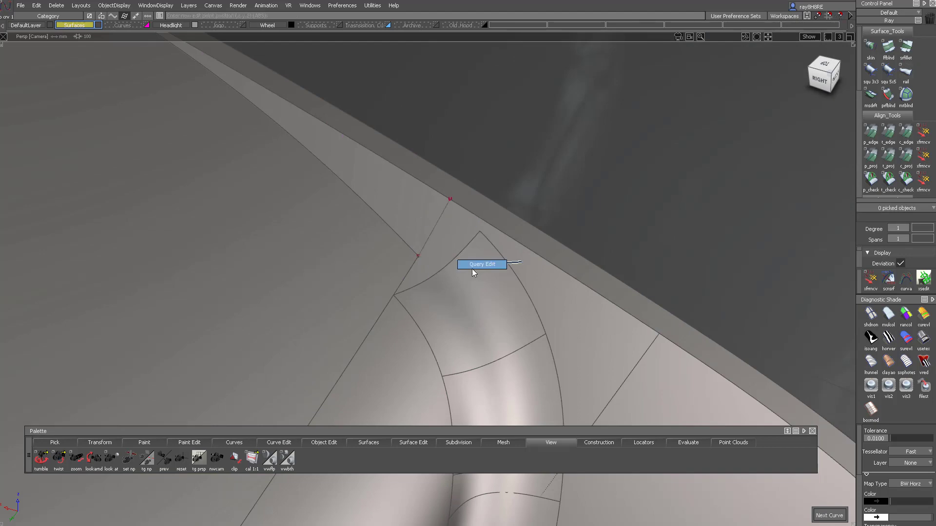
{"action": "left_click", "coordinate": [472, 269]}
{"action": "key", "text": "Delete"}
- Trim the outer side wall at the straight curve, discarding the narrow portion beyond the hood corner
{"action": "left_click_drag", "start_coordinate": [491, 259], "coordinate": [429, 208], "text": "ctrl+shift"}
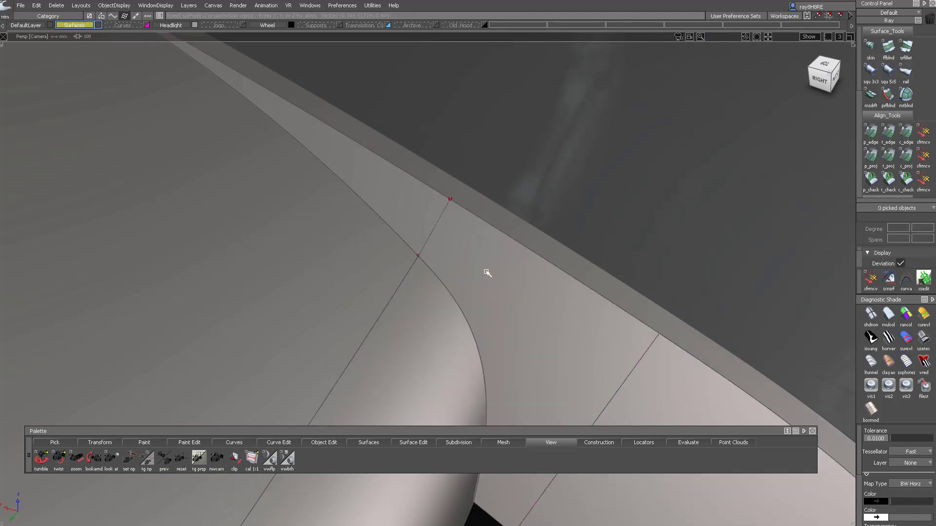
{"action": "right_click_drag", "start_coordinate": [529, 396], "coordinate": [456, 299], "text": "alt+shift"}
{"action": "left_click_drag", "start_coordinate": [455, 299], "coordinate": [474, 335], "text": "alt+shift"}
{"action": "right_click_drag", "start_coordinate": [474, 334], "coordinate": [445, 305], "text": "alt+shift"}
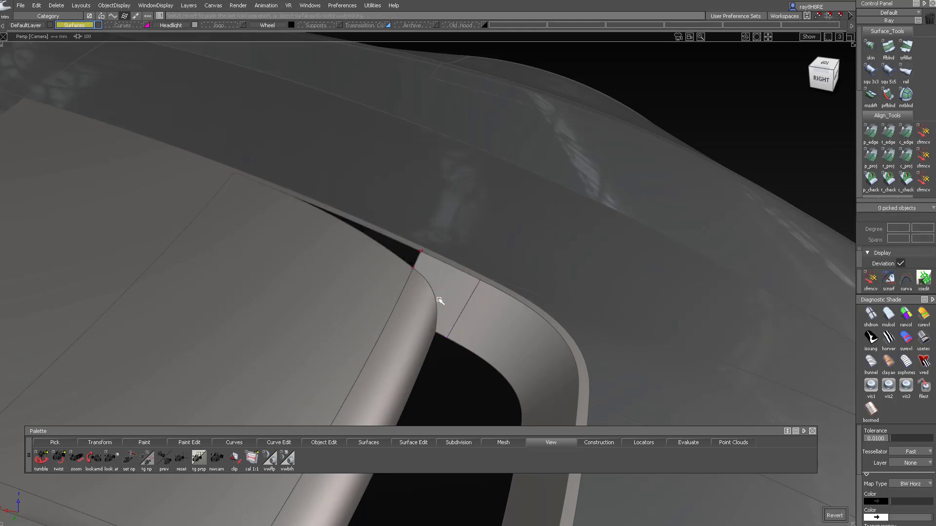
{"action": "key", "text": "ctrl+z"}
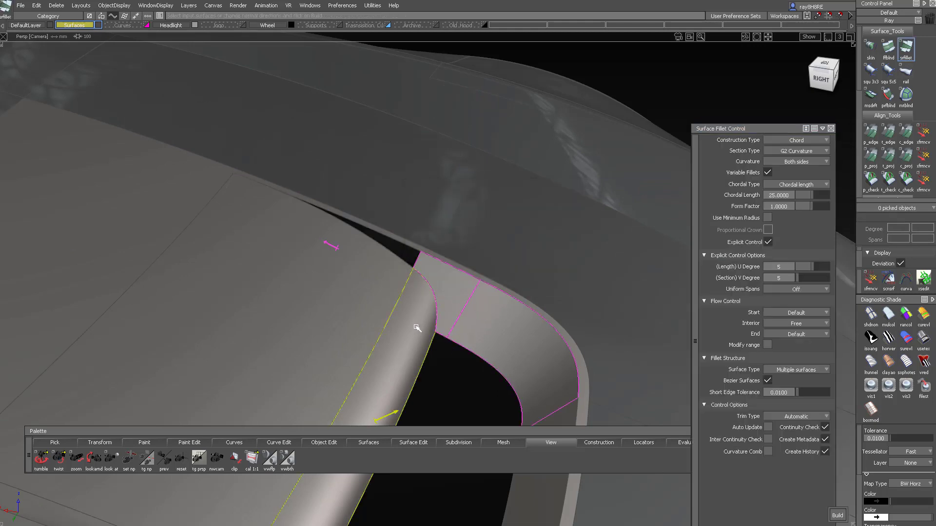
- Build a G2 surface fillet with a 25 chordal length between the trimmed side wall and front fillet, edge-aligning its start
{"action": "left_click_drag", "start_coordinate": [418, 322], "coordinate": [426, 271], "text": "alt+shift"}
{"action": "key", "text": "space"}
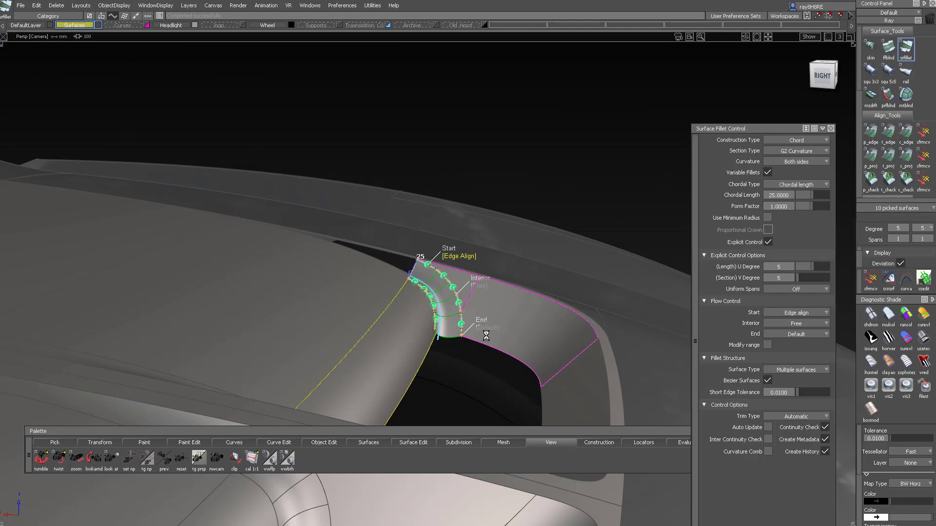
{"action": "left_click_drag", "start_coordinate": [462, 299], "coordinate": [278, 302], "text": "alt+shift"}
{"action": "right_click_drag", "start_coordinate": [278, 303], "coordinate": [501, 212], "text": "alt+shift"}
{"action": "left_click_drag", "start_coordinate": [501, 212], "coordinate": [418, 240], "text": "alt+shift"}
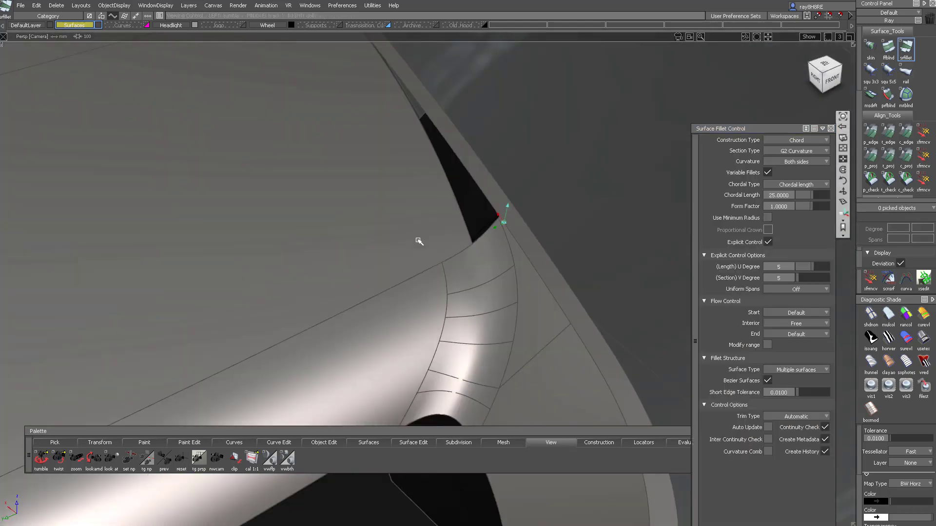
- Untrim the vent's outer side wall and trim it again along the new corner fillet's edges
{"action": "right_click_drag", "start_coordinate": [417, 240], "coordinate": [493, 217], "text": "alt+shift"}
{"action": "left_click_drag", "start_coordinate": [493, 217], "coordinate": [472, 288], "text": "ctrl+shift"}
{"action": "key", "text": "Return"}
{"action": "left_click", "coordinate": [566, 310]}
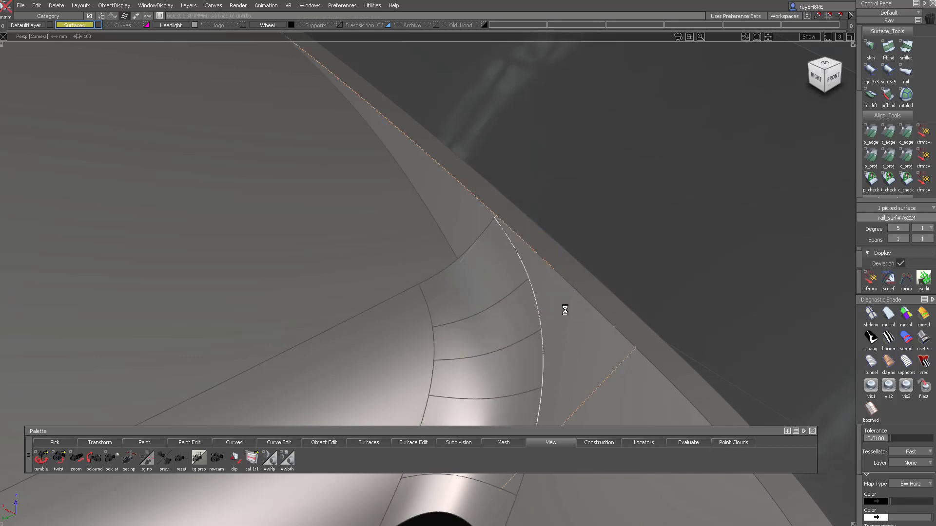
{"action": "left_click_drag", "start_coordinate": [332, 193], "coordinate": [469, 201], "text": "alt+shift"}
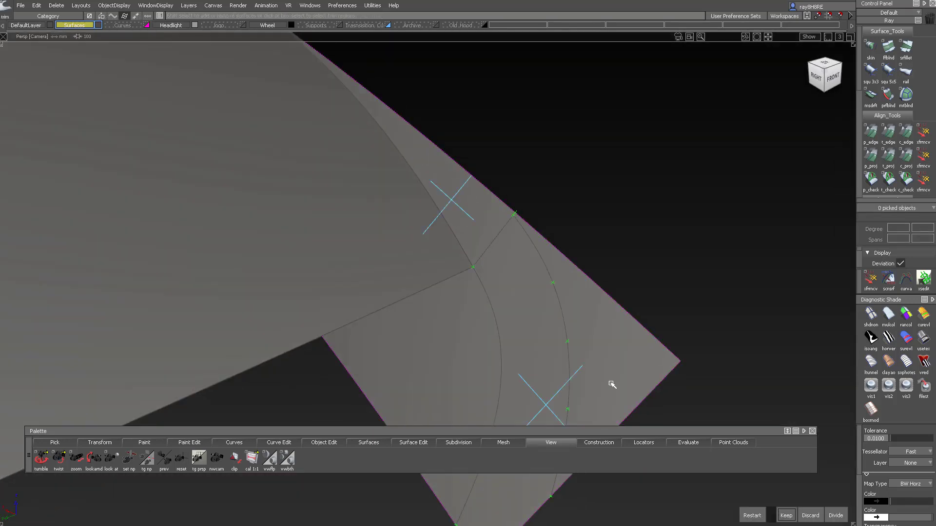
{"action": "left_click_drag", "start_coordinate": [604, 390], "coordinate": [478, 251], "text": "alt+shift"}
{"action": "left_click", "coordinate": [488, 234]}
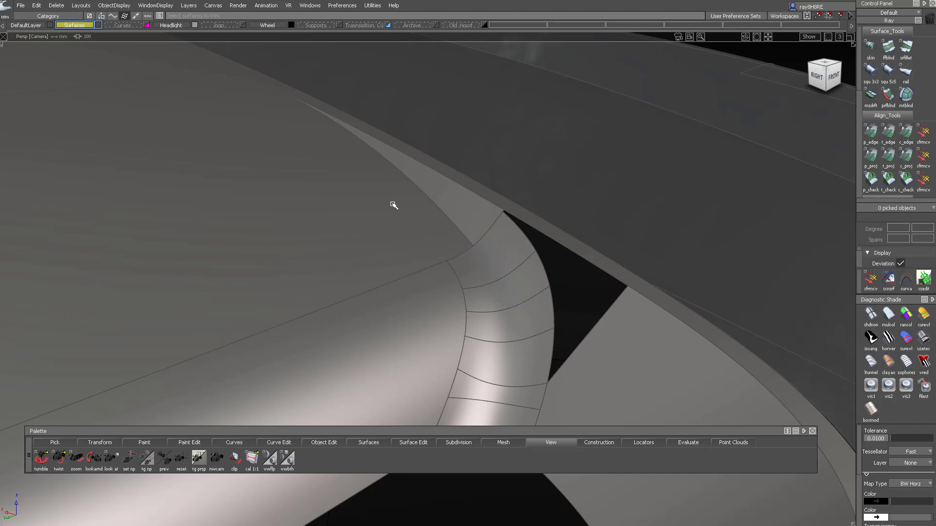
- Create a curve on the hood surface from the corner fillet's inner edge, running alongside the side wall edge
{"action": "left_click", "coordinate": [502, 234]}
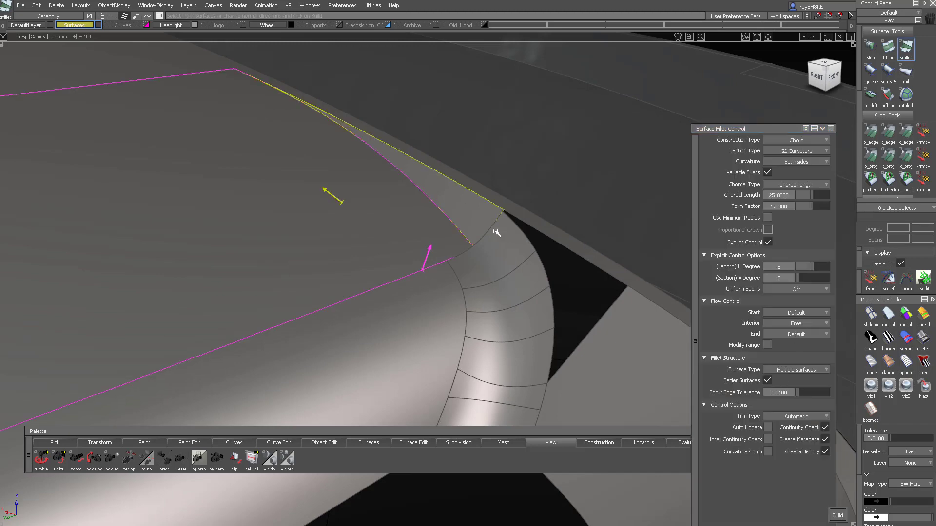
{"action": "left_click_drag", "start_coordinate": [497, 232], "coordinate": [445, 227], "text": "alt+shift"}
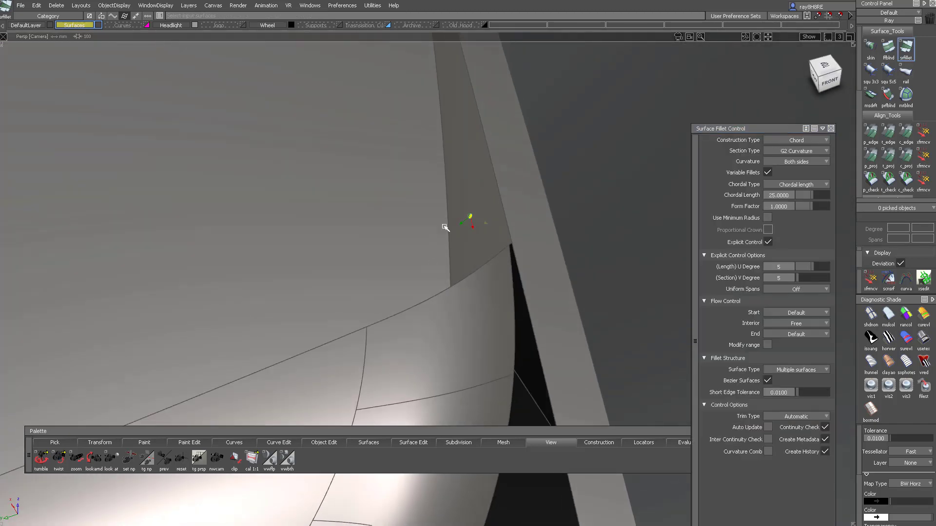
{"action": "key", "text": "i"}
{"action": "left_click", "coordinate": [450, 239]}
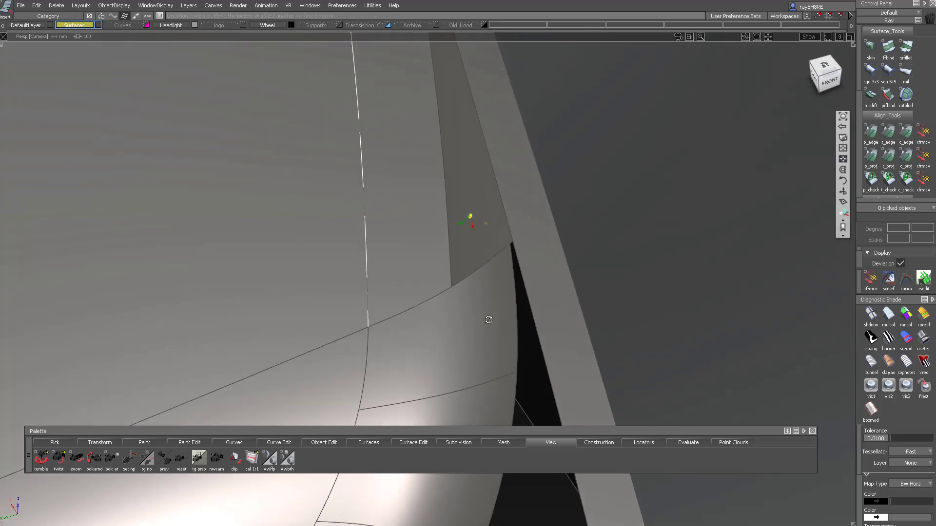
{"action": "left_click_drag", "start_coordinate": [489, 317], "coordinate": [480, 221], "text": "alt+shift"}
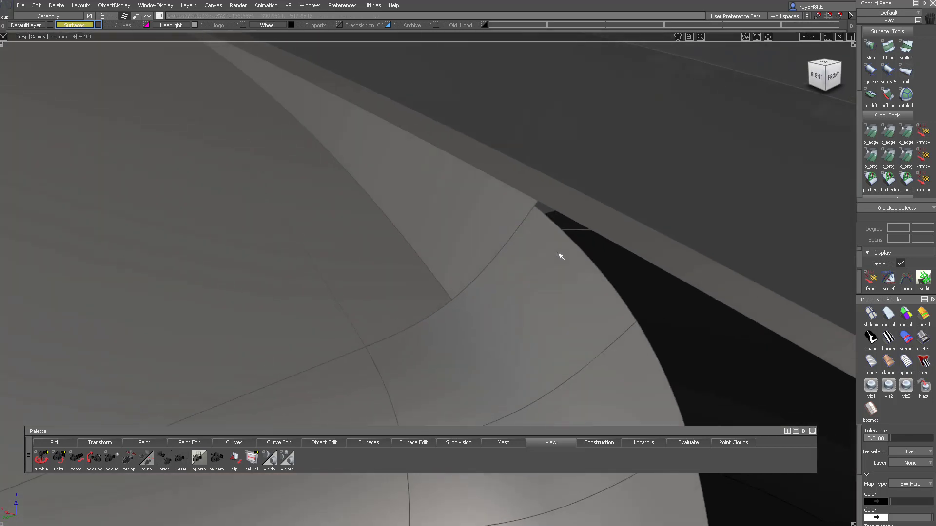
- Duplicate the first corner fillet patch's outer edge as a curve and extend it past the fillet along the side wall
{"action": "left_click_drag", "start_coordinate": [559, 255], "coordinate": [559, 244], "text": "alt+shift"}
{"action": "mouse_move", "coordinate": [560, 243]}
{"action": "left_mouse_down", "text": "ctrl+shift"}
{"action": "mouse_move", "coordinate": [592, 268]}
{"action": "mouse_move", "coordinate": [529, 304]}
{"action": "left_mouse_up", "text": "ctrl+shift"}
{"action": "left_click", "coordinate": [582, 259]}
{"action": "left_click_drag", "start_coordinate": [529, 305], "coordinate": [525, 230], "text": "ctrl+shift"}
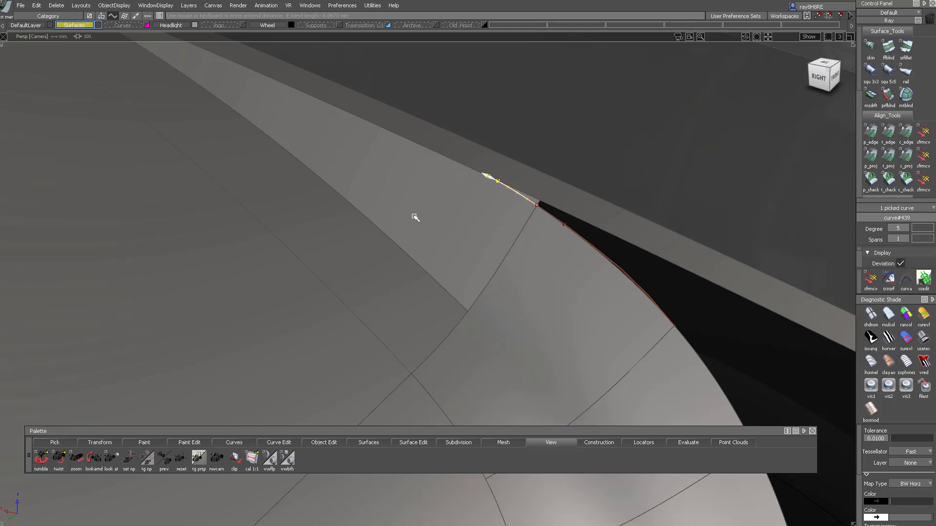
- Isolate the side wall strip with the extension curve and align the curve to the strip's upper edge with G2 continuity at degree 5
{"action": "mouse_move", "coordinate": [415, 217]}
{"action": "left_mouse_down", "text": "alt+shift"}
{"action": "mouse_move", "coordinate": [566, 188]}
{"action": "mouse_move", "coordinate": [426, 218]}
{"action": "left_mouse_up", "text": "alt+shift"}
{"action": "middle_click_drag", "start_coordinate": [426, 217], "coordinate": [459, 251], "text": "alt+shift"}
{"action": "right_click_drag", "start_coordinate": [460, 251], "coordinate": [499, 252], "text": "alt+shift"}
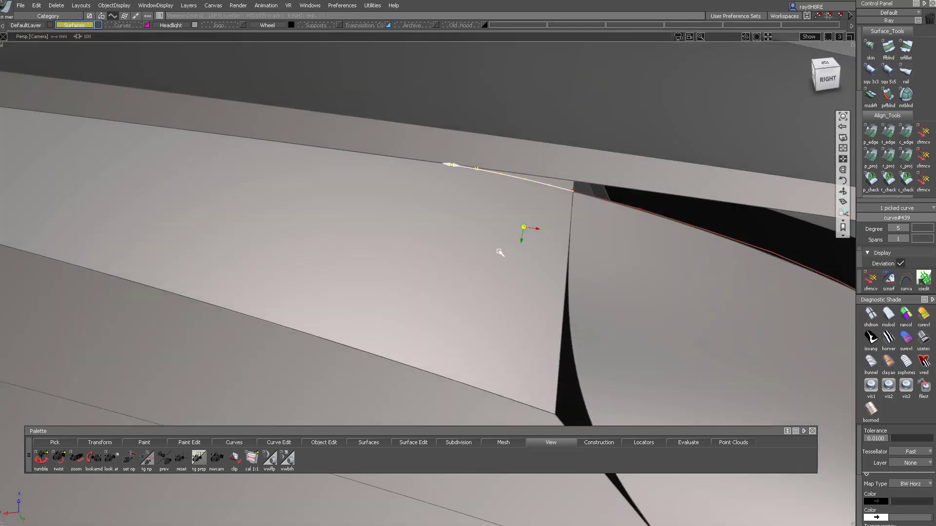
{"action": "right_click_drag", "start_coordinate": [435, 207], "coordinate": [477, 294], "text": "ctrl+shift"}
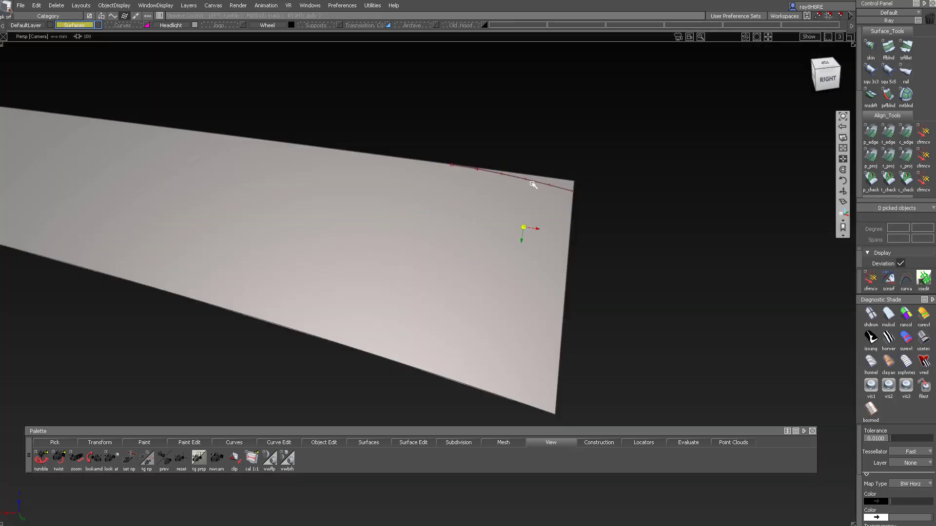
{"action": "right_click_drag", "start_coordinate": [533, 184], "coordinate": [605, 175], "text": "alt+shift"}
{"action": "left_click", "coordinate": [510, 172]}
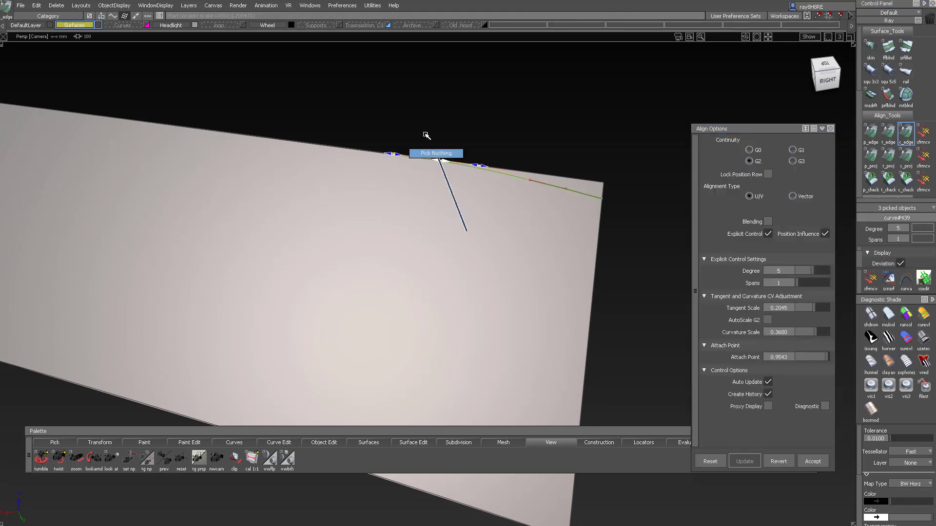
{"action": "left_click_drag", "start_coordinate": [427, 136], "coordinate": [425, 133], "text": "ctrl+shift"}
{"action": "left_click", "coordinate": [455, 163]}
{"action": "left_click_drag", "start_coordinate": [437, 165], "coordinate": [449, 187], "text": "alt+shift"}
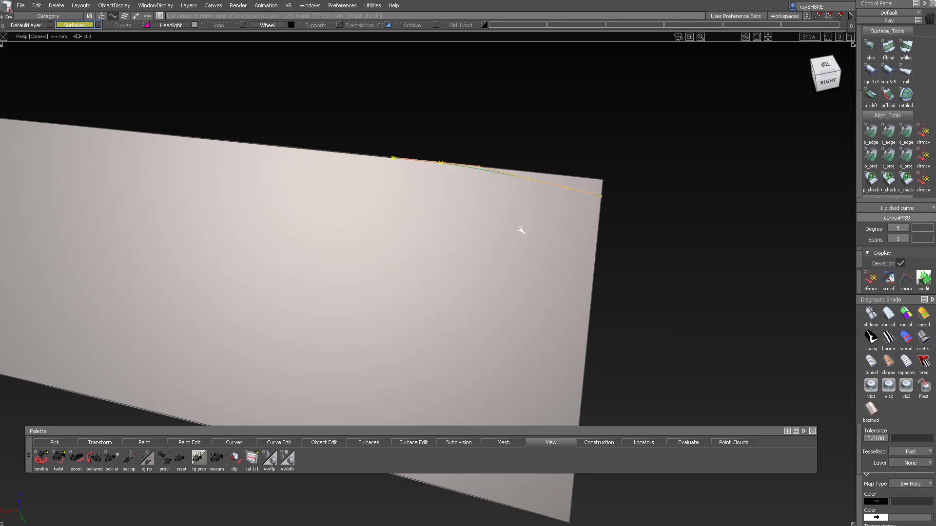
- Isolate the extension curve together with the first corner fillet patch and display their control vertices
{"action": "left_click_drag", "start_coordinate": [518, 202], "coordinate": [384, 172], "text": "alt+shift"}
{"action": "left_click_drag", "start_coordinate": [456, 203], "coordinate": [461, 206], "text": "ctrl+shift"}
{"action": "left_click", "coordinate": [499, 220]}
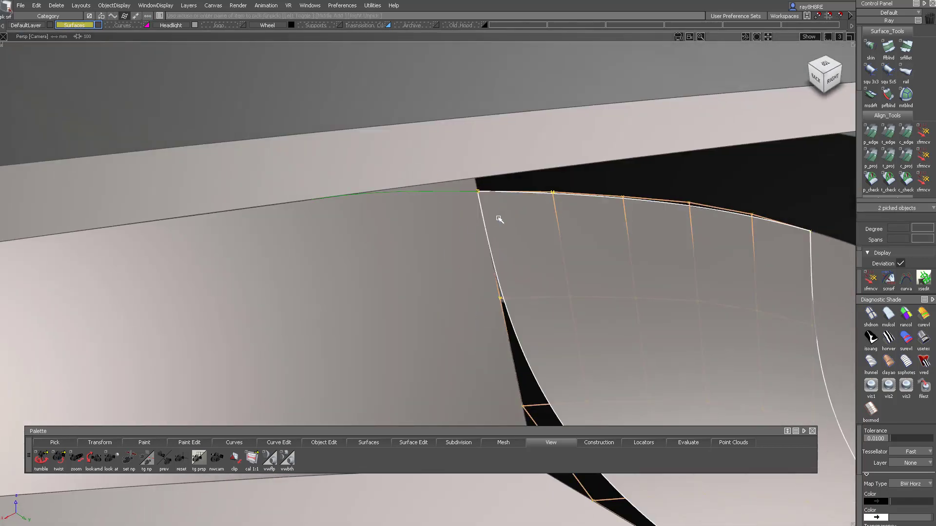
{"action": "right_click_drag", "start_coordinate": [499, 220], "coordinate": [446, 200], "text": "ctrl+shift"}
{"action": "right_click_drag", "start_coordinate": [510, 200], "coordinate": [439, 195], "text": "alt+shift"}
{"action": "left_click_drag", "start_coordinate": [389, 185], "coordinate": [439, 247], "text": "ctrl+shift"}
{"action": "left_click", "coordinate": [429, 190]}
{"action": "left_click_drag", "start_coordinate": [434, 205], "coordinate": [458, 254], "text": "alt+shift"}
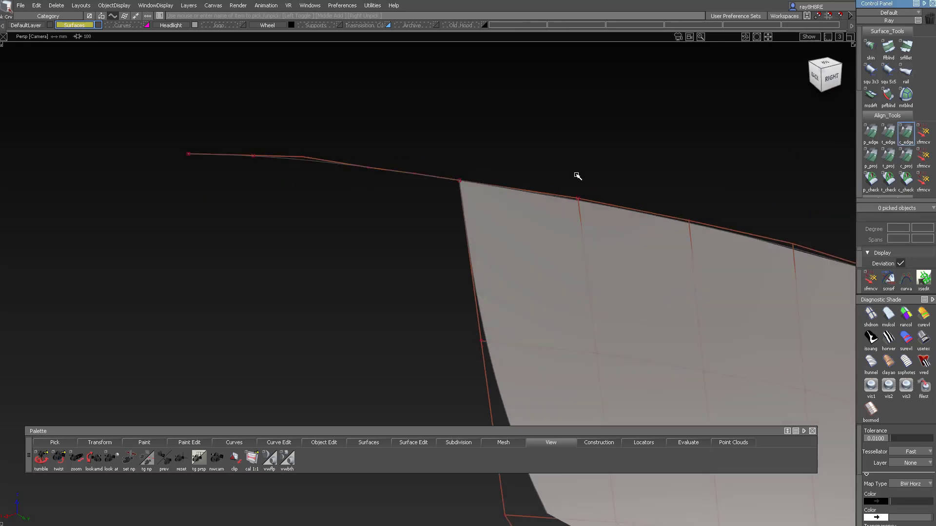
- Align the extension curve's fillet end to the outer edge of the first corner fillet patch
{"action": "left_click", "coordinate": [472, 182]}
{"action": "left_click", "coordinate": [474, 183]}
{"action": "mouse_move", "coordinate": [472, 183]}
{"action": "left_mouse_down", "text": "alt+shift"}
{"action": "mouse_move", "coordinate": [413, 228]}
{"action": "mouse_move", "coordinate": [457, 177]}
{"action": "mouse_move", "coordinate": [478, 194]}
{"action": "mouse_move", "coordinate": [463, 281]}
{"action": "left_mouse_up", "text": "alt+shift"}
{"action": "left_click", "coordinate": [457, 177]}
{"action": "left_click", "coordinate": [474, 199]}
{"action": "left_click", "coordinate": [459, 177]}
{"action": "left_click", "coordinate": [472, 198]}
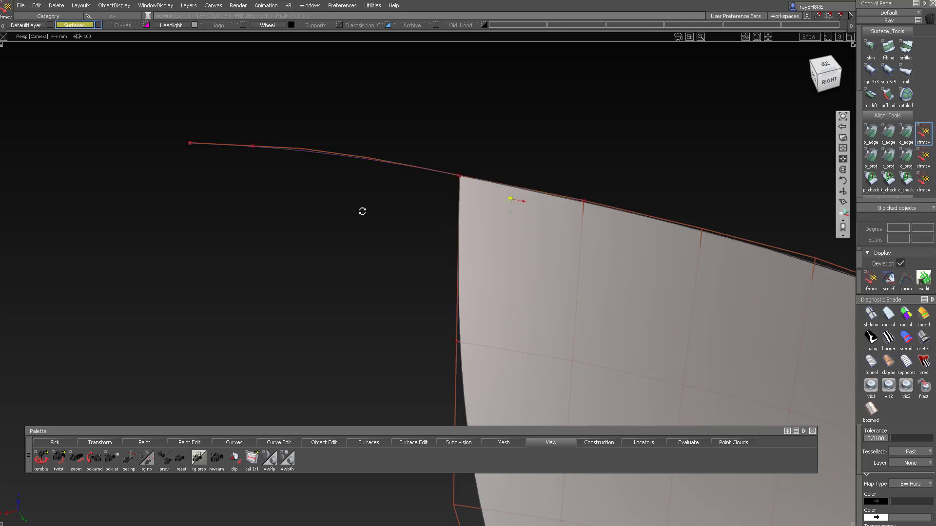
- Restore the hidden geometry and turn off the control vertex display of the curve and fillet patch
{"action": "left_click_drag", "start_coordinate": [362, 211], "coordinate": [456, 167], "text": "alt+shift"}
{"action": "left_click", "coordinate": [490, 213]}
{"action": "right_click_drag", "start_coordinate": [489, 214], "coordinate": [439, 195], "text": "ctrl+shift"}
{"action": "left_click_drag", "start_coordinate": [390, 176], "coordinate": [320, 150], "text": "alt+shift"}
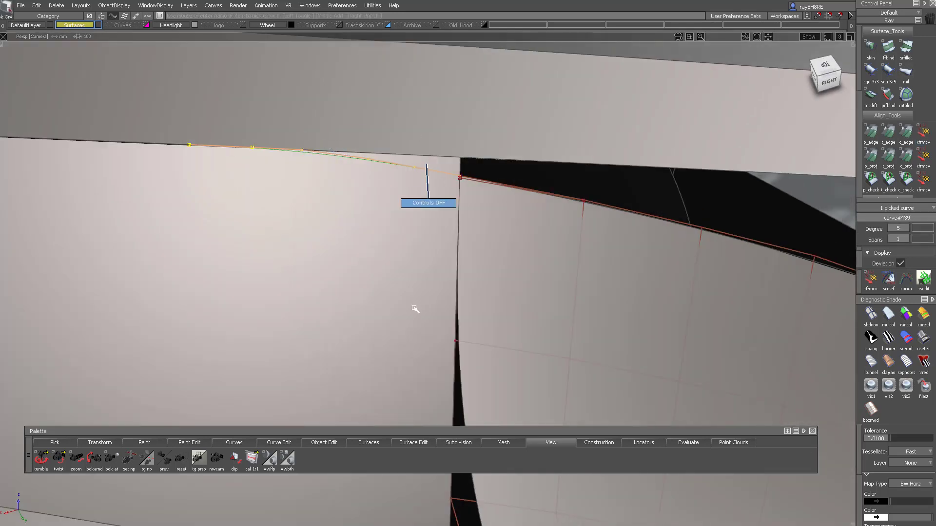
{"action": "left_click", "coordinate": [415, 309]}
- Remove the curve along the first fillet patch's outer edge and untrim the outer side wall beside it
{"action": "right_click_drag", "start_coordinate": [415, 310], "coordinate": [385, 192], "text": "alt+shift"}
{"action": "left_click_drag", "start_coordinate": [385, 192], "coordinate": [512, 171], "text": "alt+shift"}
{"action": "left_click_drag", "start_coordinate": [511, 171], "coordinate": [369, 119], "text": "ctrl+shift"}
{"action": "left_click", "coordinate": [522, 278]}
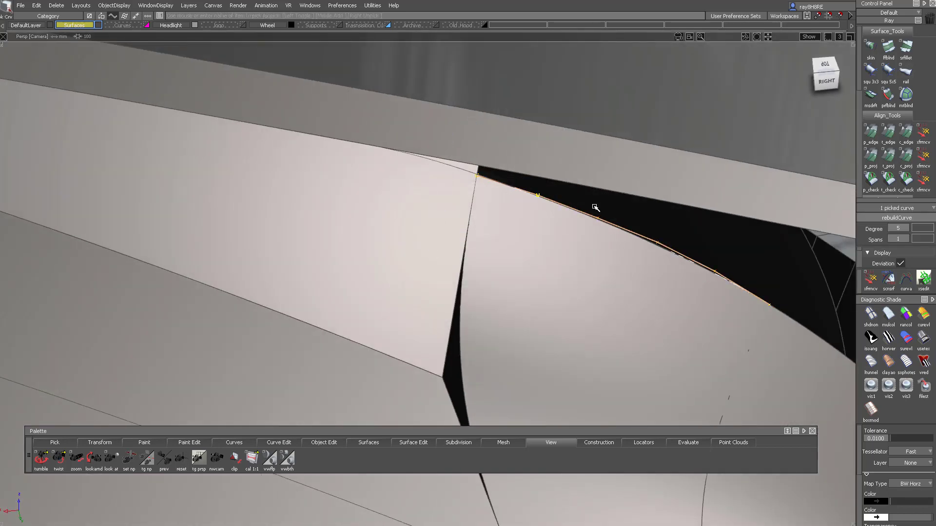
{"action": "left_click_drag", "start_coordinate": [493, 234], "coordinate": [443, 221], "text": "ctrl+shift"}
{"action": "key", "text": "ctrl+z"}
{"action": "right_click_drag", "start_coordinate": [507, 207], "coordinate": [689, 226], "text": "alt+shift"}
{"action": "middle_click_drag", "start_coordinate": [689, 226], "coordinate": [653, 203], "text": "alt+shift"}
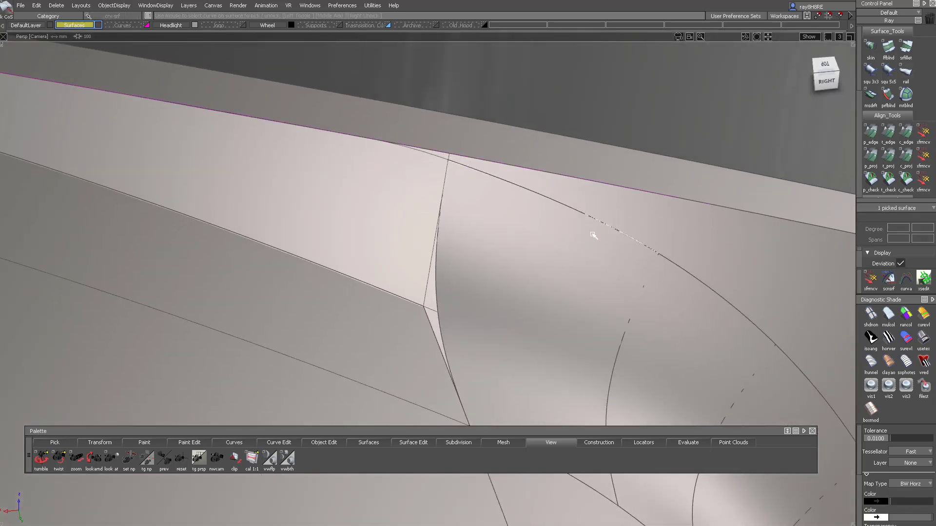
- Align the first corner fillet patch to the untrimmed side wall with a G2 projected alignment along the surface normal
{"action": "left_click", "coordinate": [870, 134]}
{"action": "left_click", "coordinate": [634, 235]}
{"action": "left_click", "coordinate": [635, 217]}
{"action": "right_click_drag", "start_coordinate": [635, 218], "coordinate": [575, 226], "text": "alt+shift"}
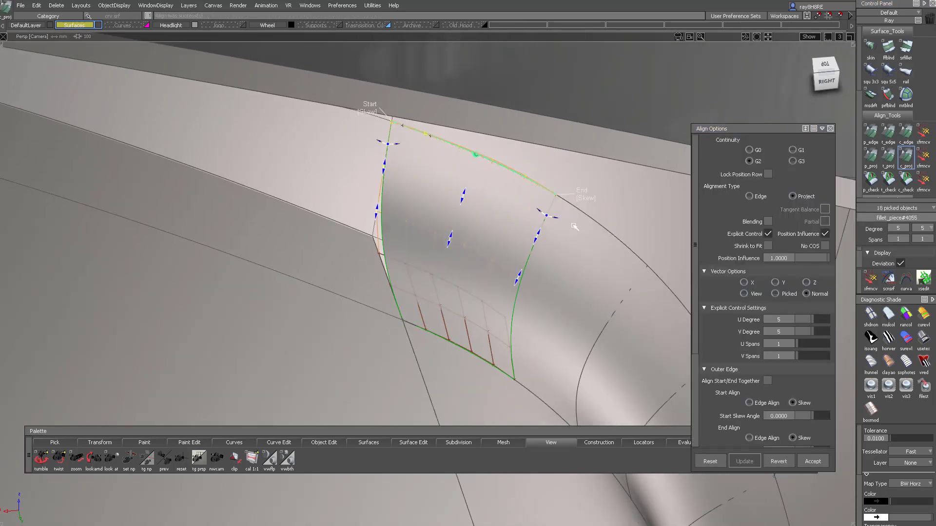
{"action": "left_click", "coordinate": [595, 194]}
- Isolate the side wall, delete its leftover curve on surface and trim away the region between the two corner curves
{"action": "right_click_drag", "start_coordinate": [595, 195], "coordinate": [462, 157], "text": "alt+shift"}
{"action": "mouse_move", "coordinate": [462, 157]}
{"action": "left_mouse_down", "text": "alt+shift"}
{"action": "mouse_move", "coordinate": [378, 178]}
{"action": "mouse_move", "coordinate": [433, 180]}
{"action": "mouse_move", "coordinate": [400, 154]}
{"action": "mouse_move", "coordinate": [461, 148]}
{"action": "left_mouse_up", "text": "alt+shift"}
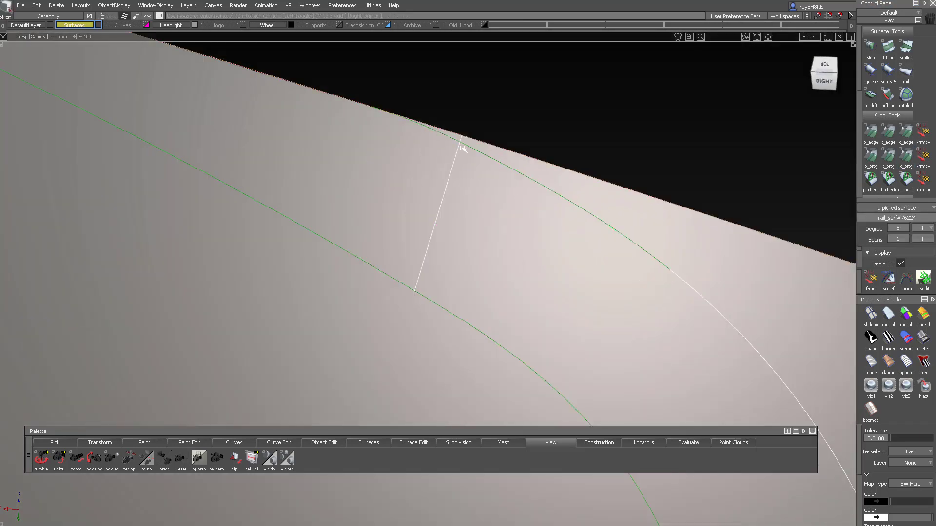
{"action": "right_click_drag", "start_coordinate": [462, 148], "coordinate": [371, 204], "text": "alt+shift"}
{"action": "key", "text": "Delete"}
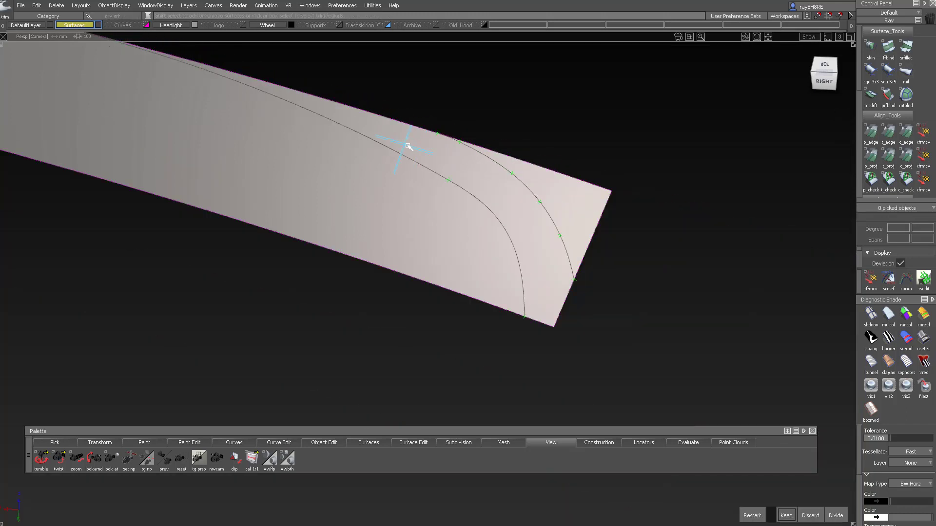
{"action": "key", "text": "Return"}
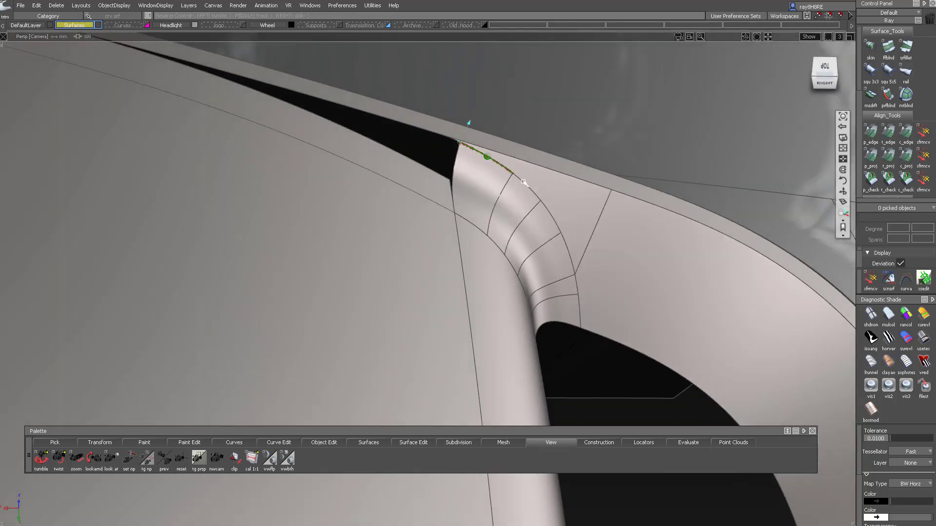
- Trim the hood surface along the curve running from the corner fillet, keeping the main hood area
{"action": "right_click_drag", "start_coordinate": [575, 132], "coordinate": [531, 191], "text": "alt+shift"}
{"action": "left_click_drag", "start_coordinate": [530, 190], "coordinate": [427, 257], "text": "alt+shift"}
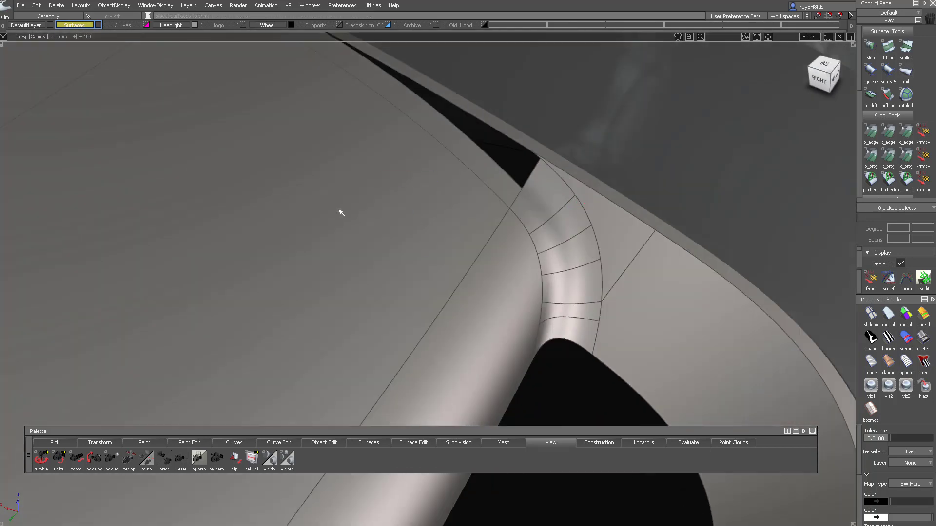
{"action": "left_click", "coordinate": [340, 211]}
{"action": "key", "text": "Return"}
- Build a freeform blend between the rim edge and the trimmed hood edge, with side 1 at G0 Position and an edge-aligned start
{"action": "middle_click_drag", "start_coordinate": [458, 90], "coordinate": [458, 189], "text": "alt+shift"}
{"action": "left_click_drag", "start_coordinate": [458, 189], "coordinate": [607, 215], "text": "alt+shift"}
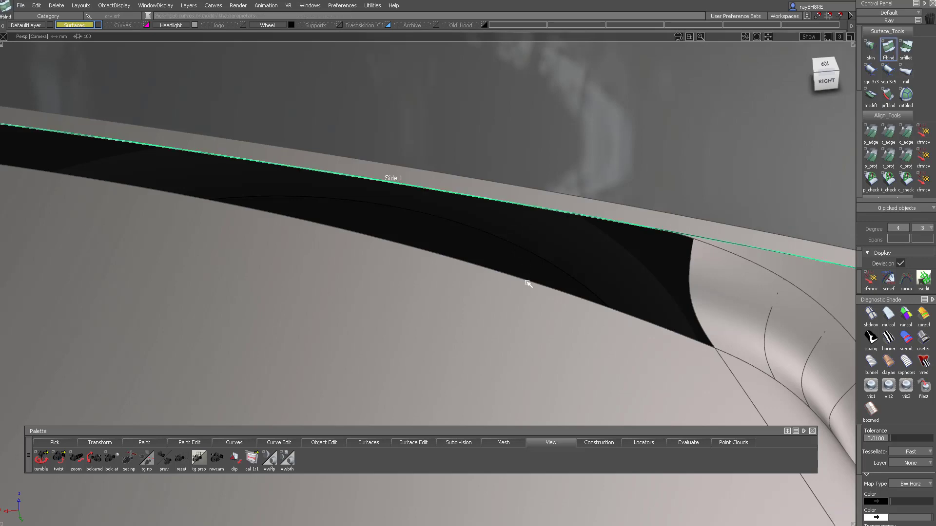
{"action": "left_click", "coordinate": [528, 283]}
{"action": "right_click_drag", "start_coordinate": [527, 282], "coordinate": [512, 226], "text": "alt+shift"}
{"action": "mouse_move", "coordinate": [512, 225]}
{"action": "left_mouse_down", "text": "alt+shift"}
{"action": "mouse_move", "coordinate": [537, 241]}
{"action": "mouse_move", "coordinate": [525, 231]}
{"action": "left_mouse_up", "text": "alt+shift"}
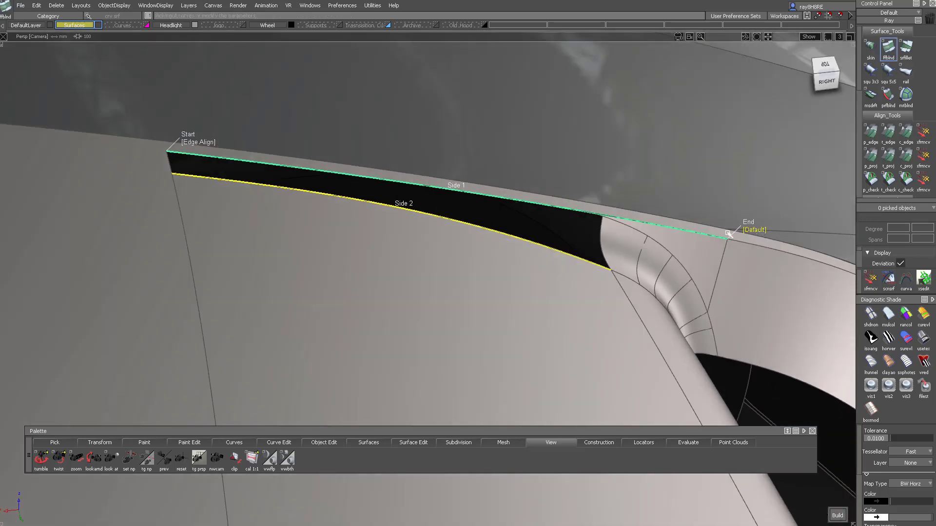
{"action": "key", "text": "space"}
{"action": "right_click_drag", "start_coordinate": [591, 218], "coordinate": [612, 288], "text": "alt+shift"}
{"action": "left_click_drag", "start_coordinate": [613, 289], "coordinate": [559, 255], "text": "alt+shift"}
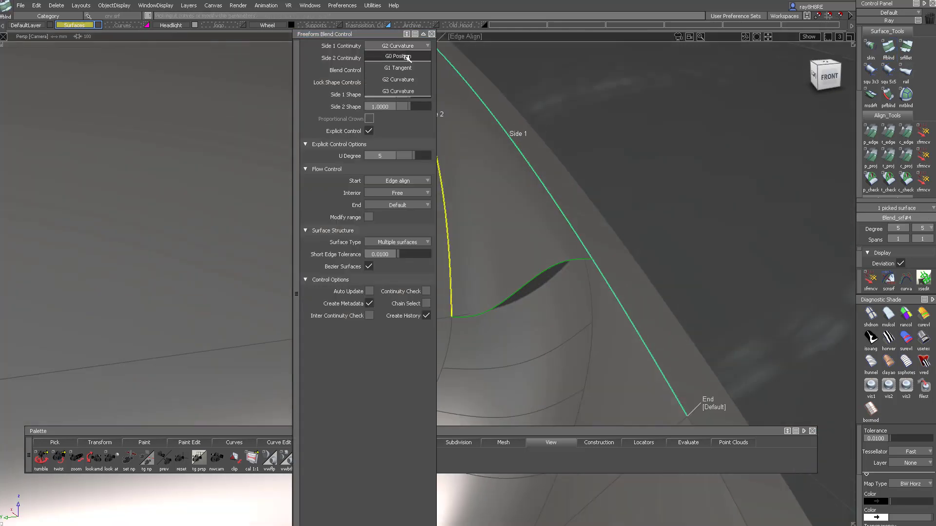
{"action": "left_click", "coordinate": [406, 57]}
- Shorten the blend surface at its corner end to leave a gap before the first fillet patch
{"action": "left_click_drag", "start_coordinate": [560, 185], "coordinate": [549, 108], "text": "alt+shift"}
{"action": "right_click_drag", "start_coordinate": [550, 109], "coordinate": [705, 219], "text": "alt+shift"}
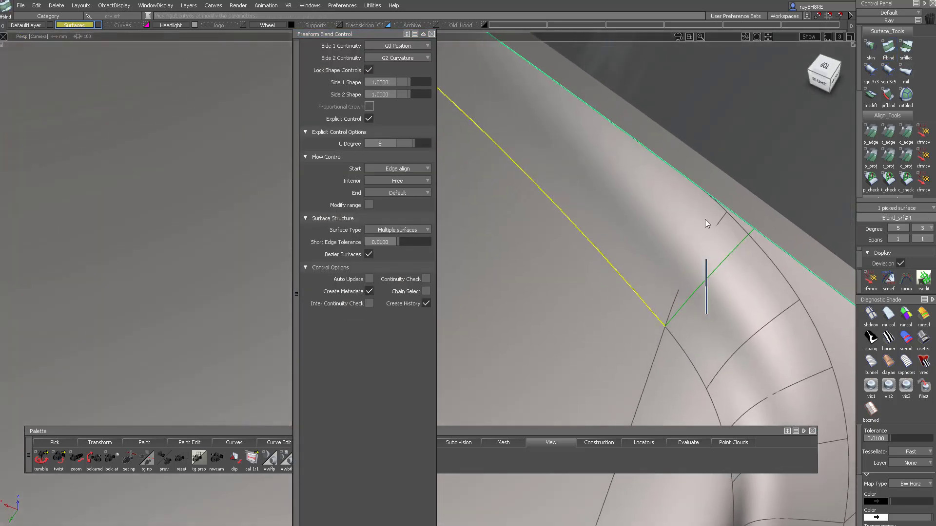
{"action": "left_click_drag", "start_coordinate": [705, 220], "coordinate": [705, 209], "text": "ctrl+shift"}
{"action": "left_click_drag", "start_coordinate": [703, 278], "coordinate": [530, 276]}
{"action": "key", "text": "Return"}
- Isolate the surfaces around the gap and fill it with a degree 5 square surface, all four boundaries set to G2 Curvature
{"action": "left_click", "coordinate": [737, 294]}
{"action": "left_click_drag", "start_coordinate": [737, 294], "coordinate": [662, 261], "text": "ctrl+shift"}
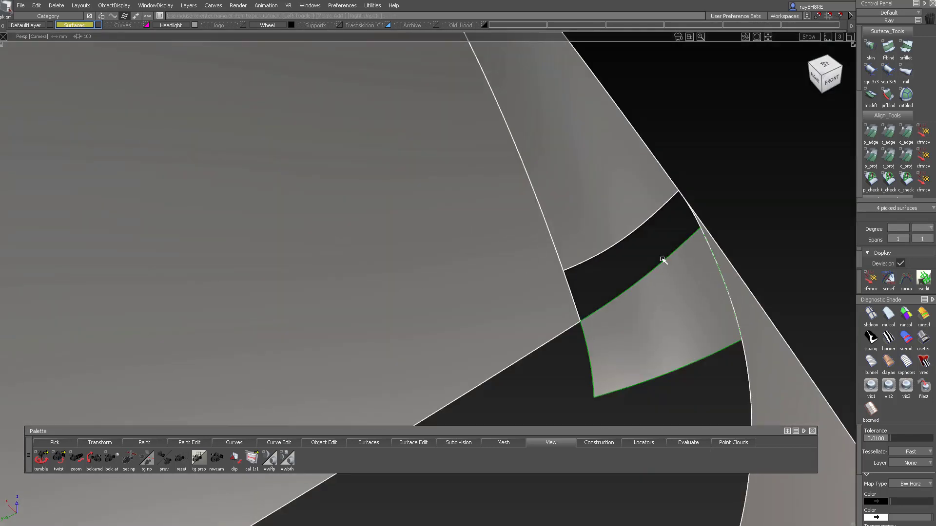
{"action": "right_click_drag", "start_coordinate": [662, 261], "coordinate": [640, 268], "text": "alt+shift"}
{"action": "left_click_drag", "start_coordinate": [640, 267], "coordinate": [641, 281], "text": "ctrl+shift"}
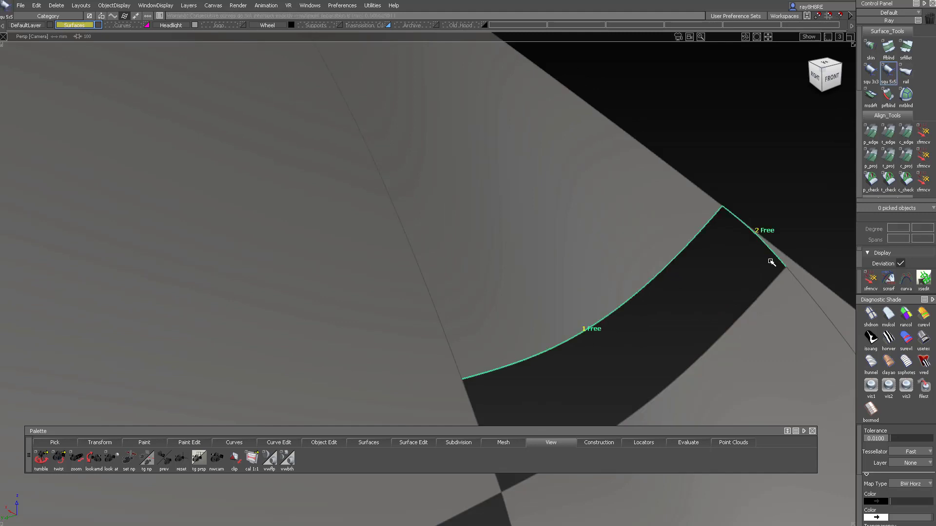
{"action": "left_click", "coordinate": [758, 297]}
{"action": "left_click", "coordinate": [469, 397]}
{"action": "left_click_drag", "start_coordinate": [469, 397], "coordinate": [668, 166], "text": "alt+shift"}
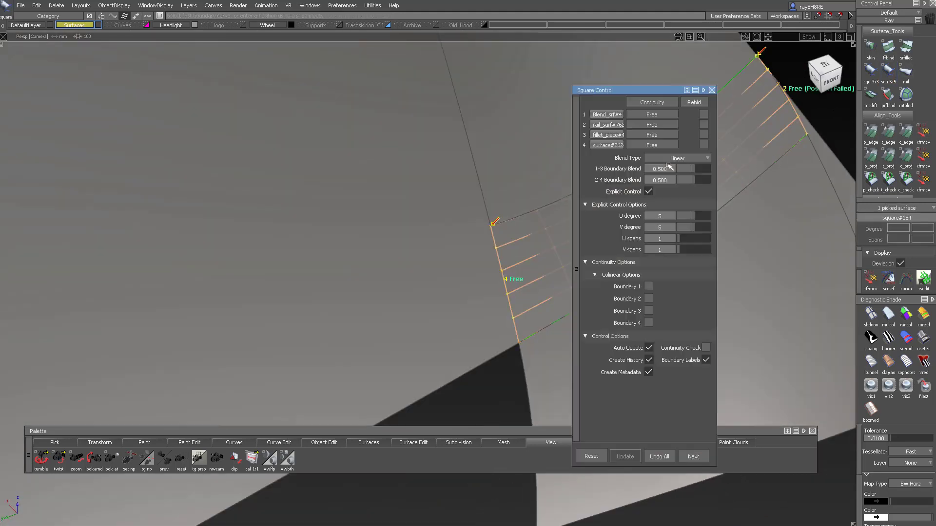
{"action": "left_click", "coordinate": [662, 102]}
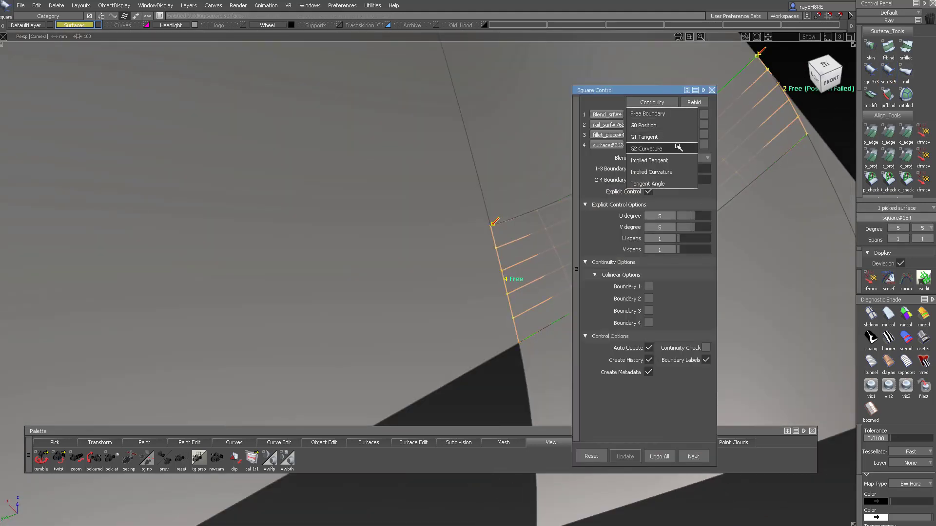
{"action": "left_click", "coordinate": [677, 148]}
{"action": "left_click_drag", "start_coordinate": [546, 166], "coordinate": [341, 312], "text": "alt+shift"}
- Set the blend surface's second degree to 5 and extract its corner-side end edge as a curve
{"action": "left_click_drag", "start_coordinate": [341, 312], "coordinate": [273, 269], "text": "ctrl+shift"}
{"action": "mouse_move", "coordinate": [409, 326]}
{"action": "left_mouse_down", "text": "alt+shift"}
{"action": "mouse_move", "coordinate": [311, 197]}
{"action": "mouse_move", "coordinate": [309, 325]}
{"action": "mouse_move", "coordinate": [324, 278]}
{"action": "mouse_move", "coordinate": [408, 177]}
{"action": "mouse_move", "coordinate": [410, 313]}
{"action": "left_mouse_up", "text": "alt+shift"}
{"action": "left_click_drag", "start_coordinate": [422, 181], "coordinate": [393, 198], "text": "alt+shift"}
{"action": "left_click", "coordinate": [382, 193]}
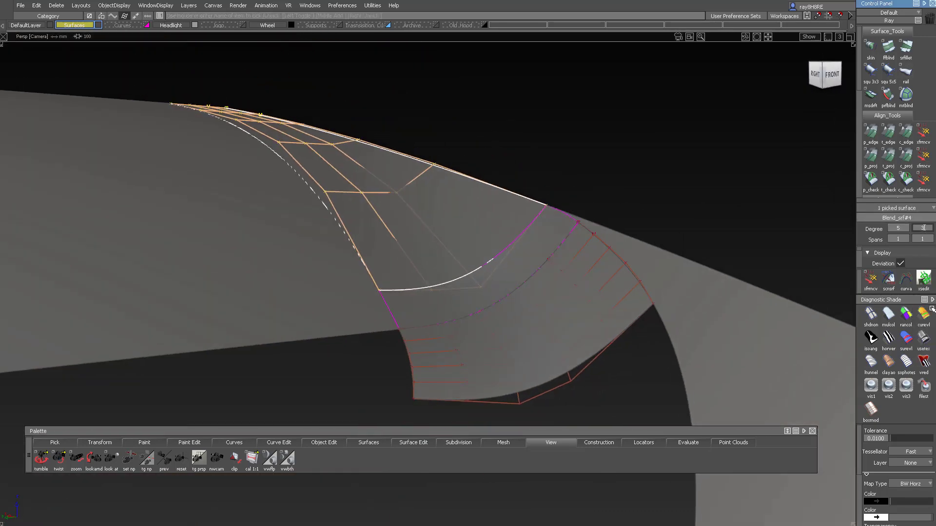
{"action": "type", "text": "5"}
{"action": "key", "text": "Return"}
{"action": "left_click_drag", "start_coordinate": [560, 273], "coordinate": [372, 178], "text": "alt+shift"}
{"action": "left_click", "coordinate": [442, 173]}
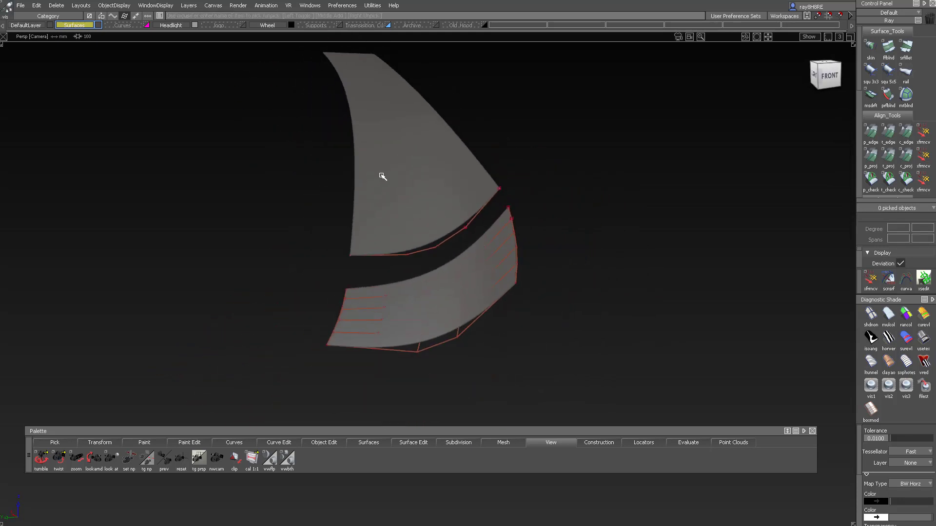
- Delete the blend surface while keeping its end curve, and restore the hidden geometry
{"action": "left_click_drag", "start_coordinate": [410, 153], "coordinate": [403, 192], "text": "ctrl+shift"}
{"action": "left_click", "coordinate": [403, 191]}
{"action": "key", "text": "Delete"}
{"action": "key", "text": "Return"}
{"action": "left_click_drag", "start_coordinate": [366, 134], "coordinate": [336, 154], "text": "alt+shift"}
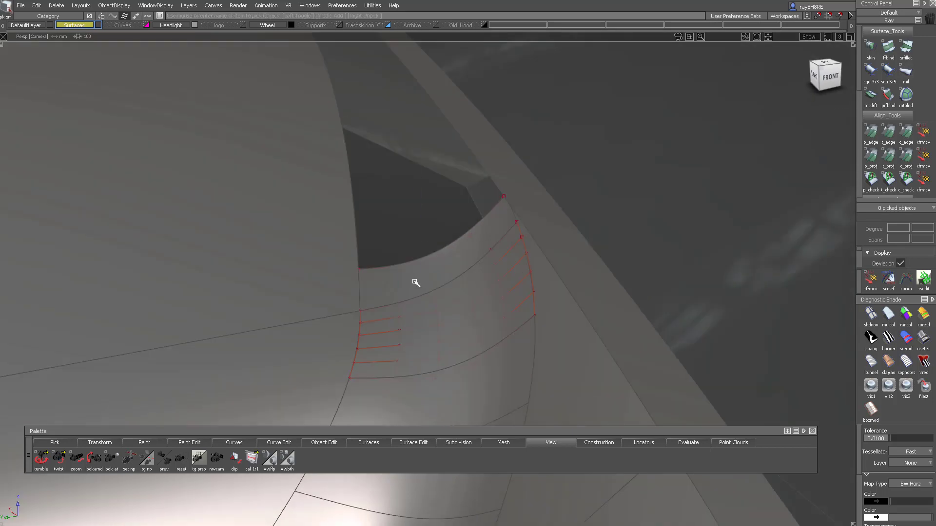
- Delete the square patch beside the corner fillet and isolate the hood, rim surface and end curve
{"action": "left_click_drag", "start_coordinate": [475, 208], "coordinate": [408, 193], "text": "alt+shift"}
{"action": "right_click_drag", "start_coordinate": [409, 194], "coordinate": [361, 257], "text": "alt+shift"}
{"action": "middle_click_drag", "start_coordinate": [215, 112], "coordinate": [399, 307], "text": "alt+shift"}
{"action": "right_click_drag", "start_coordinate": [398, 308], "coordinate": [480, 305], "text": "alt+shift"}
{"action": "left_click", "coordinate": [464, 145]}
{"action": "left_click_drag", "start_coordinate": [475, 219], "coordinate": [461, 136], "text": "ctrl+shift"}
{"action": "left_click_drag", "start_coordinate": [461, 136], "coordinate": [459, 173], "text": "ctrl+shift"}
{"action": "left_click", "coordinate": [480, 151]}
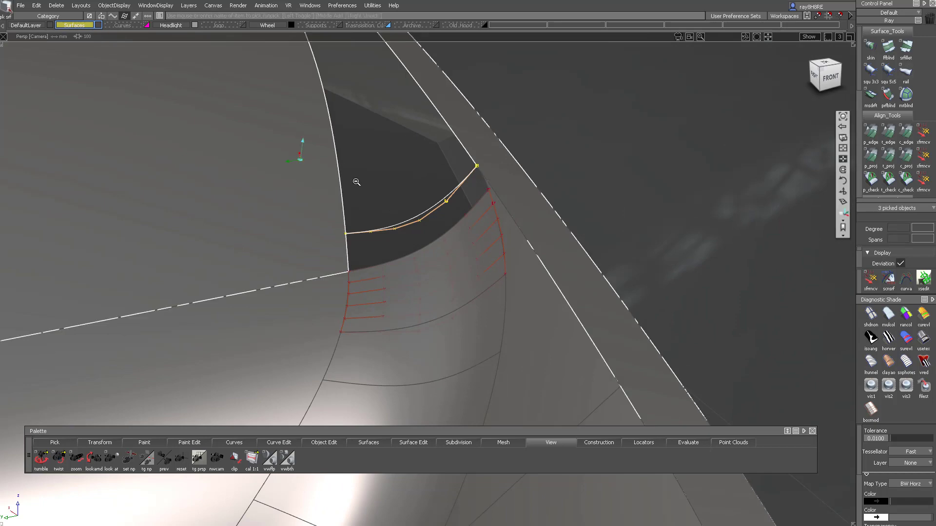
{"action": "right_click_drag", "start_coordinate": [356, 182], "coordinate": [429, 207], "text": "alt+shift"}
{"action": "right_click_drag", "start_coordinate": [429, 207], "coordinate": [434, 225], "text": "ctrl+shift"}
- Build a square surface between the hood edge and the rim, using the end curve as its corner-side boundary
{"action": "left_click", "coordinate": [337, 130]}
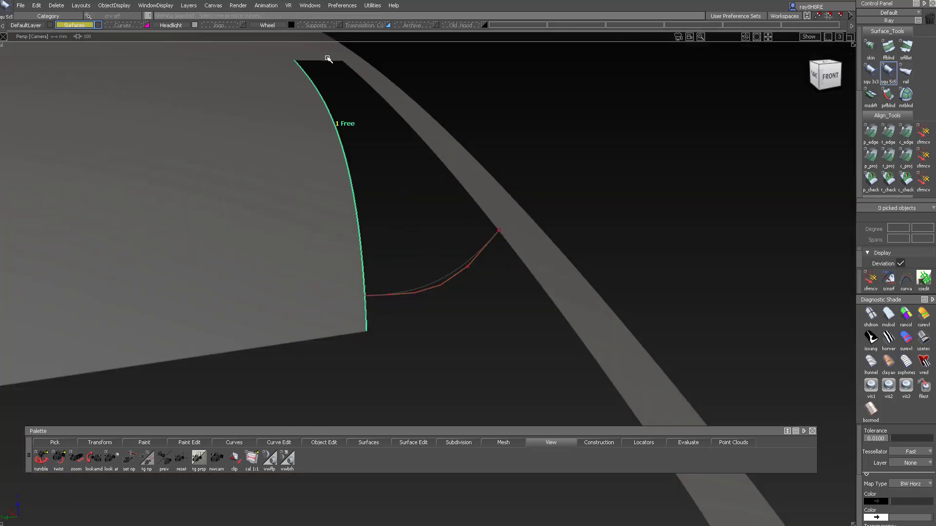
{"action": "left_click", "coordinate": [453, 286]}
{"action": "right_click_drag", "start_coordinate": [453, 286], "coordinate": [440, 278], "text": "alt+shift"}
{"action": "left_click_drag", "start_coordinate": [441, 278], "coordinate": [390, 253], "text": "alt+shift"}
{"action": "left_click_drag", "start_coordinate": [390, 254], "coordinate": [372, 230], "text": "ctrl+shift"}
- Reposition the end CVs of the corner-side end curve at the hood edge and at the rim edge
{"action": "right_click_drag", "start_coordinate": [372, 230], "coordinate": [384, 292], "text": "alt+shift"}
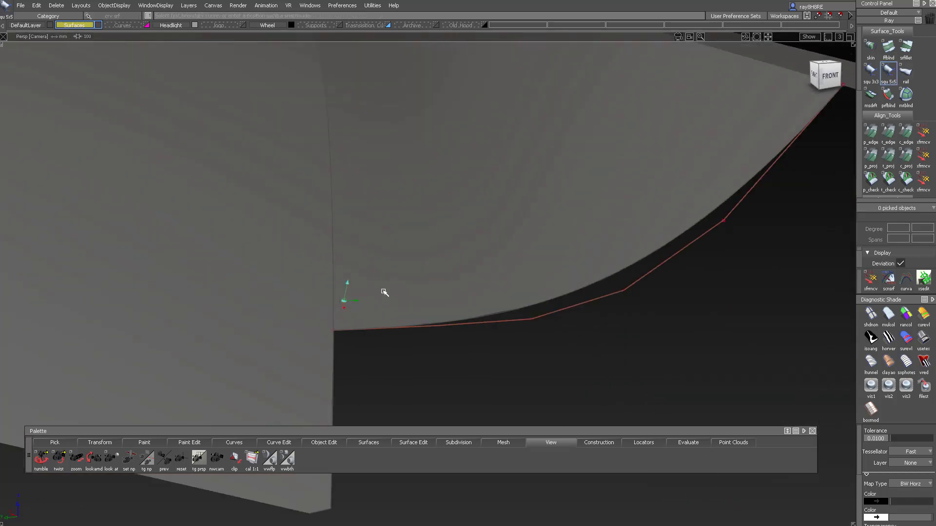
{"action": "left_click", "coordinate": [338, 335]}
{"action": "mouse_move", "coordinate": [384, 292]}
{"action": "left_mouse_down", "text": "ctrl+shift"}
{"action": "mouse_move", "coordinate": [361, 315]}
{"action": "mouse_move", "coordinate": [375, 288]}
{"action": "left_mouse_up", "text": "ctrl+shift"}
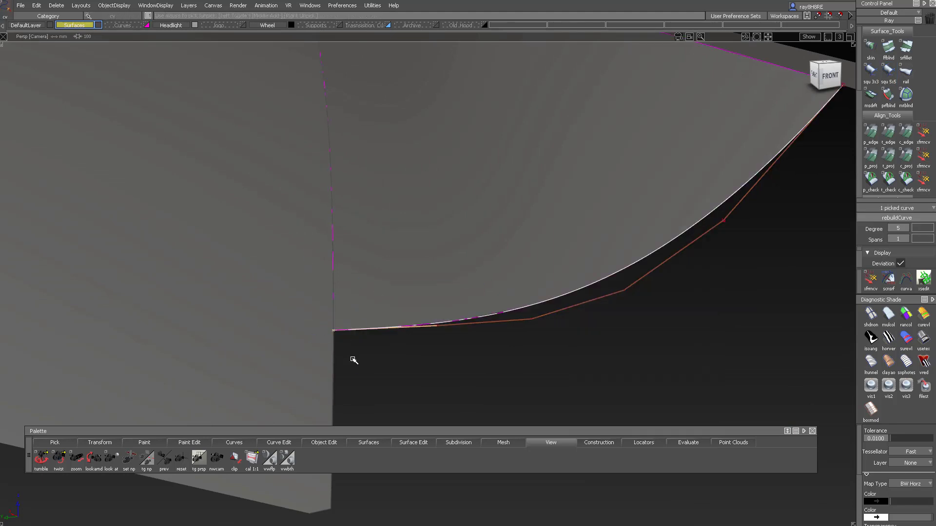
{"action": "right_click_drag", "start_coordinate": [369, 329], "coordinate": [461, 306], "text": "alt+shift"}
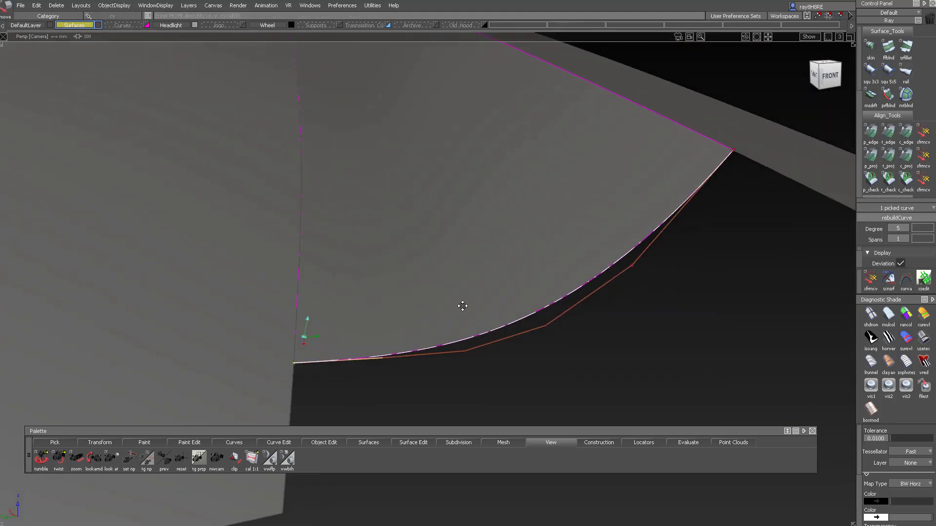
{"action": "middle_click_drag", "start_coordinate": [462, 306], "coordinate": [410, 320], "text": "alt+shift"}
{"action": "left_click_drag", "start_coordinate": [667, 138], "coordinate": [700, 189]}
{"action": "left_click_drag", "start_coordinate": [678, 171], "coordinate": [689, 176]}
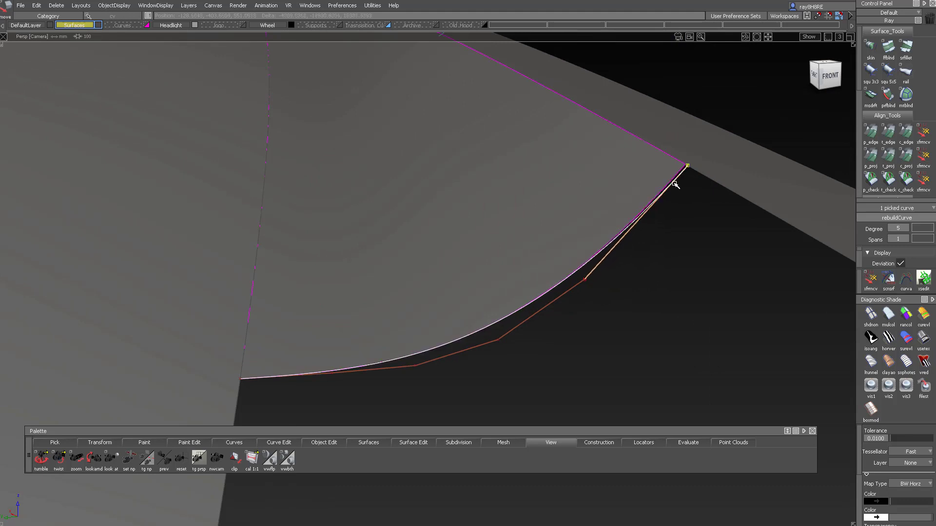
- Reopen the square surface's settings, check its corner at the rim and restore the hidden surrounding geometry
{"action": "left_click_drag", "start_coordinate": [633, 268], "coordinate": [599, 234], "text": "ctrl+shift"}
{"action": "left_click", "coordinate": [509, 203]}
{"action": "right_click_drag", "start_coordinate": [509, 203], "coordinate": [367, 215], "text": "alt+shift"}
{"action": "left_click_drag", "start_coordinate": [368, 215], "coordinate": [466, 247], "text": "alt+shift"}
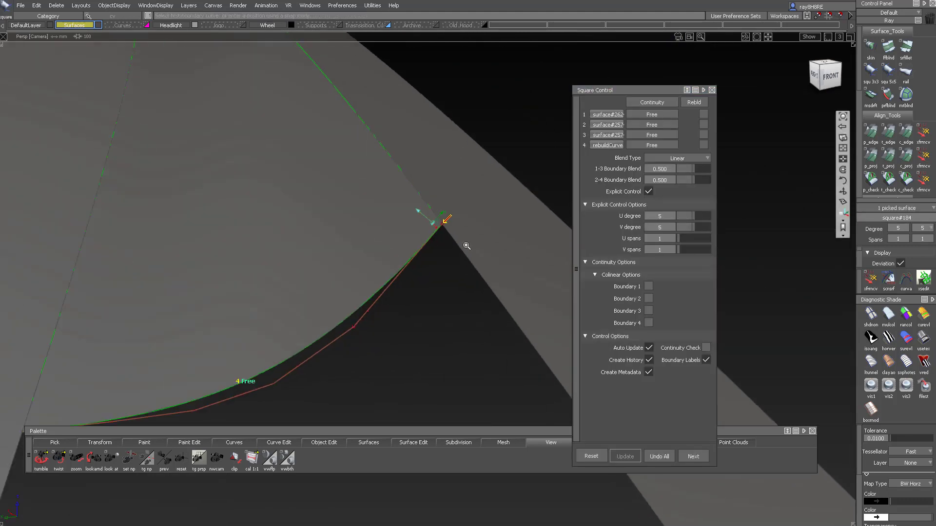
{"action": "right_click_drag", "start_coordinate": [466, 246], "coordinate": [435, 305], "text": "alt+shift"}
{"action": "left_click_drag", "start_coordinate": [434, 306], "coordinate": [442, 224], "text": "ctrl+shift"}
{"action": "left_click", "coordinate": [444, 226]}
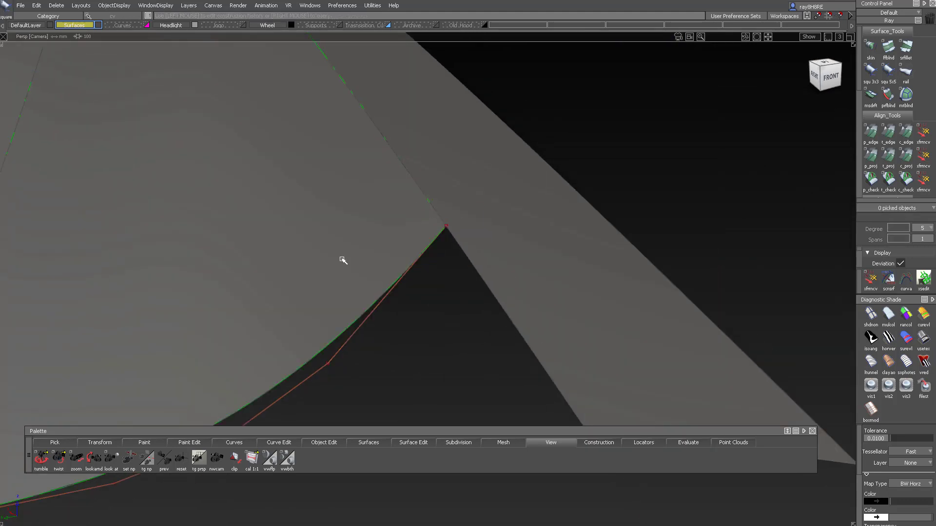
{"action": "left_click", "coordinate": [342, 260]}
{"action": "right_click_drag", "start_coordinate": [342, 259], "coordinate": [374, 225], "text": "alt+shift"}
{"action": "left_click_drag", "start_coordinate": [373, 225], "coordinate": [422, 192], "text": "alt+shift"}
{"action": "key", "text": "ctrl+z"}
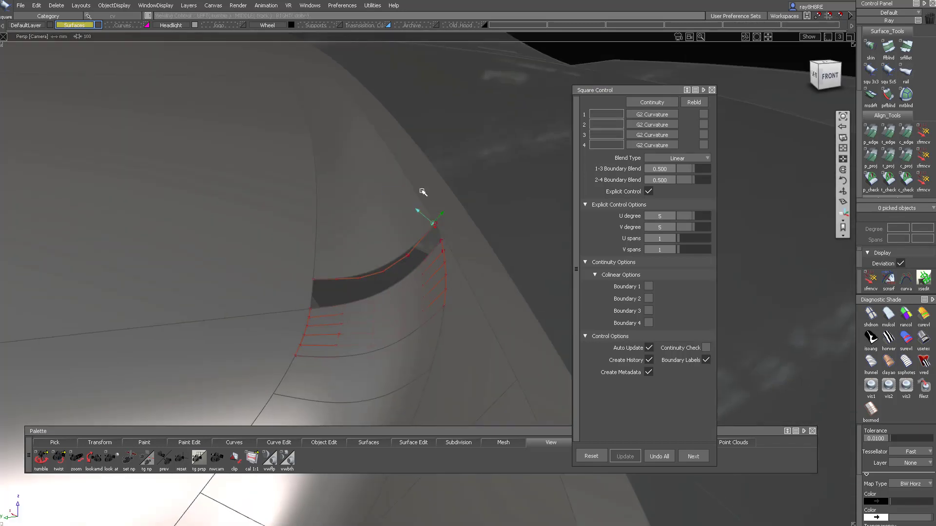
- Set the square surface's boundaries 1 and 2 to G2 Curvature continuity
{"action": "left_click", "coordinate": [422, 191]}
{"action": "left_click_drag", "start_coordinate": [652, 114], "coordinate": [664, 171]}
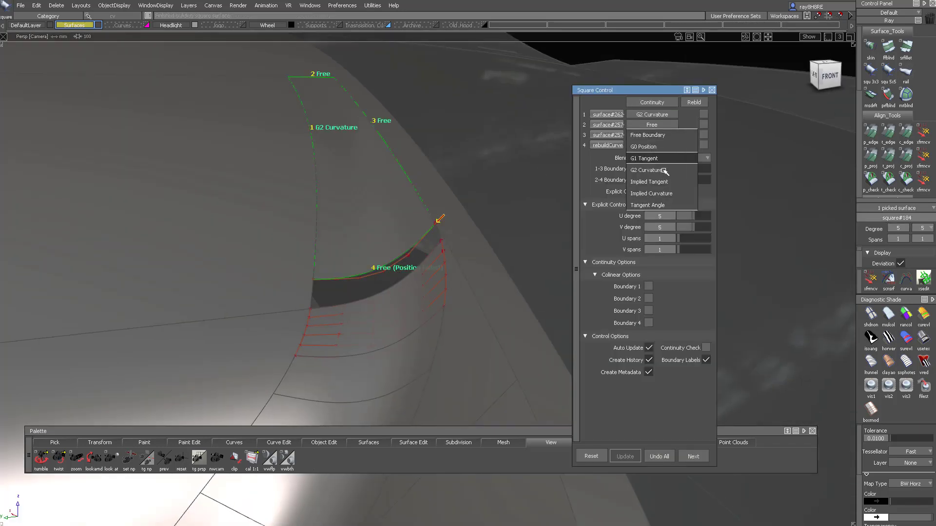
{"action": "left_click", "coordinate": [659, 170]}
{"action": "left_click_drag", "start_coordinate": [429, 146], "coordinate": [358, 171], "text": "alt+shift"}
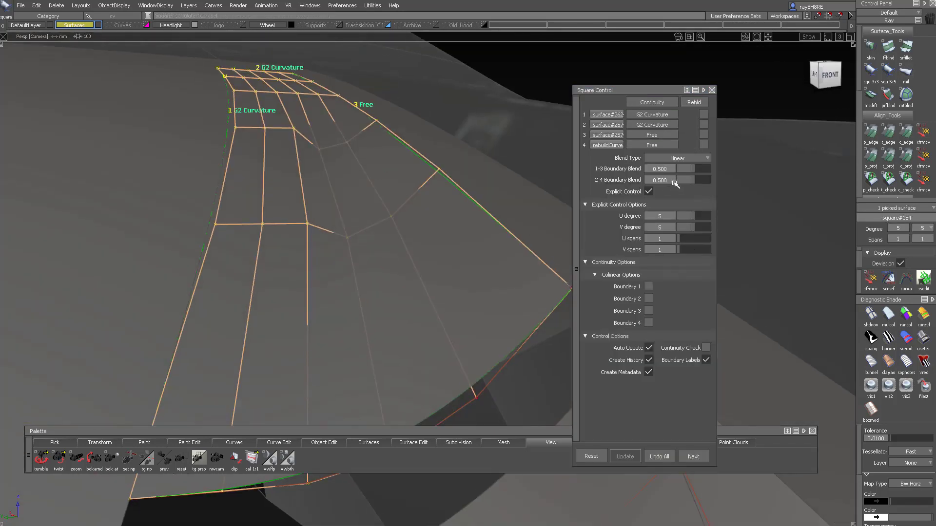
- Set the square surface's 1-3 boundary blend to 0.6 and its 2-4 boundary blend to 0.8
{"action": "mouse_move", "coordinate": [691, 181]}
{"action": "left_mouse_down"}
{"action": "mouse_move", "coordinate": [702, 186]}
{"action": "mouse_move", "coordinate": [698, 170]}
{"action": "mouse_move", "coordinate": [709, 177]}
{"action": "mouse_move", "coordinate": [699, 185]}
{"action": "left_mouse_up"}
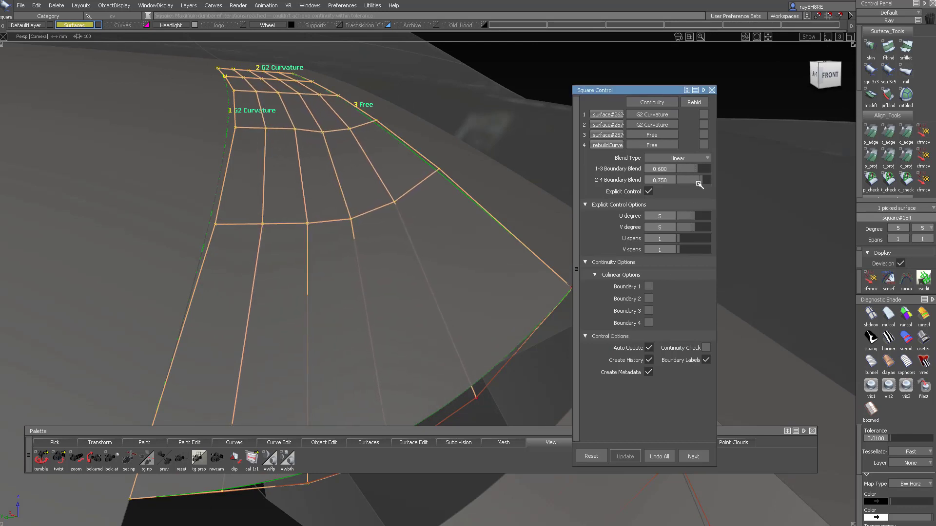
{"action": "left_click_drag", "start_coordinate": [417, 182], "coordinate": [423, 161], "text": "alt+shift"}
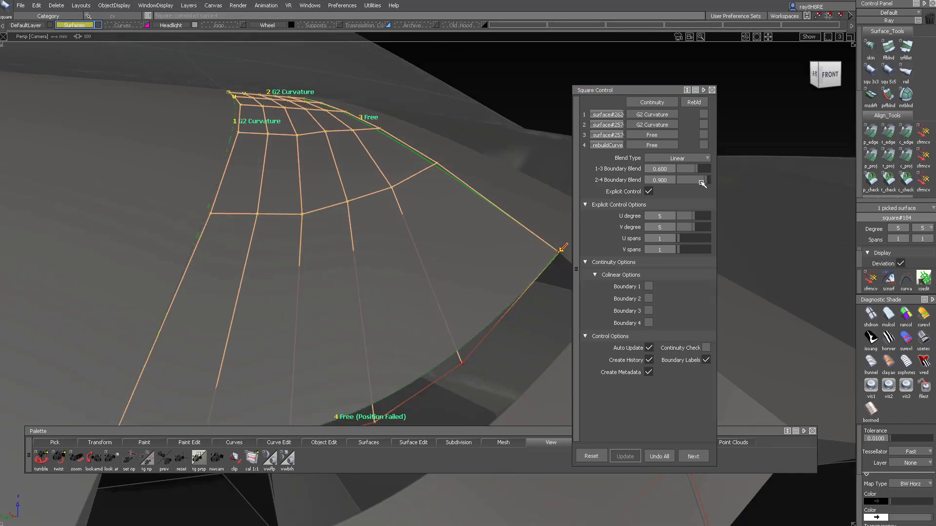
{"action": "left_click_drag", "start_coordinate": [704, 183], "coordinate": [669, 180]}
{"action": "type", "text": ".8"}
{"action": "key", "text": "Return"}
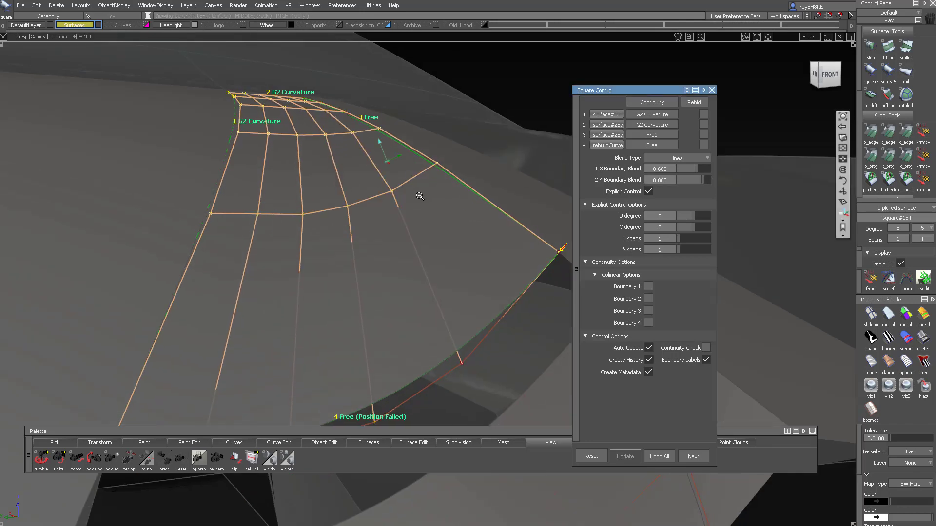
- Pick the end curve's CVs u1 and u2 one after the other and slide them to reshape its rim-side half
{"action": "right_click_drag", "start_coordinate": [420, 196], "coordinate": [413, 272], "text": "alt+shift"}
{"action": "left_click_drag", "start_coordinate": [413, 272], "coordinate": [370, 246], "text": "alt+shift"}
{"action": "left_click_drag", "start_coordinate": [371, 246], "coordinate": [425, 276], "text": "ctrl+shift"}
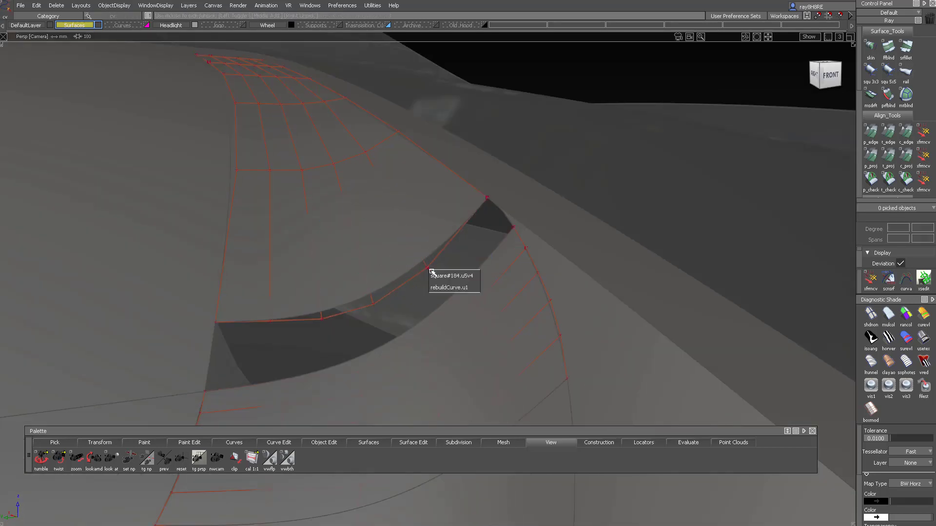
{"action": "left_click", "coordinate": [448, 287]}
{"action": "left_click_drag", "start_coordinate": [375, 325], "coordinate": [371, 333], "text": "alt+shift"}
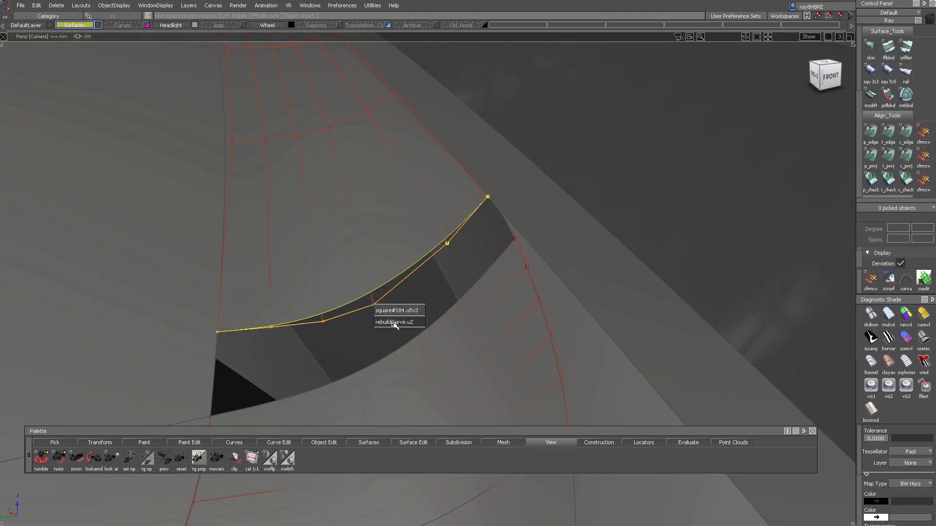
{"action": "left_click", "coordinate": [394, 322]}
{"action": "left_click_drag", "start_coordinate": [433, 297], "coordinate": [520, 198], "text": "alt+shift"}
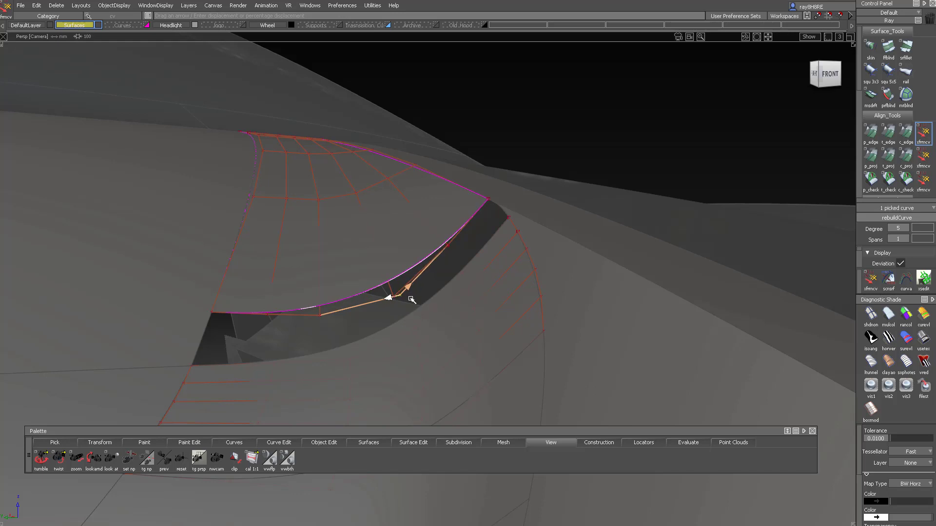
- Slide the end curve's CVs nearer the hood, including u4, to even out its shape
{"action": "left_click_drag", "start_coordinate": [412, 300], "coordinate": [295, 332], "text": "alt+shift"}
{"action": "left_click", "coordinate": [327, 325]}
{"action": "left_click", "coordinate": [306, 318]}
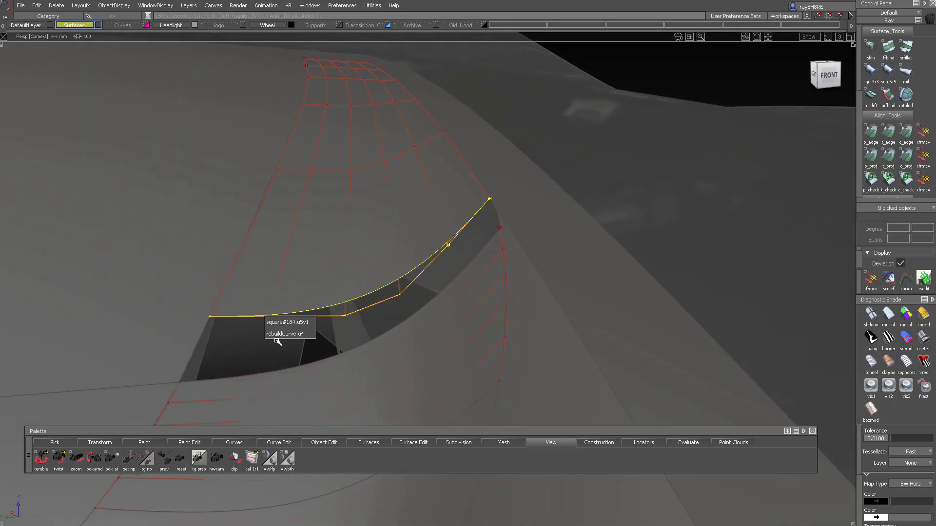
{"action": "left_click_drag", "start_coordinate": [292, 355], "coordinate": [317, 364], "text": "alt+shift"}
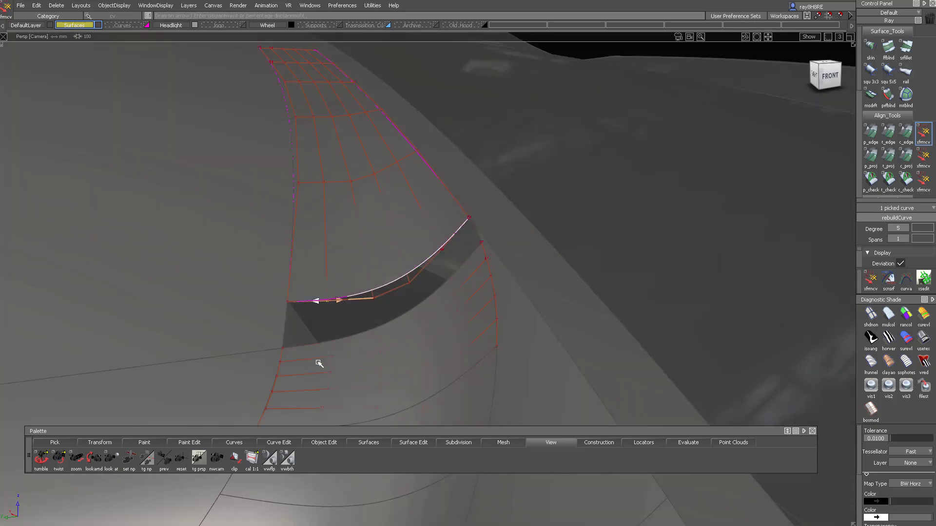
- Isolate the square surface and corner fillet, and bridge the gap between their edges with a freeform blend using Edge Align at both ends
{"action": "left_click_drag", "start_coordinate": [344, 264], "coordinate": [374, 339]}
{"action": "key", "text": "alt+h"}
{"action": "key", "text": "f"}
{"action": "left_click", "coordinate": [408, 281]}
{"action": "left_click", "coordinate": [407, 317]}
{"action": "right_click_drag", "start_coordinate": [407, 330], "coordinate": [460, 314], "text": "alt+shift"}
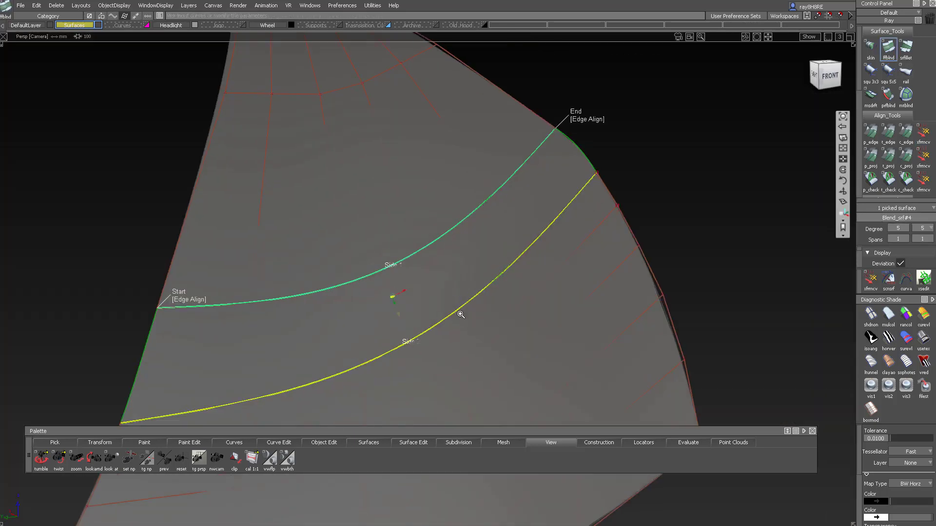
- Slide the end curve's hood-side CV to refine the patch and the blend attached to it
{"action": "left_click_drag", "start_coordinate": [460, 314], "coordinate": [444, 243], "text": "alt+shift"}
{"action": "middle_click_drag", "start_coordinate": [445, 243], "coordinate": [493, 217], "text": "alt+shift"}
{"action": "left_click_drag", "start_coordinate": [493, 218], "coordinate": [391, 180], "text": "alt+shift"}
{"action": "middle_click_drag", "start_coordinate": [390, 179], "coordinate": [473, 117], "text": "alt+shift"}
{"action": "mouse_move", "coordinate": [368, 238]}
{"action": "left_mouse_down", "text": "ctrl+shift"}
{"action": "mouse_move", "coordinate": [372, 178]}
{"action": "mouse_move", "coordinate": [353, 173]}
{"action": "mouse_move", "coordinate": [368, 182]}
{"action": "mouse_move", "coordinate": [326, 213]}
{"action": "mouse_move", "coordinate": [394, 187]}
{"action": "left_mouse_up", "text": "ctrl+shift"}
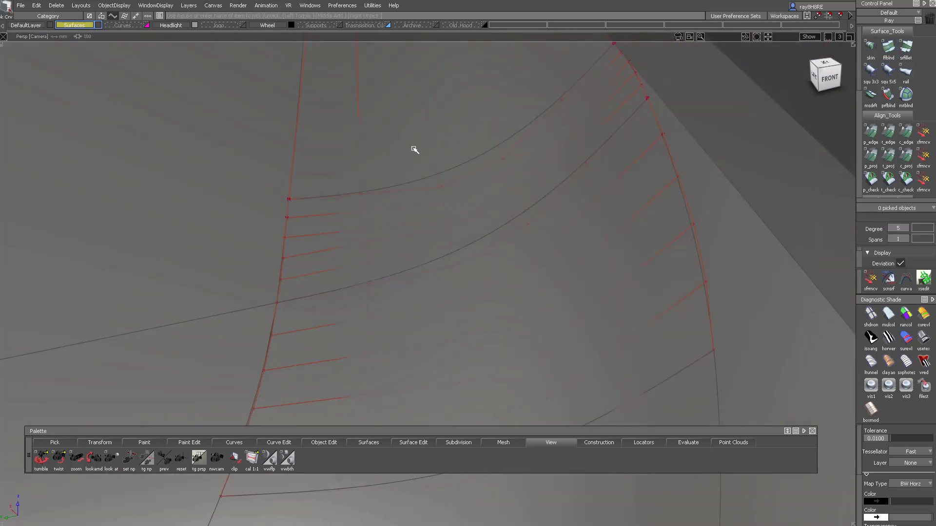
{"action": "left_click", "coordinate": [389, 167]}
{"action": "left_click", "coordinate": [349, 197]}
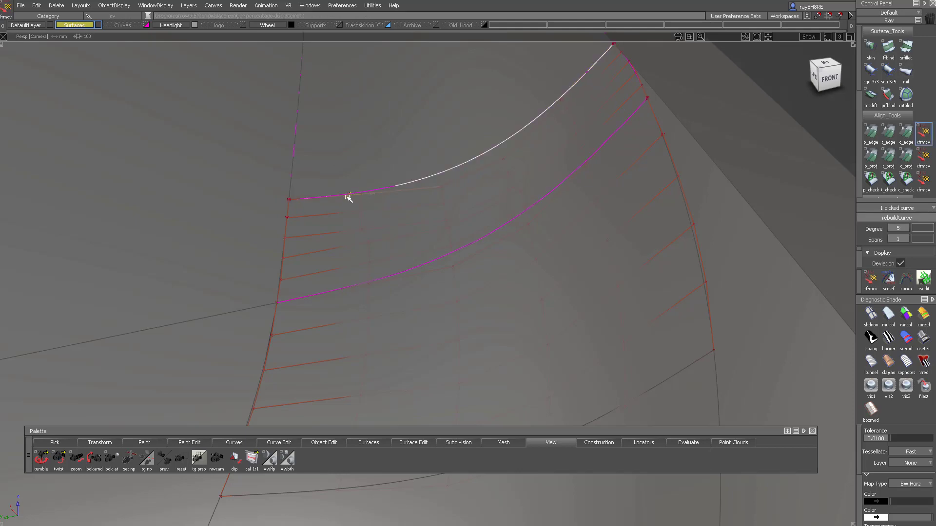
{"action": "mouse_move", "coordinate": [312, 193]}
{"action": "left_mouse_down", "text": "alt+shift"}
{"action": "mouse_move", "coordinate": [323, 296]}
{"action": "mouse_move", "coordinate": [397, 77]}
{"action": "mouse_move", "coordinate": [390, 211]}
{"action": "left_mouse_up", "text": "alt+shift"}
{"action": "middle_click_drag", "start_coordinate": [391, 211], "coordinate": [366, 229], "text": "alt+shift"}
- Slide the end curve's middle CVs to smooth the flow from the square surface through the blend
{"action": "left_click_drag", "start_coordinate": [470, 185], "coordinate": [474, 132], "text": "ctrl+shift"}
{"action": "left_click_drag", "start_coordinate": [428, 170], "coordinate": [508, 199], "text": "ctrl+shift"}
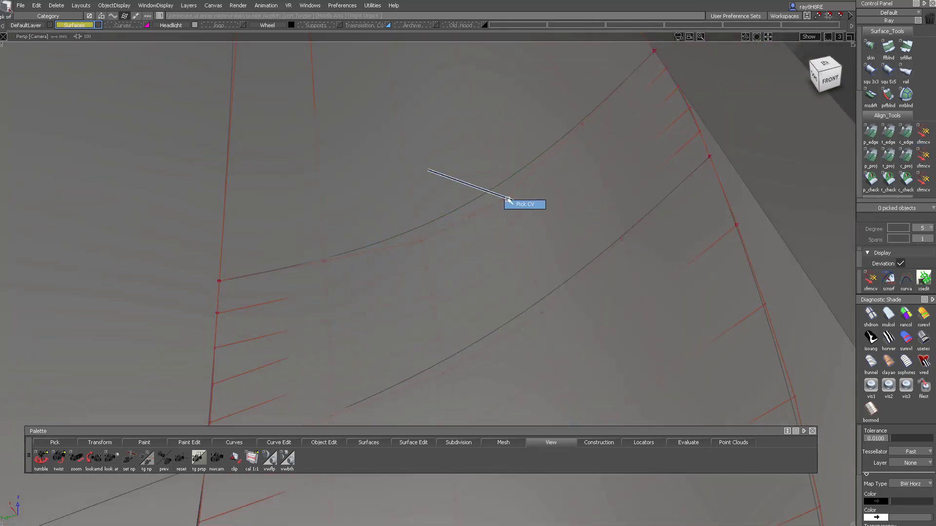
{"action": "left_click", "coordinate": [502, 199]}
{"action": "left_click", "coordinate": [515, 219]}
{"action": "left_click", "coordinate": [532, 273]}
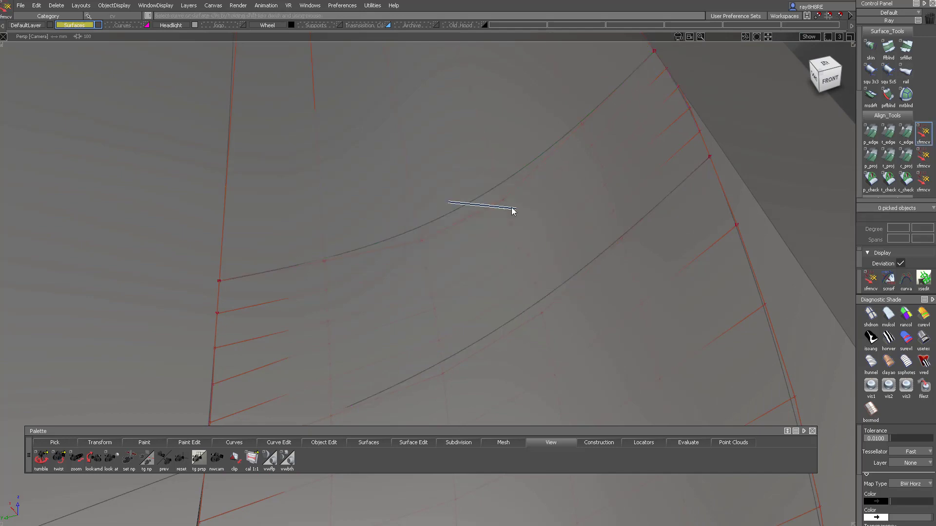
{"action": "left_click", "coordinate": [503, 200]}
{"action": "left_click", "coordinate": [523, 228]}
{"action": "left_click_drag", "start_coordinate": [522, 214], "coordinate": [472, 212], "text": "alt+shift"}
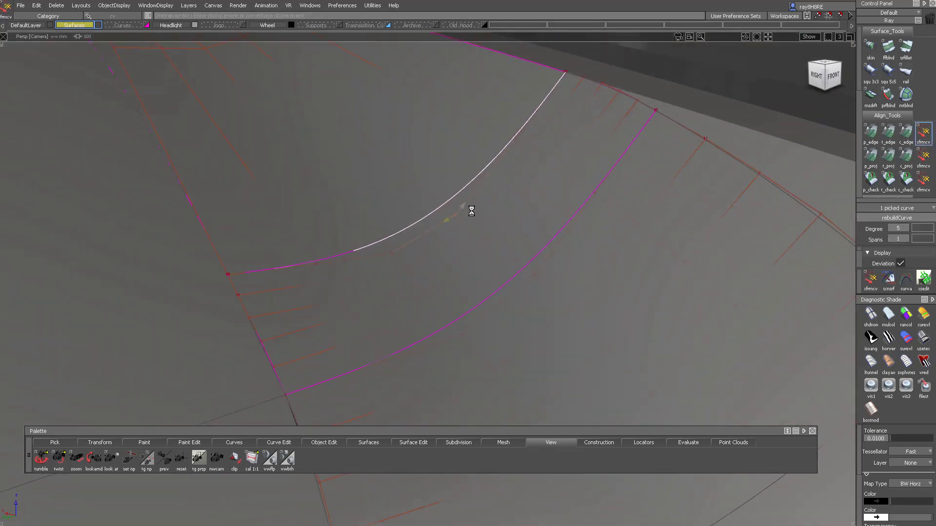
{"action": "left_click_drag", "start_coordinate": [552, 173], "coordinate": [470, 182], "text": "alt+shift"}
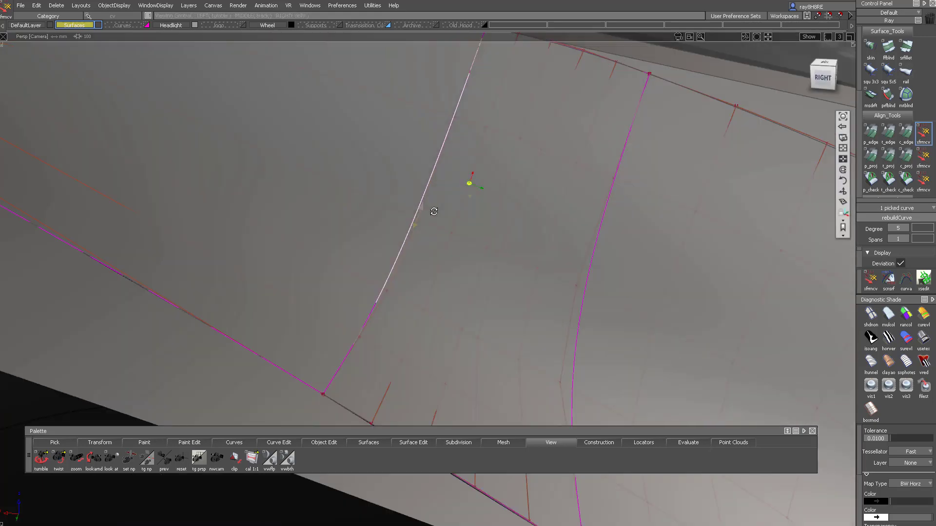
{"action": "mouse_move", "coordinate": [455, 121]}
{"action": "left_mouse_down", "text": "alt+shift"}
{"action": "mouse_move", "coordinate": [472, 178]}
{"action": "mouse_move", "coordinate": [447, 179]}
{"action": "mouse_move", "coordinate": [479, 293]}
{"action": "left_mouse_up", "text": "alt+shift"}
{"action": "key", "text": "x"}
{"action": "right_click_drag", "start_coordinate": [478, 293], "coordinate": [478, 188], "text": "alt+shift"}
- Isolate the blend surface and replace it with a square surface built from its own edges
{"action": "left_click", "coordinate": [492, 235]}
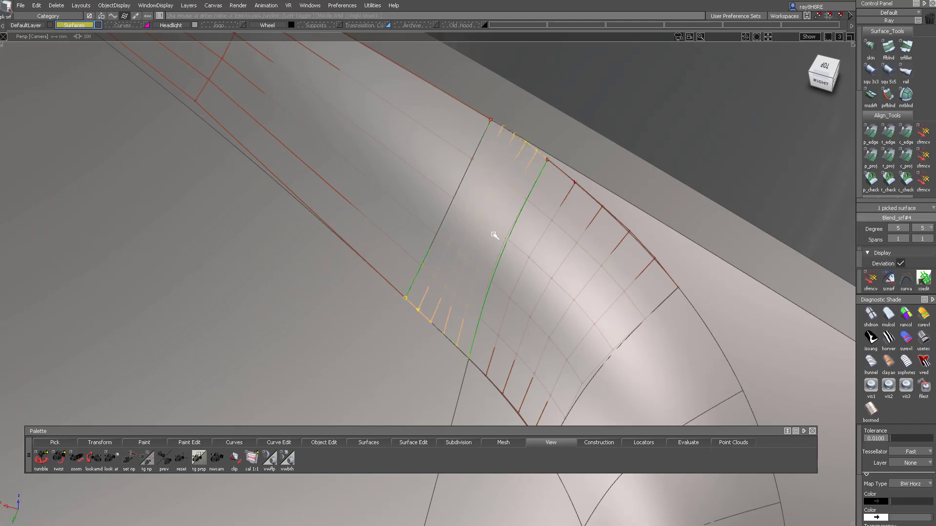
{"action": "key", "text": "alt+h"}
{"action": "left_click_drag", "start_coordinate": [486, 182], "coordinate": [489, 256], "text": "ctrl+shift"}
{"action": "right_click_drag", "start_coordinate": [475, 224], "coordinate": [446, 310], "text": "alt+shift"}
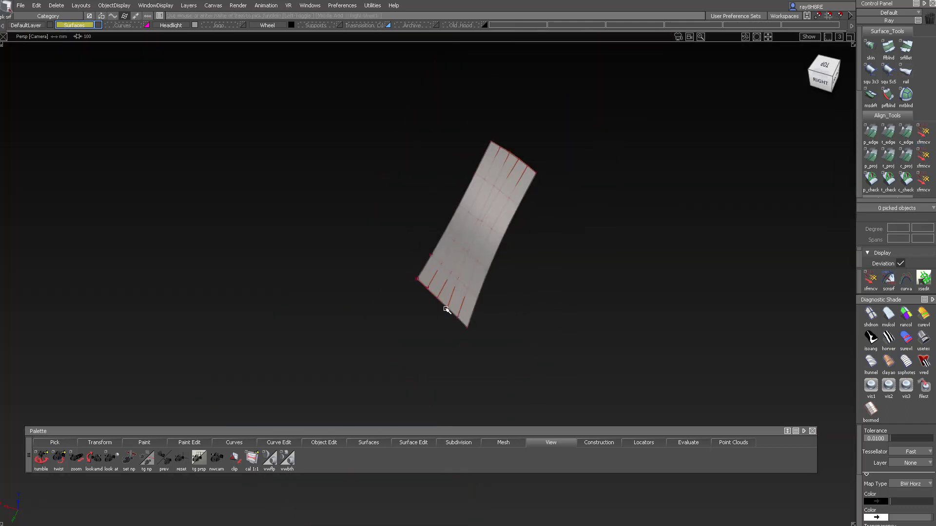
{"action": "right_click_drag", "start_coordinate": [491, 211], "coordinate": [524, 239], "text": "alt+shift"}
{"action": "left_click_drag", "start_coordinate": [464, 247], "coordinate": [461, 166], "text": "ctrl+shift"}
{"action": "left_click", "coordinate": [491, 242]}
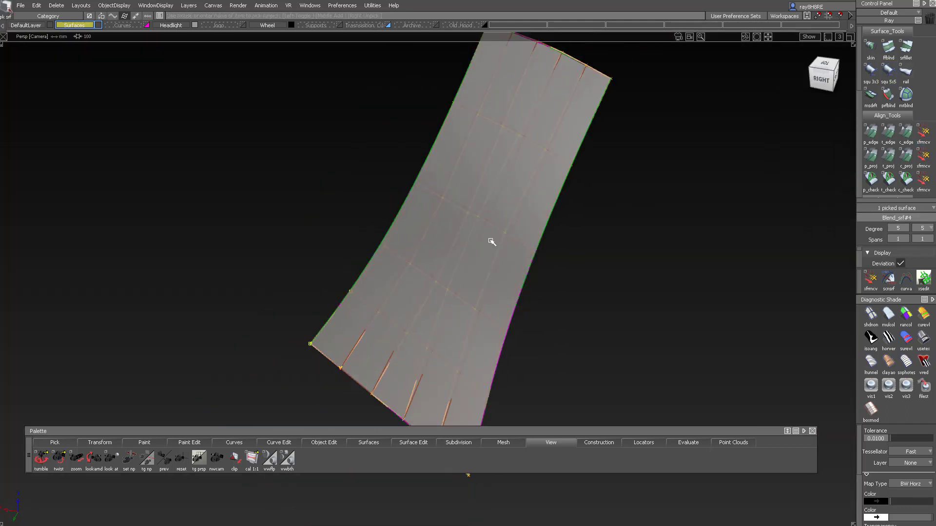
{"action": "left_click", "coordinate": [491, 241]}
{"action": "key", "text": "alt+h"}
- Isolate the narrow replacement patch together with the corner fillet and the neighbouring square surface
{"action": "right_click_drag", "start_coordinate": [499, 234], "coordinate": [438, 202], "text": "alt+shift"}
{"action": "left_click_drag", "start_coordinate": [439, 202], "coordinate": [469, 244], "text": "alt+shift"}
{"action": "left_click_drag", "start_coordinate": [502, 341], "coordinate": [505, 130], "text": "ctrl+shift"}
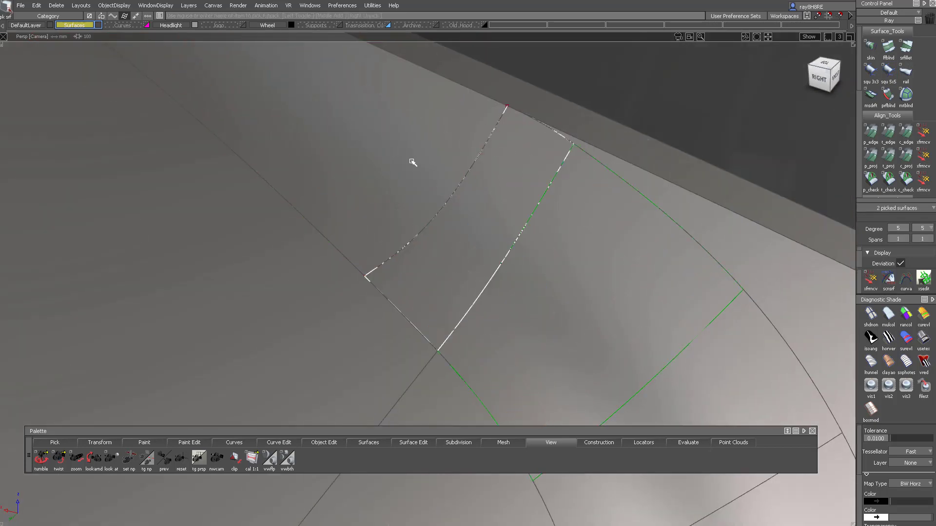
{"action": "left_click", "coordinate": [412, 162]}
{"action": "key", "text": "alt+h"}
- Align the narrow patch's two long edges to the neighbouring surfaces with G2 edge continuity, keeping the neighbour's history and turning Partial off
{"action": "left_click_drag", "start_coordinate": [507, 204], "coordinate": [536, 242], "text": "alt+shift"}
{"action": "left_click", "coordinate": [520, 229]}
{"action": "left_click", "coordinate": [434, 197]}
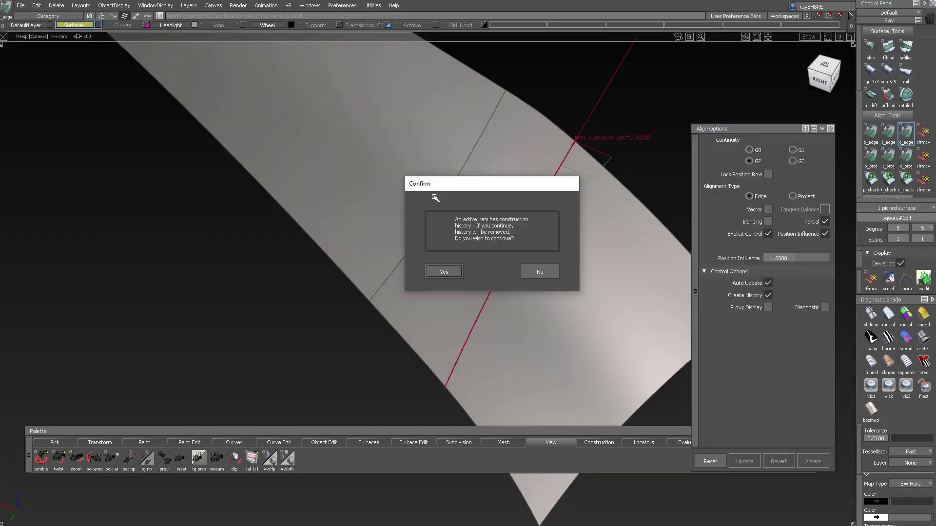
{"action": "left_click", "coordinate": [540, 273]}
{"action": "left_click", "coordinate": [475, 179]}
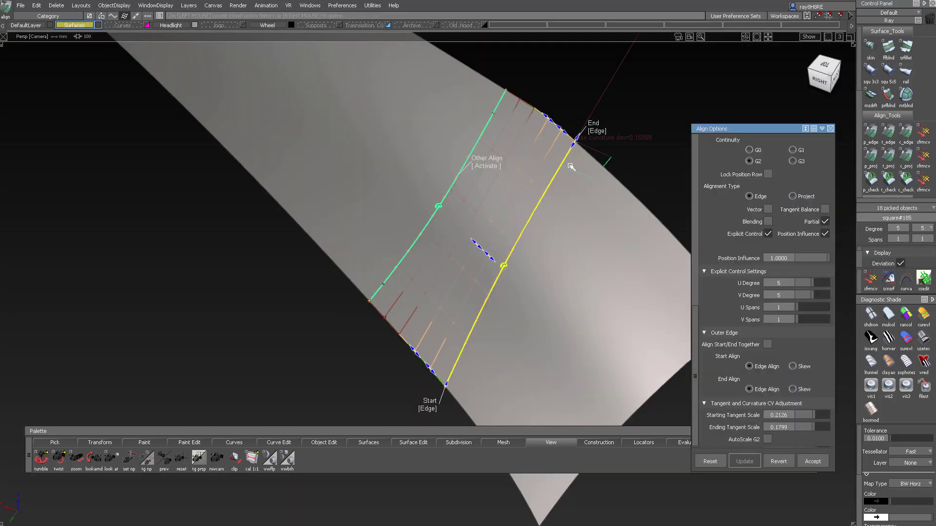
{"action": "left_click_drag", "start_coordinate": [458, 352], "coordinate": [460, 181], "text": "alt+shift"}
{"action": "middle_click_drag", "start_coordinate": [459, 182], "coordinate": [420, 265], "text": "alt+shift"}
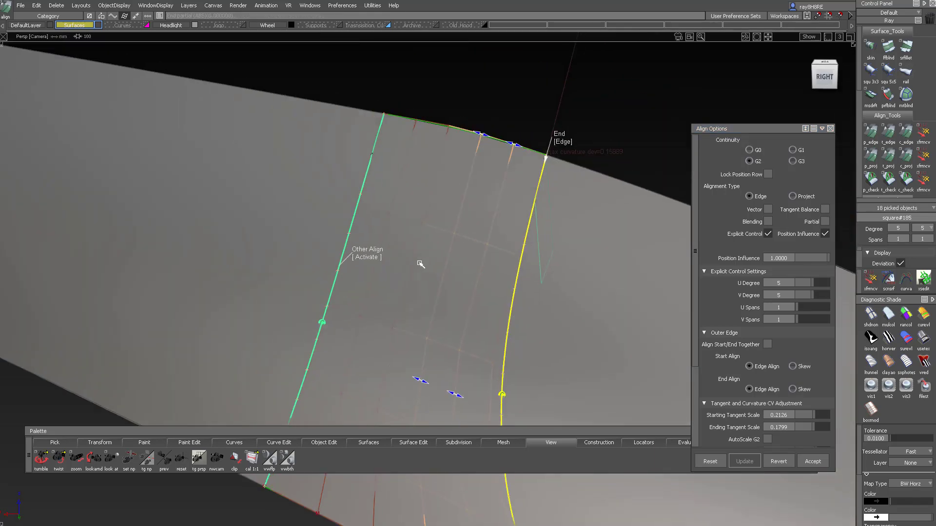
{"action": "left_click_drag", "start_coordinate": [420, 265], "coordinate": [448, 244], "text": "alt+shift"}
- Move the CVs near the aligned patch's rim edge to refine its transition between both neighbours
{"action": "left_click_drag", "start_coordinate": [448, 243], "coordinate": [479, 196], "text": "ctrl+shift"}
{"action": "left_click", "coordinate": [489, 237]}
{"action": "middle_click_drag", "start_coordinate": [464, 197], "coordinate": [546, 92], "text": "ctrl+shift"}
{"action": "left_click_drag", "start_coordinate": [553, 82], "coordinate": [595, 106], "text": "alt+shift"}
{"action": "left_click_drag", "start_coordinate": [596, 107], "coordinate": [599, 107]}
{"action": "left_click_drag", "start_coordinate": [424, 198], "coordinate": [476, 227], "text": "alt+shift"}
{"action": "left_click_drag", "start_coordinate": [627, 116], "coordinate": [630, 116]}
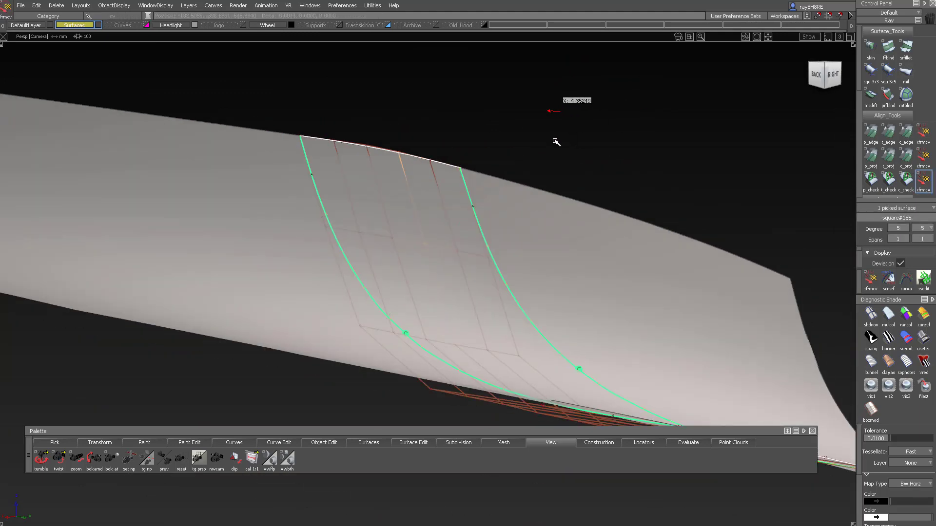
{"action": "left_click_drag", "start_coordinate": [556, 142], "coordinate": [364, 210], "text": "alt+shift"}
{"action": "left_click_drag", "start_coordinate": [595, 326], "coordinate": [565, 235], "text": "ctrl+shift"}
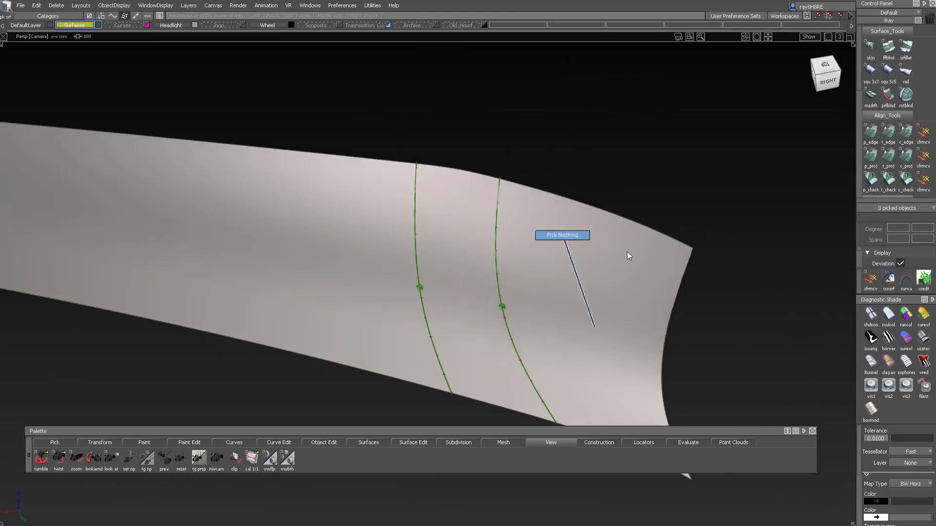
- Restore the hidden geometry and examine the shading of the blended vent corner
{"action": "left_click_drag", "start_coordinate": [629, 256], "coordinate": [317, 206], "text": "alt+shift"}
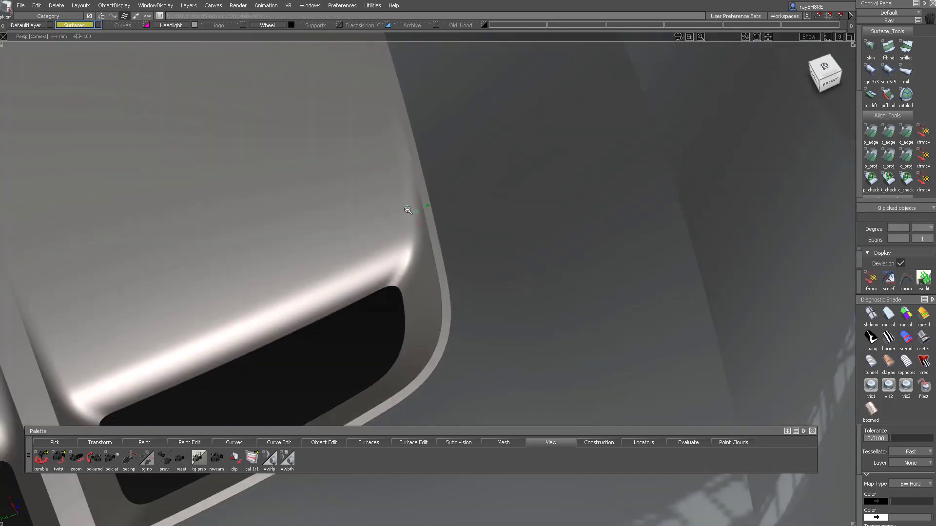
{"action": "right_click_drag", "start_coordinate": [407, 210], "coordinate": [297, 247], "text": "alt+shift"}
{"action": "left_click_drag", "start_coordinate": [296, 247], "coordinate": [383, 211], "text": "alt+shift"}
{"action": "right_click_drag", "start_coordinate": [383, 211], "coordinate": [405, 184], "text": "alt+shift"}
{"action": "left_click_drag", "start_coordinate": [405, 184], "coordinate": [382, 89], "text": "alt+shift"}
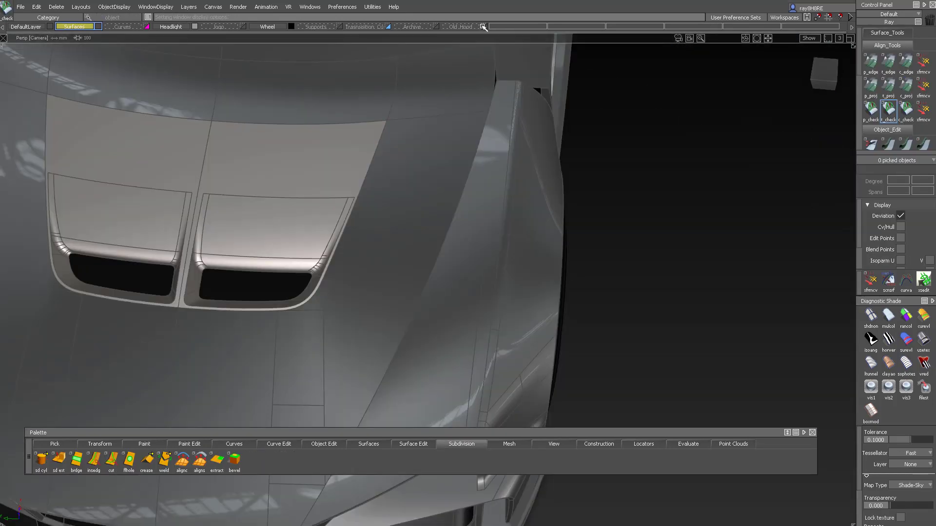
- Show the Old Hood layer and reposition its side-vent surfaces against the fender
{"action": "left_click", "coordinate": [483, 27]}
{"action": "left_click_drag", "start_coordinate": [476, 251], "coordinate": [493, 180], "text": "alt+shift"}
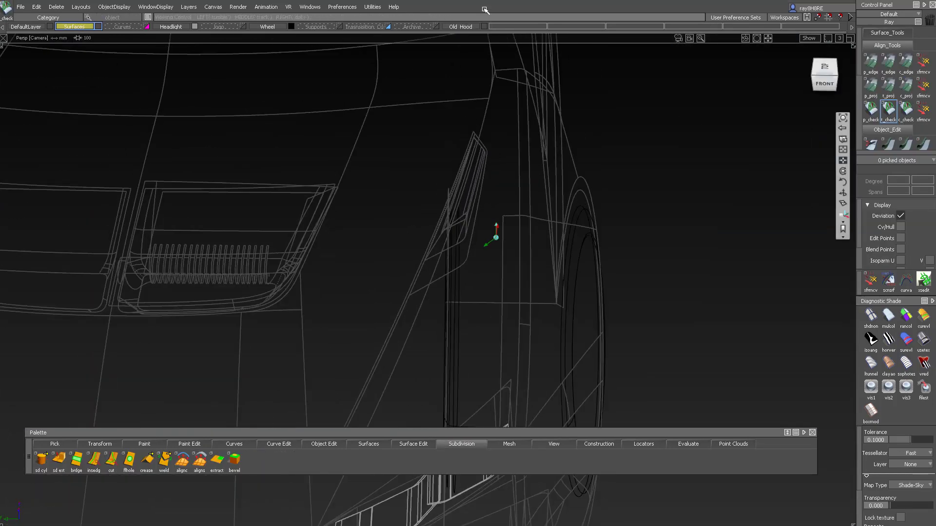
{"action": "left_click_drag", "start_coordinate": [471, 26], "coordinate": [475, 47]}
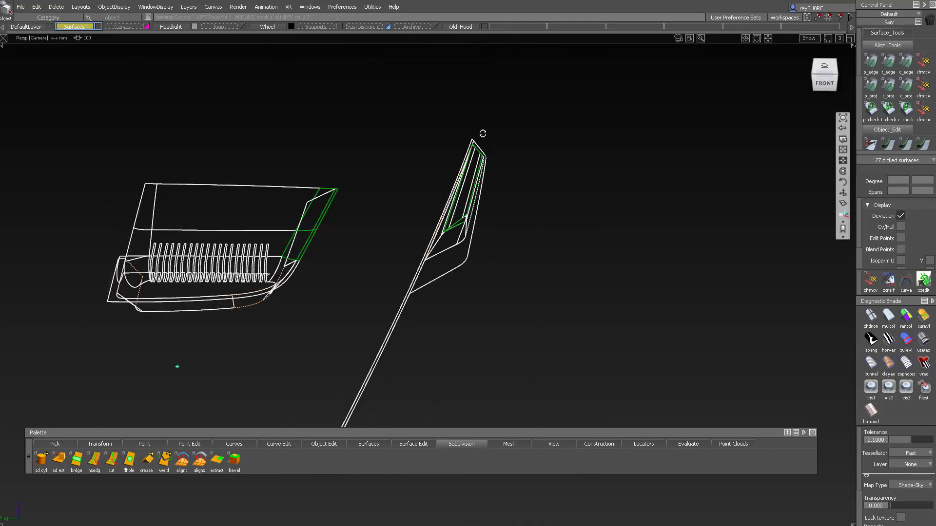
{"action": "left_click_drag", "start_coordinate": [377, 164], "coordinate": [563, 291]}
{"action": "middle_click_drag", "start_coordinate": [550, 301], "coordinate": [542, 278], "text": "ctrl+shift"}
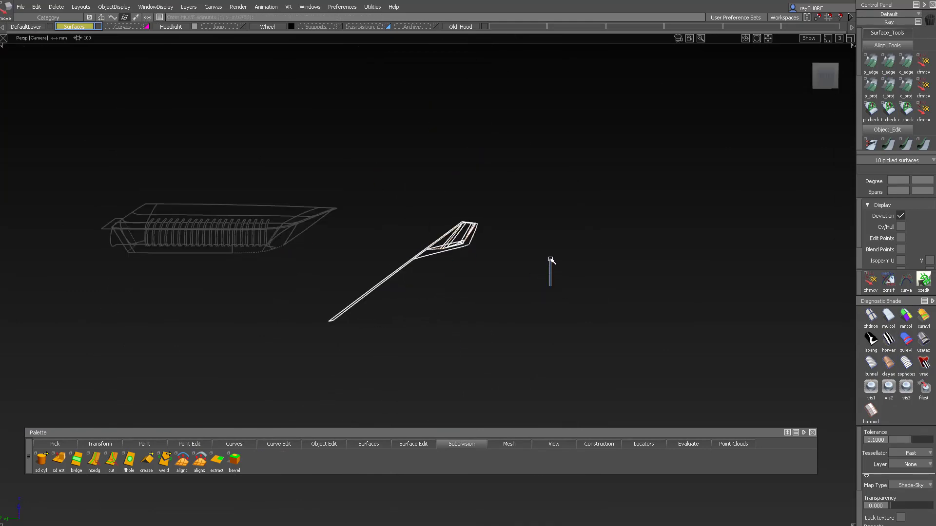
{"action": "right_click_drag", "start_coordinate": [550, 262], "coordinate": [551, 225]}
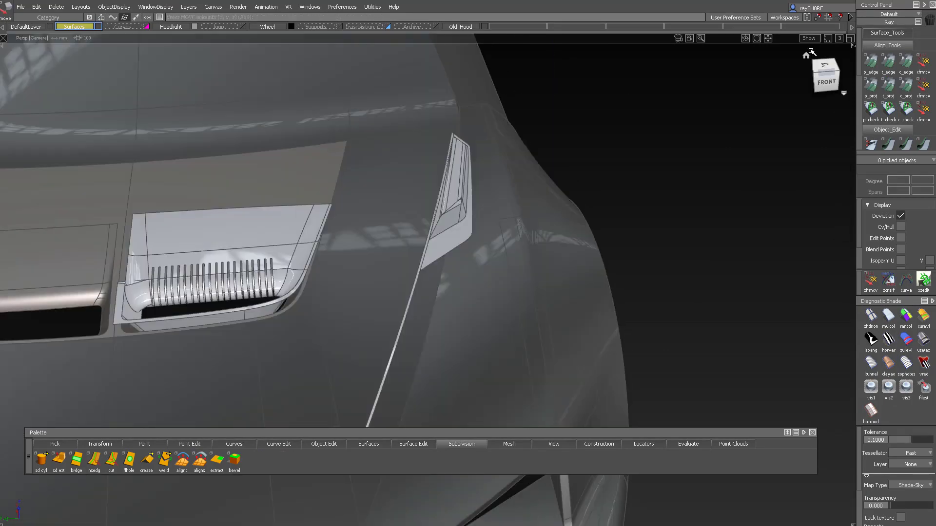
- Isolate the Old Hood surfaces with the fender surface in top view and insert an isoparametric curve through the side vent's lower outer corner
{"action": "left_click", "coordinate": [826, 65]}
{"action": "middle_click_drag", "start_coordinate": [504, 82], "coordinate": [487, 161], "text": "alt+shift"}
{"action": "left_click_drag", "start_coordinate": [485, 273], "coordinate": [464, 315], "text": "ctrl+shift"}
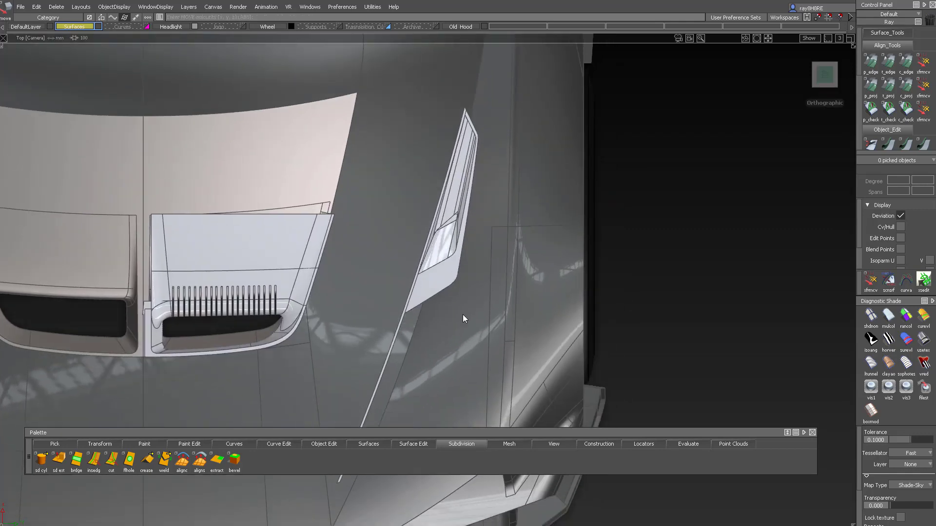
{"action": "left_click", "coordinate": [450, 309]}
{"action": "left_click_drag", "start_coordinate": [460, 27], "coordinate": [493, 110]}
{"action": "key", "text": "alt+h"}
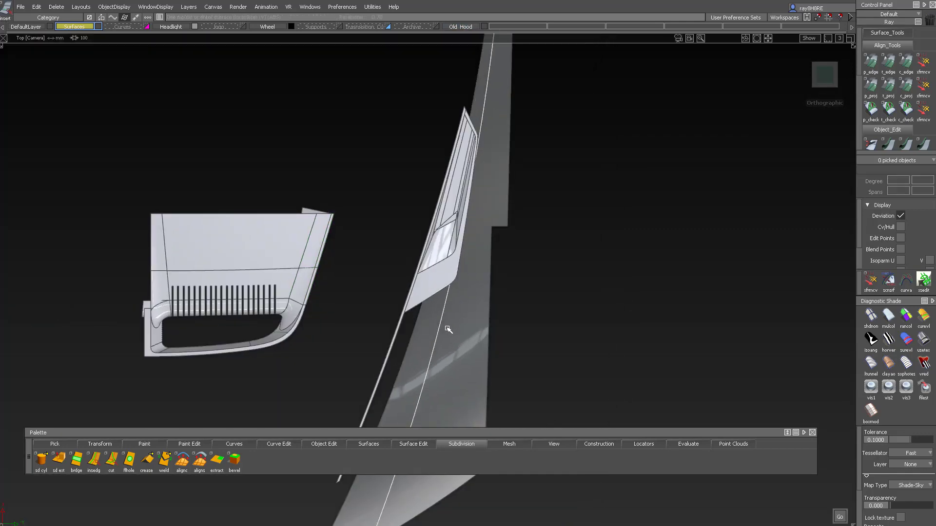
{"action": "mouse_move", "coordinate": [454, 312]}
{"action": "middle_mouse_down", "text": "alt+shift"}
{"action": "mouse_move", "coordinate": [458, 270]}
{"action": "mouse_move", "coordinate": [456, 382]}
{"action": "mouse_move", "coordinate": [470, 287]}
{"action": "mouse_move", "coordinate": [460, 321]}
{"action": "middle_mouse_up", "text": "alt+shift"}
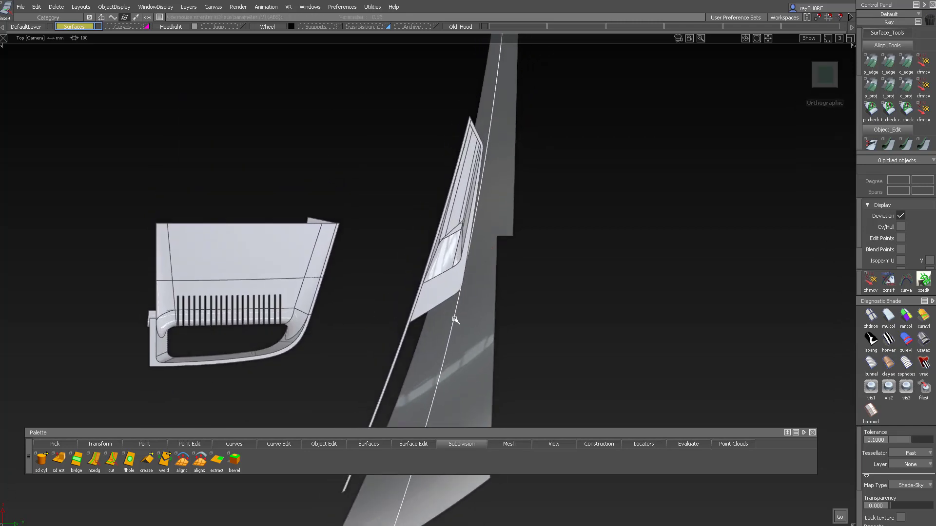
{"action": "left_click_drag", "start_coordinate": [455, 322], "coordinate": [367, 263], "text": "alt+shift"}
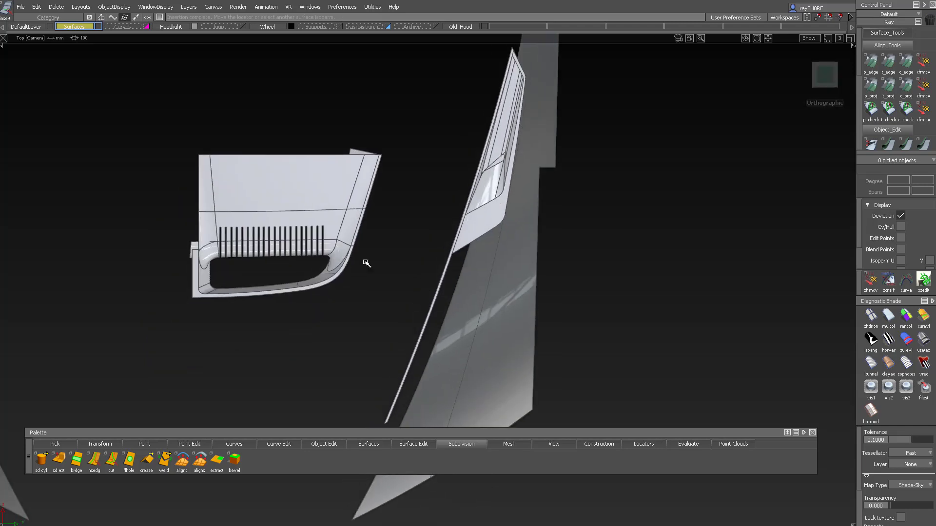
- Restore the hidden geometry and draw a degree-1 curve along the side vent's lower edge in top view
{"action": "left_click_drag", "start_coordinate": [496, 247], "coordinate": [493, 225], "text": "alt+shift"}
{"action": "right_click_drag", "start_coordinate": [493, 225], "coordinate": [466, 185], "text": "alt+shift"}
{"action": "left_click", "coordinate": [114, 7]}
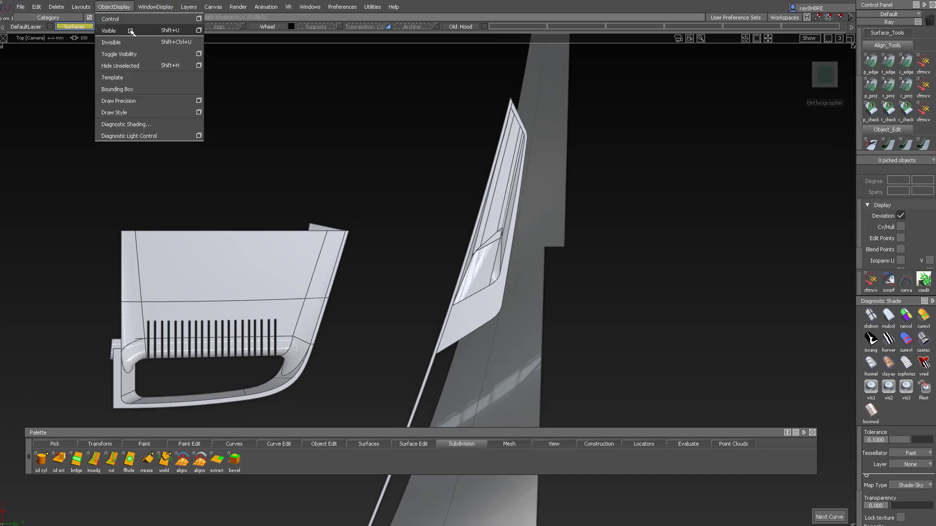
{"action": "left_click", "coordinate": [130, 31]}
{"action": "right_click_drag", "start_coordinate": [391, 247], "coordinate": [194, 345], "text": "alt+shift"}
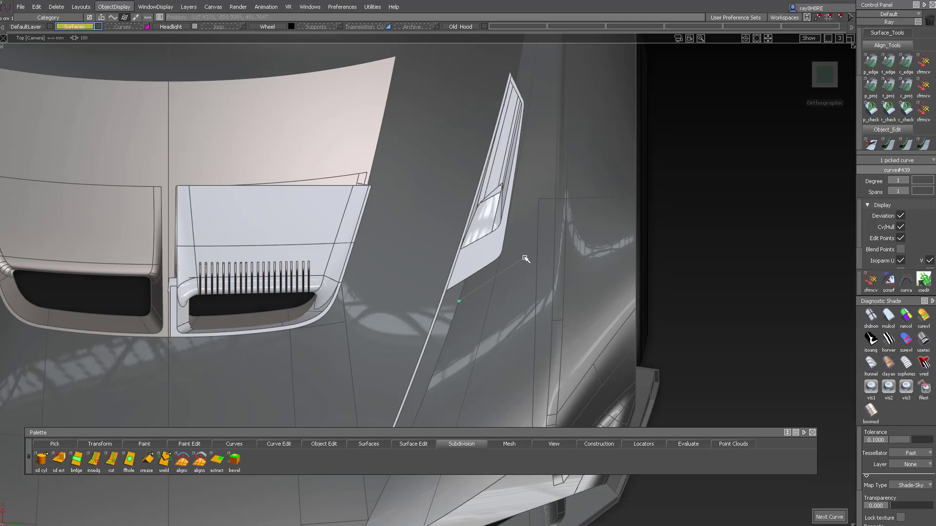
- Compare the side vent's thin strip with the direction of the fender surface's isoparms
{"action": "middle_click_drag", "start_coordinate": [511, 312], "coordinate": [479, 313], "text": "alt+shift"}
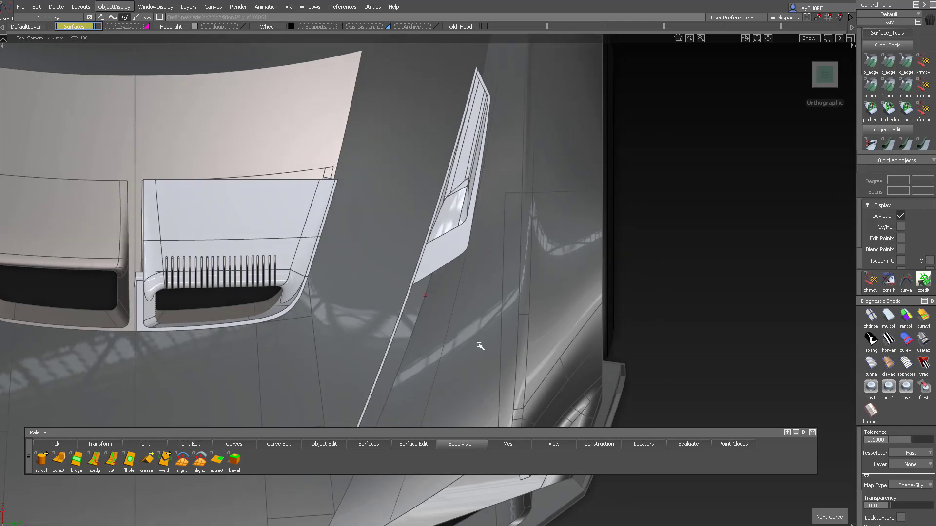
{"action": "left_click_drag", "start_coordinate": [480, 347], "coordinate": [477, 313], "text": "ctrl+shift"}
{"action": "middle_click_drag", "start_coordinate": [472, 400], "coordinate": [463, 293], "text": "alt+shift"}
{"action": "left_click", "coordinate": [370, 312]}
{"action": "left_click", "coordinate": [390, 323]}
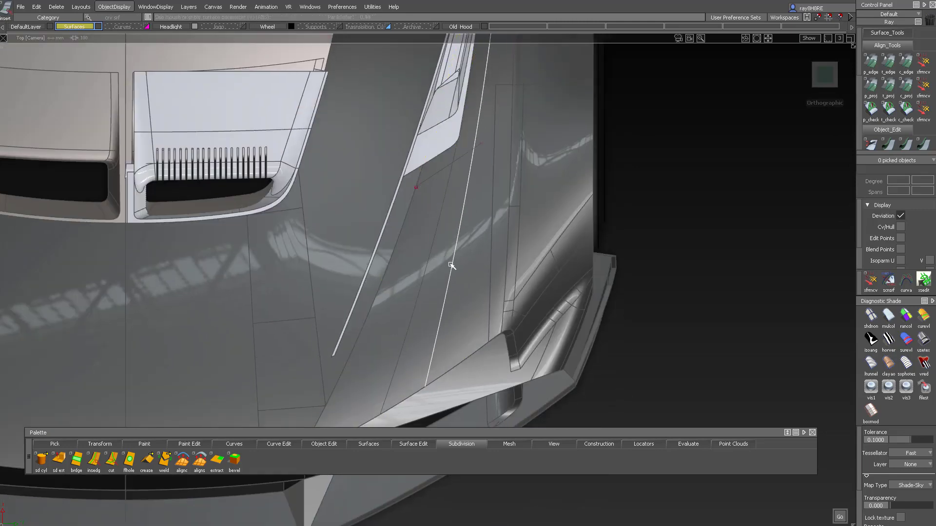
{"action": "middle_click_drag", "start_coordinate": [441, 263], "coordinate": [391, 391], "text": "alt+shift"}
- Pick the side-vent surfaces on the Old Hood layer and shift them slightly outward on the fender
{"action": "left_click_drag", "start_coordinate": [415, 241], "coordinate": [393, 262], "text": "ctrl+shift"}
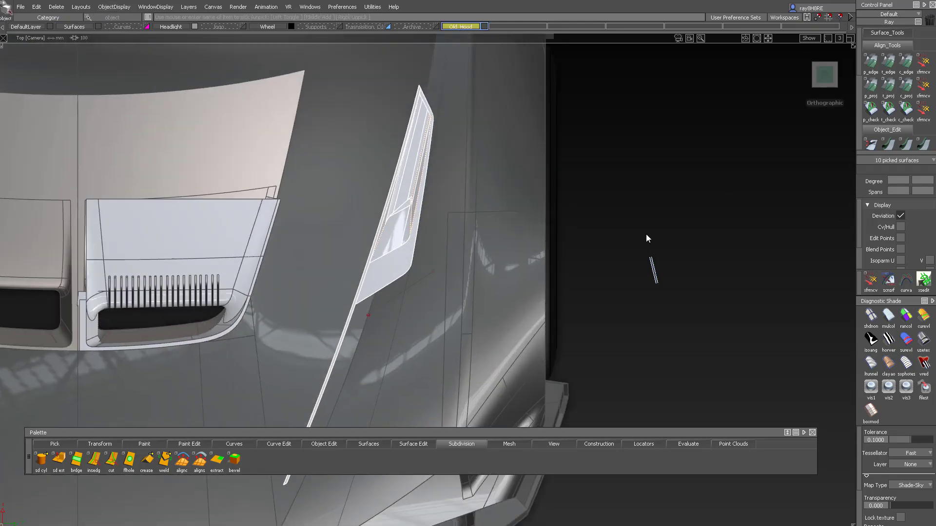
{"action": "mouse_move", "coordinate": [645, 239]}
{"action": "middle_mouse_down"}
{"action": "mouse_move", "coordinate": [665, 236]}
{"action": "mouse_move", "coordinate": [660, 228]}
{"action": "mouse_move", "coordinate": [653, 268]}
{"action": "mouse_move", "coordinate": [650, 257]}
{"action": "middle_mouse_up"}
{"action": "right_click_drag", "start_coordinate": [651, 257], "coordinate": [694, 286]}
- Examine the shifted vent strip against an isoparm preview and the edges of the fender surface
{"action": "middle_click_drag", "start_coordinate": [401, 297], "coordinate": [393, 254], "text": "alt+shift"}
{"action": "left_click_drag", "start_coordinate": [393, 254], "coordinate": [393, 288], "text": "ctrl+shift"}
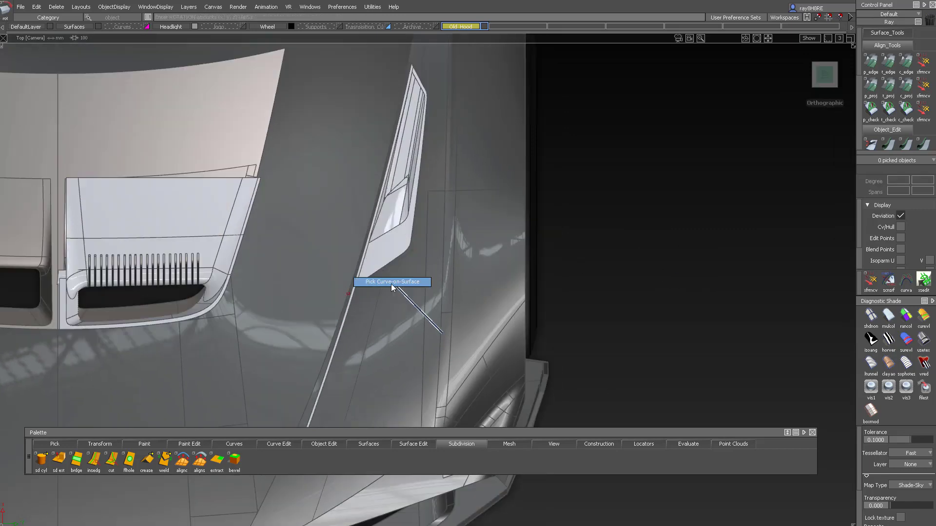
{"action": "middle_click_drag", "start_coordinate": [356, 292], "coordinate": [346, 210], "text": "alt+shift"}
{"action": "left_click", "coordinate": [306, 324]}
{"action": "left_click_drag", "start_coordinate": [336, 343], "coordinate": [401, 308]}
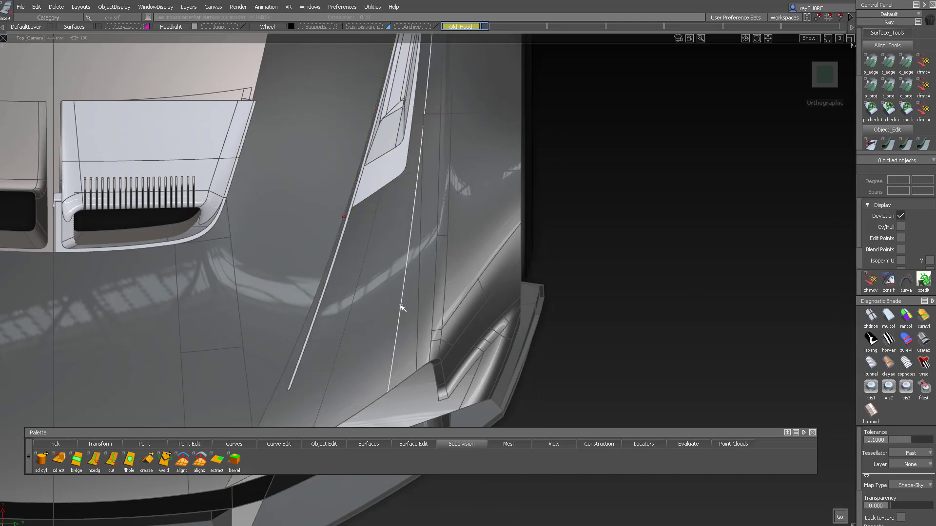
{"action": "middle_click_drag", "start_coordinate": [385, 304], "coordinate": [374, 390], "text": "alt+shift"}
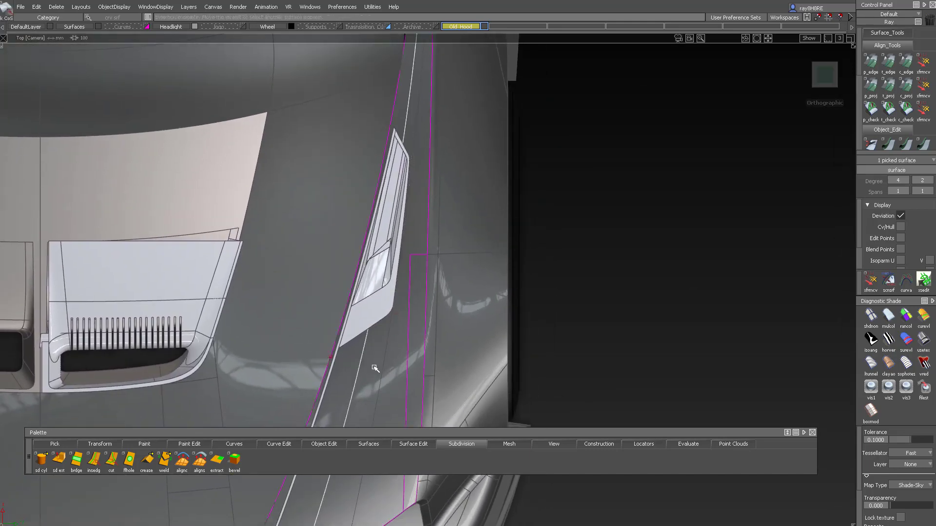
- Draw a degree-1 curve across the upper end of the side vent in top view
{"action": "left_click_drag", "start_coordinate": [375, 368], "coordinate": [397, 310], "text": "ctrl+shift"}
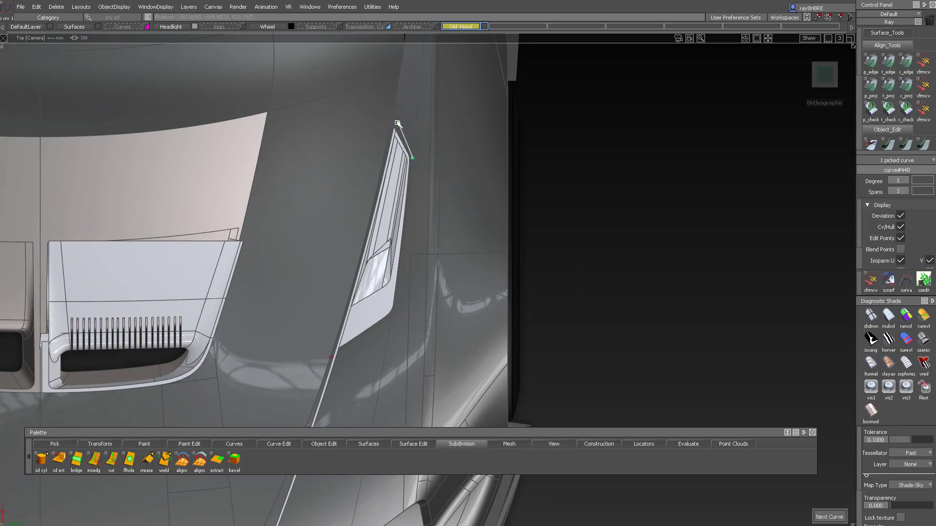
{"action": "right_click_drag", "start_coordinate": [401, 139], "coordinate": [455, 232], "text": "alt+shift"}
{"action": "middle_click_drag", "start_coordinate": [455, 233], "coordinate": [546, 175], "text": "alt+shift"}
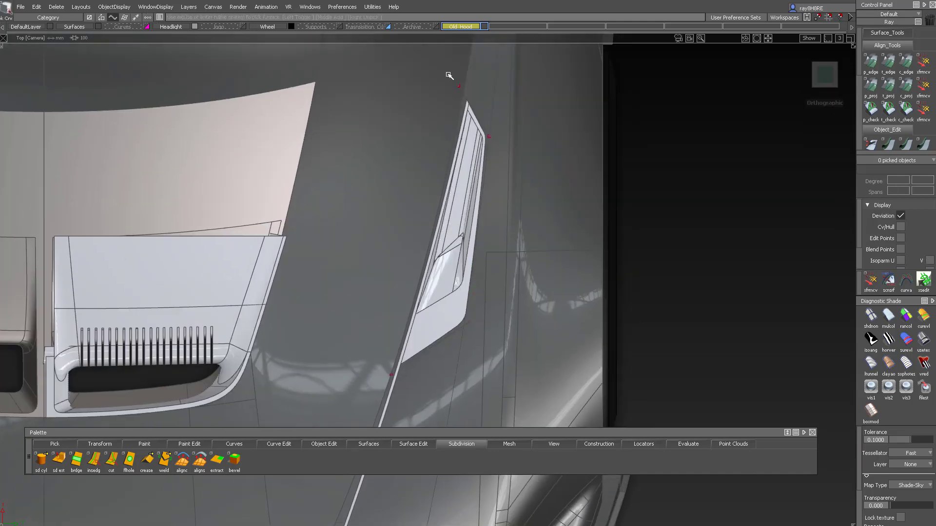
- Create the new layer L10, hide the Old Hood layer and display the two construction curves in wireframe
{"action": "left_click", "coordinate": [526, 27]}
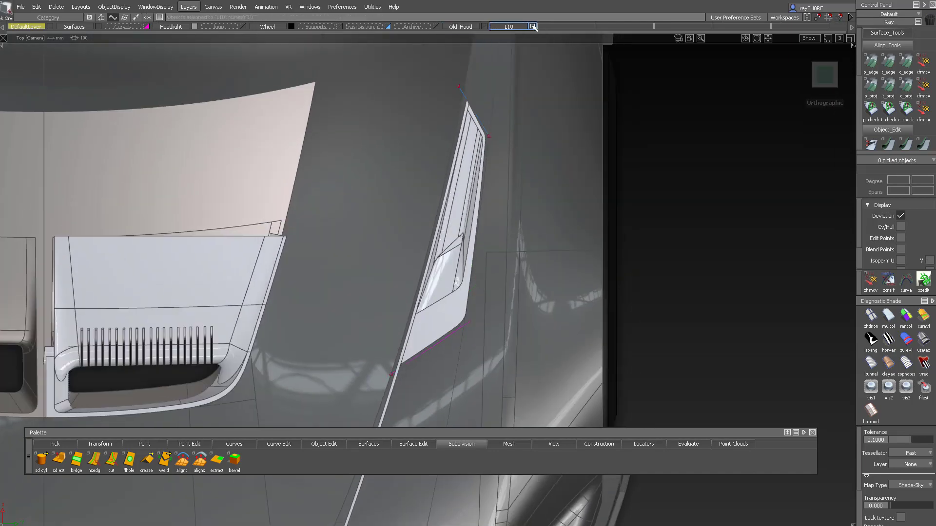
{"action": "left_click", "coordinate": [485, 26]}
{"action": "key", "text": "5"}
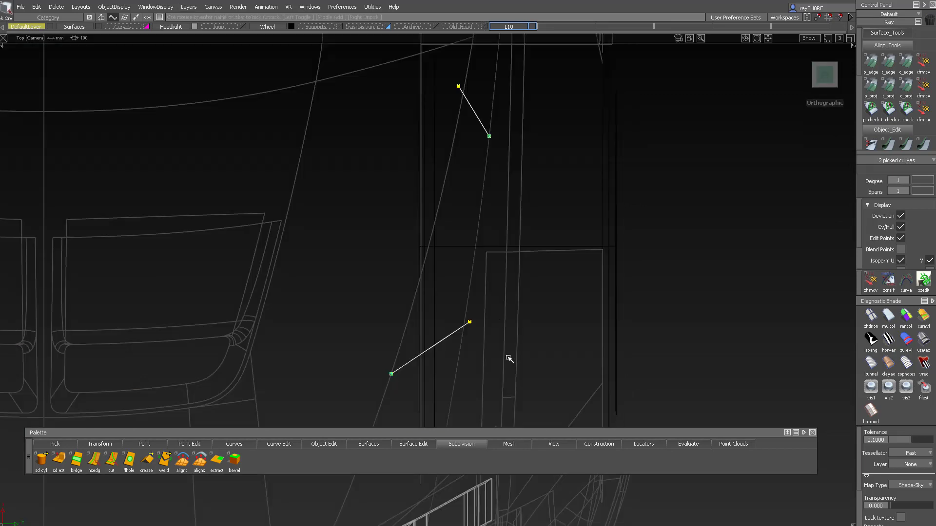
- Raise the lower construction curve to degree 2 and move its middle CV to bow it slightly
{"action": "left_click", "coordinate": [916, 226]}
{"action": "right_click_drag", "start_coordinate": [401, 340], "coordinate": [454, 354], "text": "ctrl+shift"}
{"action": "left_click_drag", "start_coordinate": [458, 360], "coordinate": [463, 365]}
{"action": "middle_click_drag", "start_coordinate": [468, 288], "coordinate": [539, 236], "text": "alt+shift"}
{"action": "right_click_drag", "start_coordinate": [539, 236], "coordinate": [512, 354], "text": "alt+shift"}
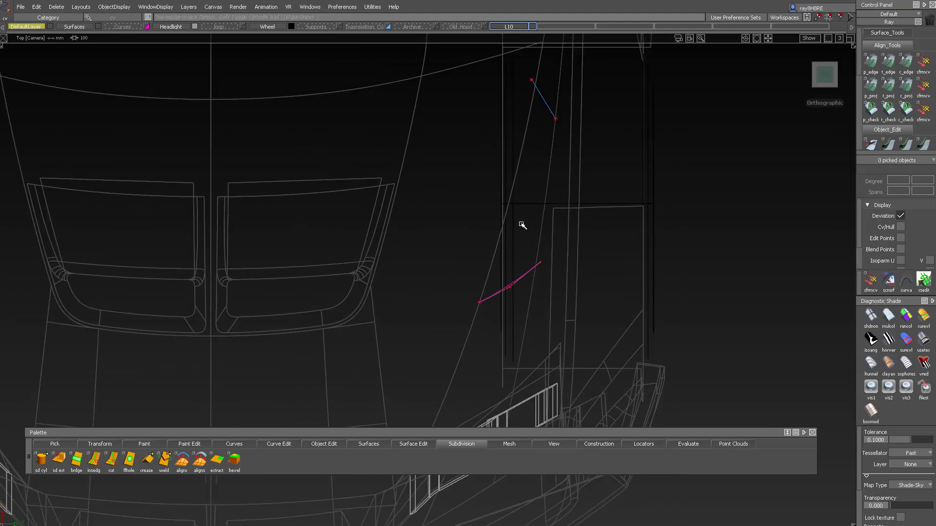
- Raise the upper construction curve to degree 2 and offset its middle CV to give it a slight bow
{"action": "middle_click_drag", "start_coordinate": [523, 225], "coordinate": [490, 341], "text": "alt+shift"}
{"action": "right_click_drag", "start_coordinate": [489, 341], "coordinate": [541, 341], "text": "alt+shift"}
{"action": "left_click_drag", "start_coordinate": [512, 196], "coordinate": [541, 211], "text": "ctrl+shift"}
{"action": "left_click", "coordinate": [523, 189]}
{"action": "left_click", "coordinate": [905, 226]}
{"action": "left_click_drag", "start_coordinate": [536, 180], "coordinate": [534, 182], "text": "ctrl+shift"}
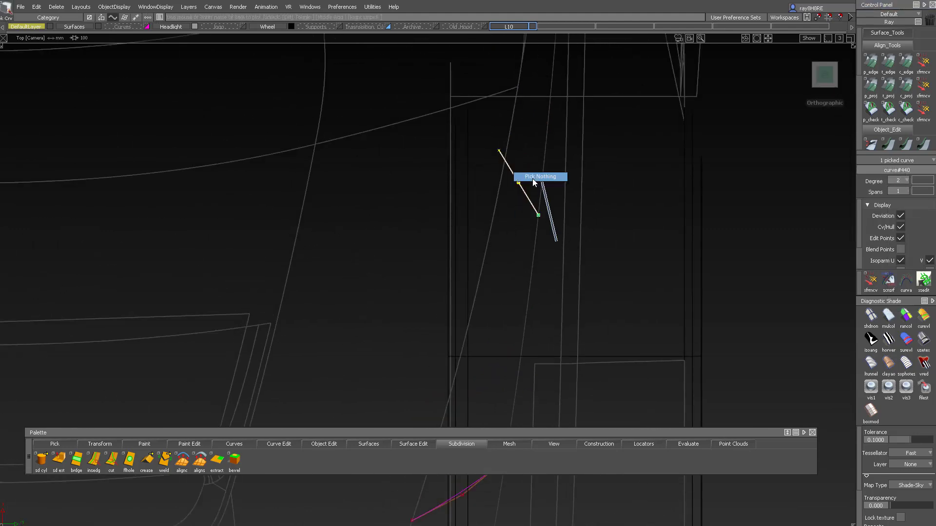
{"action": "right_click_drag", "start_coordinate": [528, 159], "coordinate": [497, 213], "text": "alt+shift"}
{"action": "middle_click_drag", "start_coordinate": [498, 213], "coordinate": [507, 121], "text": "alt+shift"}
{"action": "left_click_drag", "start_coordinate": [510, 136], "coordinate": [526, 171], "text": "ctrl+shift"}
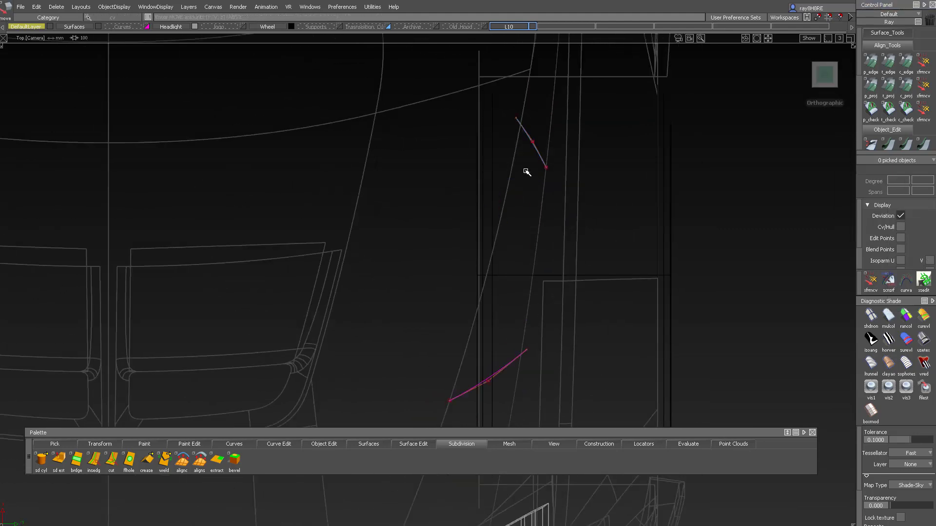
- Project both bowed curves onto the fender surface from the top view and isolate that surface
{"action": "key", "text": "space"}
{"action": "mouse_move", "coordinate": [597, 156]}
{"action": "right_mouse_down", "text": "alt+shift"}
{"action": "mouse_move", "coordinate": [562, 129]}
{"action": "mouse_move", "coordinate": [549, 156]}
{"action": "right_mouse_up", "text": "alt+shift"}
{"action": "key", "text": "F8"}
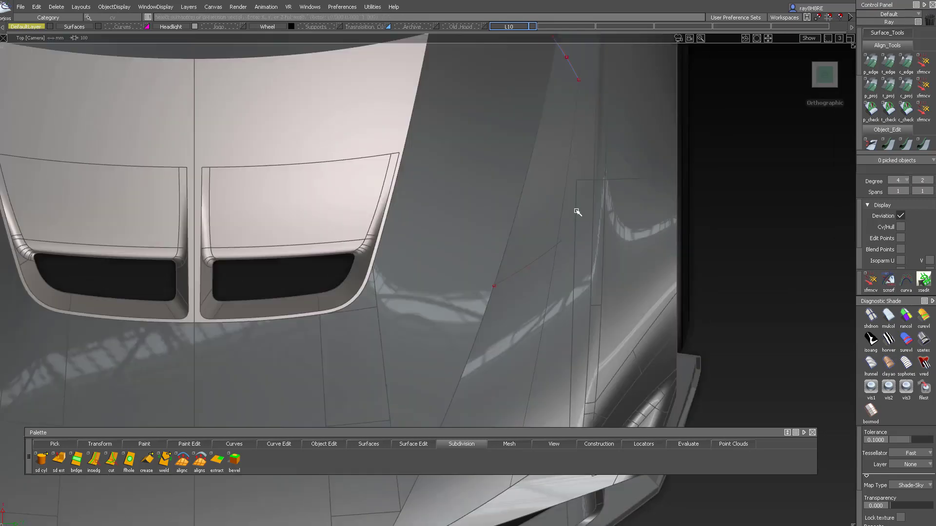
{"action": "mouse_move", "coordinate": [577, 211]}
{"action": "left_mouse_down", "text": "alt+shift"}
{"action": "mouse_move", "coordinate": [585, 130]}
{"action": "mouse_move", "coordinate": [482, 276]}
{"action": "mouse_move", "coordinate": [554, 124]}
{"action": "left_mouse_up", "text": "alt+shift"}
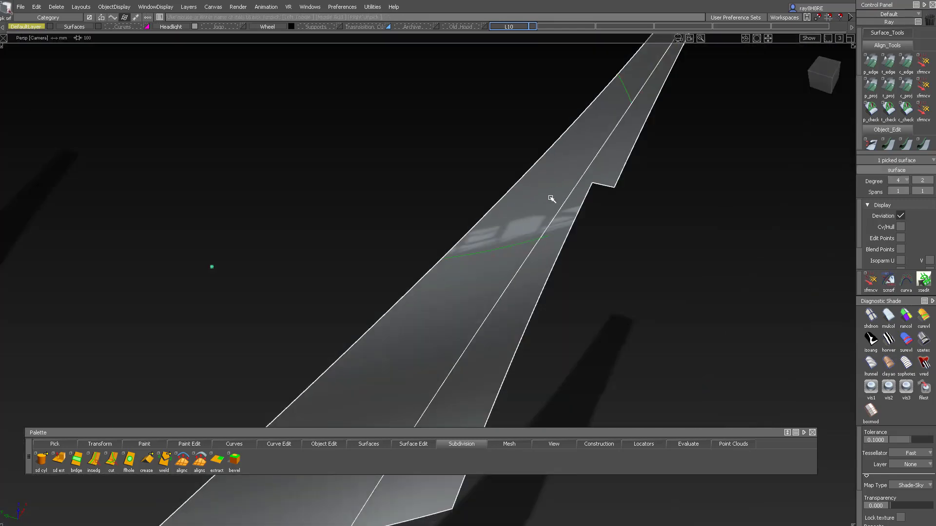
- Build a four-sided patch on the fender between the two projected curves
{"action": "left_click_drag", "start_coordinate": [551, 198], "coordinate": [522, 224], "text": "alt+shift"}
{"action": "left_click", "coordinate": [517, 212]}
{"action": "scroll", "coordinate": [901, 81], "scroll_direction": "down", "scroll_amount": 2}
{"action": "scroll", "coordinate": [901, 81], "scroll_direction": "up", "scroll_amount": 2}
- Create a Tubular Offset along the fender surface's inner edge with radius 10 and trim type Curves On Surface
{"action": "left_click", "coordinate": [897, 34]}
{"action": "scroll", "coordinate": [896, 90], "scroll_direction": "down", "scroll_amount": 3}
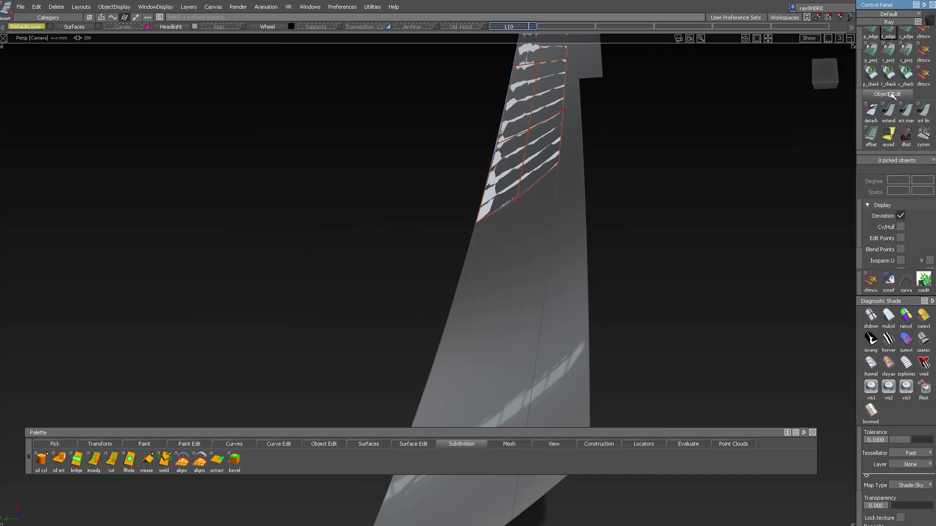
{"action": "left_click", "coordinate": [896, 106]}
{"action": "left_click", "coordinate": [888, 82]}
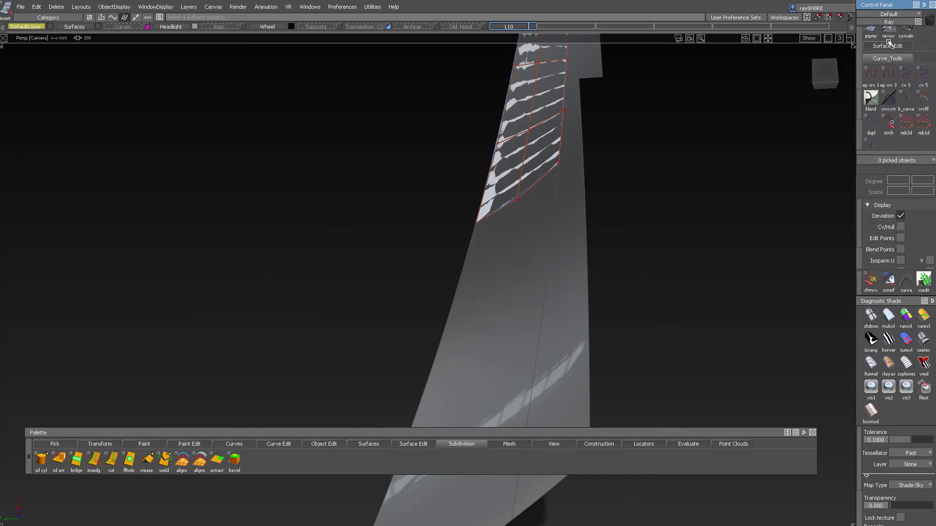
{"action": "left_click", "coordinate": [905, 87]}
{"action": "left_click_drag", "start_coordinate": [494, 263], "coordinate": [515, 255], "text": "alt+shift"}
{"action": "right_click_drag", "start_coordinate": [485, 190], "coordinate": [800, 155], "text": "alt+shift"}
{"action": "left_click_drag", "start_coordinate": [546, 174], "coordinate": [512, 178], "text": "ctrl+shift"}
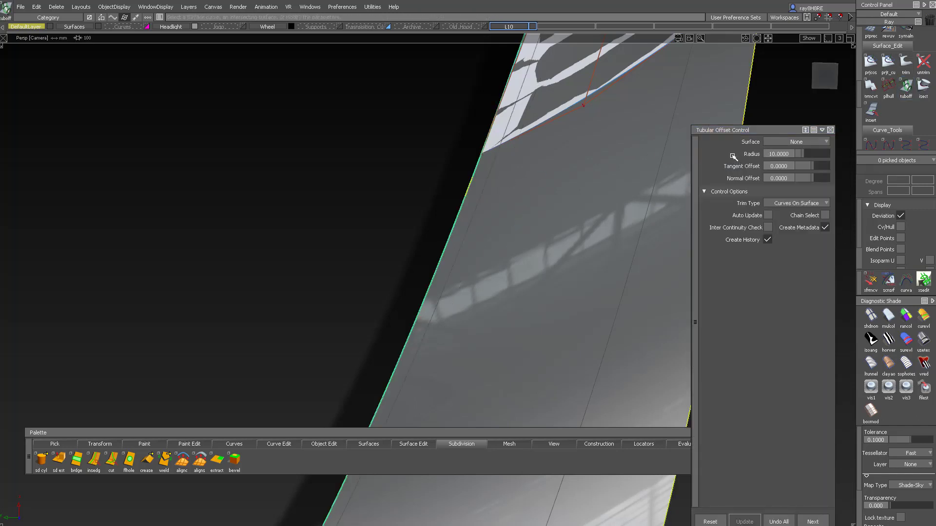
{"action": "left_click_drag", "start_coordinate": [507, 186], "coordinate": [478, 149], "text": "alt+shift"}
{"action": "left_click_drag", "start_coordinate": [445, 291], "coordinate": [728, 61], "text": "alt+shift"}
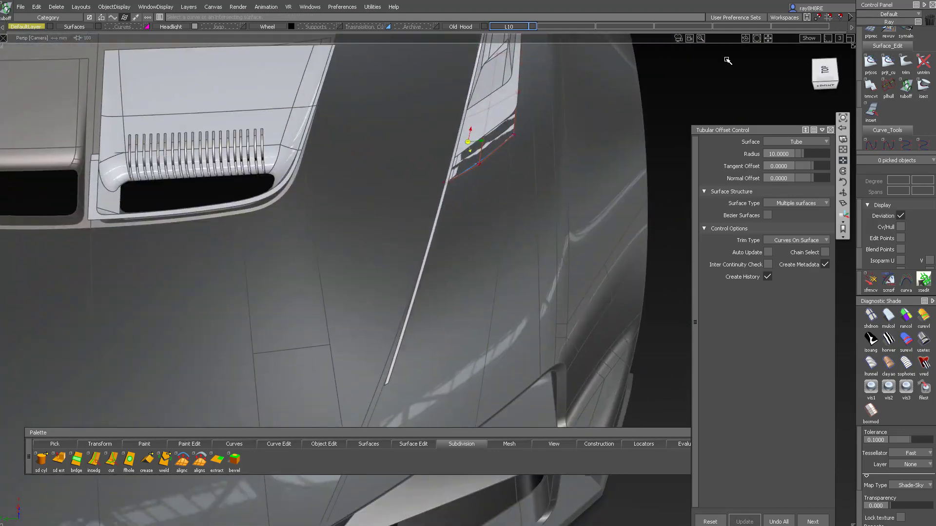
- Draw a short straight curve crossing the fender's inner edge near the lower end of the vent strip in top view
{"action": "left_click", "coordinate": [827, 71]}
{"action": "middle_click_drag", "start_coordinate": [424, 364], "coordinate": [443, 232], "text": "alt+shift"}
{"action": "right_click_drag", "start_coordinate": [443, 232], "coordinate": [445, 297], "text": "alt+shift"}
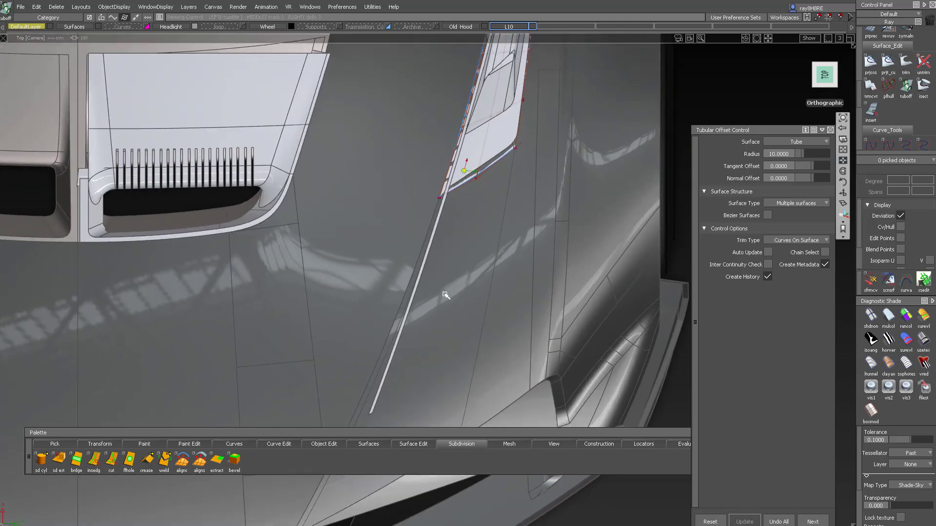
{"action": "middle_click_drag", "start_coordinate": [445, 297], "coordinate": [462, 272], "text": "alt+shift"}
{"action": "key", "text": "e"}
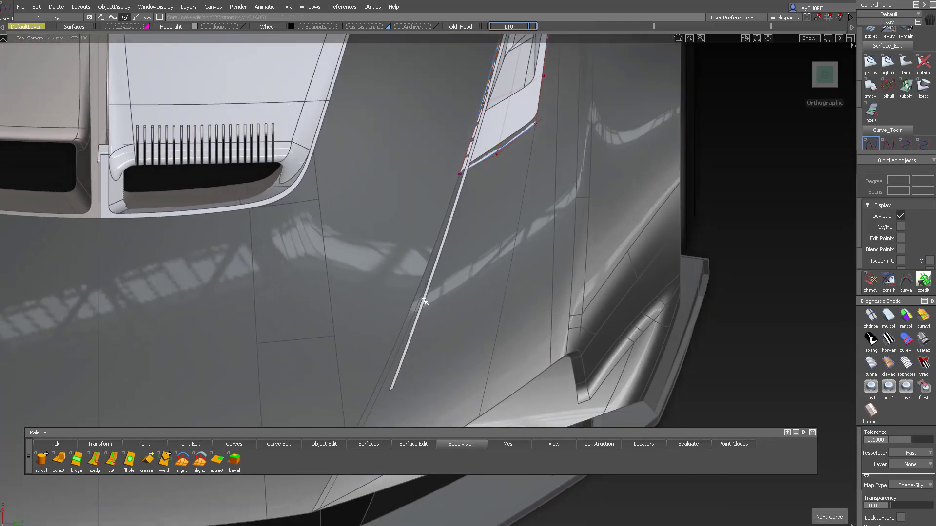
{"action": "left_click", "coordinate": [406, 334]}
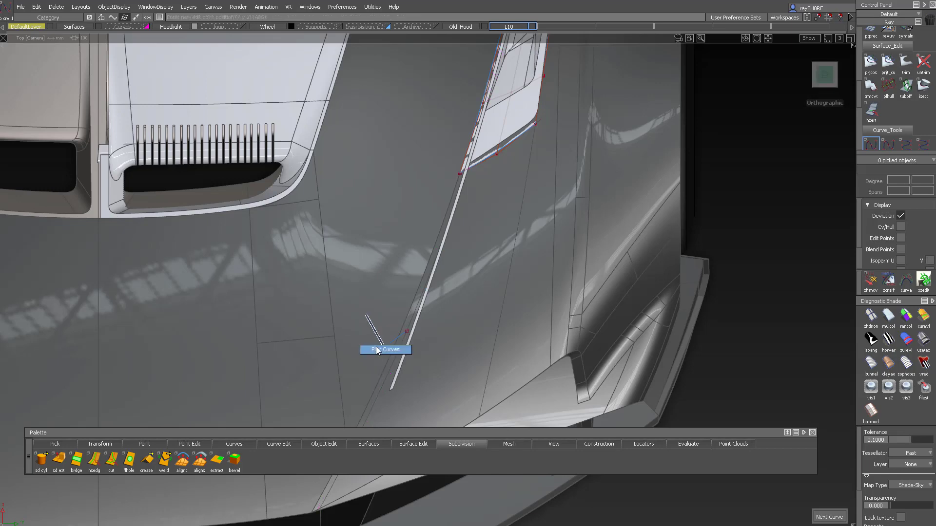
{"action": "right_click_drag", "start_coordinate": [378, 326], "coordinate": [497, 356], "text": "alt+shift"}
{"action": "middle_click_drag", "start_coordinate": [378, 410], "coordinate": [535, 146], "text": "alt+shift"}
- Project the short crossing curve onto the fender surface
{"action": "key", "text": "p"}
{"action": "left_click", "coordinate": [460, 262]}
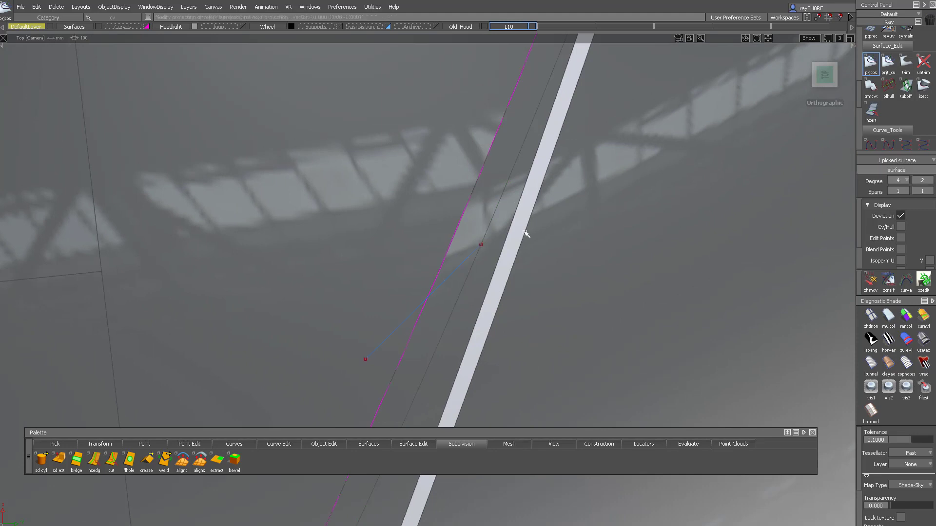
{"action": "right_click_drag", "start_coordinate": [522, 232], "coordinate": [505, 326], "text": "alt+shift"}
- Isolate and select the fender surface that carries the projected vent and strip curves
{"action": "key", "text": "alt+h"}
{"action": "right_click_drag", "start_coordinate": [527, 293], "coordinate": [459, 365], "text": "alt+shift"}
{"action": "left_click_drag", "start_coordinate": [459, 364], "coordinate": [456, 239], "text": "ctrl+shift"}
{"action": "mouse_move", "coordinate": [454, 282]}
{"action": "middle_mouse_down", "text": "alt+shift"}
{"action": "mouse_move", "coordinate": [473, 153]}
{"action": "mouse_move", "coordinate": [477, 271]}
{"action": "mouse_move", "coordinate": [478, 196]}
{"action": "mouse_move", "coordinate": [401, 470]}
{"action": "middle_mouse_up", "text": "alt+shift"}
{"action": "middle_click_drag", "start_coordinate": [449, 142], "coordinate": [409, 265], "text": "alt+shift"}
{"action": "middle_click_drag", "start_coordinate": [424, 211], "coordinate": [503, 88], "text": "alt+shift"}
{"action": "right_click_drag", "start_coordinate": [502, 88], "coordinate": [486, 207], "text": "alt+shift"}
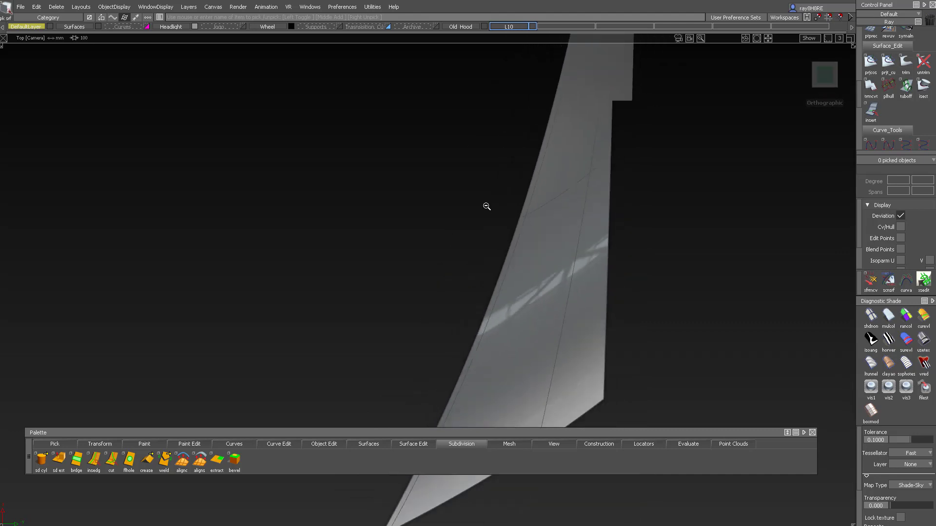
{"action": "middle_click_drag", "start_coordinate": [486, 206], "coordinate": [526, 146], "text": "alt+shift"}
{"action": "left_click", "coordinate": [526, 193]}
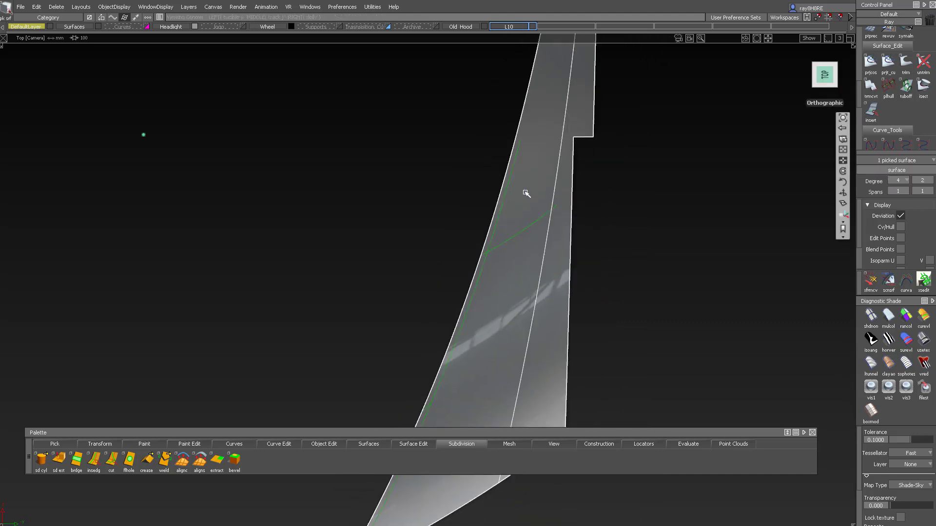
{"action": "mouse_move", "coordinate": [525, 195]}
{"action": "middle_mouse_down", "text": "alt+shift"}
{"action": "mouse_move", "coordinate": [575, 31]}
{"action": "mouse_move", "coordinate": [542, 191]}
{"action": "middle_mouse_up", "text": "alt+shift"}
{"action": "middle_click_drag", "start_coordinate": [553, 117], "coordinate": [548, 253], "text": "alt+shift"}
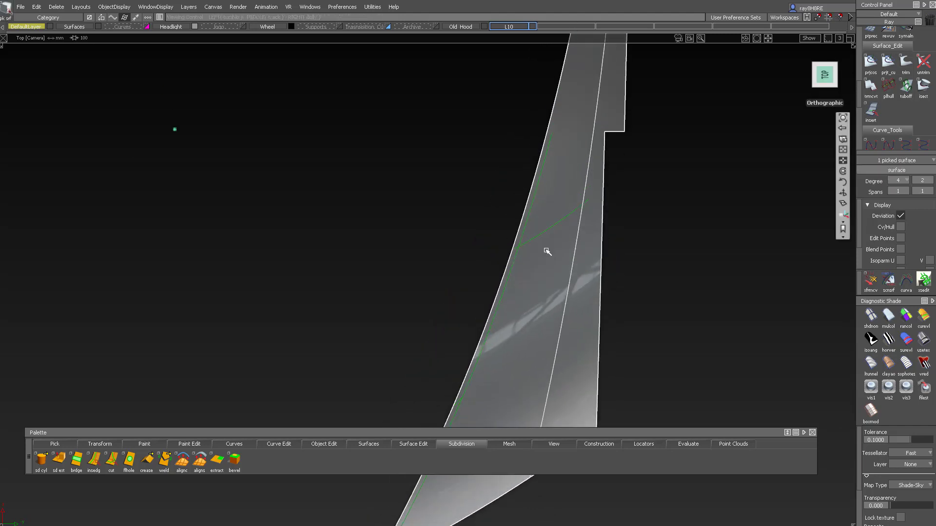
{"action": "right_click_drag", "start_coordinate": [547, 253], "coordinate": [541, 244], "text": "alt+shift"}
{"action": "middle_click_drag", "start_coordinate": [541, 244], "coordinate": [551, 196], "text": "alt+shift"}
- Trim the fender surface, discarding the vent and strip regions bounded by the projected curves
{"action": "key", "text": "t"}
{"action": "left_click", "coordinate": [545, 214]}
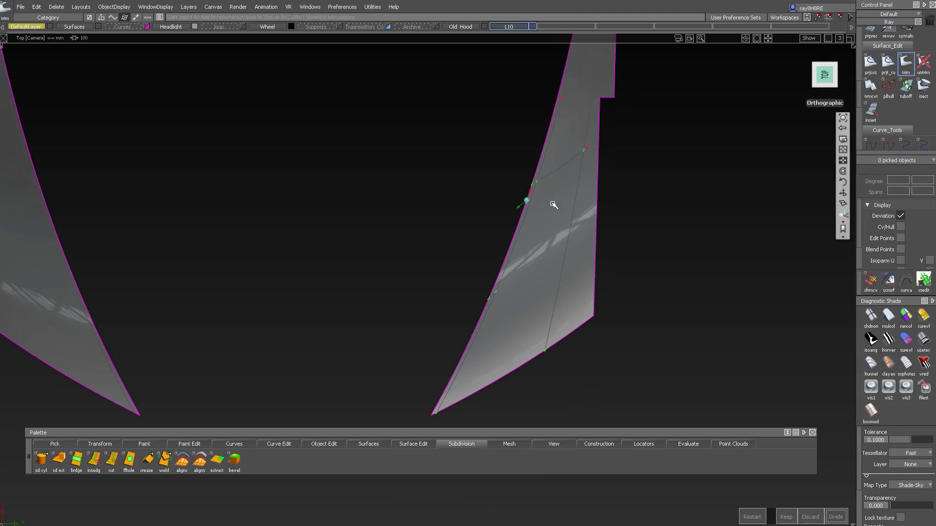
{"action": "scroll", "coordinate": [536, 185], "scroll_direction": "up", "scroll_amount": 3}
{"action": "middle_click_drag", "start_coordinate": [550, 148], "coordinate": [604, 244], "text": "alt+shift"}
{"action": "left_click", "coordinate": [606, 250]}
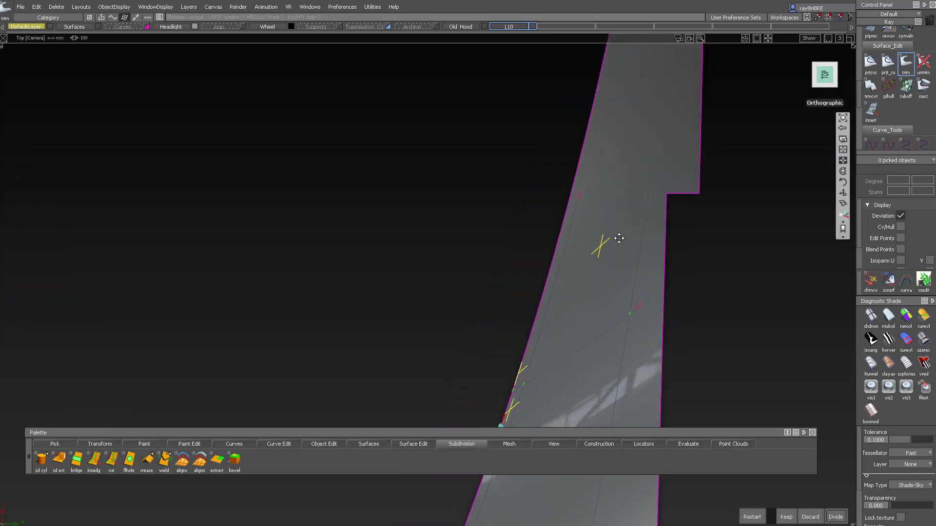
{"action": "left_click", "coordinate": [811, 517]}
{"action": "right_click_drag", "start_coordinate": [604, 214], "coordinate": [558, 212], "text": "alt+shift"}
{"action": "middle_click_drag", "start_coordinate": [558, 211], "coordinate": [577, 132], "text": "alt+shift"}
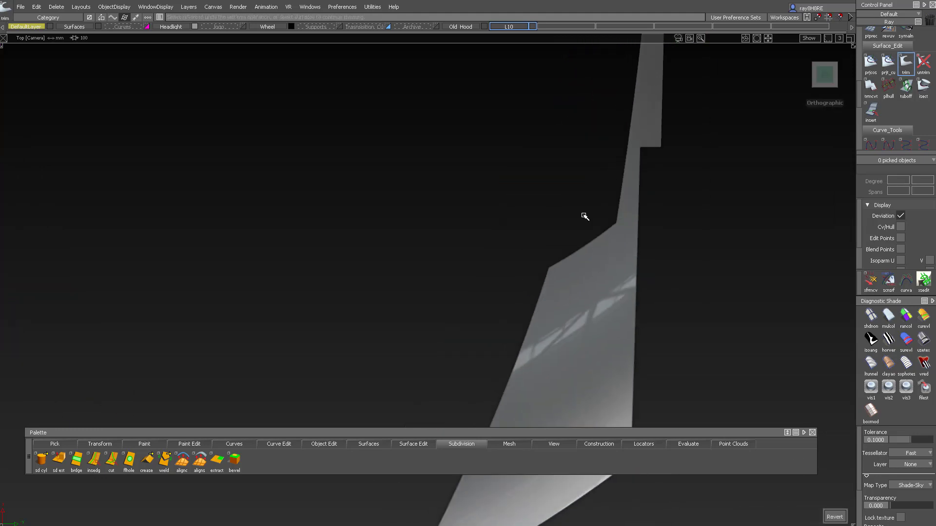
- Paste the untrimmed copy of the fender surface and delete the small curve-on-surface near its inner edge
{"action": "key", "text": "ctrl+v"}
{"action": "right_click_drag", "start_coordinate": [600, 194], "coordinate": [557, 232], "text": "alt+shift"}
{"action": "left_click_drag", "start_coordinate": [558, 232], "coordinate": [552, 269], "text": "ctrl+shift"}
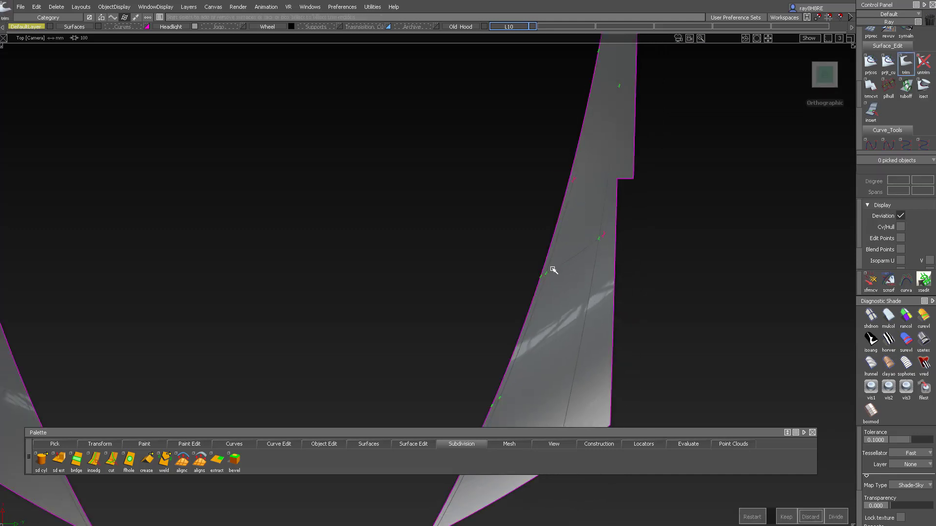
{"action": "right_click_drag", "start_coordinate": [549, 275], "coordinate": [721, 266], "text": "alt+shift"}
{"action": "left_click_drag", "start_coordinate": [575, 273], "coordinate": [554, 300], "text": "ctrl+shift"}
{"action": "left_click", "coordinate": [532, 282]}
{"action": "left_click", "coordinate": [539, 277]}
{"action": "left_click", "coordinate": [530, 289]}
{"action": "key", "text": "Delete"}
- Trim the pasted fender surface, keeping only the side vent and its narrow strip
{"action": "right_click_drag", "start_coordinate": [653, 219], "coordinate": [585, 140], "text": "alt+shift"}
{"action": "key", "text": "Return"}
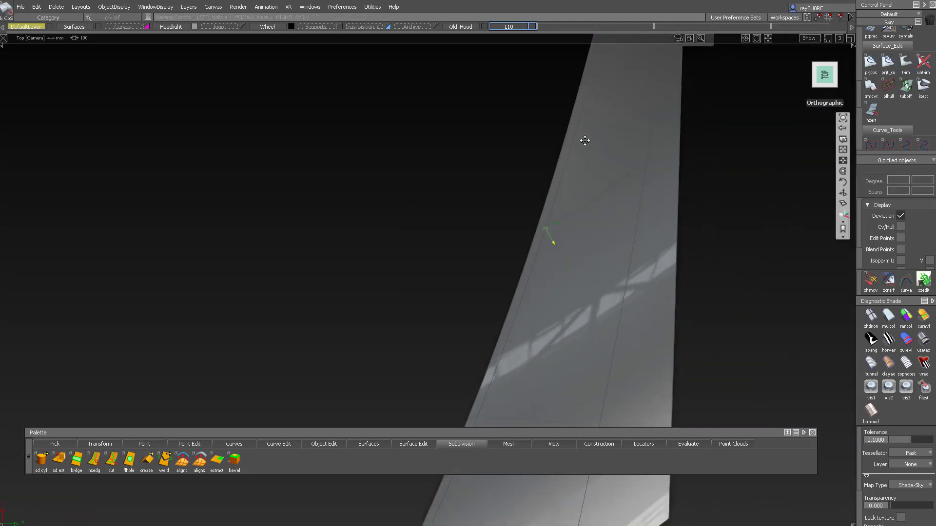
{"action": "middle_click_drag", "start_coordinate": [575, 243], "coordinate": [553, 243], "text": "alt+shift"}
{"action": "left_click_drag", "start_coordinate": [552, 243], "coordinate": [551, 273], "text": "ctrl+shift"}
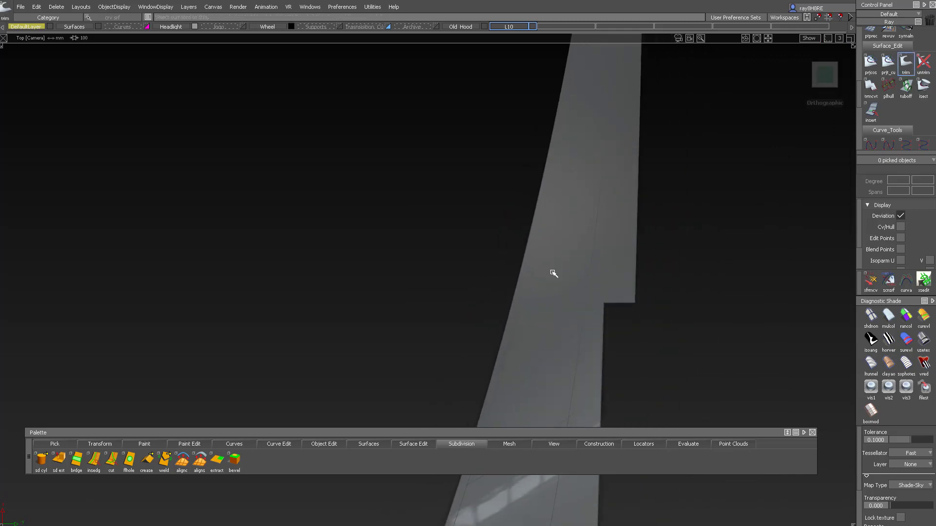
{"action": "left_click", "coordinate": [551, 273]}
{"action": "left_click", "coordinate": [784, 518]}
{"action": "right_click_drag", "start_coordinate": [601, 288], "coordinate": [556, 80], "text": "alt+shift"}
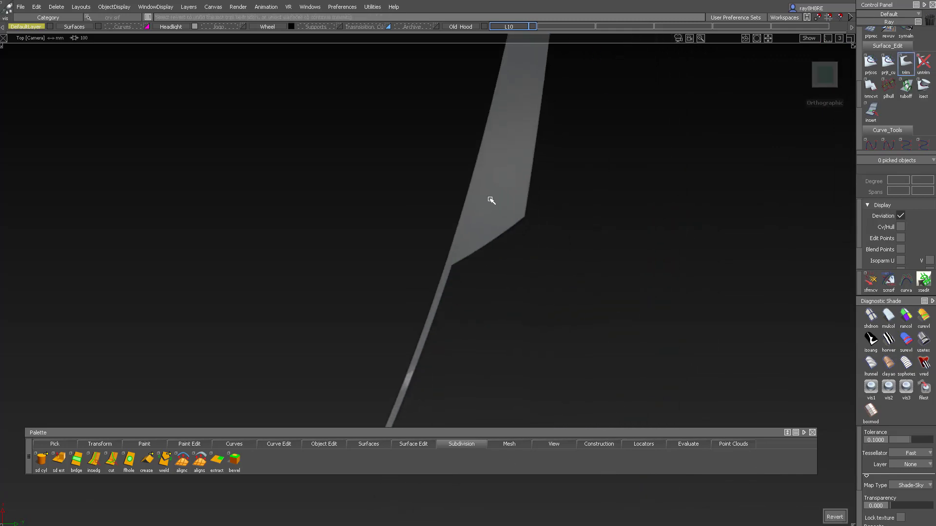
- Bring back the whole model in perspective view and hide the Old Hood layer
{"action": "left_click_drag", "start_coordinate": [490, 200], "coordinate": [414, 65], "text": "alt+shift"}
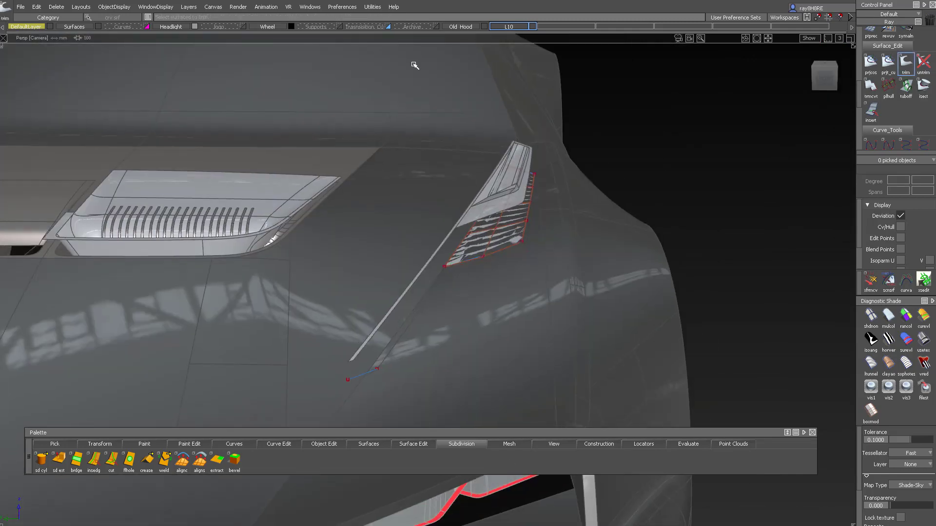
{"action": "left_click", "coordinate": [486, 27]}
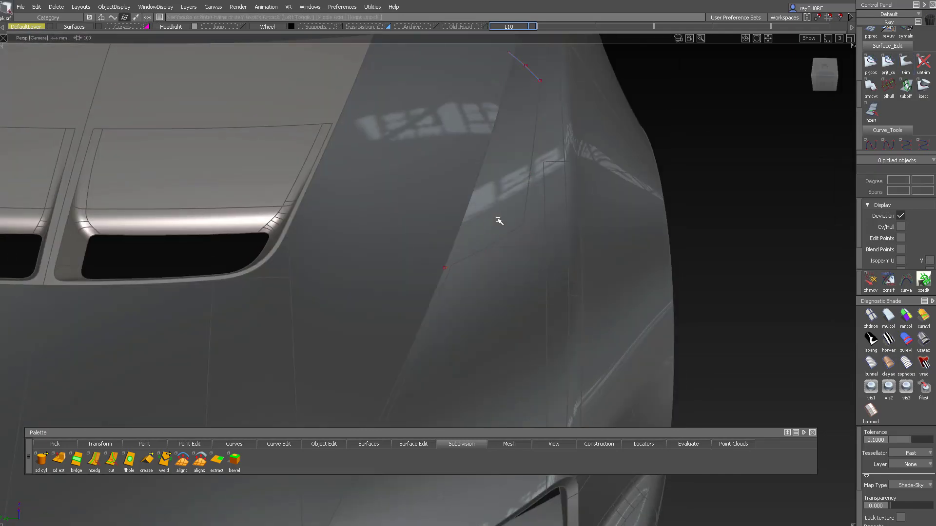
{"action": "right_click_drag", "start_coordinate": [452, 267], "coordinate": [476, 203], "text": "alt+shift"}
{"action": "left_click_drag", "start_coordinate": [476, 203], "coordinate": [498, 195], "text": "alt+shift"}
{"action": "left_click_drag", "start_coordinate": [497, 195], "coordinate": [463, 215], "text": "ctrl+shift"}
- Assign the Aluminium_Satin shader to the fender vent and strip surface, and darken the shader's Specular colour to near black
{"action": "left_click_drag", "start_coordinate": [531, 166], "coordinate": [422, 317]}
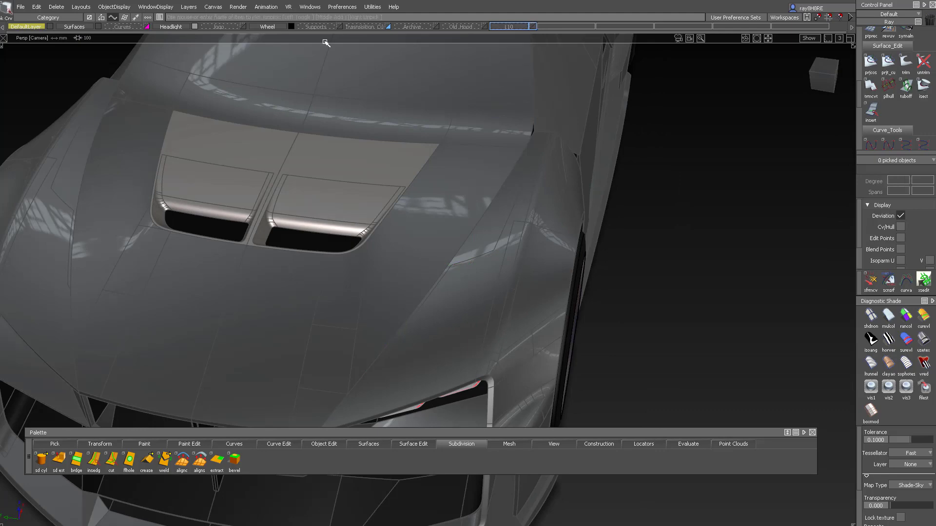
{"action": "left_click_drag", "start_coordinate": [413, 106], "coordinate": [344, 129], "text": "alt+shift"}
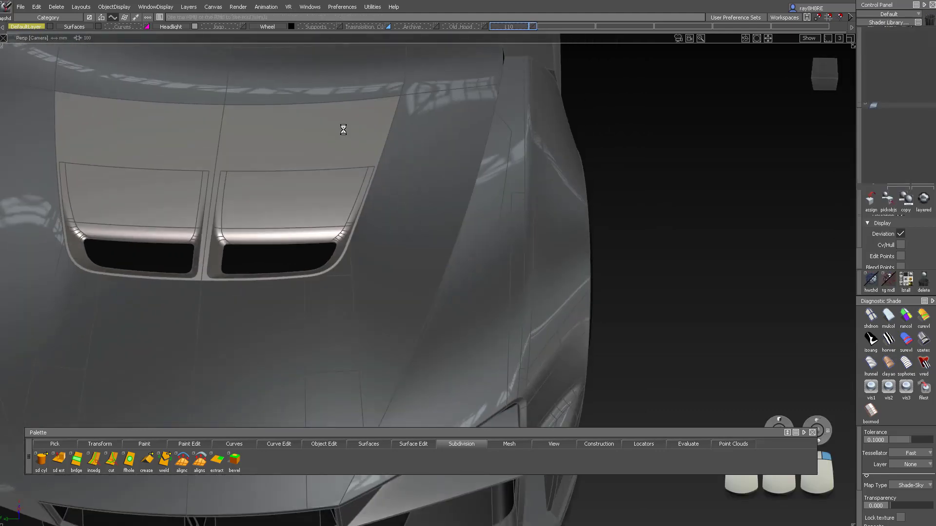
{"action": "left_click_drag", "start_coordinate": [491, 209], "coordinate": [660, 142], "text": "alt+shift"}
{"action": "double_click", "coordinate": [875, 166]}
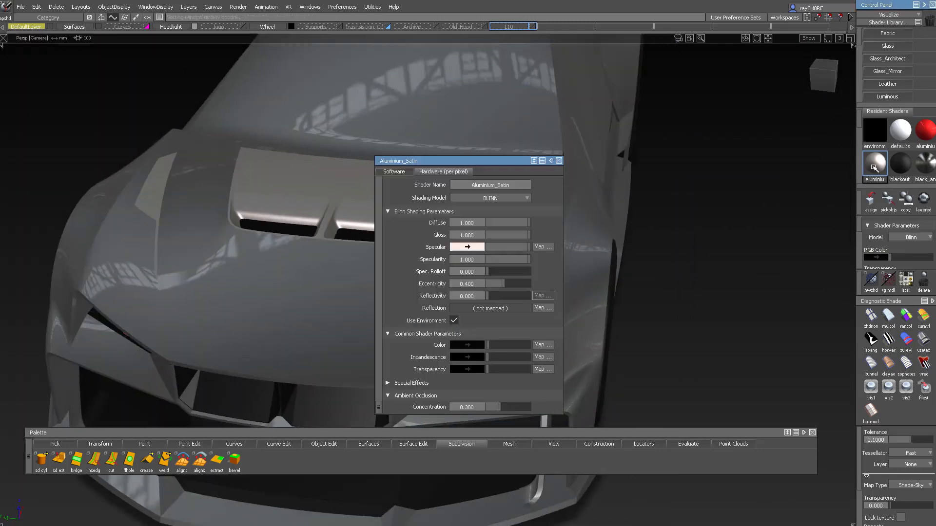
{"action": "left_click_drag", "start_coordinate": [513, 249], "coordinate": [495, 252]}
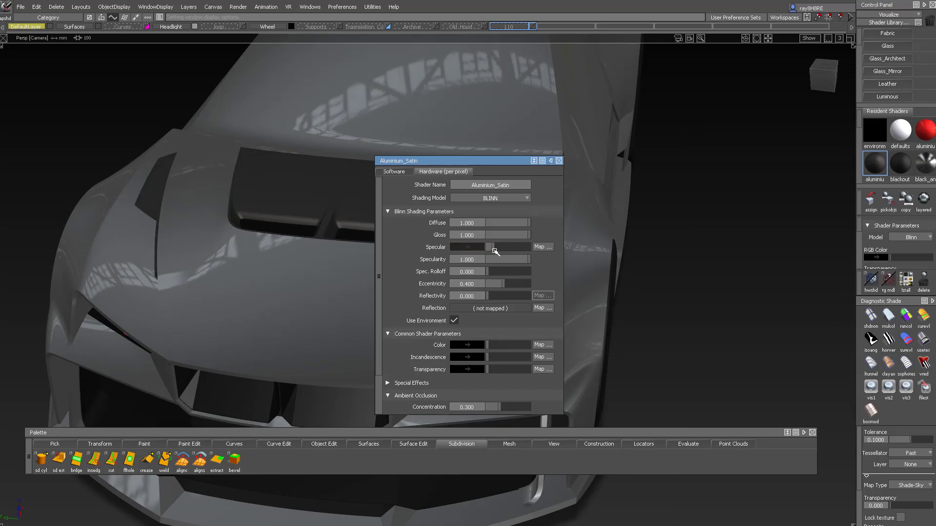
{"action": "left_click_drag", "start_coordinate": [483, 161], "coordinate": [724, 157]}
{"action": "left_click_drag", "start_coordinate": [536, 205], "coordinate": [432, 226], "text": "alt+shift"}
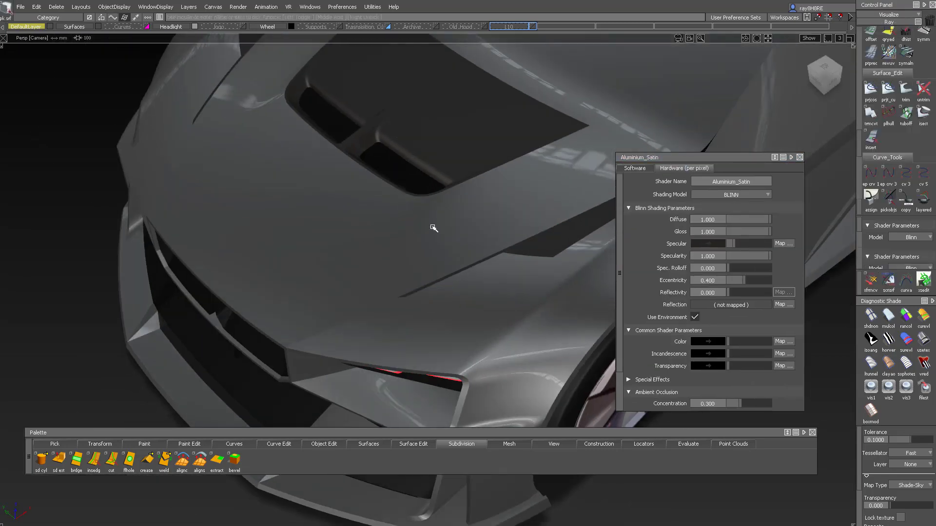
{"action": "right_click_drag", "start_coordinate": [433, 226], "coordinate": [371, 219], "text": "alt+shift"}
{"action": "left_click", "coordinate": [791, 158]}
{"action": "left_click", "coordinate": [795, 169]}
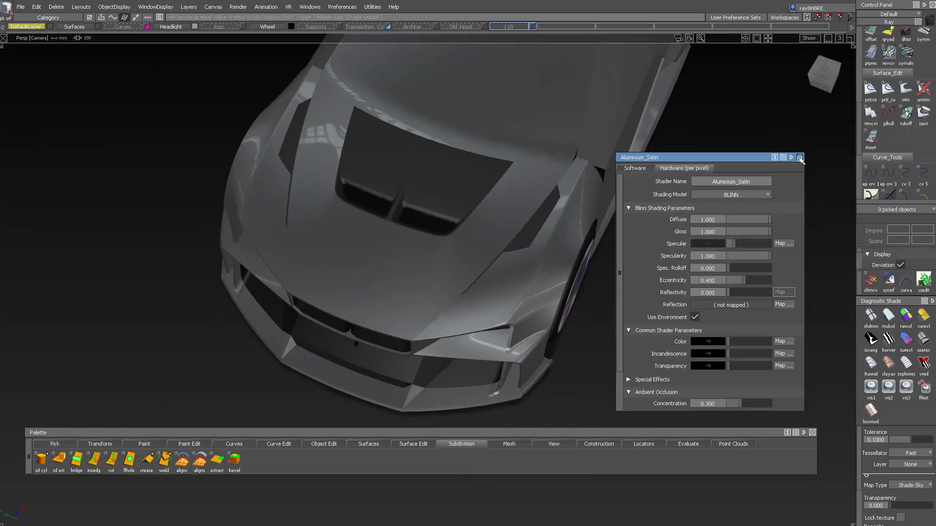
{"action": "left_click", "coordinate": [799, 157]}
- Using the Old Hood layer as reference in top view, copy the vent's front-end curve onto the old vent's inner opening edge
{"action": "right_click_drag", "start_coordinate": [573, 237], "coordinate": [455, 290], "text": "alt+shift"}
{"action": "left_click_drag", "start_coordinate": [456, 291], "coordinate": [486, 39], "text": "alt+shift"}
{"action": "left_click", "coordinate": [488, 26]}
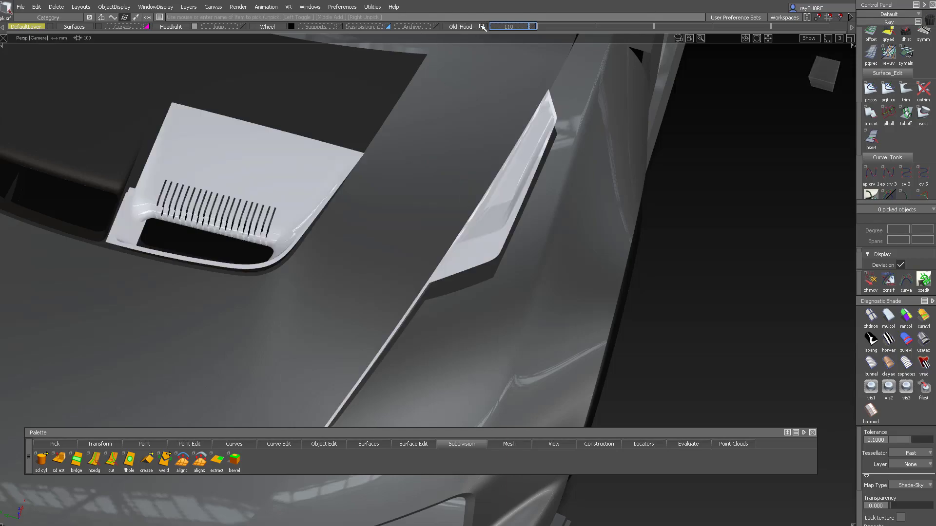
{"action": "left_click_drag", "start_coordinate": [575, 59], "coordinate": [515, 268], "text": "alt+shift"}
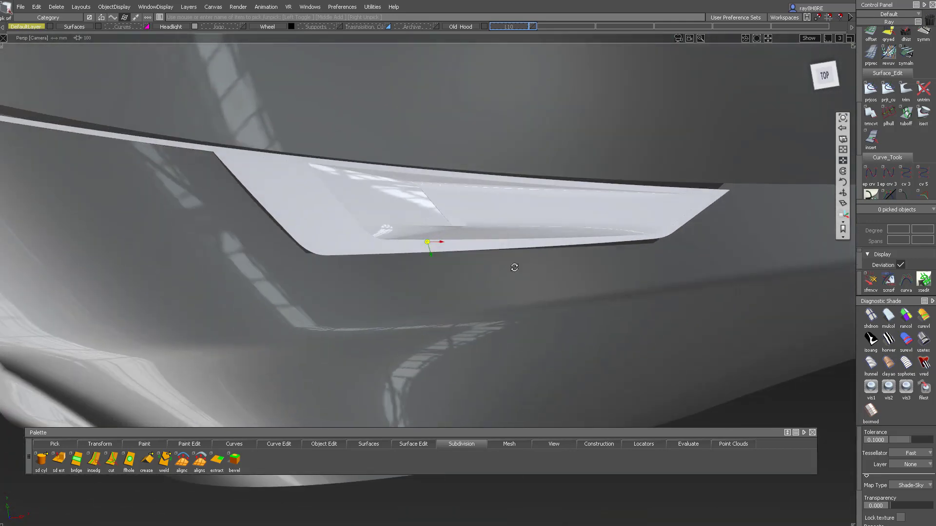
{"action": "left_click", "coordinate": [826, 80]}
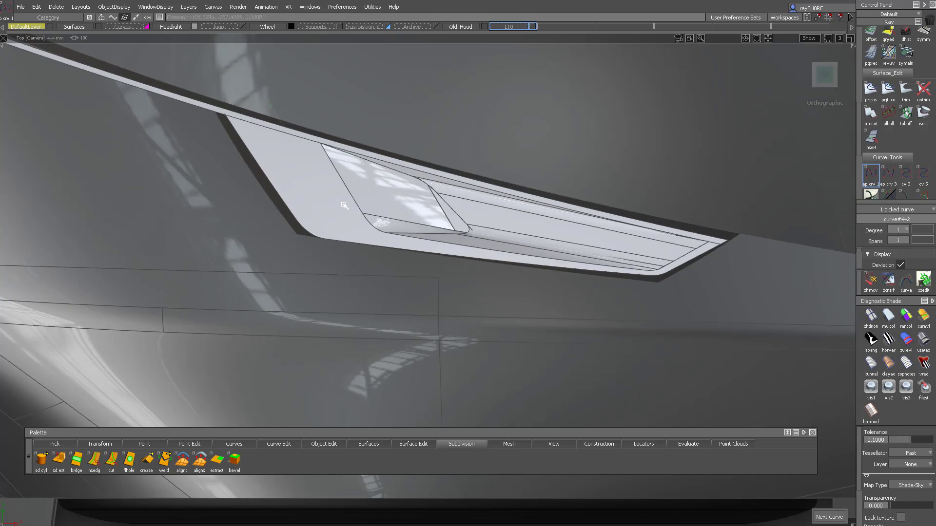
{"action": "left_click_drag", "start_coordinate": [271, 108], "coordinate": [264, 95], "text": "ctrl+shift"}
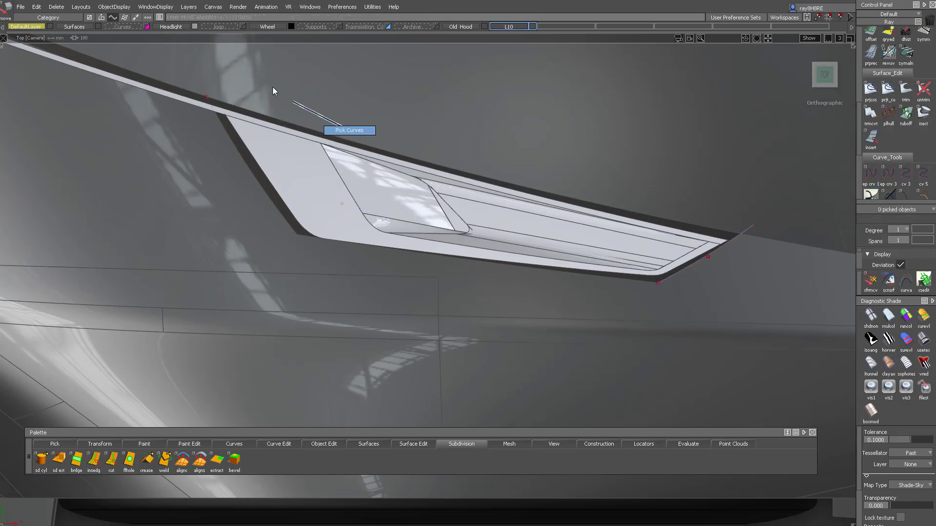
{"action": "left_click", "coordinate": [460, 172]}
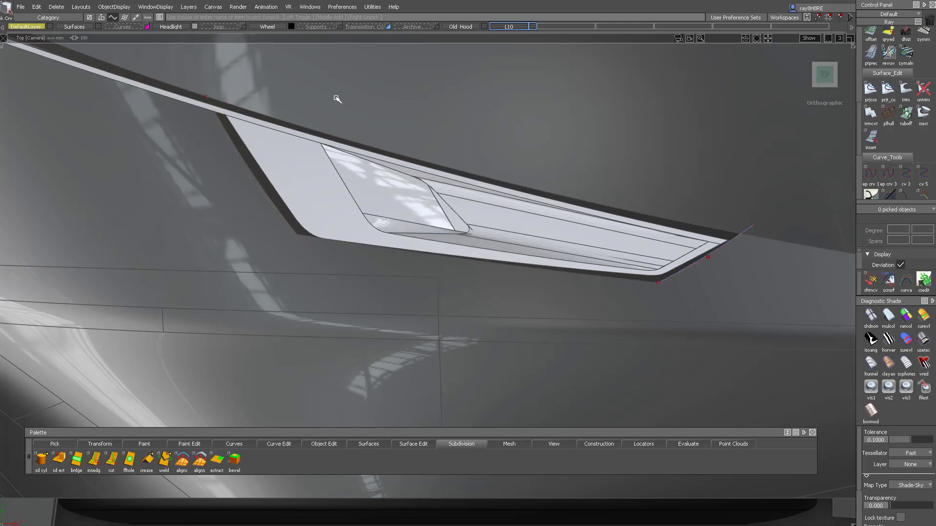
{"action": "left_click_drag", "start_coordinate": [225, 140], "coordinate": [306, 199], "text": "ctrl+shift"}
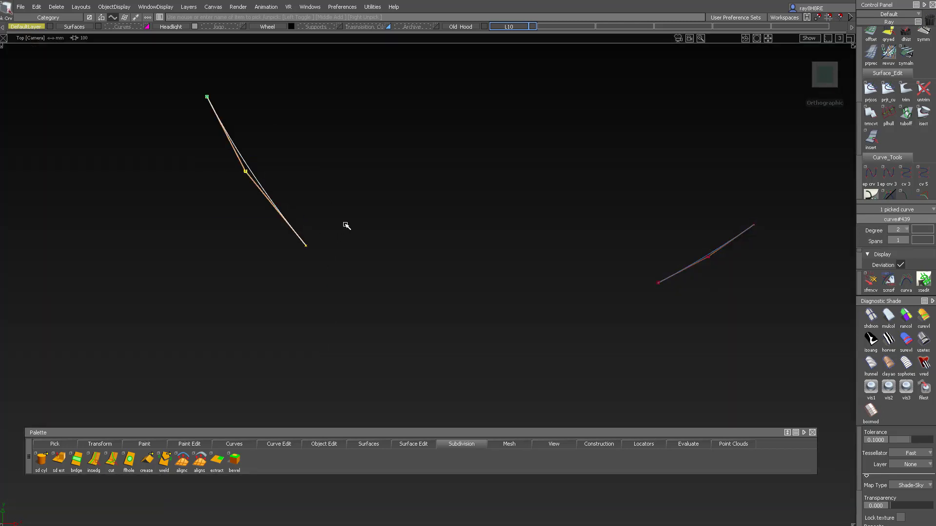
{"action": "key", "text": "ctrl+shift+h"}
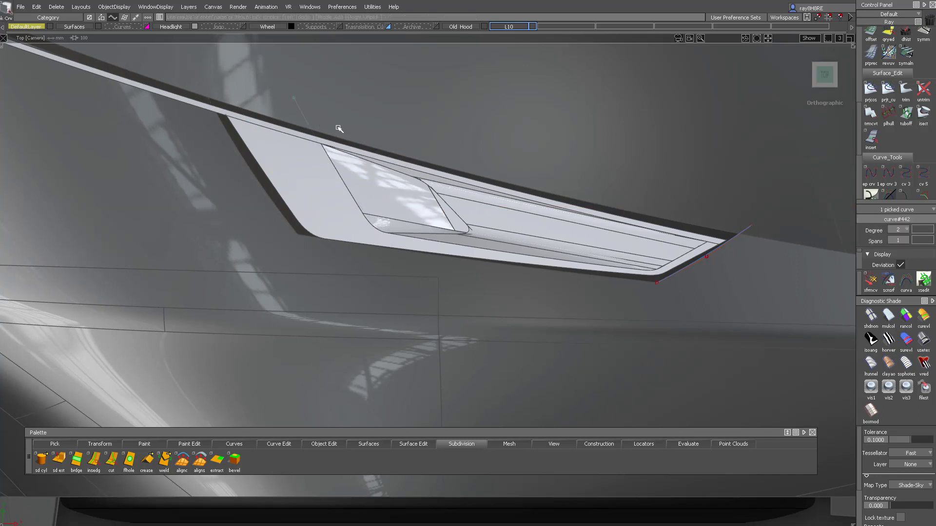
{"action": "key", "text": "Delete"}
{"action": "left_click", "coordinate": [484, 26]}
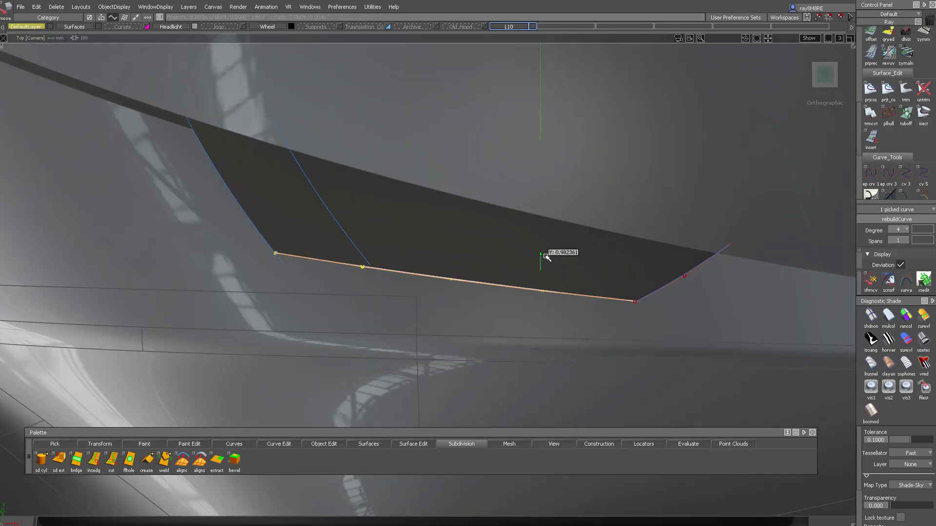
- Move the rebuilt long side curve inward from the vent's outer edge and snap its rear end onto the rear end curve
{"action": "left_click_drag", "start_coordinate": [546, 257], "coordinate": [547, 246]}
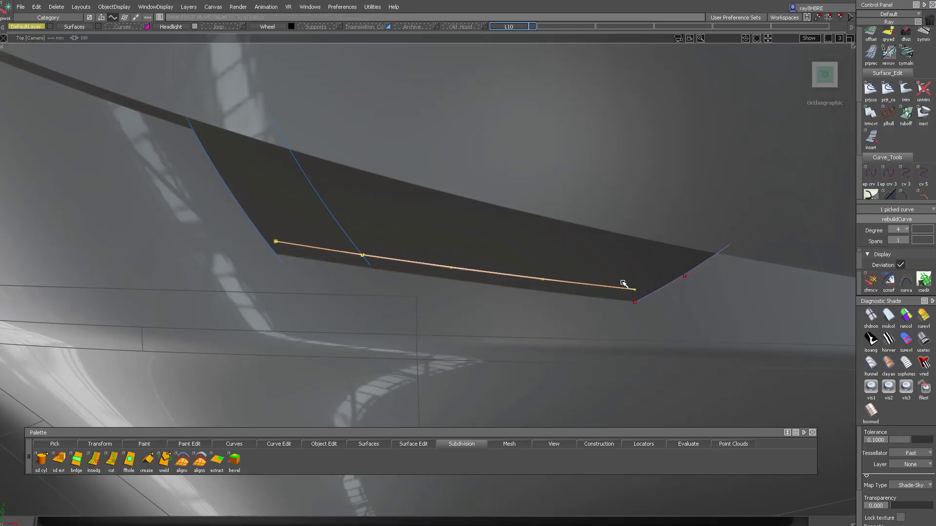
{"action": "left_click_drag", "start_coordinate": [647, 297], "coordinate": [655, 292], "text": "ctrl+alt"}
{"action": "right_click_drag", "start_coordinate": [655, 292], "coordinate": [660, 317], "text": "ctrl+shift"}
{"action": "right_click_drag", "start_coordinate": [631, 263], "coordinate": [615, 261]}
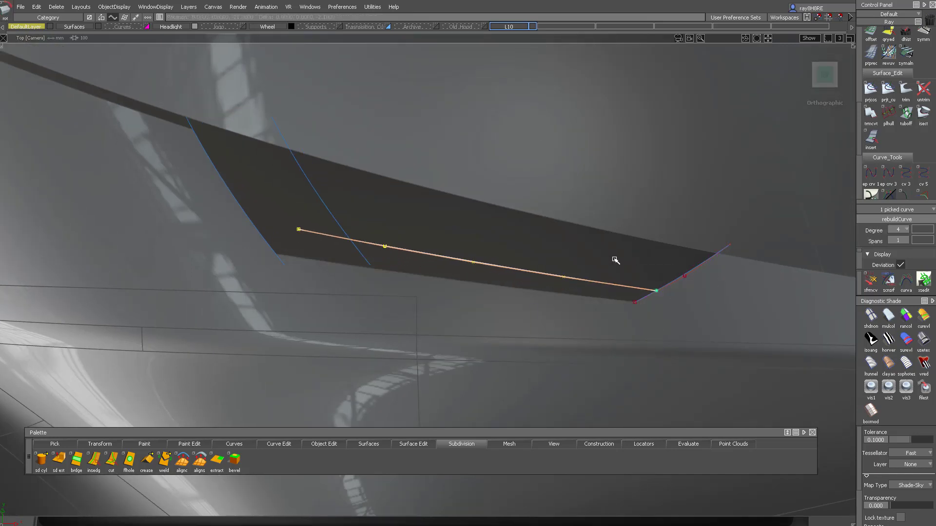
- Set the inner front curve's pivot at its crossing with the long side curve, and cut both curves back to that corner
{"action": "left_click", "coordinate": [326, 205]}
{"action": "right_click_drag", "start_coordinate": [391, 214], "coordinate": [391, 215], "text": "ctrl+shift"}
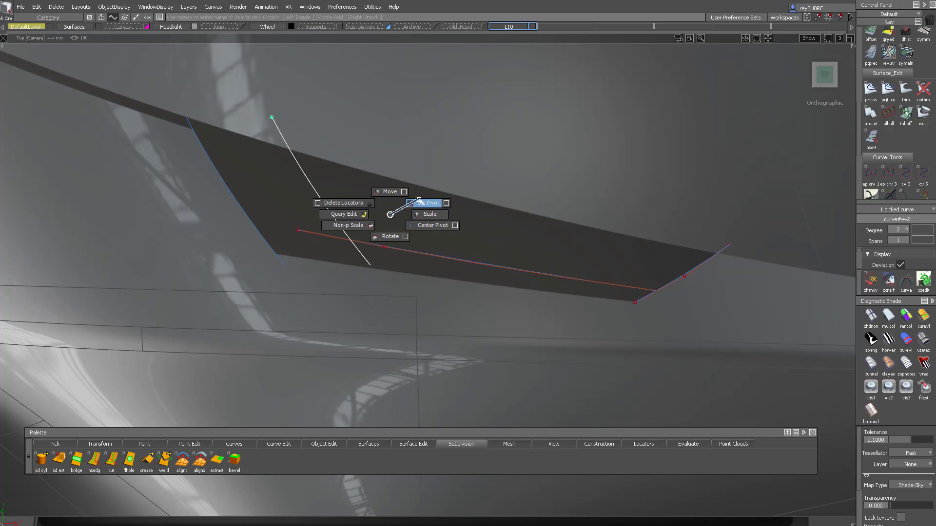
{"action": "left_click_drag", "start_coordinate": [419, 200], "coordinate": [419, 200], "text": "ctrl+shift"}
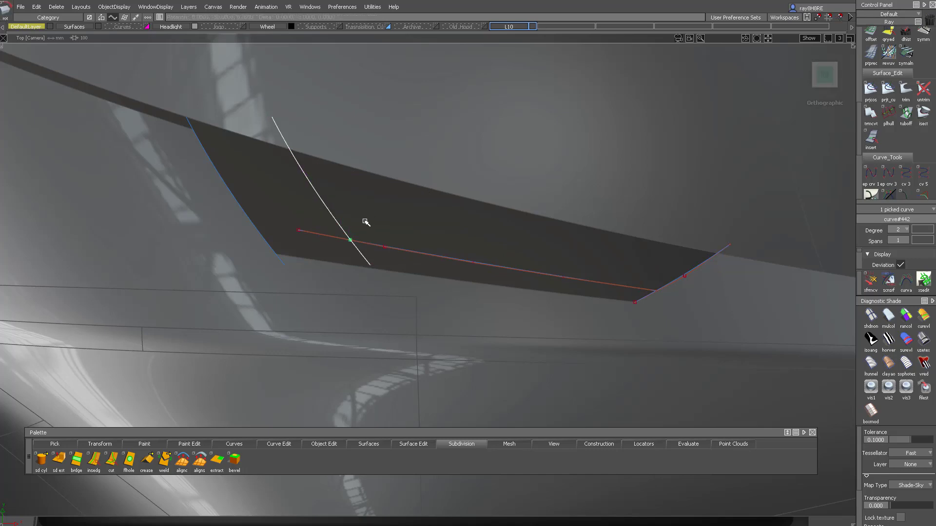
{"action": "right_click_drag", "start_coordinate": [396, 206], "coordinate": [367, 230], "text": "alt+shift"}
{"action": "left_click_drag", "start_coordinate": [366, 230], "coordinate": [359, 251], "text": "ctrl+shift"}
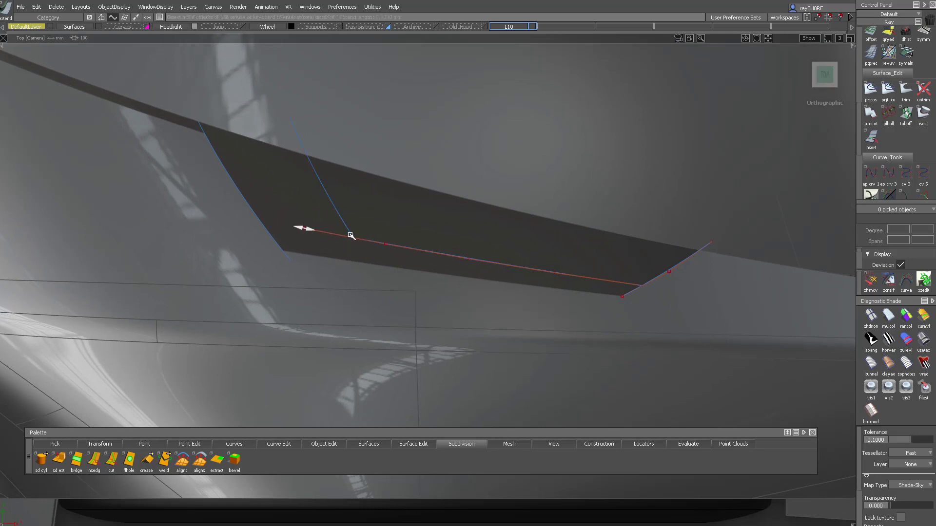
{"action": "left_click", "coordinate": [350, 235]}
{"action": "middle_click_drag", "start_coordinate": [461, 258], "coordinate": [495, 283], "text": "alt+shift"}
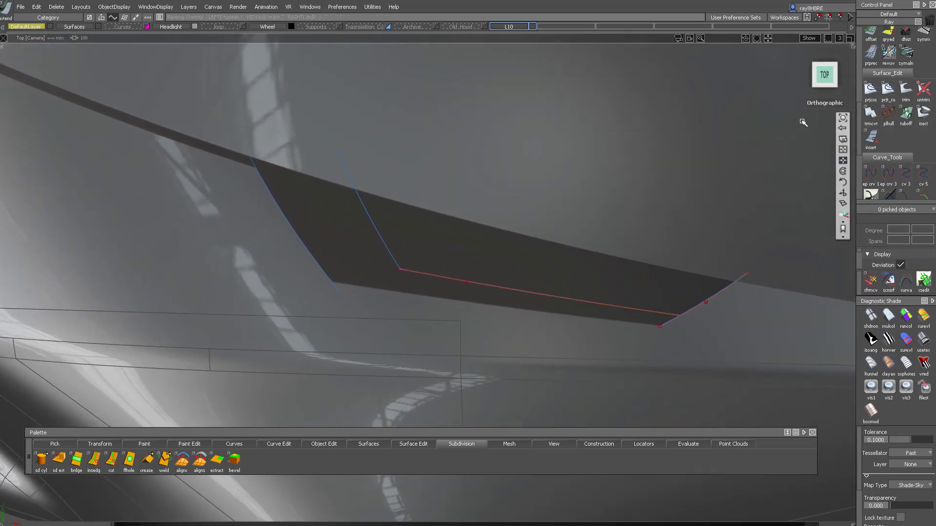
- Isolate an untrimmed version of the vent surface together with the two inner opening curves
{"action": "left_click", "coordinate": [485, 27]}
{"action": "left_click", "coordinate": [485, 27]}
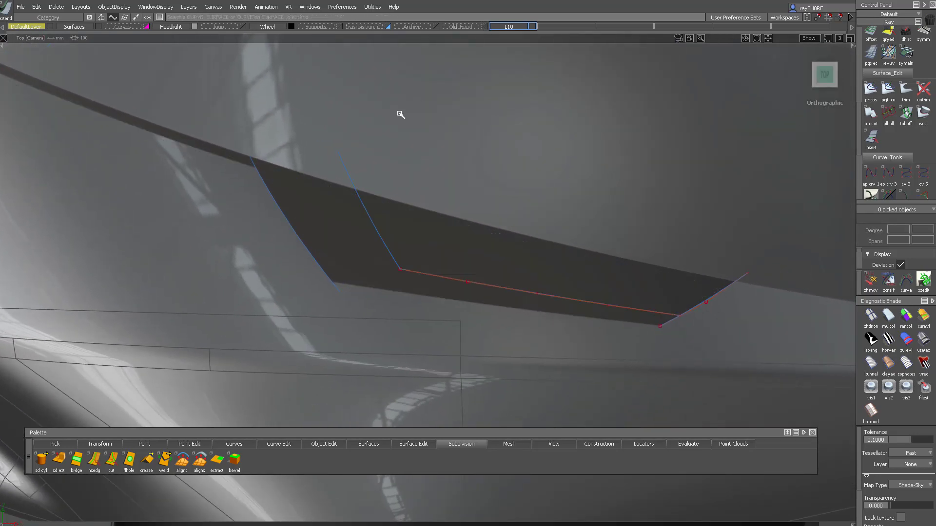
{"action": "left_click", "coordinate": [430, 269]}
{"action": "left_click_drag", "start_coordinate": [312, 200], "coordinate": [342, 219], "text": "ctrl+shift"}
{"action": "left_click_drag", "start_coordinate": [351, 225], "coordinate": [451, 284]}
{"action": "mouse_move", "coordinate": [459, 276]}
{"action": "right_mouse_down", "text": "ctrl+shift"}
{"action": "mouse_move", "coordinate": [461, 217]}
{"action": "mouse_move", "coordinate": [469, 265]}
{"action": "right_mouse_up", "text": "ctrl+shift"}
{"action": "left_click", "coordinate": [440, 236]}
{"action": "left_click", "coordinate": [445, 219]}
{"action": "left_click", "coordinate": [548, 271]}
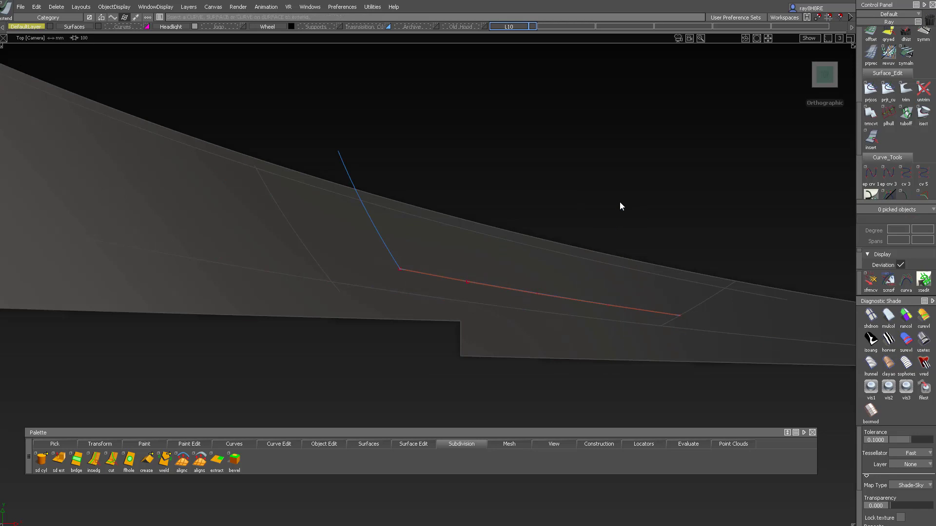
- Trim the inner opening out of the isolated vent surface along the opening curves, keeping the surrounding frame
{"action": "left_click", "coordinate": [445, 249]}
{"action": "right_click_drag", "start_coordinate": [321, 221], "coordinate": [444, 254], "text": "ctrl+shift"}
{"action": "left_click", "coordinate": [488, 262]}
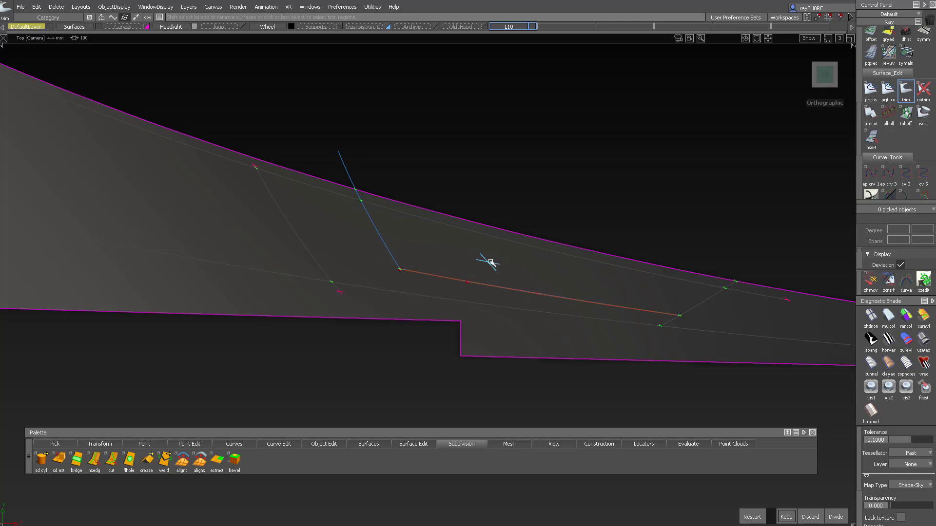
{"action": "left_click", "coordinate": [786, 517]}
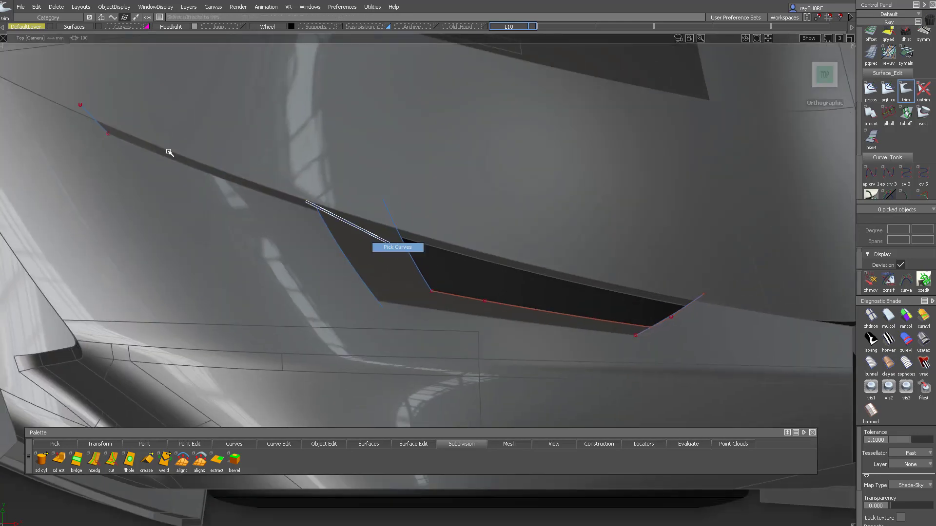
- Assign the opening's construction curves to the L10 layer and hide that layer
{"action": "left_click_drag", "start_coordinate": [166, 150], "coordinate": [584, 203]}
{"action": "left_click_drag", "start_coordinate": [507, 28], "coordinate": [507, 59]}
{"action": "left_click_drag", "start_coordinate": [531, 232], "coordinate": [604, 322]}
{"action": "left_click_drag", "start_coordinate": [511, 28], "coordinate": [508, 36]}
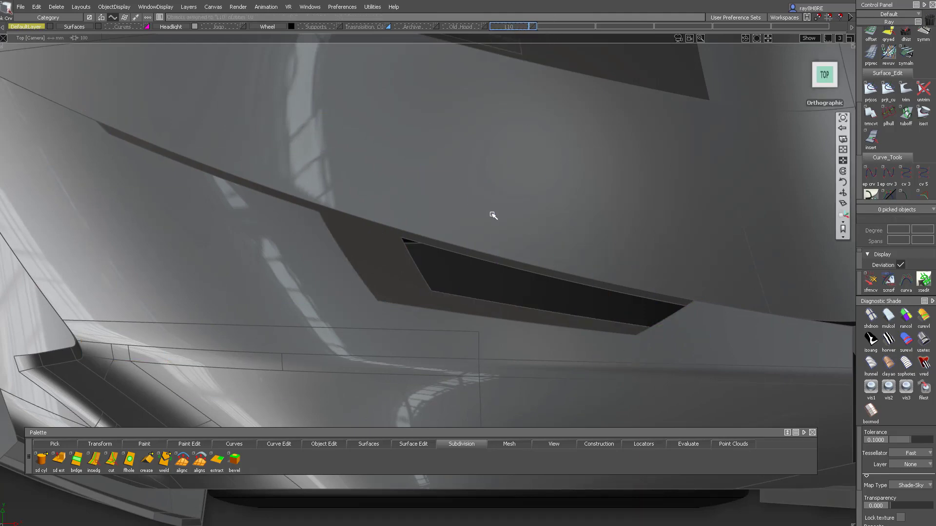
- Isolate the trimmed vent surface and make a copy of it in place
{"action": "left_click_drag", "start_coordinate": [492, 215], "coordinate": [245, 90], "text": "alt+shift"}
{"action": "left_click_drag", "start_coordinate": [496, 256], "coordinate": [341, 204], "text": "alt+shift"}
{"action": "right_click_drag", "start_coordinate": [370, 161], "coordinate": [476, 127], "text": "alt+shift"}
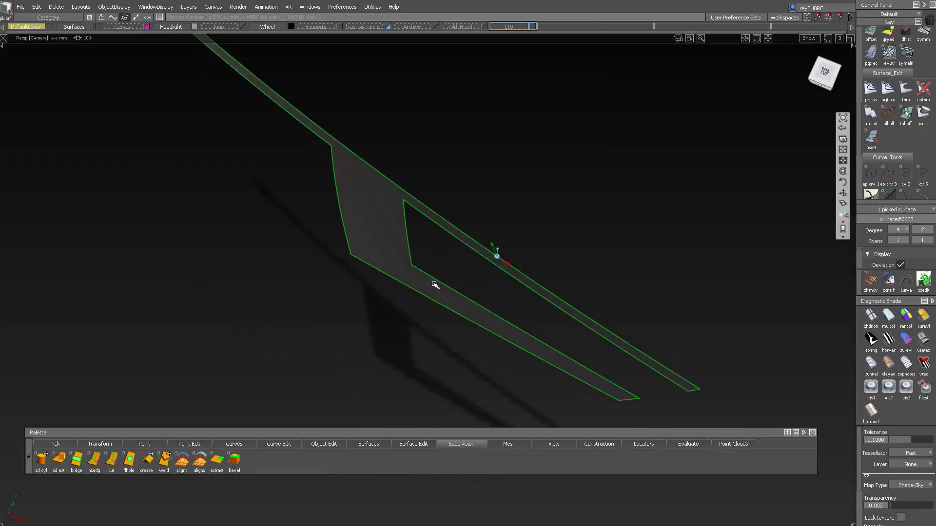
{"action": "left_click_drag", "start_coordinate": [434, 282], "coordinate": [374, 232], "text": "alt+shift"}
{"action": "left_click", "coordinate": [374, 233]}
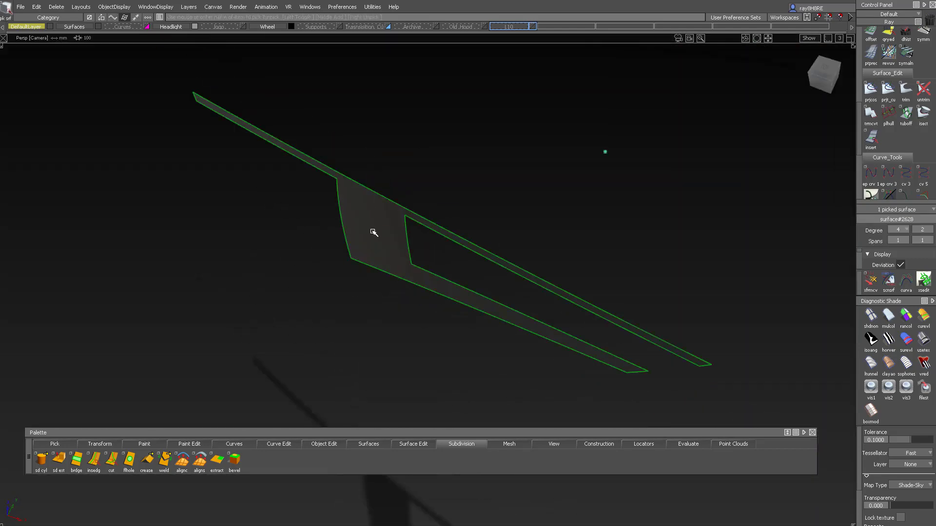
{"action": "key", "text": "ctrl+v"}
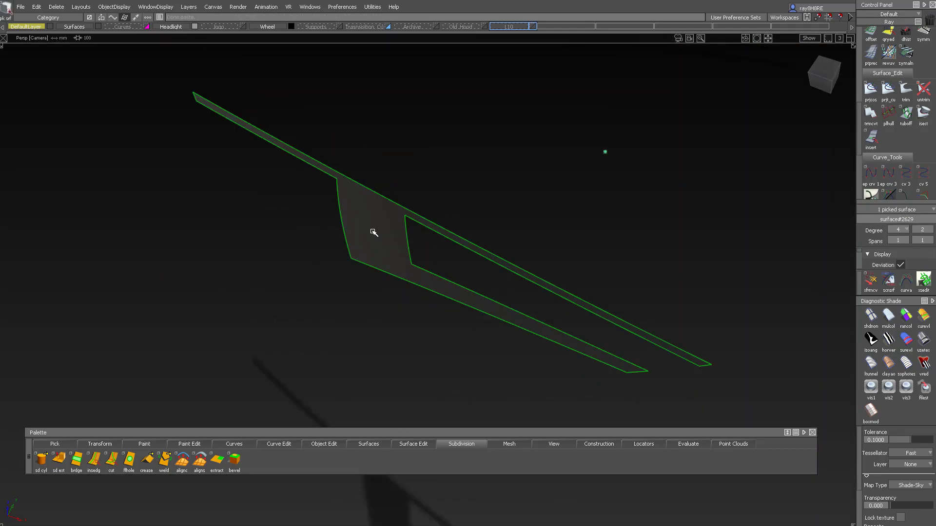
- Untrim the copy, turn its inner opening region into a separate four-sided patch, and delete the leftover surface
{"action": "right_click_drag", "start_coordinate": [373, 232], "coordinate": [453, 213], "text": "ctrl+shift"}
{"action": "left_click_drag", "start_coordinate": [453, 213], "coordinate": [461, 275], "text": "alt+shift"}
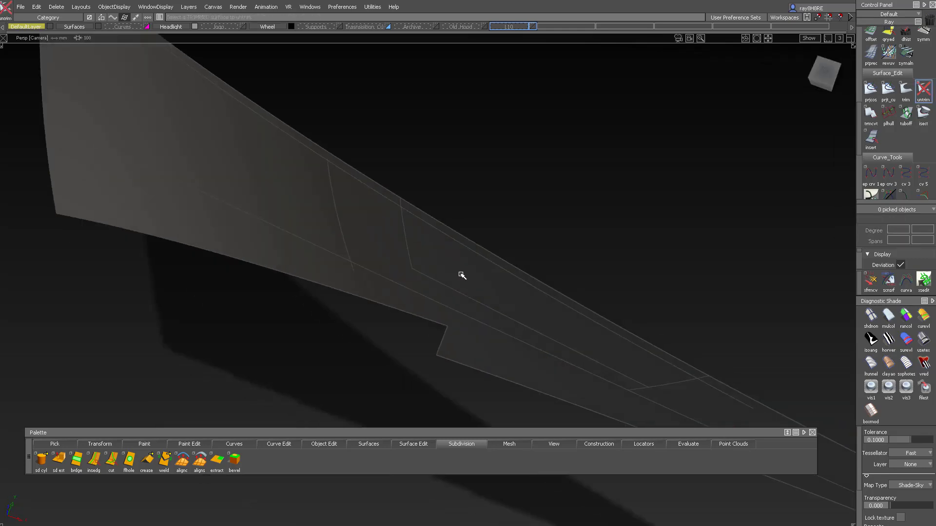
{"action": "key", "text": "space"}
{"action": "left_click_drag", "start_coordinate": [447, 307], "coordinate": [412, 126], "text": "ctrl+shift"}
{"action": "left_click", "coordinate": [347, 203]}
{"action": "key", "text": "Delete"}
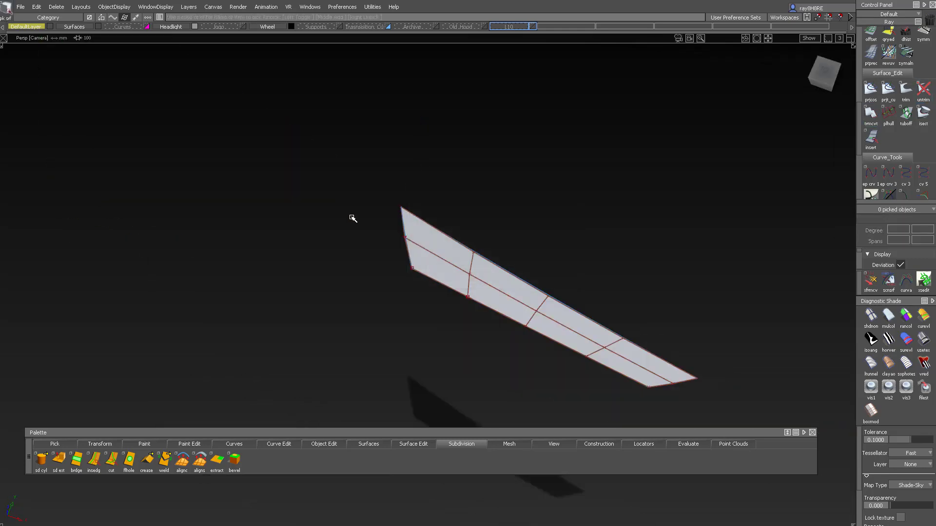
- Give the new inner patch the dark aluminium shader and assign it with the vent to the Surfaces layer
{"action": "left_click_drag", "start_coordinate": [434, 267], "coordinate": [461, 246], "text": "alt+shift"}
{"action": "right_click_drag", "start_coordinate": [366, 232], "coordinate": [303, 219], "text": "alt+shift"}
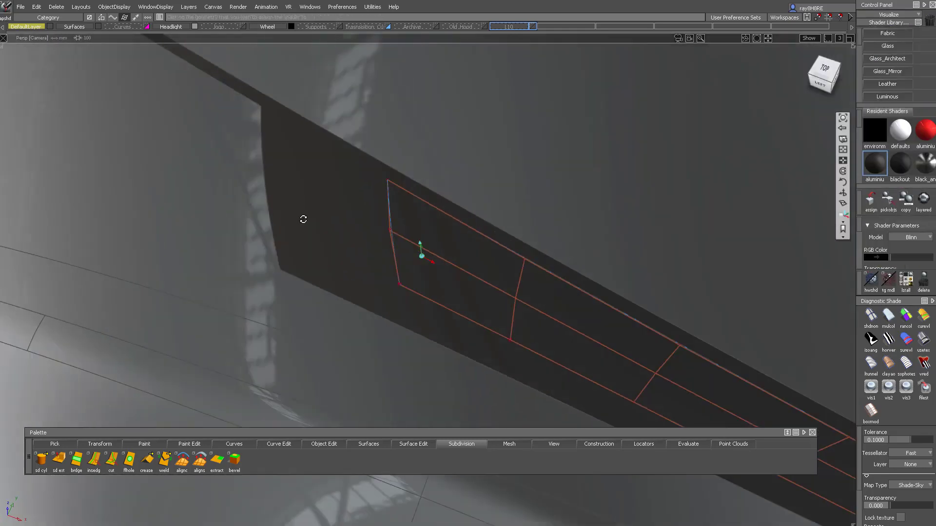
{"action": "left_click", "coordinate": [493, 348]}
{"action": "mouse_move", "coordinate": [303, 220]}
{"action": "left_mouse_down", "text": "alt+shift"}
{"action": "mouse_move", "coordinate": [493, 348]}
{"action": "mouse_move", "coordinate": [418, 215]}
{"action": "mouse_move", "coordinate": [395, 196]}
{"action": "left_mouse_up", "text": "alt+shift"}
{"action": "left_click", "coordinate": [395, 196]}
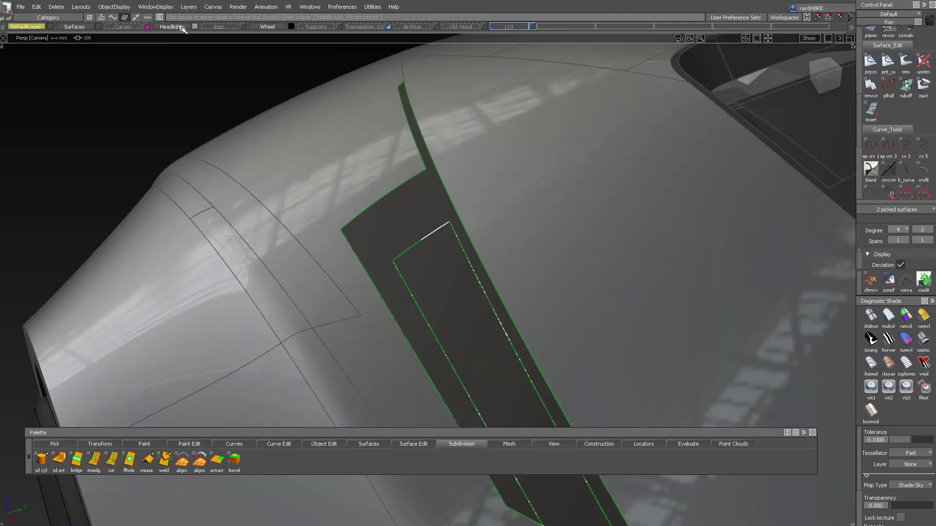
{"action": "left_click_drag", "start_coordinate": [80, 27], "coordinate": [80, 35]}
- Show the inner patch's control points and lower its front CV row beneath the vent opening
{"action": "left_click_drag", "start_coordinate": [263, 158], "coordinate": [449, 300], "text": "alt+shift"}
{"action": "left_click", "coordinate": [448, 300]}
{"action": "right_click_drag", "start_coordinate": [449, 300], "coordinate": [437, 199], "text": "ctrl+shift"}
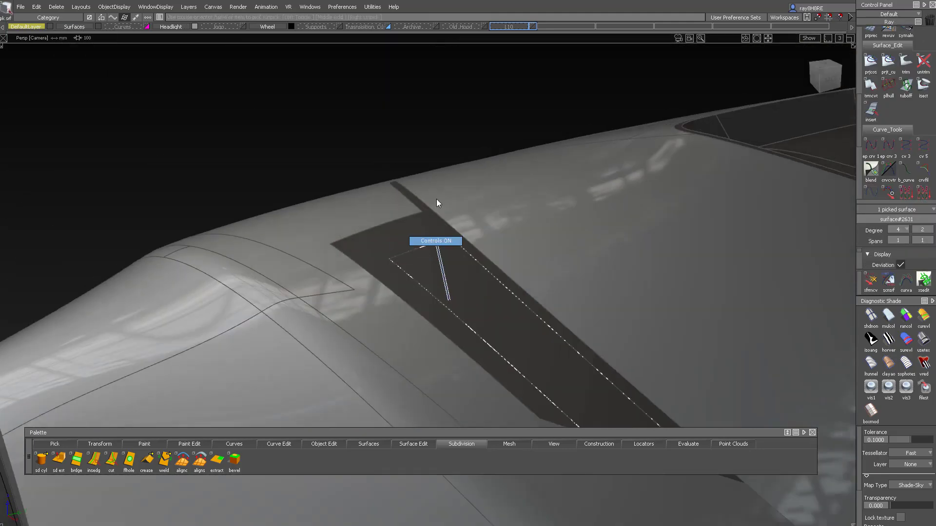
{"action": "left_click_drag", "start_coordinate": [437, 199], "coordinate": [572, 244], "text": "alt+shift"}
{"action": "right_click_drag", "start_coordinate": [572, 244], "coordinate": [447, 266], "text": "alt+shift"}
{"action": "left_click_drag", "start_coordinate": [447, 265], "coordinate": [307, 288], "text": "alt+shift"}
{"action": "middle_click_drag", "start_coordinate": [307, 288], "coordinate": [307, 241], "text": "alt+shift"}
{"action": "left_click_drag", "start_coordinate": [307, 242], "coordinate": [273, 243], "text": "alt+shift"}
{"action": "left_click_drag", "start_coordinate": [186, 244], "coordinate": [308, 355]}
{"action": "right_click_drag", "start_coordinate": [270, 226], "coordinate": [269, 258]}
- Lower the front two CV rows of the inner patch further so its front end sinks gradually inward
{"action": "left_click_drag", "start_coordinate": [285, 390], "coordinate": [272, 314], "text": "ctrl+shift"}
{"action": "left_click_drag", "start_coordinate": [192, 261], "coordinate": [406, 344]}
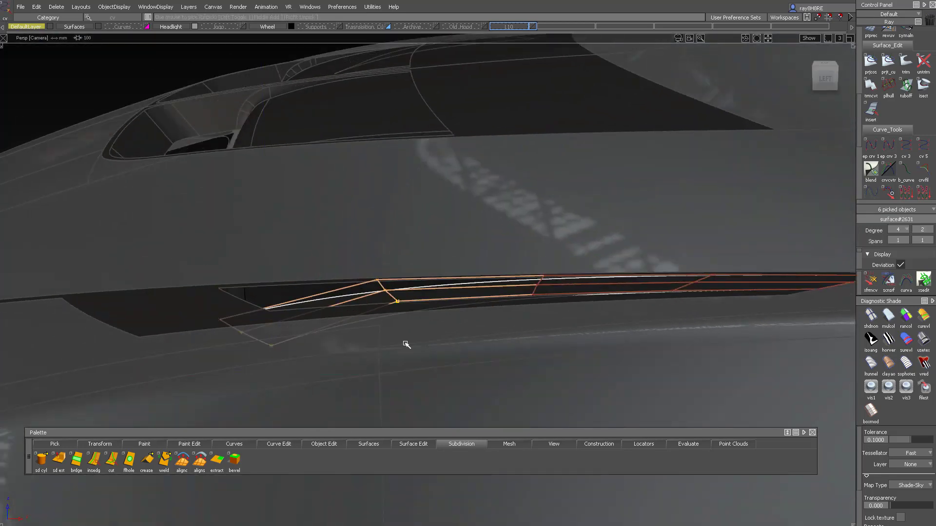
{"action": "right_click_drag", "start_coordinate": [412, 252], "coordinate": [413, 278]}
{"action": "left_click_drag", "start_coordinate": [302, 219], "coordinate": [441, 244], "text": "ctrl+shift"}
{"action": "left_click_drag", "start_coordinate": [210, 215], "coordinate": [588, 407]}
{"action": "left_click_drag", "start_coordinate": [492, 247], "coordinate": [613, 278], "text": "ctrl+shift"}
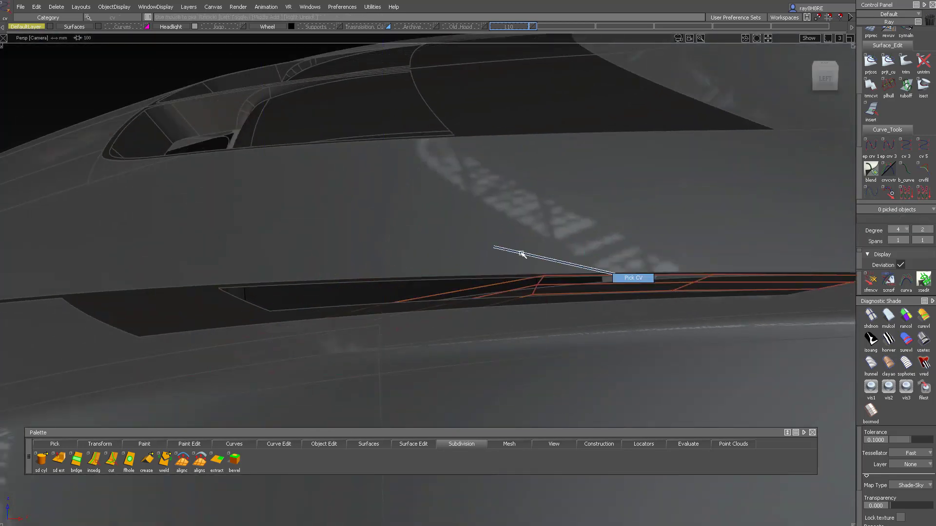
- In the left view, raise the sunken patch's front CVs slightly to refine its side profile, and clear the selection
{"action": "right_click_drag", "start_coordinate": [524, 255], "coordinate": [753, 103], "text": "alt+shift"}
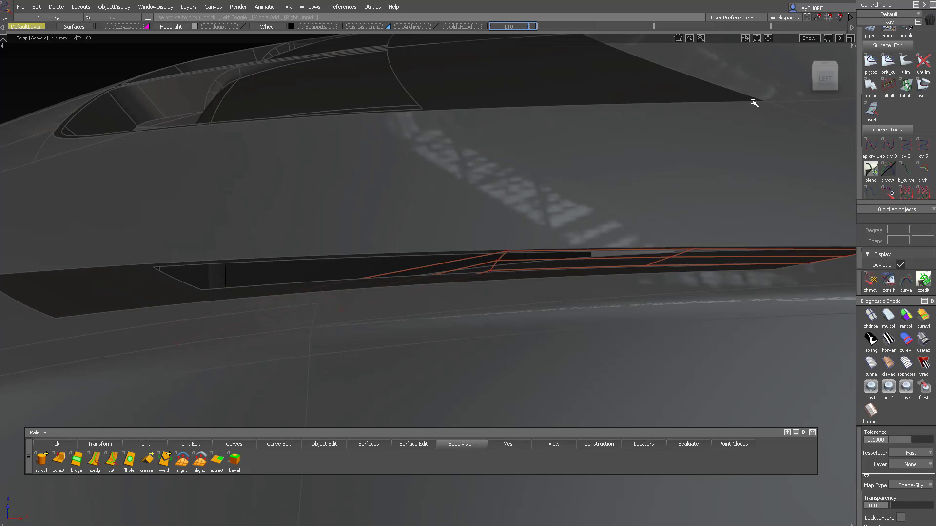
{"action": "left_click_drag", "start_coordinate": [754, 102], "coordinate": [723, 136], "text": "alt+shift"}
{"action": "key", "text": "F6"}
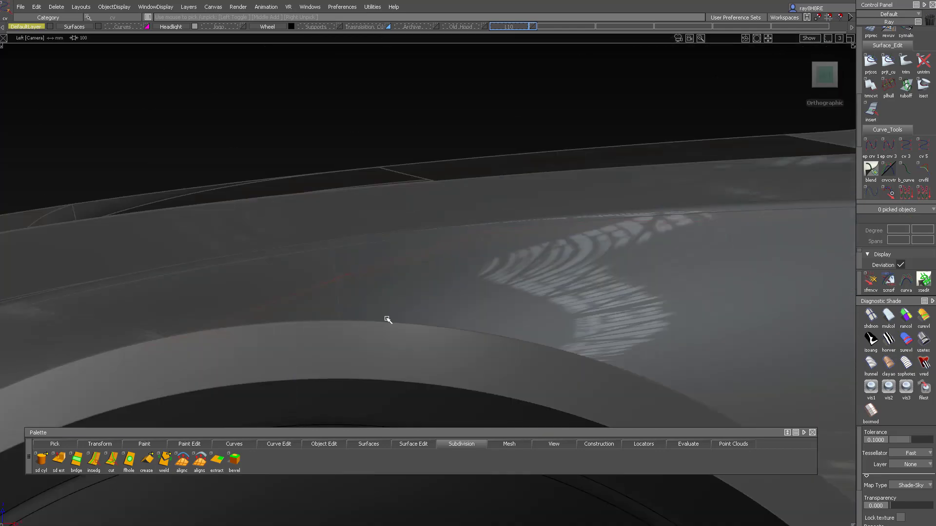
{"action": "key", "text": "5"}
{"action": "left_click_drag", "start_coordinate": [316, 264], "coordinate": [424, 310]}
{"action": "middle_click_drag", "start_coordinate": [464, 328], "coordinate": [464, 291], "text": "ctrl+shift"}
{"action": "right_click_drag", "start_coordinate": [468, 275], "coordinate": [471, 256]}
{"action": "key", "text": "F8"}
{"action": "left_click_drag", "start_coordinate": [474, 293], "coordinate": [464, 312], "text": "alt+shift"}
{"action": "left_click_drag", "start_coordinate": [461, 297], "coordinate": [458, 251], "text": "ctrl+shift"}
{"action": "key", "text": "5"}
{"action": "left_click_drag", "start_coordinate": [417, 219], "coordinate": [381, 283], "text": "ctrl+shift"}
{"action": "left_click_drag", "start_coordinate": [390, 278], "coordinate": [454, 332]}
{"action": "left_click_drag", "start_coordinate": [455, 334], "coordinate": [465, 258], "text": "ctrl+shift"}
- Pull the front end of the patch's long hood-side edge inward with Extend
{"action": "left_click_drag", "start_coordinate": [463, 263], "coordinate": [330, 196], "text": "alt+shift"}
{"action": "left_click", "coordinate": [231, 177]}
{"action": "left_click", "coordinate": [309, 147]}
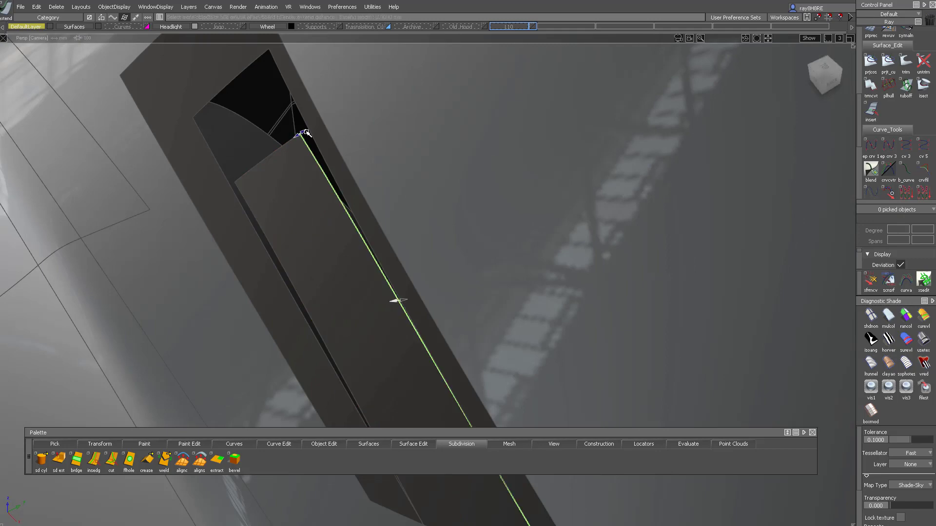
{"action": "left_click_drag", "start_coordinate": [301, 135], "coordinate": [276, 154]}
{"action": "key", "text": "Escape"}
- Show the Old Hood layer briefly to compare the vent's rear end with the original
{"action": "left_click", "coordinate": [485, 27]}
{"action": "left_click_drag", "start_coordinate": [423, 156], "coordinate": [312, 244], "text": "alt+shift"}
{"action": "left_click", "coordinate": [485, 26]}
- Isolate the vent frame surface and untrim it
{"action": "left_click", "coordinate": [242, 221]}
{"action": "left_click_drag", "start_coordinate": [244, 225], "coordinate": [256, 220], "text": "alt+shift"}
{"action": "key", "text": "alt+h"}
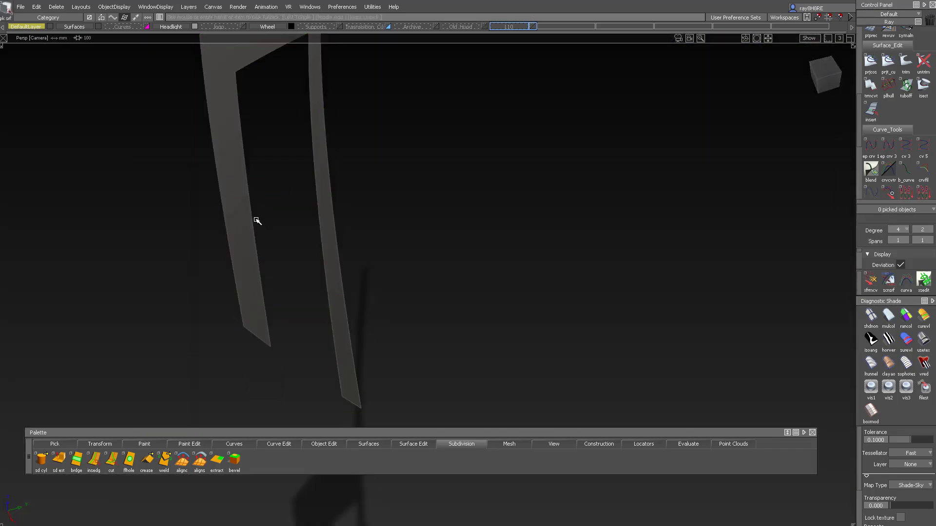
{"action": "left_click", "coordinate": [257, 234]}
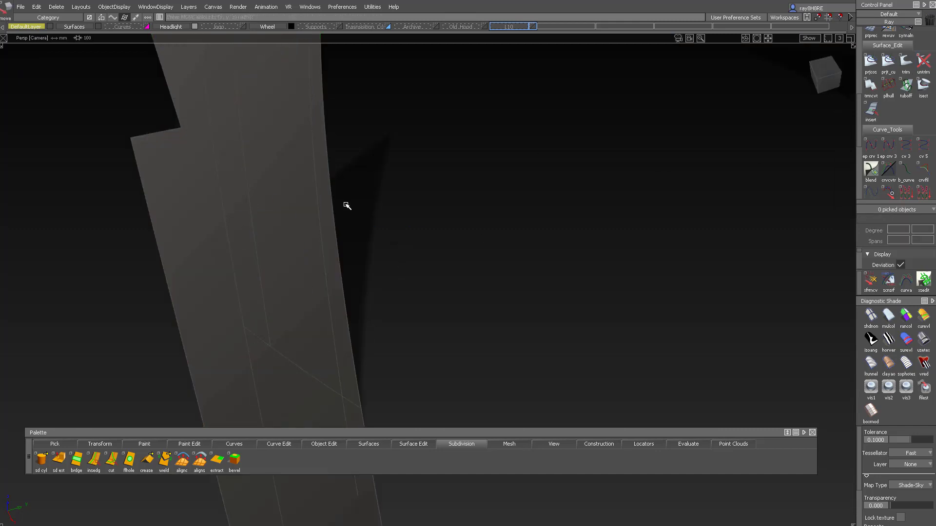
- Create a tubular offset with radius 10 from the vent's rear end curve, and delete the outer offset curve
{"action": "left_click", "coordinate": [906, 87]}
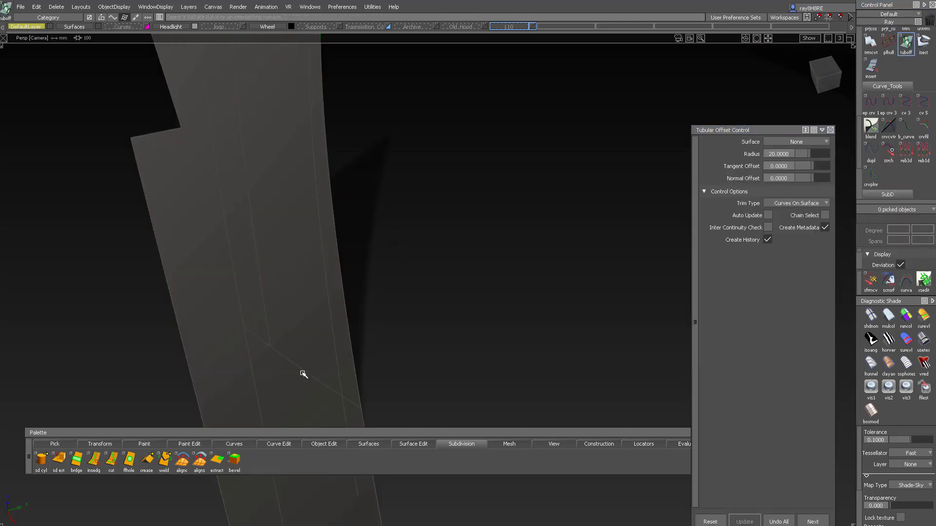
{"action": "left_click", "coordinate": [301, 372]}
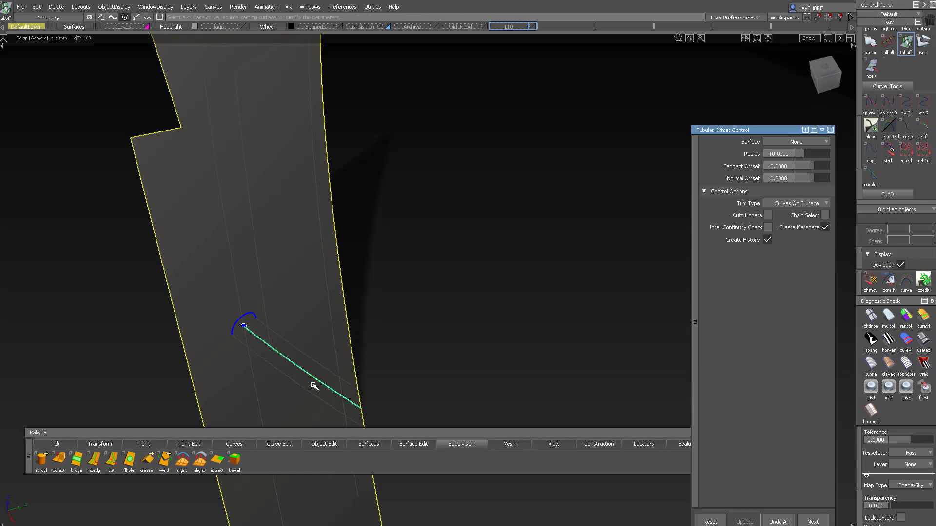
{"action": "left_click_drag", "start_coordinate": [313, 386], "coordinate": [300, 391], "text": "ctrl+shift"}
{"action": "left_click", "coordinate": [301, 384]}
{"action": "key", "text": "Delete"}
- Detach the inner opening curves and the offset rear curve at their crossings, and remove the surplus end segments
{"action": "right_click_drag", "start_coordinate": [286, 336], "coordinate": [303, 311], "text": "alt+shift"}
{"action": "left_click", "coordinate": [272, 301]}
{"action": "mouse_move", "coordinate": [281, 219]}
{"action": "right_mouse_down", "text": "ctrl+shift"}
{"action": "mouse_move", "coordinate": [272, 300]}
{"action": "mouse_move", "coordinate": [326, 347]}
{"action": "mouse_move", "coordinate": [307, 342]}
{"action": "right_mouse_up", "text": "ctrl+shift"}
{"action": "right_click_drag", "start_coordinate": [228, 371], "coordinate": [215, 294], "text": "ctrl+shift"}
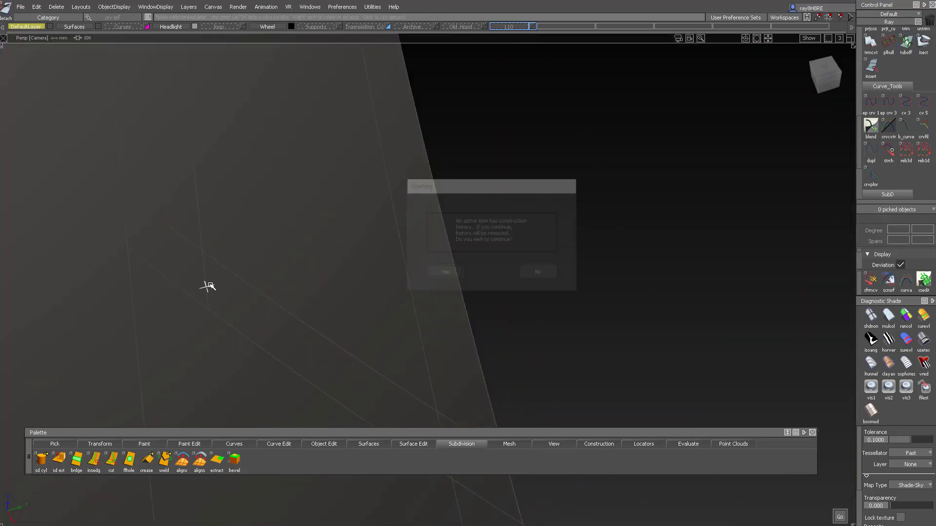
{"action": "middle_click_drag", "start_coordinate": [289, 283], "coordinate": [245, 151], "text": "alt+shift"}
{"action": "right_click_drag", "start_coordinate": [399, 305], "coordinate": [393, 322], "text": "alt+shift"}
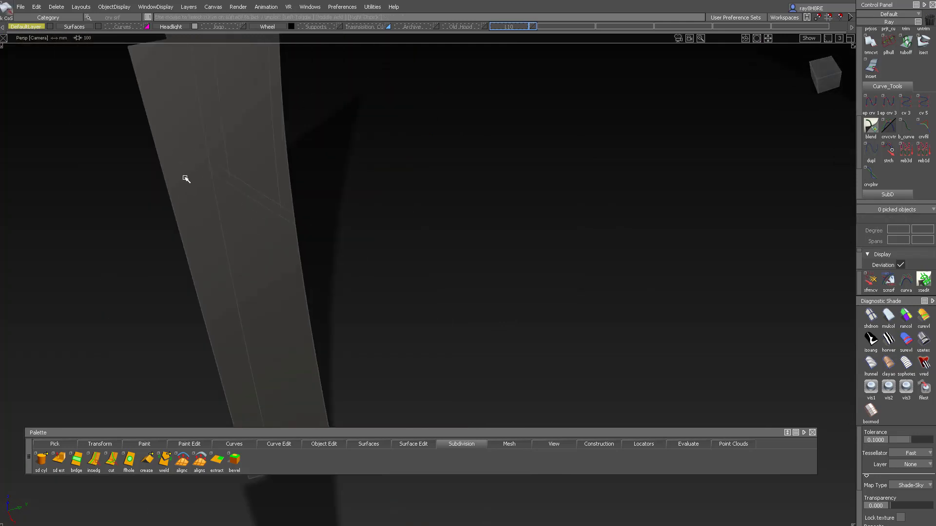
{"action": "right_click_drag", "start_coordinate": [184, 180], "coordinate": [342, 330], "text": "alt+shift"}
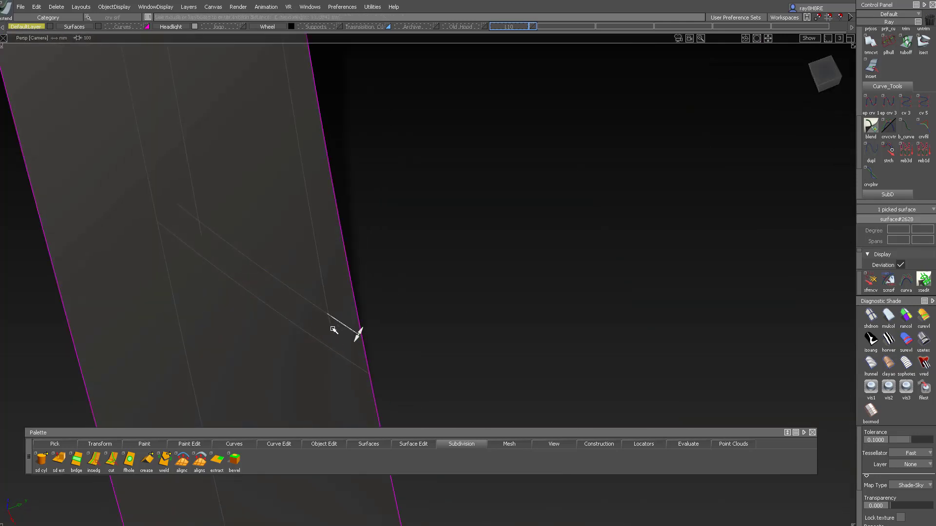
- Retrim the vent surface to keep the frame and strip regions around the opening, and bring back the hidden car surfaces
{"action": "left_click_drag", "start_coordinate": [345, 276], "coordinate": [334, 298], "text": "alt+shift"}
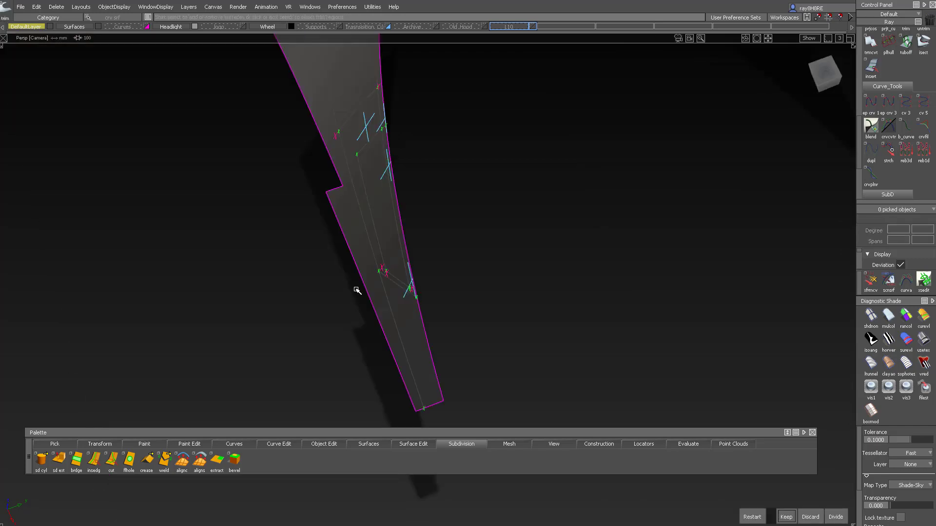
{"action": "left_click", "coordinate": [787, 517]}
{"action": "key", "text": "alt+i"}
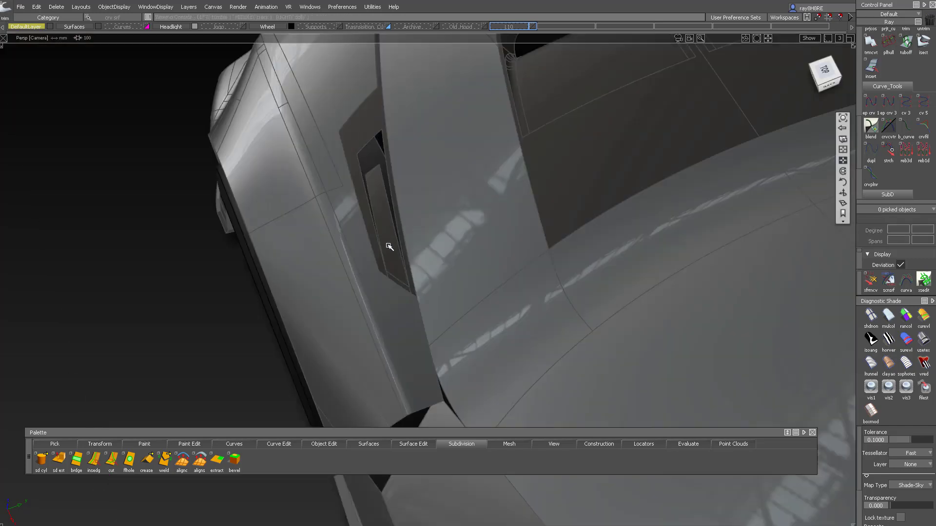
- Pull the inner patch's rear edge back with Extend to the opening's new rear edge
{"action": "right_click_drag", "start_coordinate": [389, 247], "coordinate": [411, 243], "text": "alt+shift"}
{"action": "left_click_drag", "start_coordinate": [411, 243], "coordinate": [384, 218], "text": "alt+shift"}
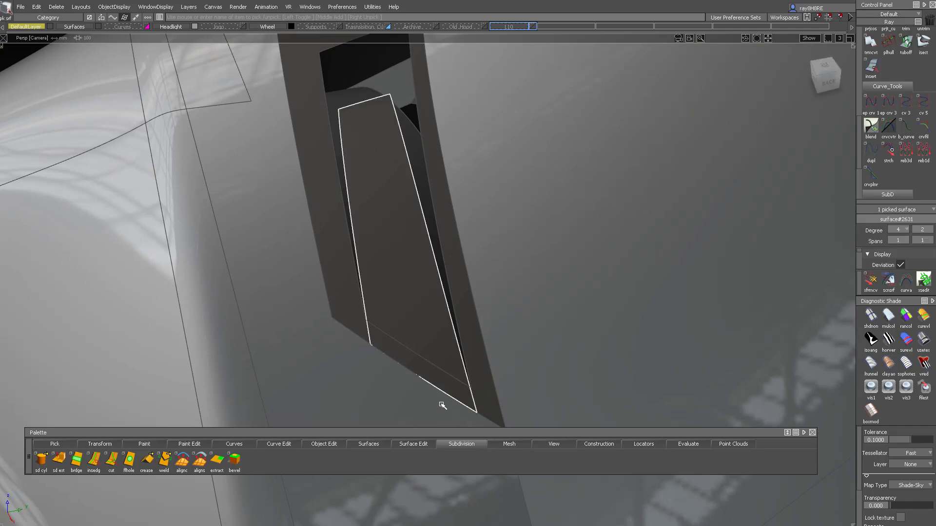
{"action": "left_click_drag", "start_coordinate": [418, 393], "coordinate": [402, 397], "text": "alt+shift"}
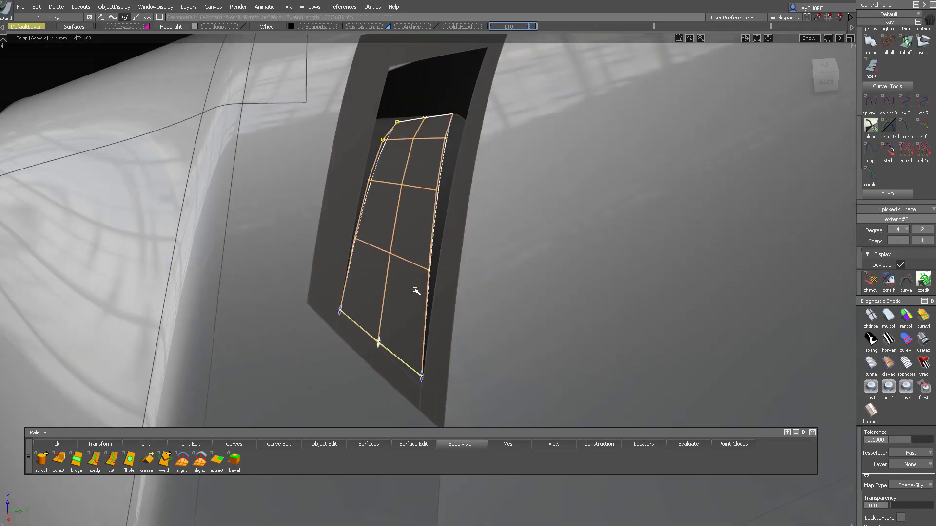
{"action": "left_click_drag", "start_coordinate": [415, 291], "coordinate": [402, 362], "text": "alt+shift"}
{"action": "right_click_drag", "start_coordinate": [401, 362], "coordinate": [442, 310], "text": "alt+shift"}
{"action": "right_click_drag", "start_coordinate": [642, 135], "coordinate": [432, 98], "text": "alt+shift"}
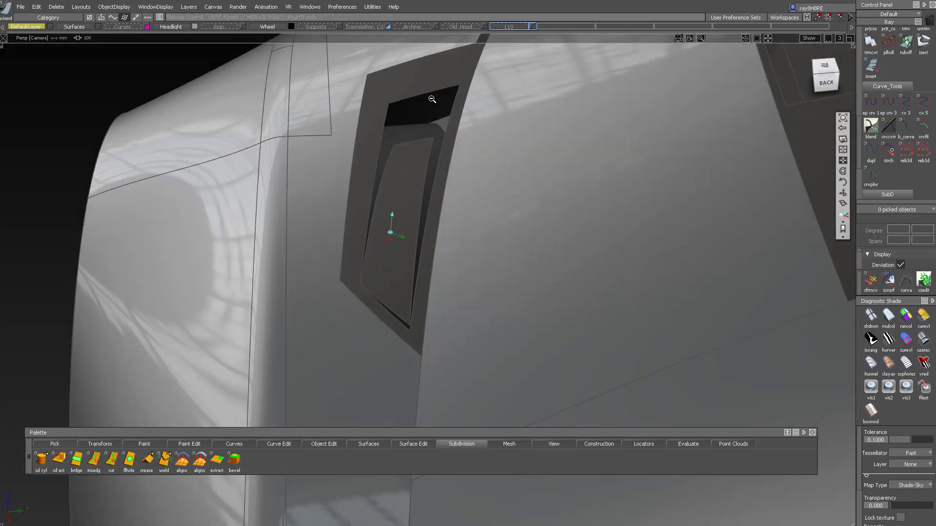
- Align the patch's rear edge positionally to the opening's rear edge, and hide the control points
{"action": "left_click_drag", "start_coordinate": [432, 98], "coordinate": [461, 93], "text": "alt+shift"}
{"action": "scroll", "coordinate": [872, 52], "scroll_direction": "up", "scroll_amount": 6}
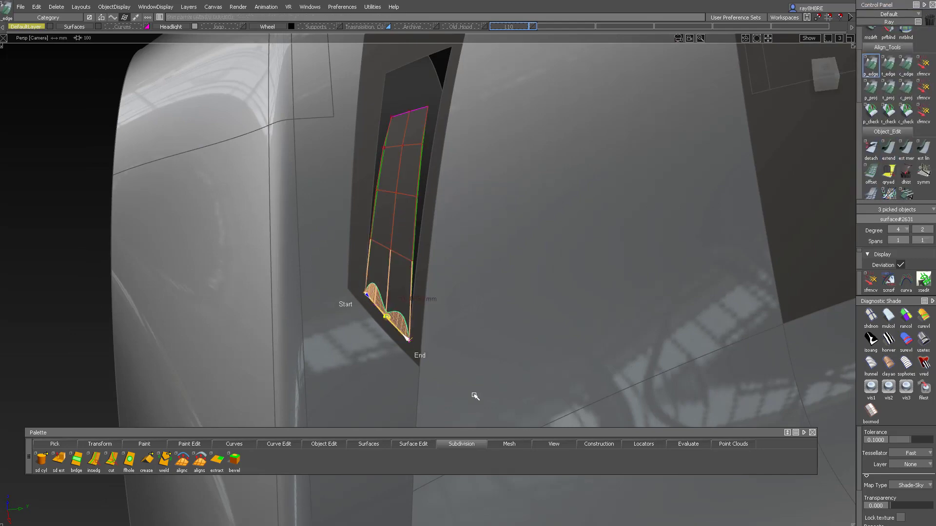
{"action": "left_click_drag", "start_coordinate": [454, 273], "coordinate": [582, 232], "text": "alt+shift"}
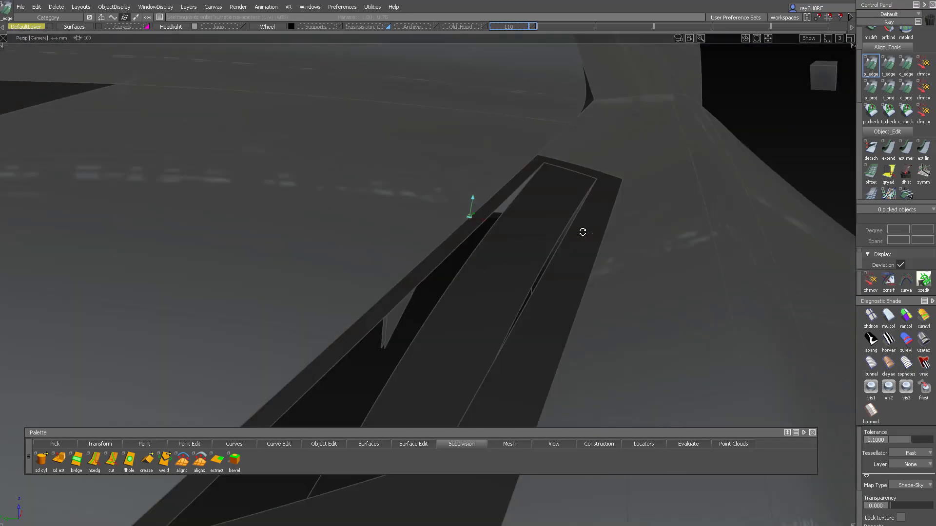
{"action": "left_click_drag", "start_coordinate": [556, 203], "coordinate": [336, 377], "text": "alt+shift"}
{"action": "left_click_drag", "start_coordinate": [336, 376], "coordinate": [472, 358], "text": "ctrl+shift"}
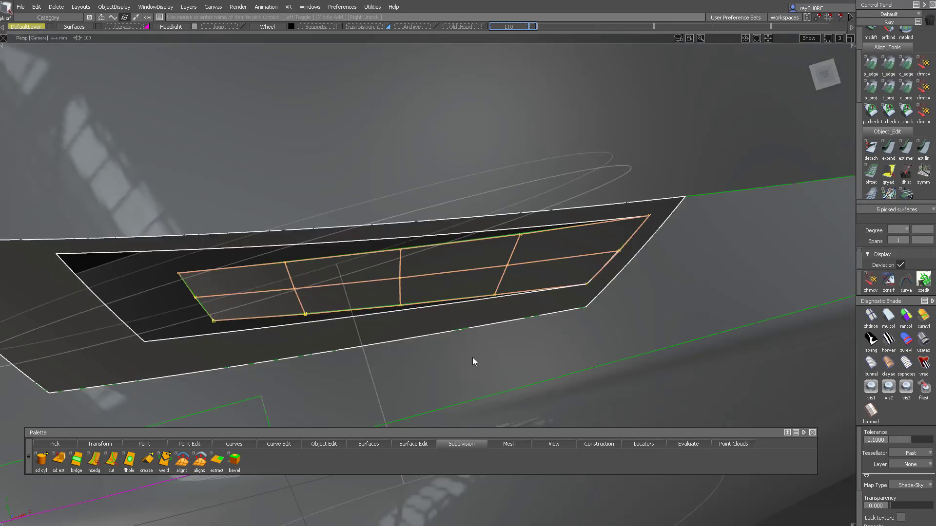
{"action": "left_click_drag", "start_coordinate": [537, 311], "coordinate": [429, 264], "text": "ctrl+shift"}
{"action": "right_click_drag", "start_coordinate": [428, 264], "coordinate": [383, 213], "text": "ctrl+shift"}
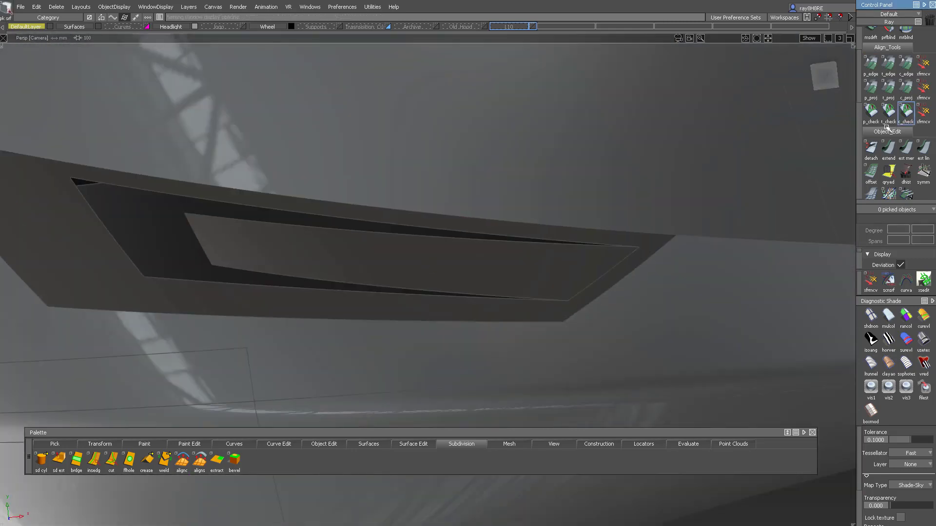
- Try aligning the inner patch's rear edge to the opening's rear edge with G2 edge continuity and V degree 4
{"action": "left_click", "coordinate": [615, 268]}
{"action": "left_click_drag", "start_coordinate": [601, 271], "coordinate": [665, 299], "text": "alt+shift"}
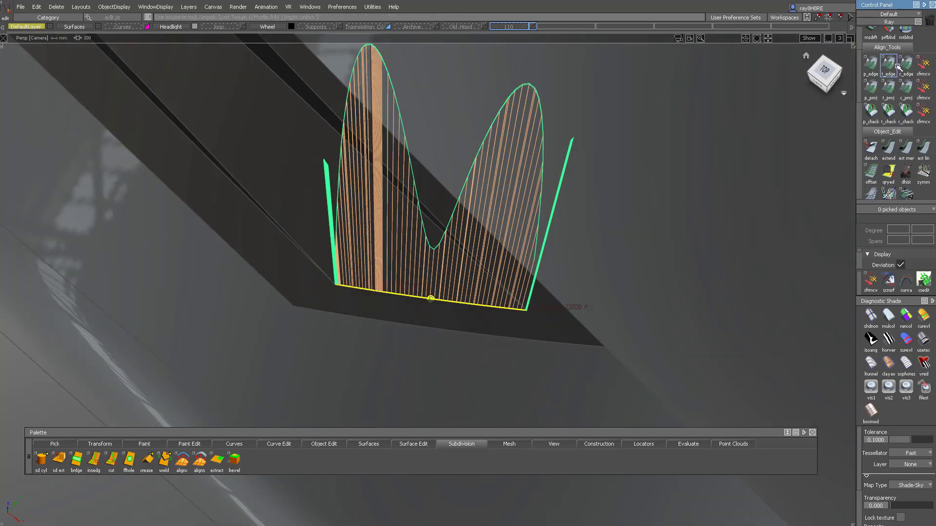
{"action": "left_click", "coordinate": [403, 294]}
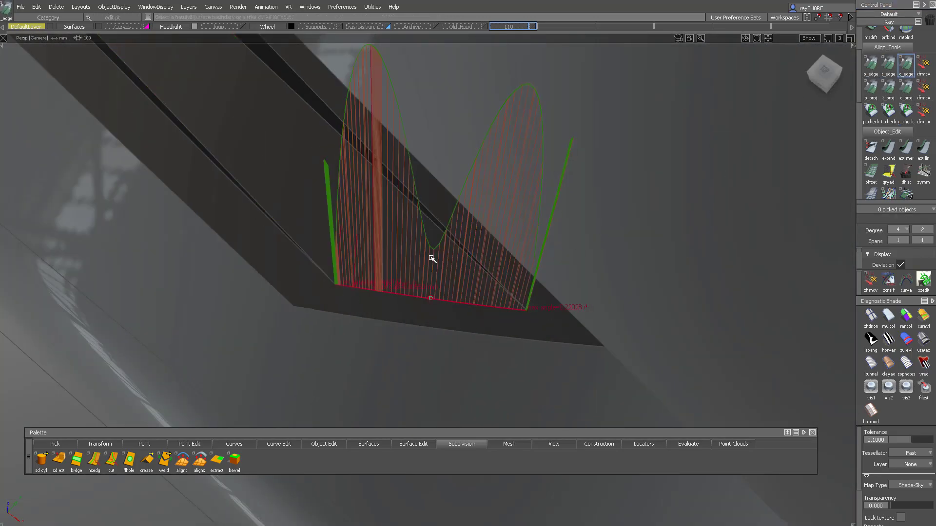
{"action": "left_click", "coordinate": [750, 162]}
{"action": "left_click_drag", "start_coordinate": [591, 194], "coordinate": [717, 305], "text": "alt+shift"}
{"action": "left_click", "coordinate": [806, 296]}
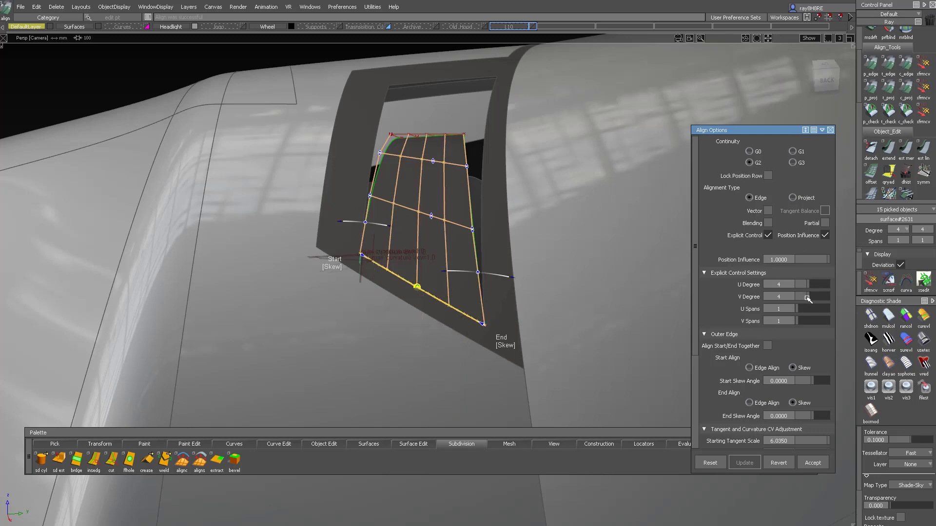
{"action": "left_click_drag", "start_coordinate": [491, 198], "coordinate": [463, 224], "text": "alt+shift"}
{"action": "left_click_drag", "start_coordinate": [460, 225], "coordinate": [437, 167], "text": "ctrl+shift"}
{"action": "left_click_drag", "start_coordinate": [476, 209], "coordinate": [534, 284], "text": "ctrl+shift"}
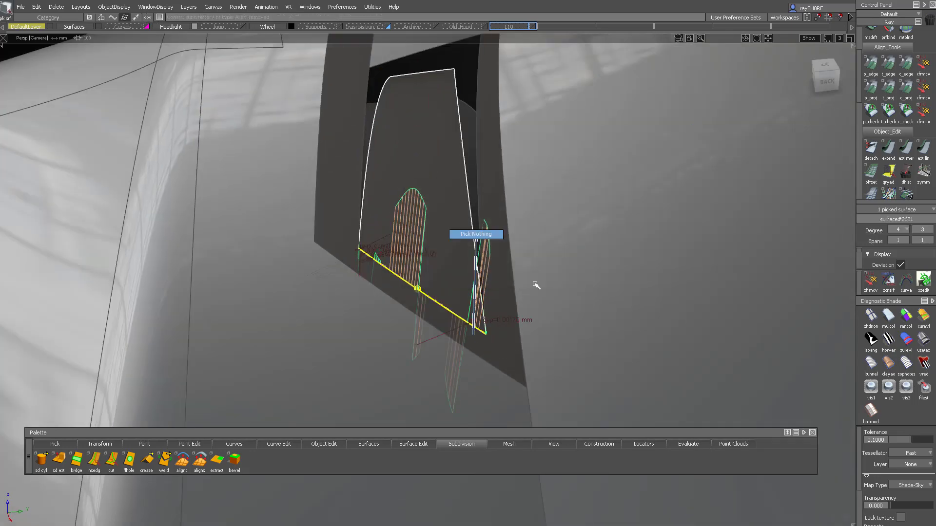
- Untrim the vent surface and project-align the patch's rear edge onto it with G2 continuity, V degree 5 and the Z vector
{"action": "left_click", "coordinate": [483, 288]}
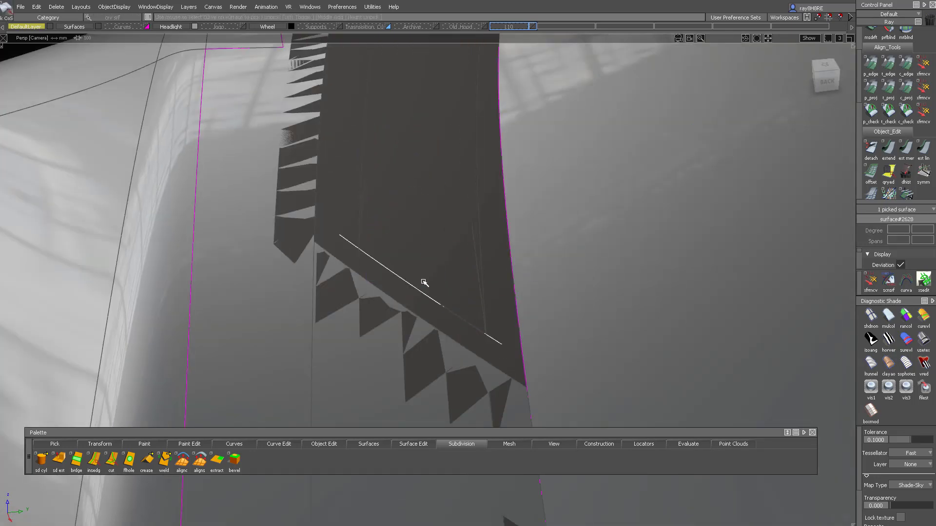
{"action": "key", "text": "Delete"}
{"action": "left_click", "coordinate": [539, 267]}
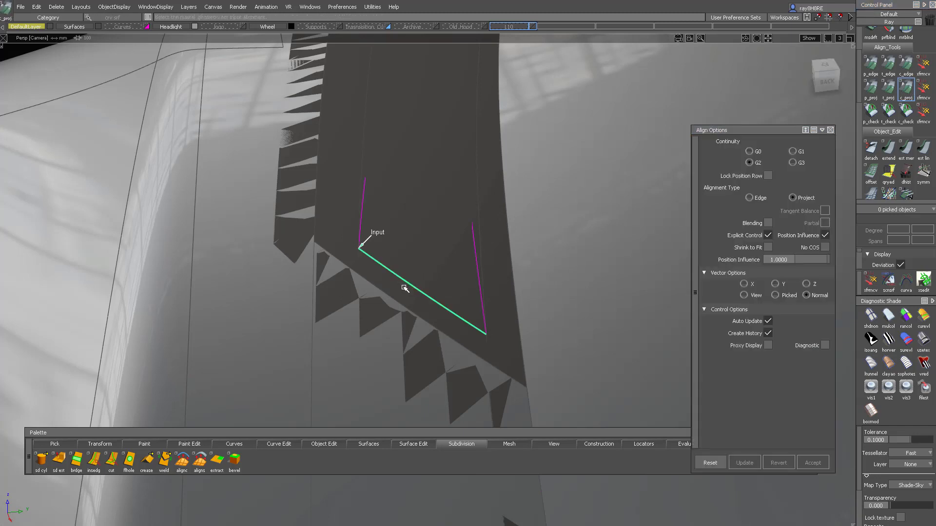
{"action": "left_click", "coordinate": [396, 291]}
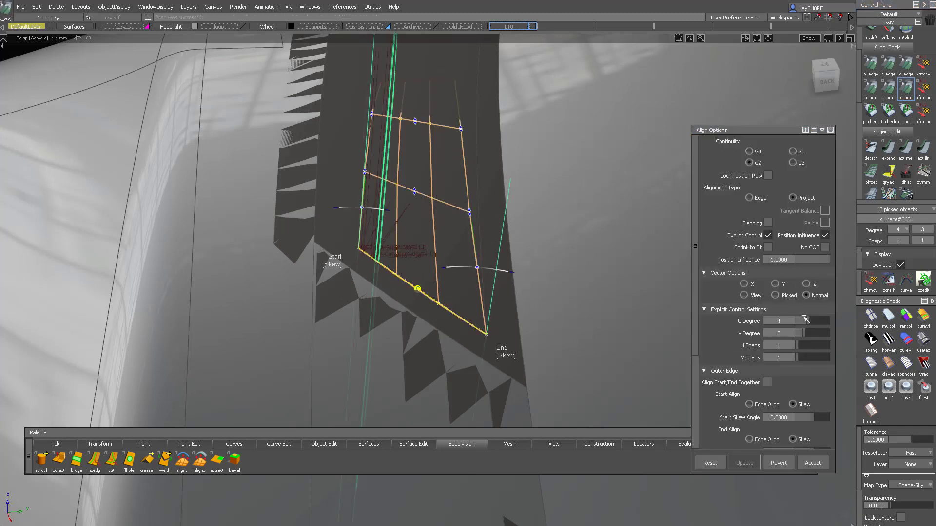
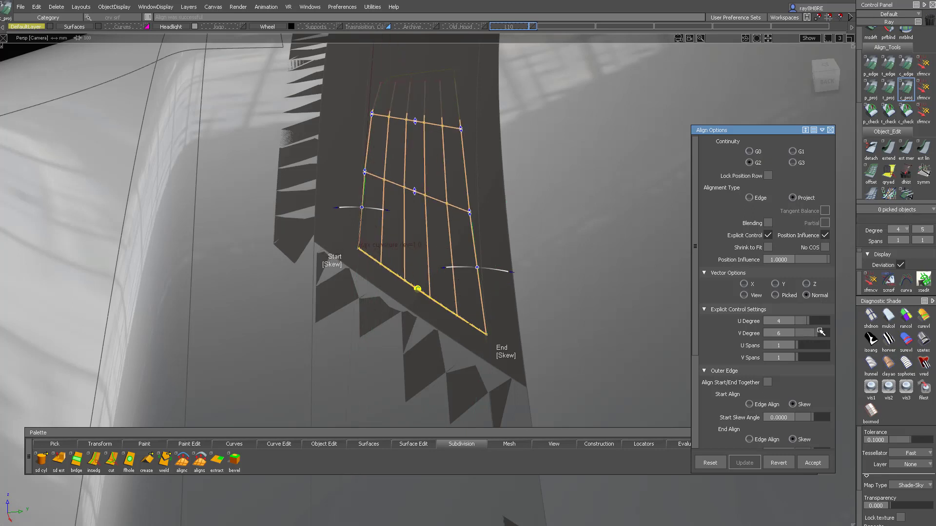
{"action": "left_click", "coordinate": [808, 284]}
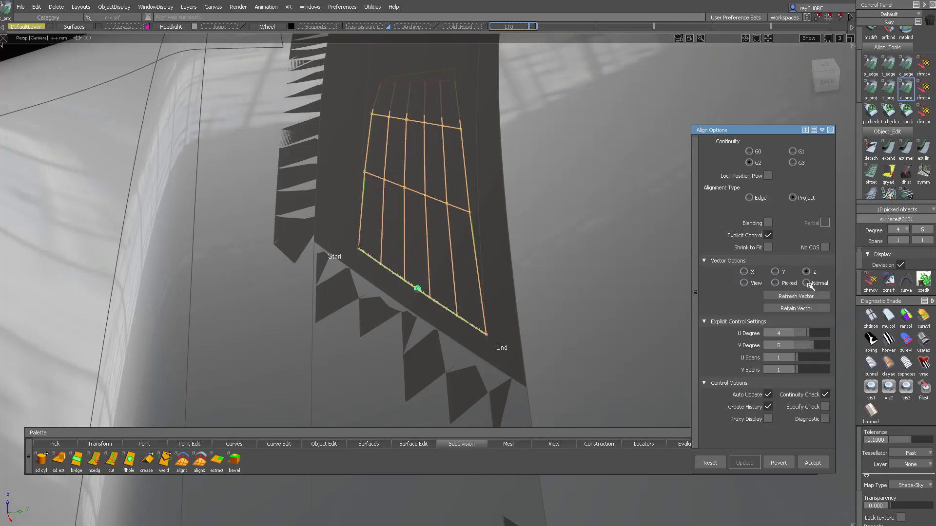
- Bring back the vent surface's trimmed opening and clear the selection and alignment display around the inner patch
{"action": "left_click_drag", "start_coordinate": [483, 217], "coordinate": [482, 214], "text": "ctrl+shift"}
{"action": "mouse_move", "coordinate": [468, 229]}
{"action": "left_mouse_down", "text": "ctrl+shift"}
{"action": "mouse_move", "coordinate": [380, 140]}
{"action": "mouse_move", "coordinate": [391, 132]}
{"action": "mouse_move", "coordinate": [442, 237]}
{"action": "mouse_move", "coordinate": [441, 222]}
{"action": "mouse_move", "coordinate": [443, 298]}
{"action": "mouse_move", "coordinate": [413, 309]}
{"action": "left_mouse_up", "text": "ctrl+shift"}
{"action": "key", "text": "space"}
{"action": "left_click", "coordinate": [441, 221]}
{"action": "key", "text": "Delete"}
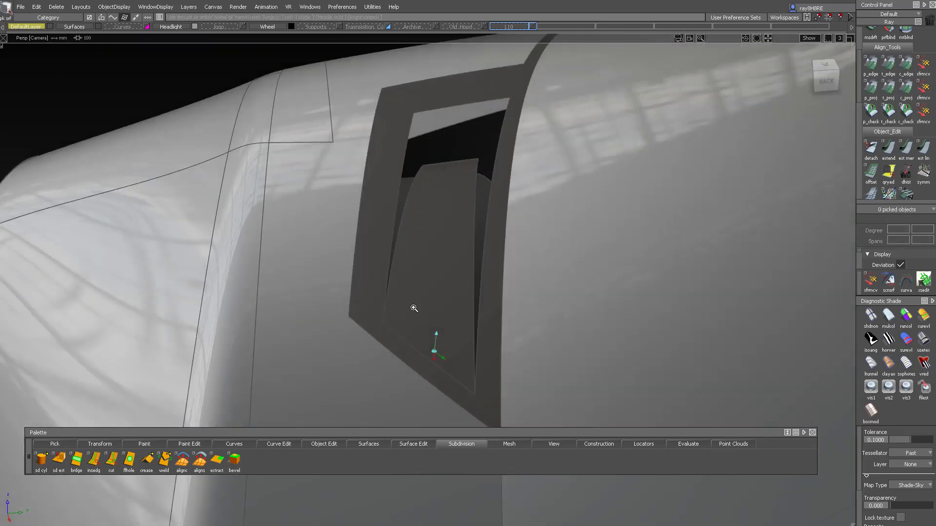
{"action": "right_click_drag", "start_coordinate": [414, 309], "coordinate": [376, 282], "text": "alt+shift"}
{"action": "left_click_drag", "start_coordinate": [376, 282], "coordinate": [455, 311], "text": "alt+shift"}
{"action": "middle_click_drag", "start_coordinate": [455, 311], "coordinate": [463, 379], "text": "alt+shift"}
{"action": "left_click_drag", "start_coordinate": [463, 378], "coordinate": [452, 243], "text": "alt+shift"}
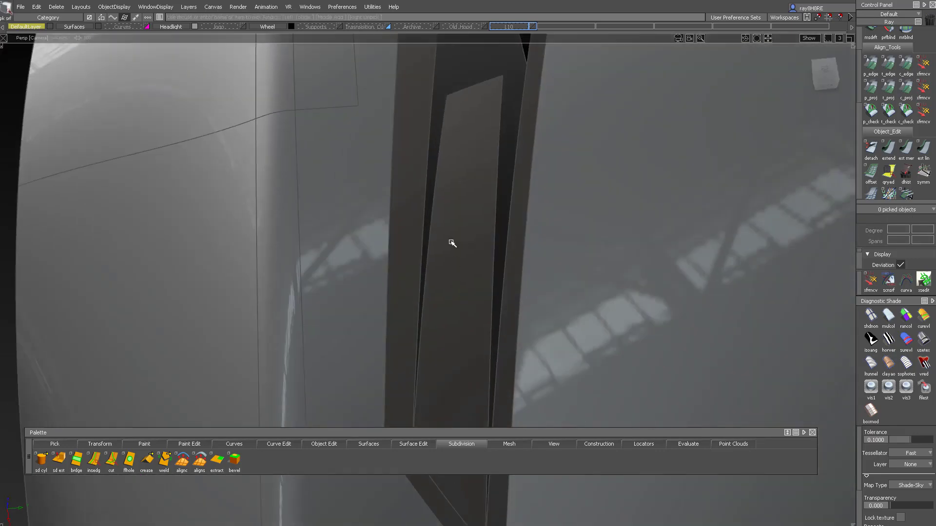
{"action": "left_click_drag", "start_coordinate": [451, 142], "coordinate": [439, 273], "text": "alt+shift"}
- Start a skin for the vent's side wall and isolate the vent surface and inner patch by hiding the surrounding car surfaces
{"action": "key", "text": "s"}
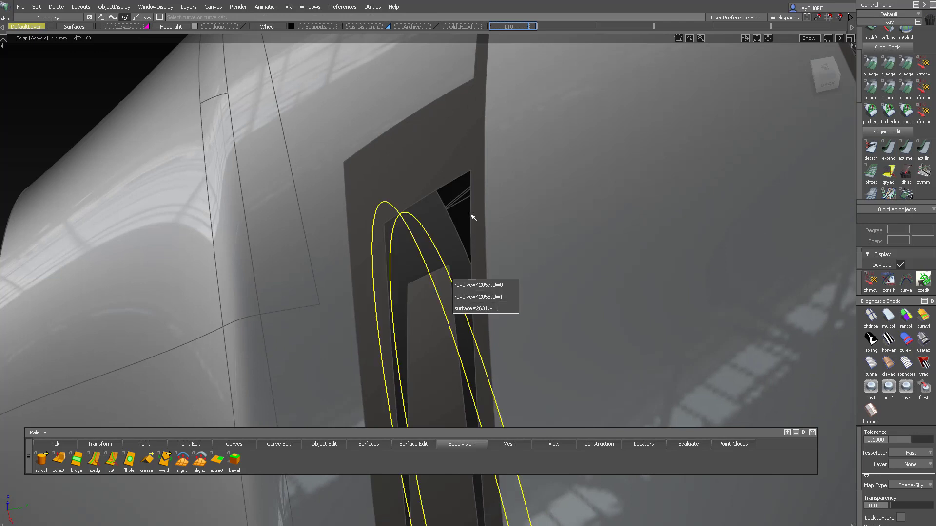
{"action": "left_click_drag", "start_coordinate": [471, 215], "coordinate": [425, 188], "text": "alt+shift"}
{"action": "key", "text": "alt+h"}
{"action": "left_click_drag", "start_coordinate": [429, 373], "coordinate": [422, 272], "text": "alt+shift"}
{"action": "key", "text": "Escape"}
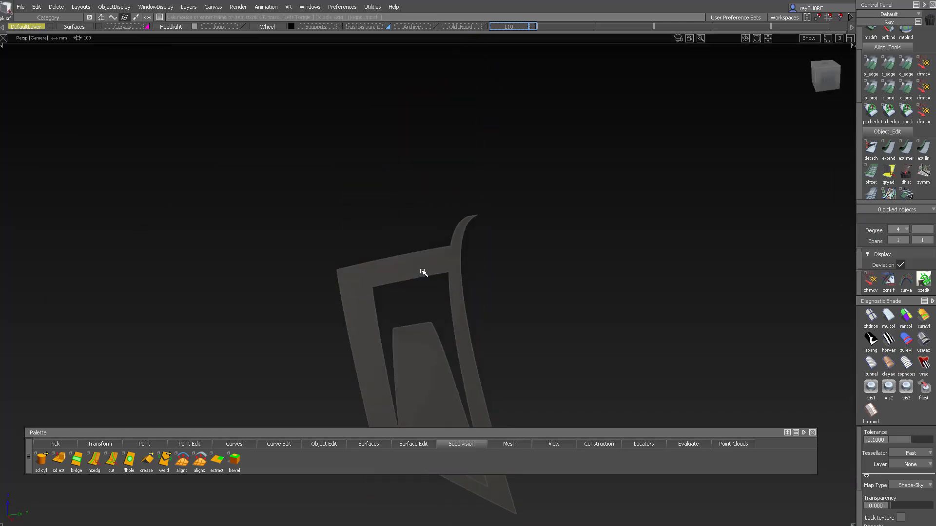
- Try skinning from the inner patch's long side edge to the vent strip's edge, with the start flow set to Default
{"action": "left_click", "coordinate": [452, 326]}
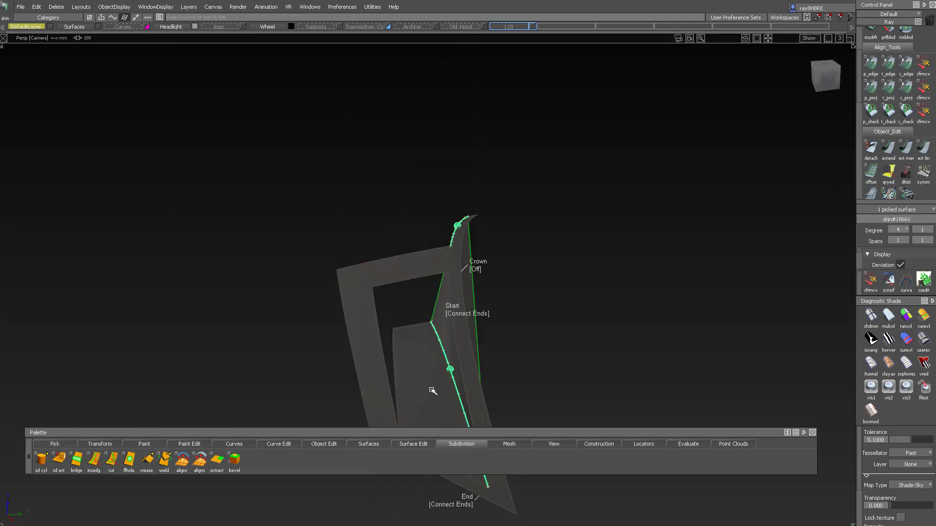
{"action": "key", "text": "Delete"}
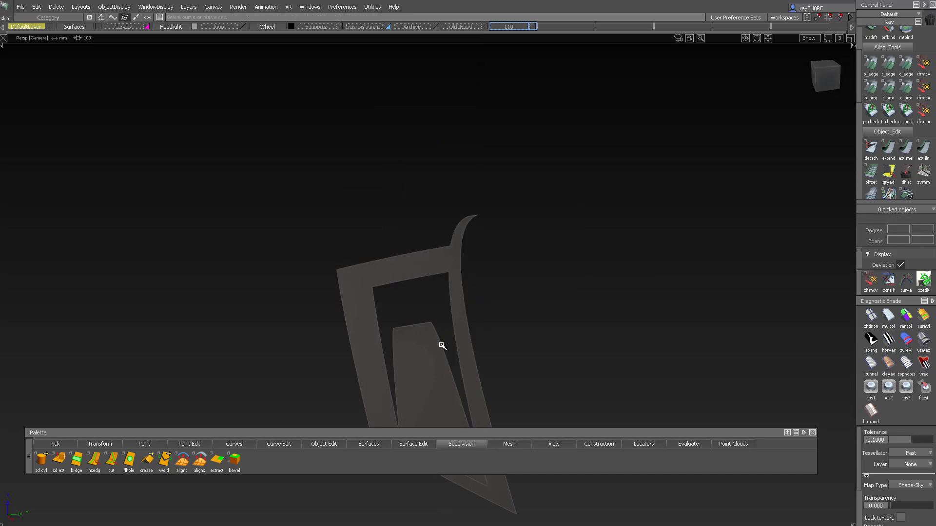
{"action": "left_click", "coordinate": [454, 337]}
{"action": "left_click_drag", "start_coordinate": [441, 358], "coordinate": [534, 210], "text": "alt+shift"}
{"action": "key", "text": "q"}
{"action": "left_click", "coordinate": [386, 253]}
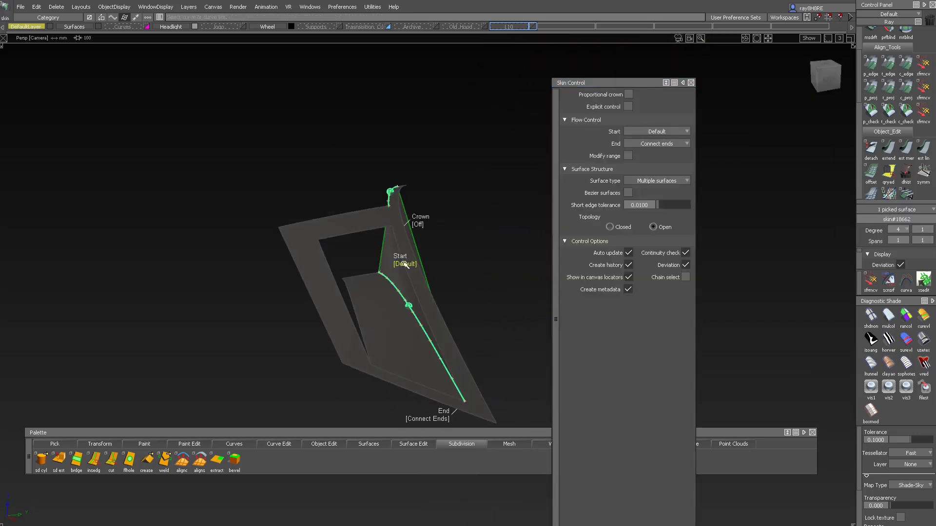
{"action": "mouse_move", "coordinate": [338, 250]}
{"action": "left_mouse_down", "text": "alt+shift"}
{"action": "mouse_move", "coordinate": [309, 240]}
{"action": "mouse_move", "coordinate": [489, 309]}
{"action": "mouse_move", "coordinate": [246, 254]}
{"action": "mouse_move", "coordinate": [298, 287]}
{"action": "mouse_move", "coordinate": [188, 297]}
{"action": "mouse_move", "coordinate": [147, 253]}
{"action": "left_mouse_up", "text": "alt+shift"}
{"action": "right_click_drag", "start_coordinate": [146, 253], "coordinate": [140, 268], "text": "alt+shift"}
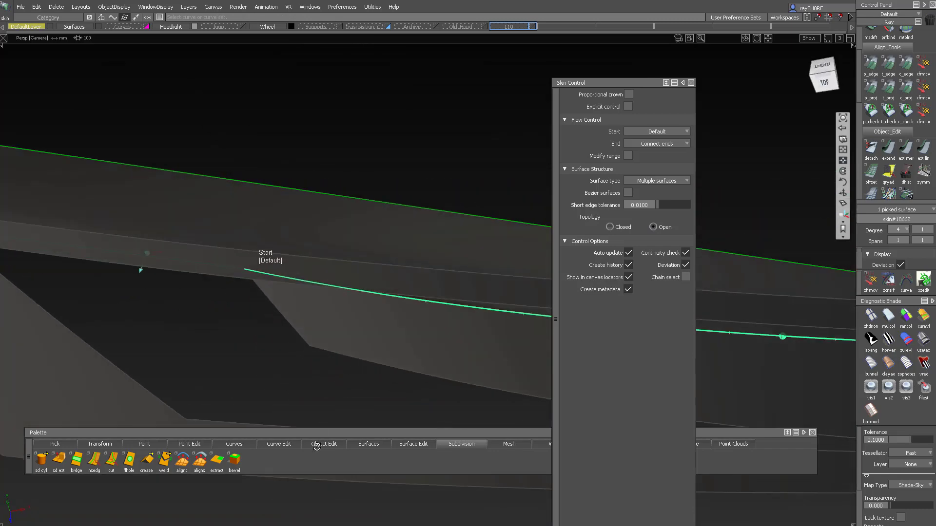
{"action": "mouse_move", "coordinate": [140, 268]}
{"action": "left_mouse_down", "text": "alt+shift"}
{"action": "mouse_move", "coordinate": [161, 135]}
{"action": "mouse_move", "coordinate": [138, 180]}
{"action": "mouse_move", "coordinate": [169, 278]}
{"action": "left_mouse_up", "text": "alt+shift"}
{"action": "key", "text": "Escape"}
{"action": "left_click_drag", "start_coordinate": [140, 244], "coordinate": [148, 212], "text": "alt+shift"}
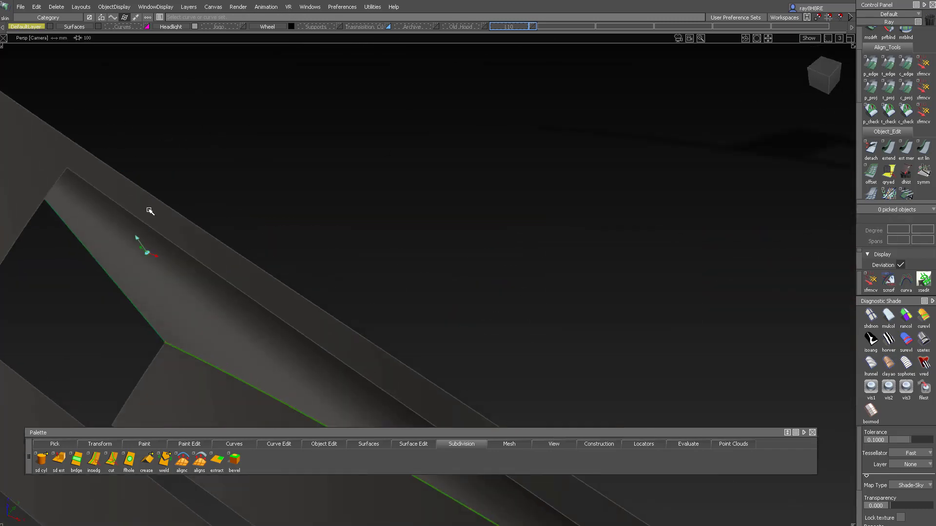
{"action": "right_click_drag", "start_coordinate": [148, 211], "coordinate": [155, 276], "text": "alt+shift"}
{"action": "key", "text": "Delete"}
- Try another skin between the upper strip edge and the patch's long edge, and delete it
{"action": "left_click_drag", "start_coordinate": [193, 284], "coordinate": [190, 258], "text": "alt+shift"}
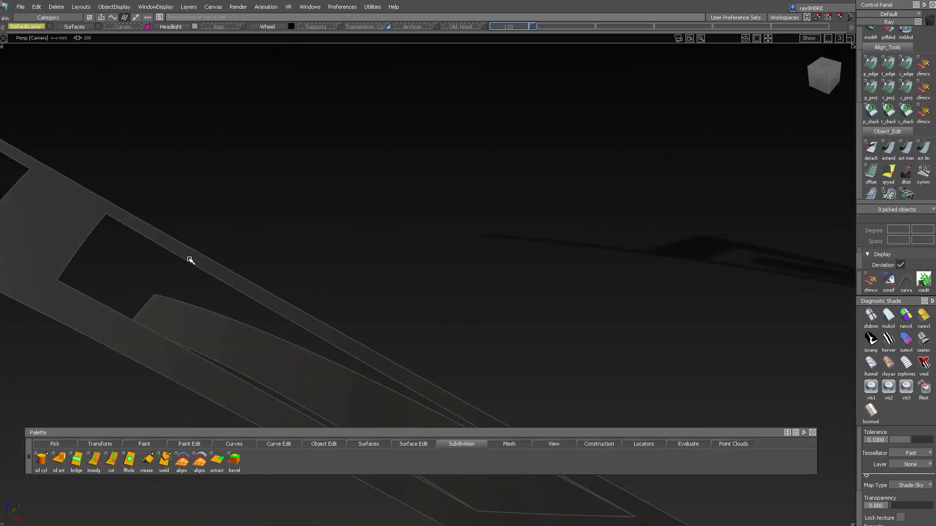
{"action": "right_click_drag", "start_coordinate": [192, 280], "coordinate": [78, 244], "text": "alt+shift"}
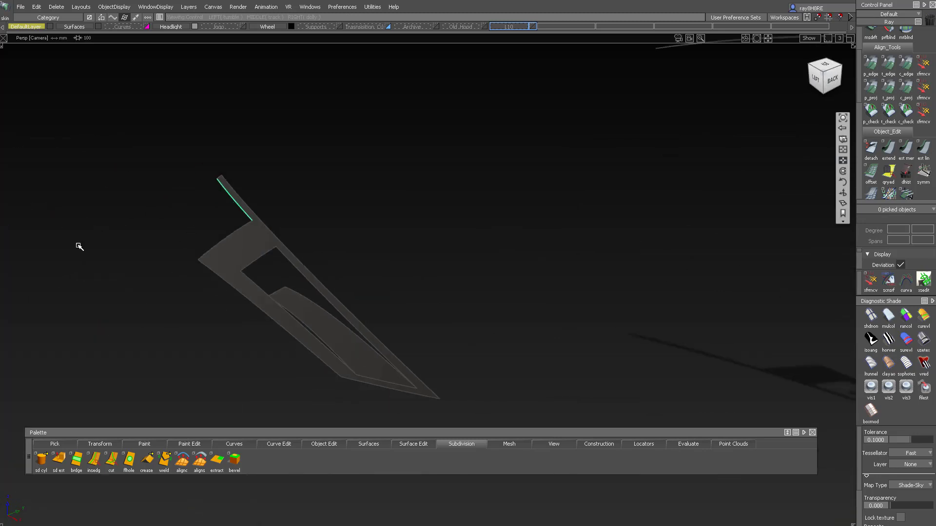
{"action": "left_click_drag", "start_coordinate": [77, 245], "coordinate": [314, 203], "text": "alt+shift"}
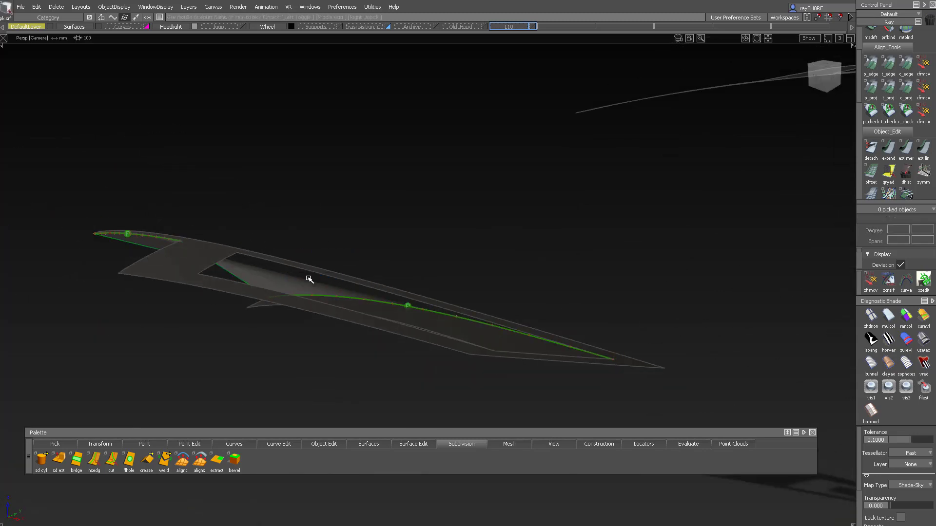
{"action": "key", "text": "Delete"}
- Hide the vent surface and skin a side wall from the opening's long boundary curve to the inner patch's adjacent edge
{"action": "key", "text": "Return"}
{"action": "left_click_drag", "start_coordinate": [317, 249], "coordinate": [357, 274], "text": "alt+shift"}
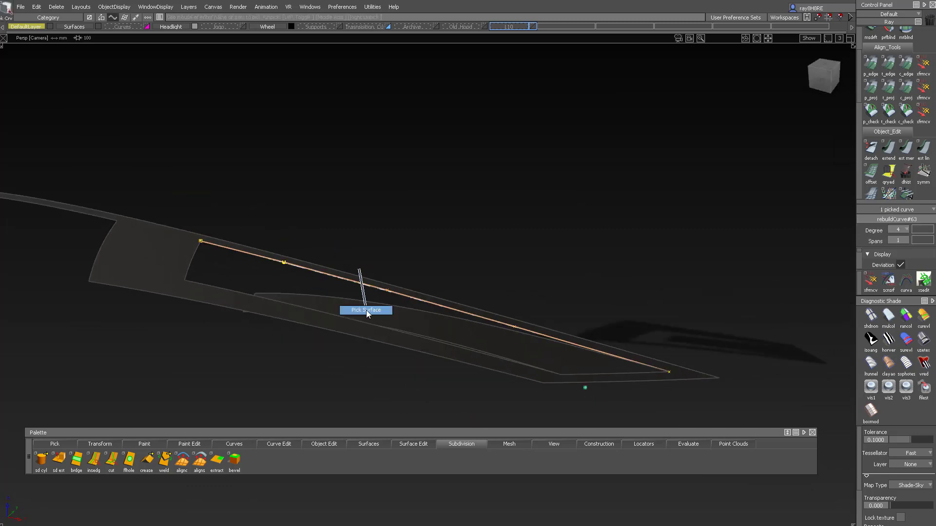
{"action": "left_click_drag", "start_coordinate": [366, 310], "coordinate": [367, 313], "text": "ctrl+shift"}
{"action": "left_click", "coordinate": [366, 313]}
{"action": "right_click_drag", "start_coordinate": [366, 313], "coordinate": [345, 276], "text": "ctrl+shift"}
{"action": "left_click", "coordinate": [323, 283]}
{"action": "left_click_drag", "start_coordinate": [345, 276], "coordinate": [388, 239], "text": "alt+shift"}
{"action": "left_click", "coordinate": [332, 300]}
{"action": "right_click_drag", "start_coordinate": [389, 238], "coordinate": [343, 290], "text": "alt+shift"}
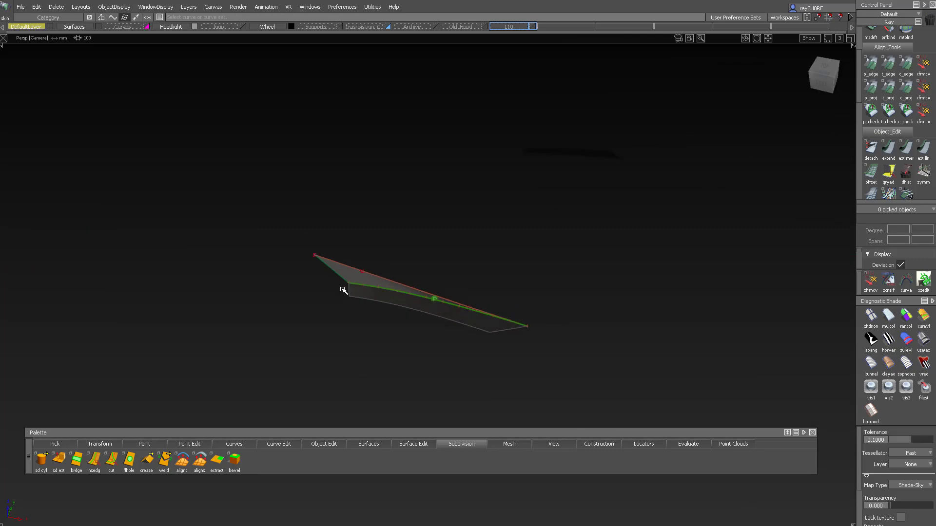
- Bring back the vent frame and skin the opposite side wall between the patch's other long edge and the opening
{"action": "key", "text": "ctrl+h"}
{"action": "left_click_drag", "start_coordinate": [401, 229], "coordinate": [321, 242], "text": "alt+shift"}
{"action": "right_click_drag", "start_coordinate": [321, 242], "coordinate": [268, 183], "text": "ctrl+shift"}
{"action": "right_click_drag", "start_coordinate": [269, 185], "coordinate": [303, 200], "text": "alt+shift"}
{"action": "middle_click_drag", "start_coordinate": [296, 161], "coordinate": [289, 181], "text": "alt+shift"}
{"action": "left_click_drag", "start_coordinate": [300, 155], "coordinate": [339, 235], "text": "alt+shift"}
{"action": "right_click_drag", "start_coordinate": [322, 210], "coordinate": [336, 245], "text": "ctrl+shift"}
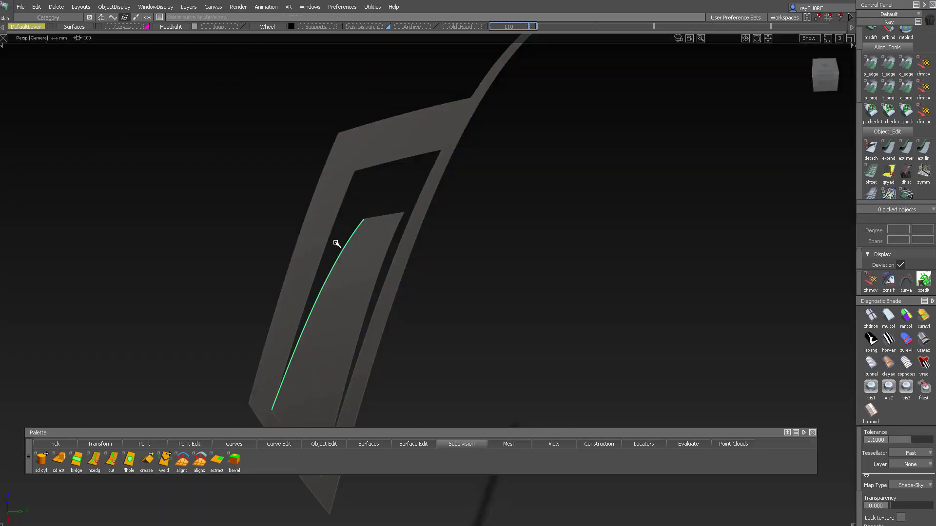
{"action": "left_click_drag", "start_coordinate": [332, 172], "coordinate": [333, 172], "text": "ctrl+shift"}
{"action": "left_click_drag", "start_coordinate": [333, 171], "coordinate": [362, 194], "text": "alt+shift"}
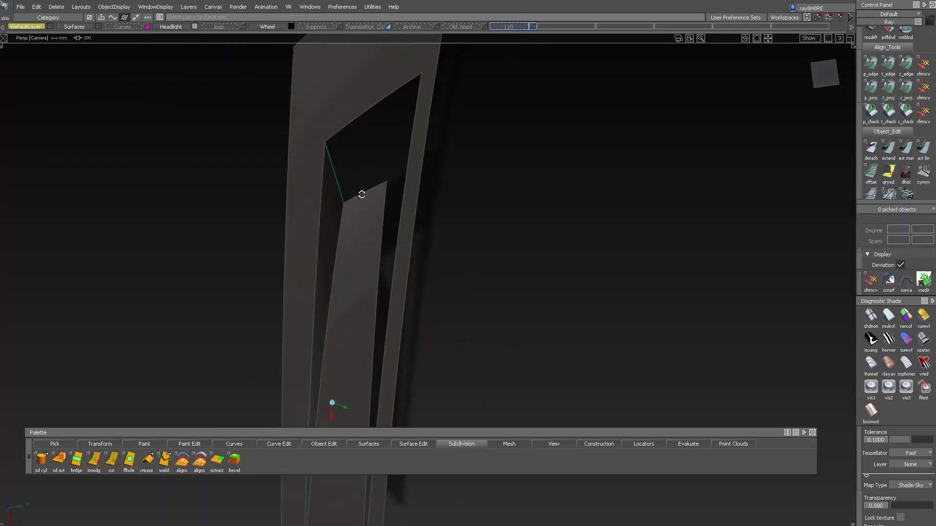
- Bring back the hidden car surfaces, pick the vent surfaces, and examine the recess and its side walls from both ends
{"action": "right_click_drag", "start_coordinate": [361, 197], "coordinate": [347, 206], "text": "ctrl+shift"}
{"action": "left_click_drag", "start_coordinate": [348, 206], "coordinate": [369, 194], "text": "alt+shift"}
{"action": "left_click_drag", "start_coordinate": [369, 194], "coordinate": [433, 235], "text": "ctrl+shift"}
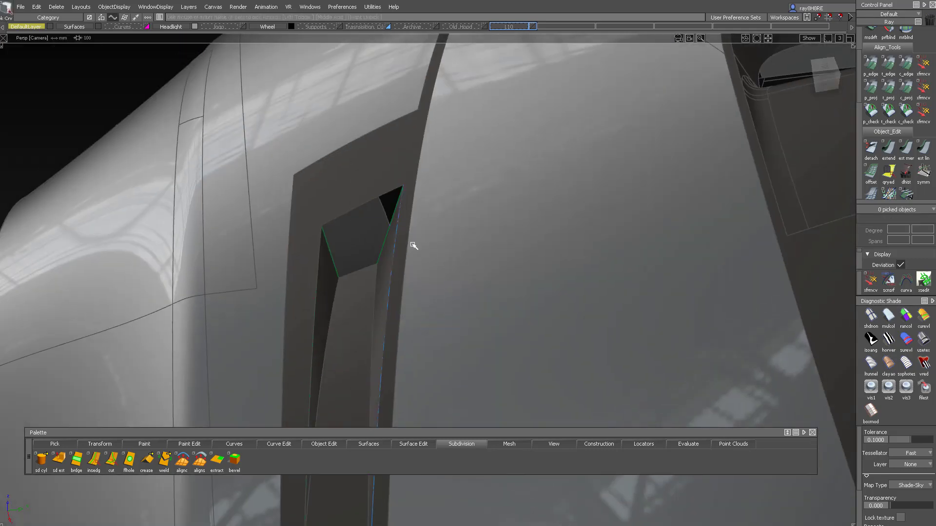
{"action": "left_click_drag", "start_coordinate": [379, 257], "coordinate": [407, 222], "text": "alt+shift"}
{"action": "left_click_drag", "start_coordinate": [407, 223], "coordinate": [403, 274], "text": "ctrl+shift"}
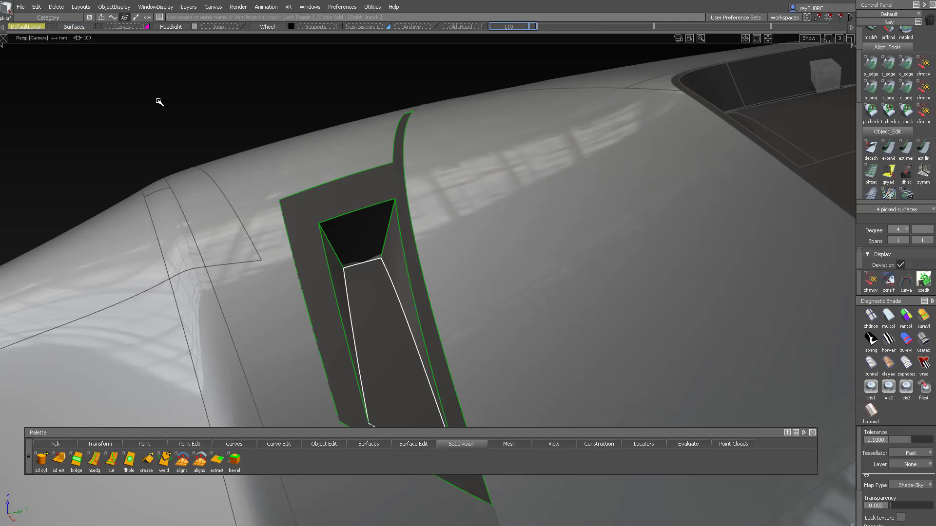
{"action": "right_click_drag", "start_coordinate": [319, 141], "coordinate": [527, 301], "text": "alt+shift"}
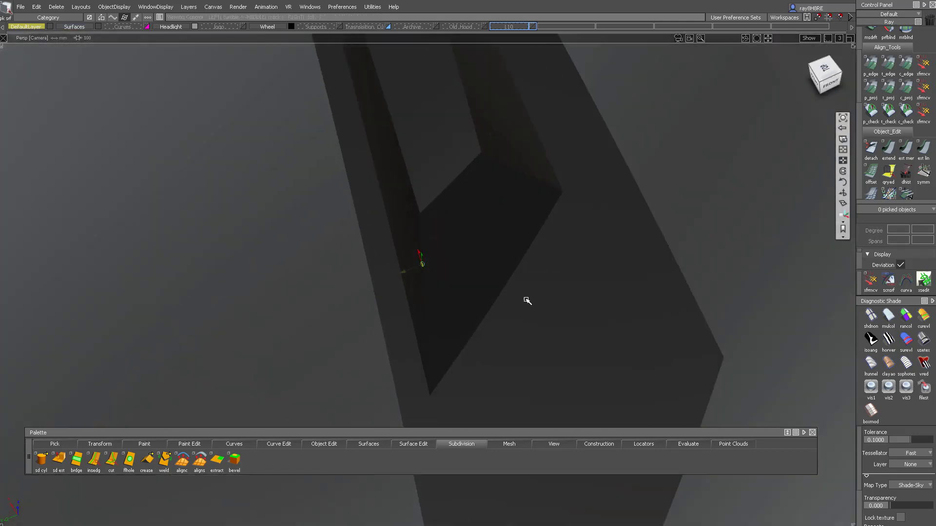
{"action": "left_click_drag", "start_coordinate": [527, 300], "coordinate": [400, 332], "text": "alt+shift"}
{"action": "right_click_drag", "start_coordinate": [401, 332], "coordinate": [239, 270], "text": "alt+shift"}
{"action": "left_click_drag", "start_coordinate": [239, 270], "coordinate": [77, 210], "text": "alt+shift"}
{"action": "right_click_drag", "start_coordinate": [77, 209], "coordinate": [125, 217], "text": "alt+shift"}
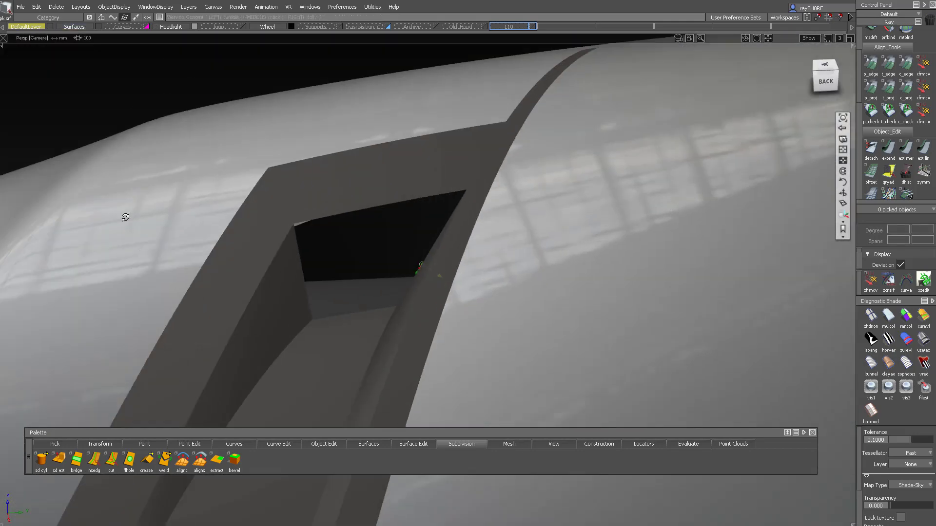
{"action": "left_click_drag", "start_coordinate": [126, 218], "coordinate": [371, 280], "text": "alt+shift"}
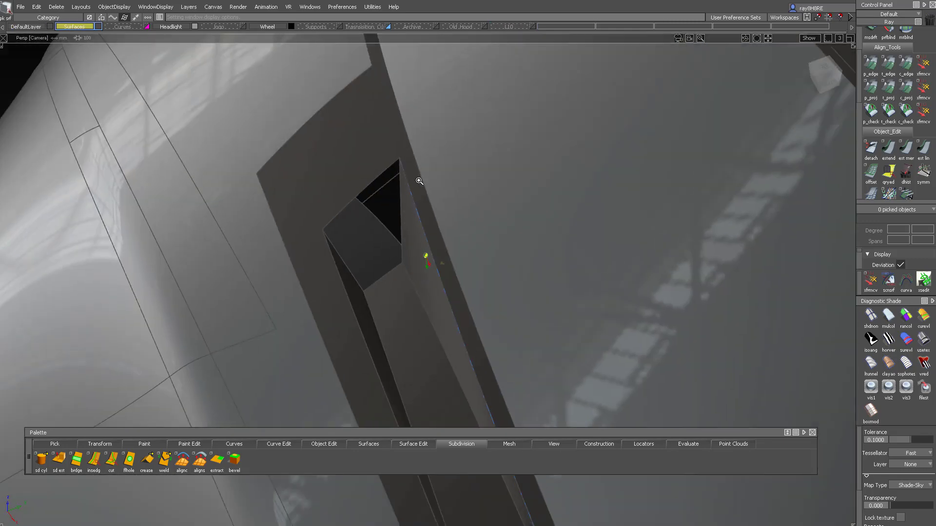
- Isolate the vent surfaces and skin the end wall between the opening's short front edge and the inner patch's front edge
{"action": "left_click_drag", "start_coordinate": [418, 180], "coordinate": [381, 265], "text": "alt+shift"}
{"action": "left_click", "coordinate": [381, 264]}
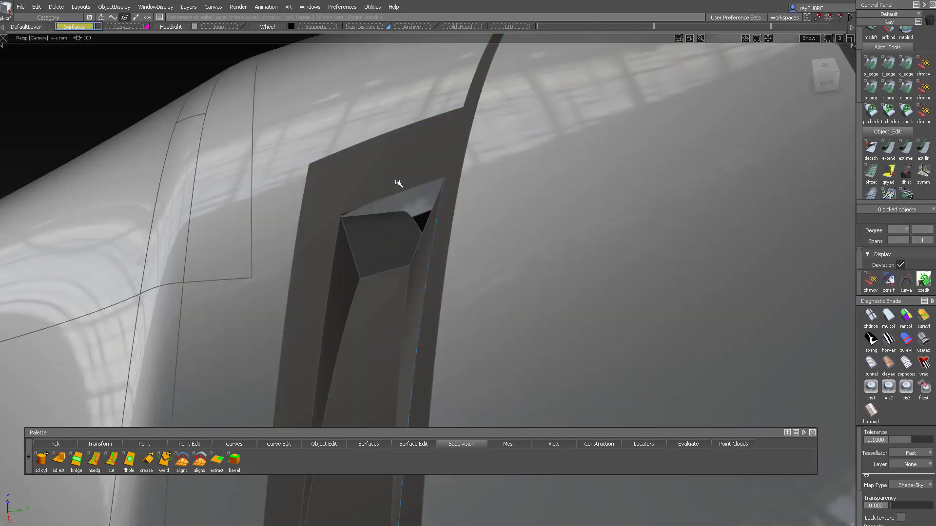
{"action": "left_click", "coordinate": [398, 182]}
{"action": "left_click", "coordinate": [400, 383]}
{"action": "key", "text": "alt+h"}
{"action": "left_click", "coordinate": [383, 200]}
{"action": "left_click", "coordinate": [380, 273]}
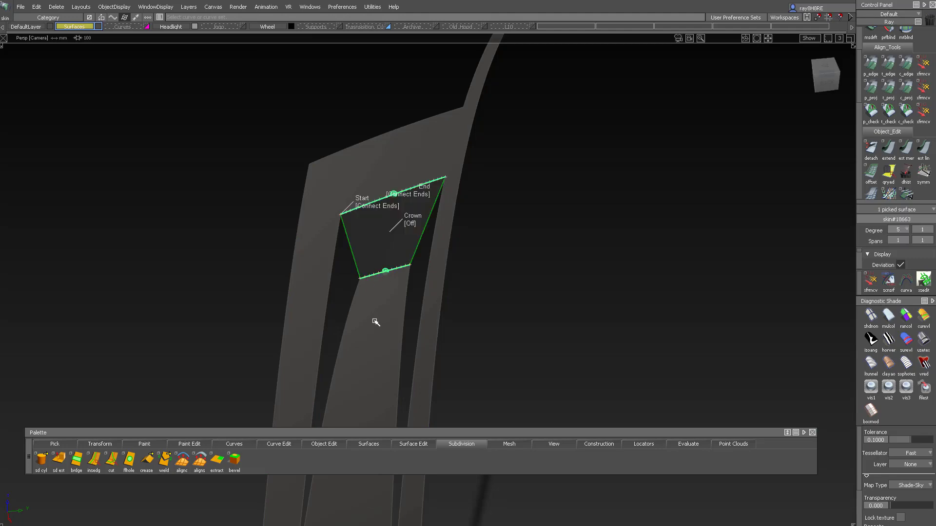
- Bring back the hidden car surfaces and apply the blackout shader to the new end wall
{"action": "key", "text": "alt+h"}
{"action": "key", "text": "alt+s"}
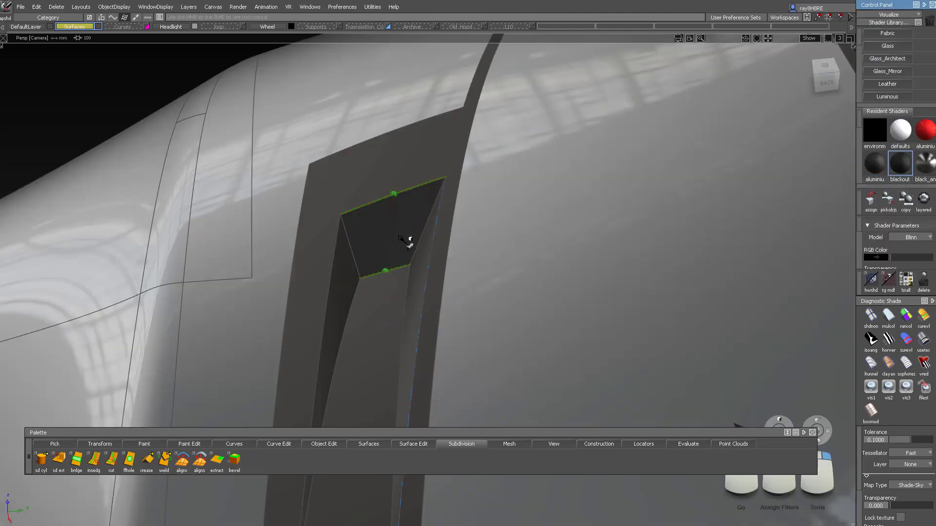
{"action": "left_click_drag", "start_coordinate": [383, 199], "coordinate": [570, 258], "text": "alt+shift"}
{"action": "left_click_drag", "start_coordinate": [571, 258], "coordinate": [314, 234], "text": "ctrl+shift"}
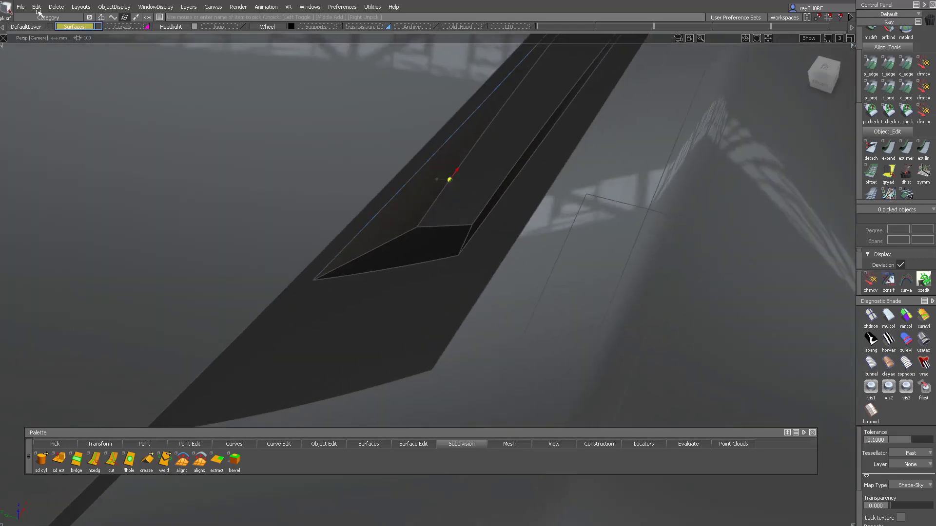
- Save the model file and examine the closed front end of the vent recess
{"action": "left_click", "coordinate": [21, 6]}
{"action": "left_click", "coordinate": [55, 65]}
{"action": "left_click_drag", "start_coordinate": [418, 223], "coordinate": [506, 258], "text": "alt+shift"}
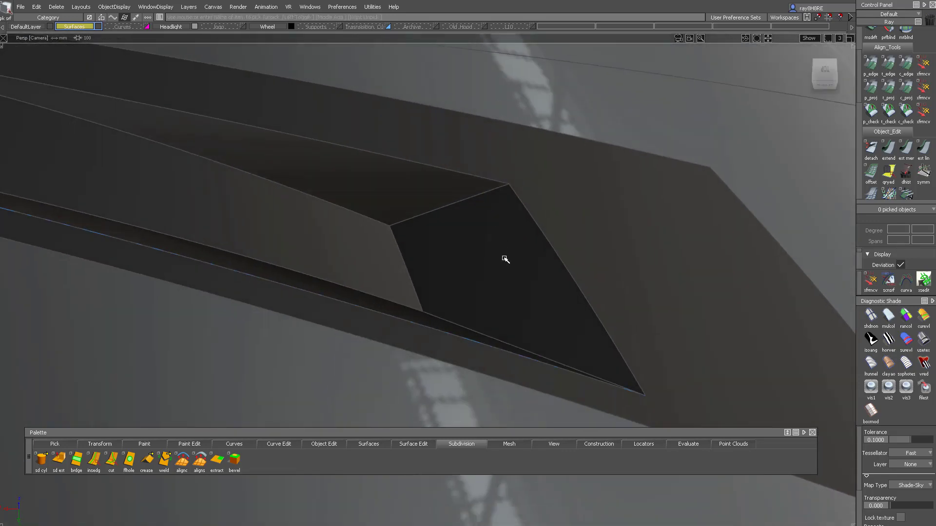
- Divide the black end wall along an isoparametric line near the opening's short front edge
{"action": "left_click", "coordinate": [489, 256]}
{"action": "left_click", "coordinate": [414, 256]}
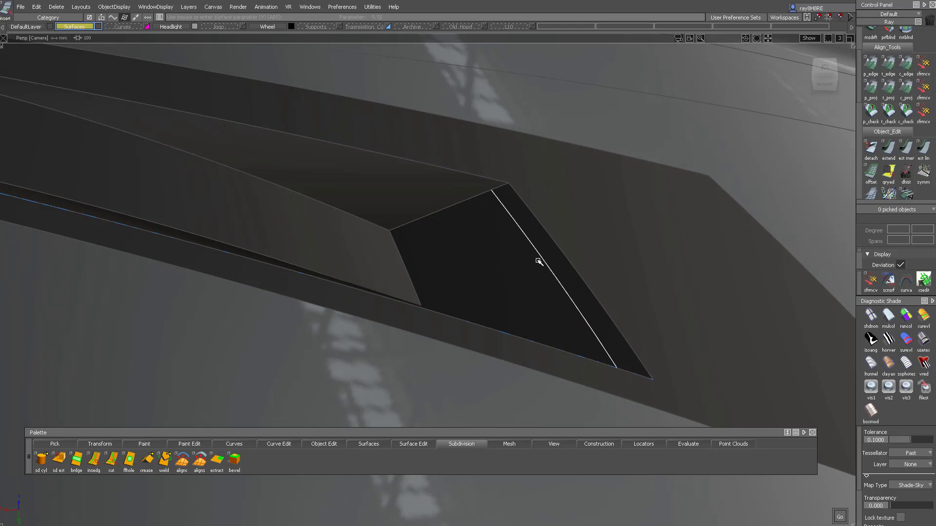
{"action": "mouse_move", "coordinate": [538, 262]}
{"action": "left_mouse_down", "text": "alt+shift"}
{"action": "mouse_move", "coordinate": [494, 264]}
{"action": "mouse_move", "coordinate": [547, 258]}
{"action": "left_mouse_up", "text": "alt+shift"}
{"action": "left_click_drag", "start_coordinate": [547, 257], "coordinate": [542, 224], "text": "ctrl+shift"}
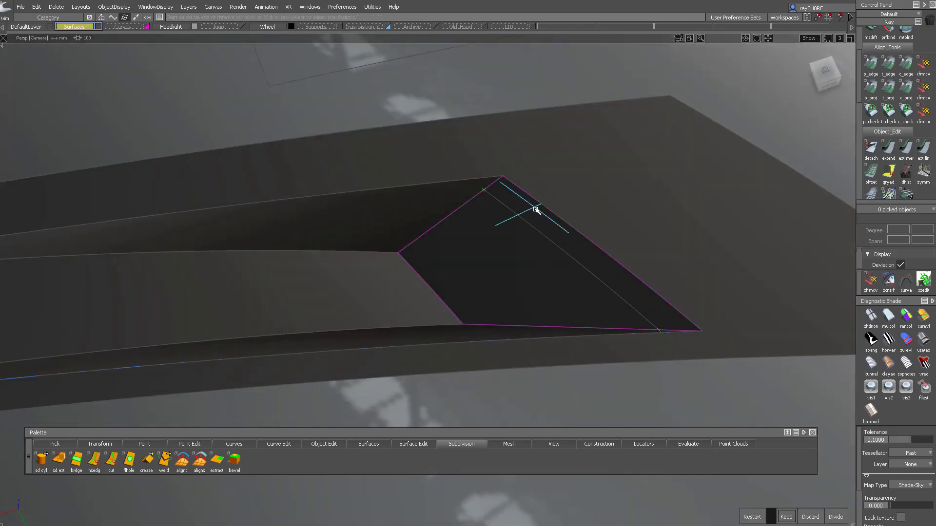
{"action": "left_click", "coordinate": [835, 515]}
- Isolate the dark vent face in the top view and draw a blend curve across its outer front corner
{"action": "mouse_move", "coordinate": [574, 192]}
{"action": "left_mouse_down", "text": "alt+shift"}
{"action": "mouse_move", "coordinate": [443, 131]}
{"action": "mouse_move", "coordinate": [555, 237]}
{"action": "mouse_move", "coordinate": [247, 106]}
{"action": "mouse_move", "coordinate": [670, 240]}
{"action": "mouse_move", "coordinate": [423, 165]}
{"action": "left_mouse_up", "text": "alt+shift"}
{"action": "mouse_move", "coordinate": [423, 165]}
{"action": "left_mouse_down", "text": "ctrl+shift"}
{"action": "mouse_move", "coordinate": [421, 230]}
{"action": "mouse_move", "coordinate": [418, 151]}
{"action": "mouse_move", "coordinate": [473, 245]}
{"action": "mouse_move", "coordinate": [489, 376]}
{"action": "mouse_move", "coordinate": [490, 231]}
{"action": "mouse_move", "coordinate": [510, 255]}
{"action": "mouse_move", "coordinate": [447, 273]}
{"action": "left_mouse_up", "text": "ctrl+shift"}
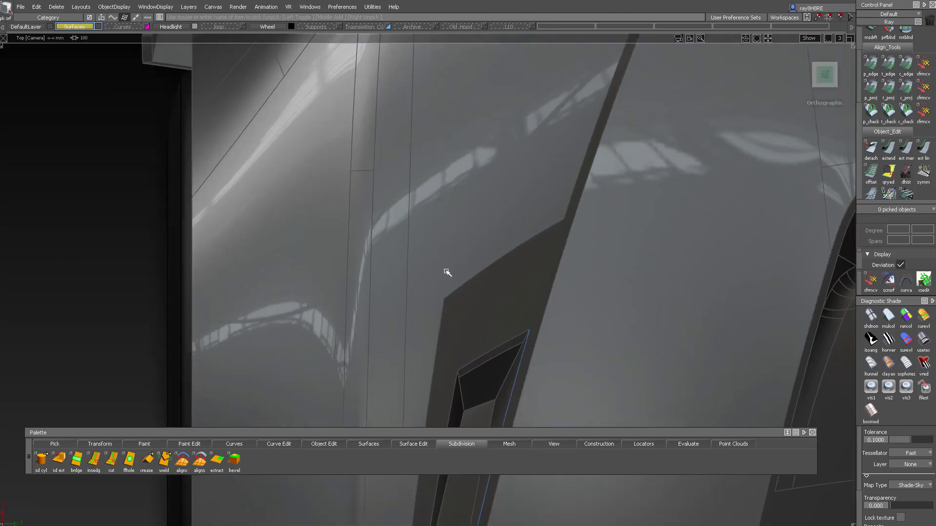
{"action": "key", "text": "alt+h"}
{"action": "right_click_drag", "start_coordinate": [498, 310], "coordinate": [486, 264], "text": "alt+shift"}
{"action": "left_click", "coordinate": [486, 263]}
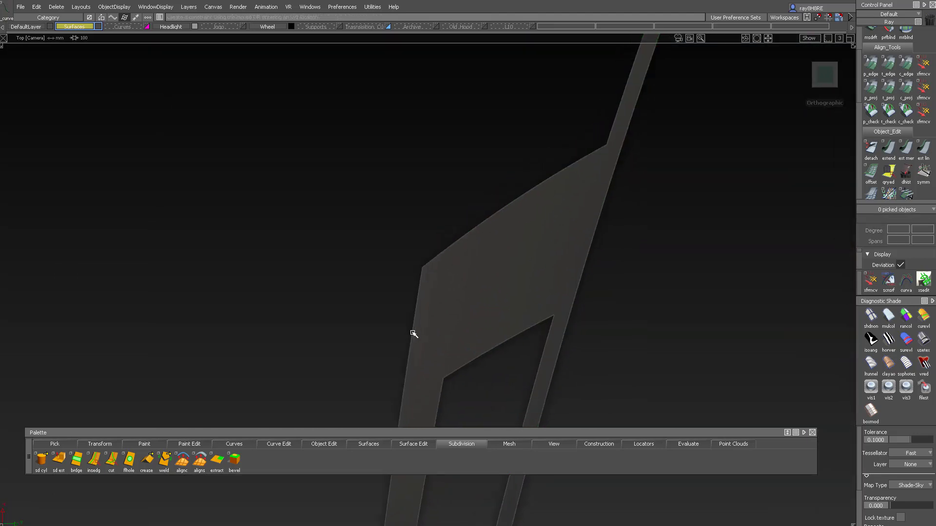
{"action": "left_click_drag", "start_coordinate": [464, 245], "coordinate": [465, 243]}
{"action": "middle_click_drag", "start_coordinate": [478, 257], "coordinate": [516, 234], "text": "alt+shift"}
{"action": "right_click_drag", "start_coordinate": [516, 234], "coordinate": [499, 315], "text": "alt+shift"}
{"action": "middle_click_drag", "start_coordinate": [500, 315], "coordinate": [571, 170], "text": "alt+shift"}
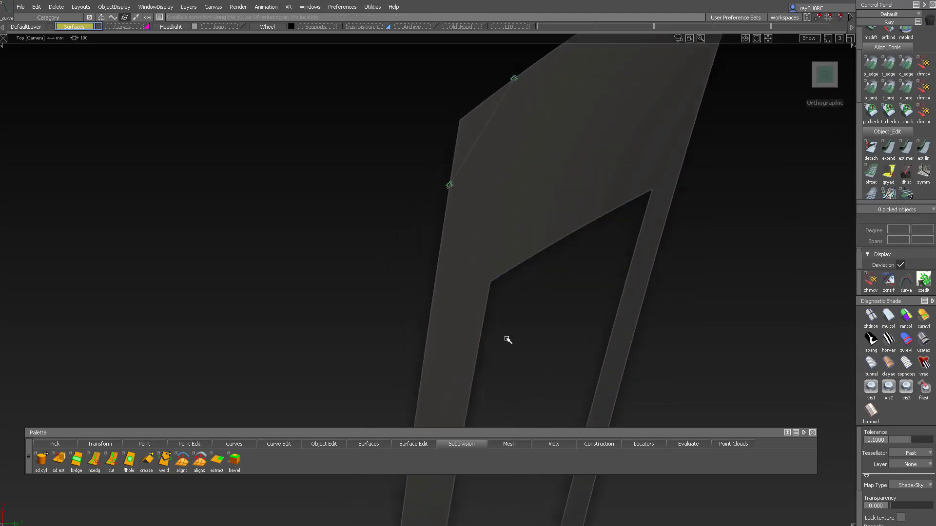
- Add blend curves across the opening's front corner and the corner where the vent face narrows into its thin strip
{"action": "middle_click_drag", "start_coordinate": [480, 332], "coordinate": [466, 365], "text": "alt+shift"}
{"action": "left_click_drag", "start_coordinate": [527, 402], "coordinate": [526, 295], "text": "ctrl+shift"}
{"action": "middle_click_drag", "start_coordinate": [498, 277], "coordinate": [512, 224], "text": "alt+shift"}
{"action": "left_click", "coordinate": [535, 236]}
{"action": "right_click_drag", "start_coordinate": [545, 232], "coordinate": [432, 234], "text": "alt+shift"}
{"action": "middle_click_drag", "start_coordinate": [433, 234], "coordinate": [459, 419], "text": "alt+shift"}
- Adjust the blend curves' end points so they round the vent face and opening corners smoothly
{"action": "left_click", "coordinate": [460, 257]}
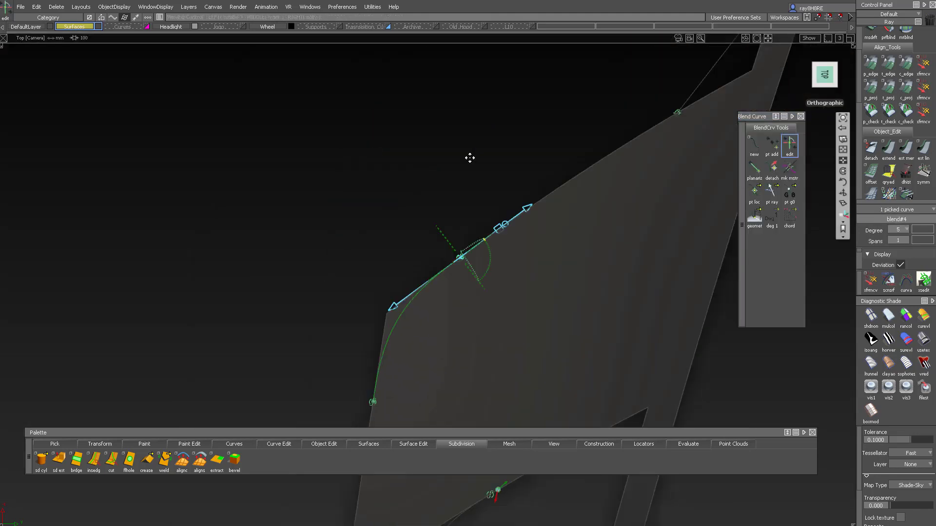
{"action": "middle_click_drag", "start_coordinate": [470, 159], "coordinate": [271, 282], "text": "alt+shift"}
{"action": "left_click", "coordinate": [479, 236]}
{"action": "right_click_drag", "start_coordinate": [478, 236], "coordinate": [434, 244], "text": "alt+shift"}
{"action": "left_click_drag", "start_coordinate": [434, 244], "coordinate": [430, 318], "text": "ctrl+shift"}
{"action": "right_click_drag", "start_coordinate": [431, 318], "coordinate": [416, 301], "text": "alt+shift"}
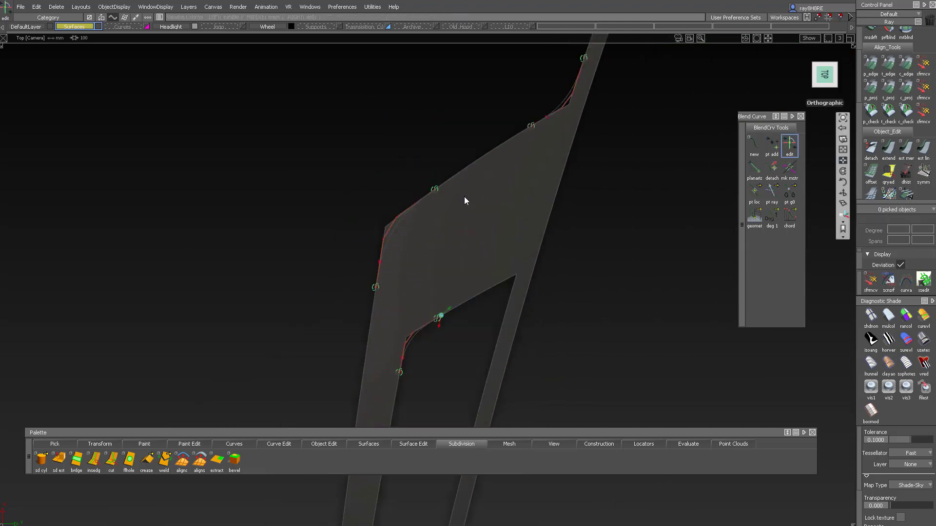
- Bring back the hidden car surfaces and isolate the vent surfaces together with the corner blend curves
{"action": "right_click_drag", "start_coordinate": [464, 197], "coordinate": [419, 346], "text": "alt+shift"}
{"action": "middle_click_drag", "start_coordinate": [420, 346], "coordinate": [373, 332], "text": "alt+shift"}
{"action": "right_click_drag", "start_coordinate": [373, 332], "coordinate": [376, 309], "text": "alt+shift"}
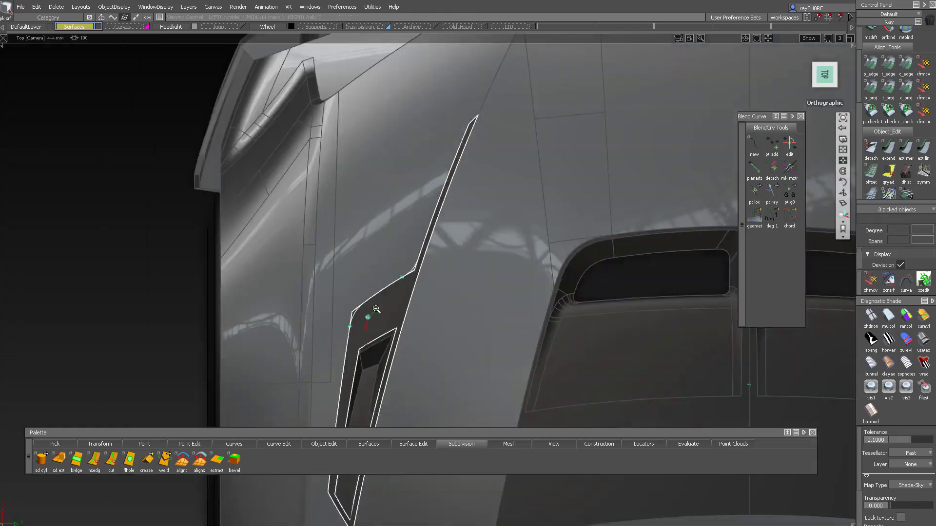
{"action": "right_click_drag", "start_coordinate": [469, 117], "coordinate": [453, 275], "text": "alt+shift"}
{"action": "left_click", "coordinate": [452, 276]}
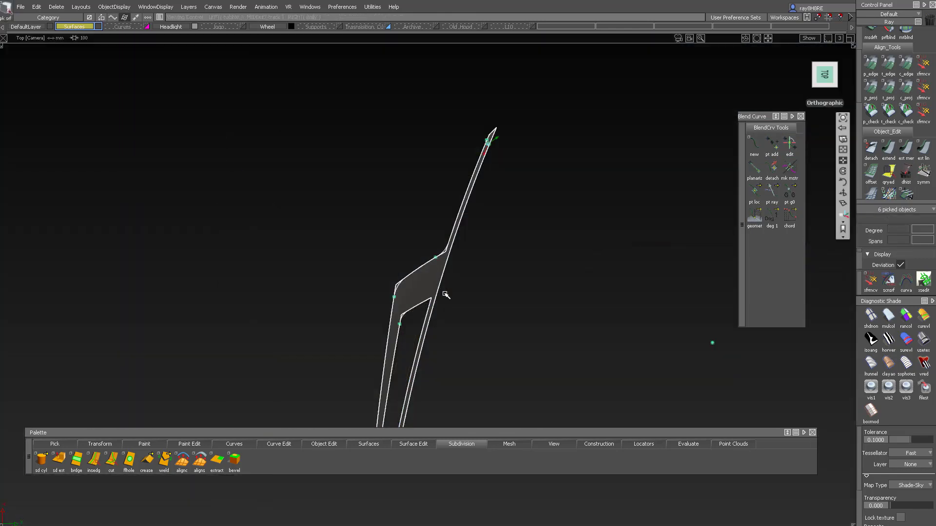
- Retrim the vent face and the surrounding fender surface to the rounded corner curves
{"action": "right_click_drag", "start_coordinate": [445, 292], "coordinate": [455, 259], "text": "alt+shift"}
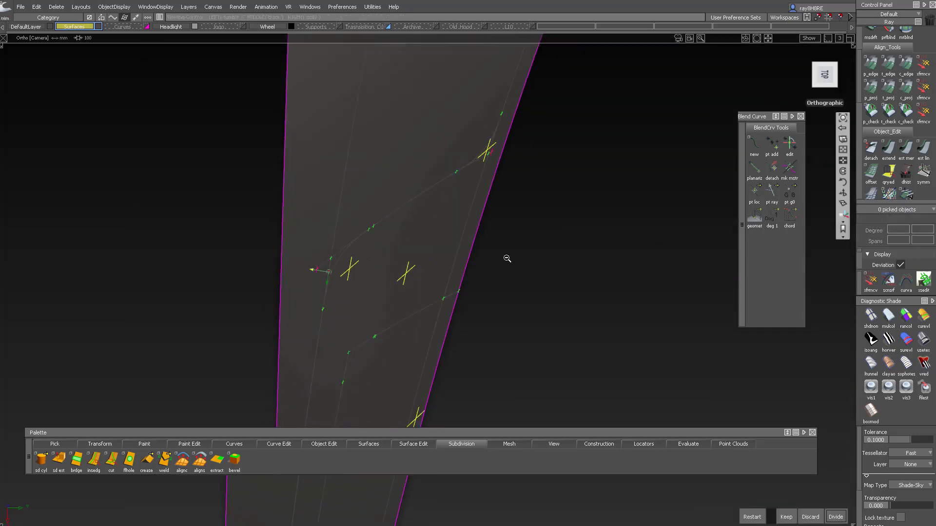
{"action": "middle_click_drag", "start_coordinate": [507, 257], "coordinate": [410, 195], "text": "alt+shift"}
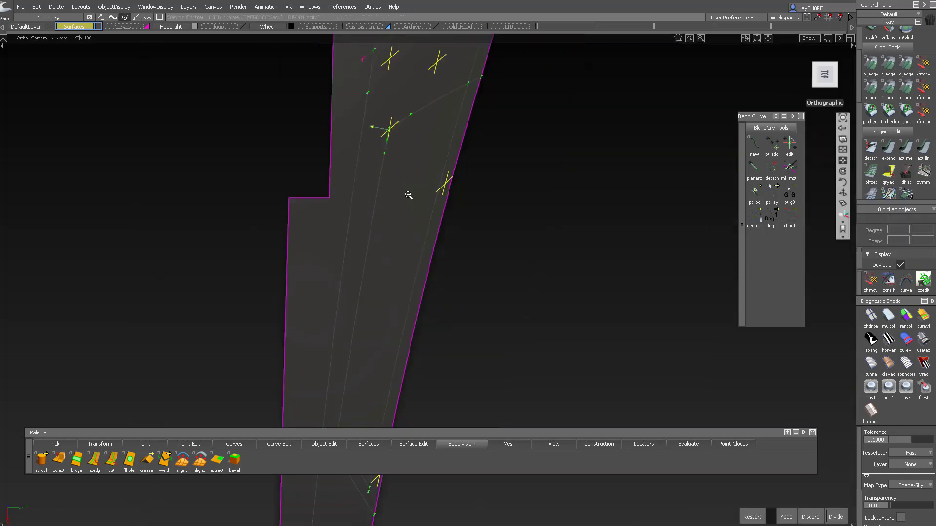
{"action": "right_click_drag", "start_coordinate": [409, 195], "coordinate": [463, 274], "text": "alt+shift"}
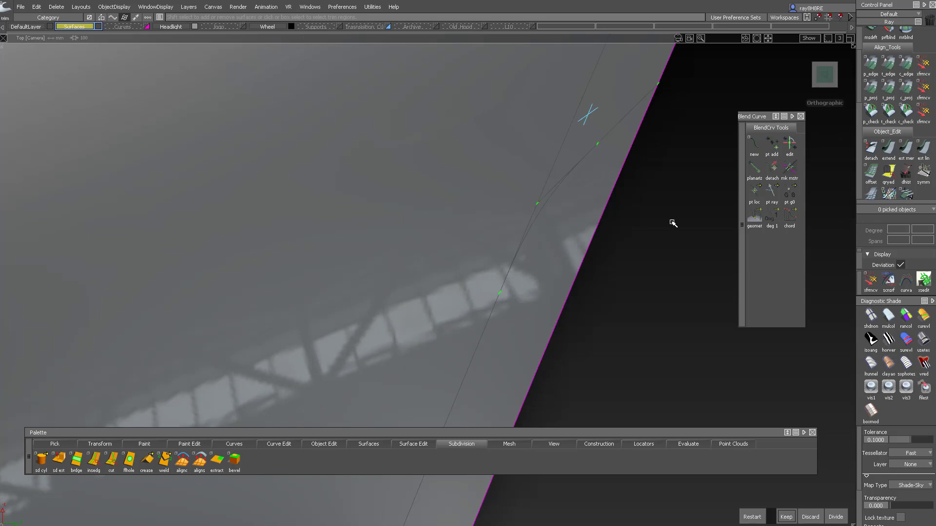
{"action": "right_click_drag", "start_coordinate": [625, 324], "coordinate": [468, 90], "text": "alt+shift"}
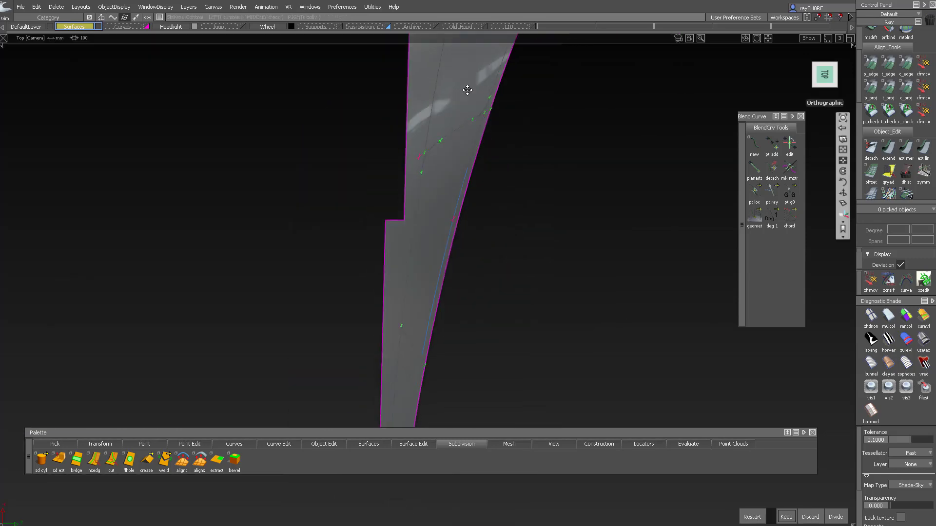
{"action": "middle_click_drag", "start_coordinate": [468, 90], "coordinate": [446, 264], "text": "alt+shift"}
- Pick the recess side wall, the front wall strip and the opening's corner blend curve, and isolate them
{"action": "right_click_drag", "start_coordinate": [446, 264], "coordinate": [731, 321], "text": "alt+shift"}
{"action": "middle_click_drag", "start_coordinate": [320, 290], "coordinate": [497, 259], "text": "alt+shift"}
{"action": "mouse_move", "coordinate": [498, 258]}
{"action": "right_mouse_down", "text": "alt+shift"}
{"action": "mouse_move", "coordinate": [458, 280]}
{"action": "mouse_move", "coordinate": [521, 195]}
{"action": "mouse_move", "coordinate": [629, 168]}
{"action": "mouse_move", "coordinate": [464, 205]}
{"action": "right_mouse_up", "text": "alt+shift"}
{"action": "left_click_drag", "start_coordinate": [464, 205], "coordinate": [266, 236], "text": "alt+shift"}
{"action": "right_click_drag", "start_coordinate": [265, 236], "coordinate": [317, 234], "text": "alt+shift"}
{"action": "left_click_drag", "start_coordinate": [396, 167], "coordinate": [393, 197], "text": "ctrl+shift"}
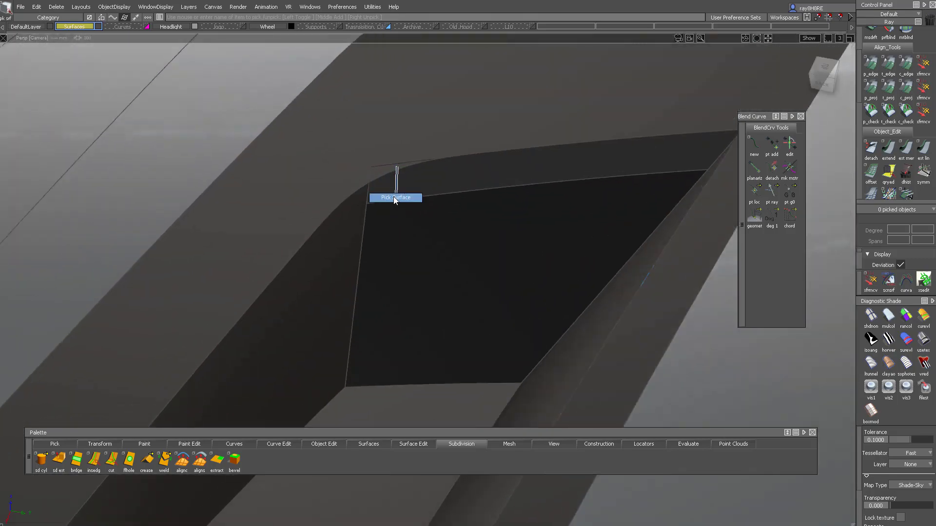
{"action": "left_click_drag", "start_coordinate": [321, 156], "coordinate": [403, 205], "text": "ctrl+shift"}
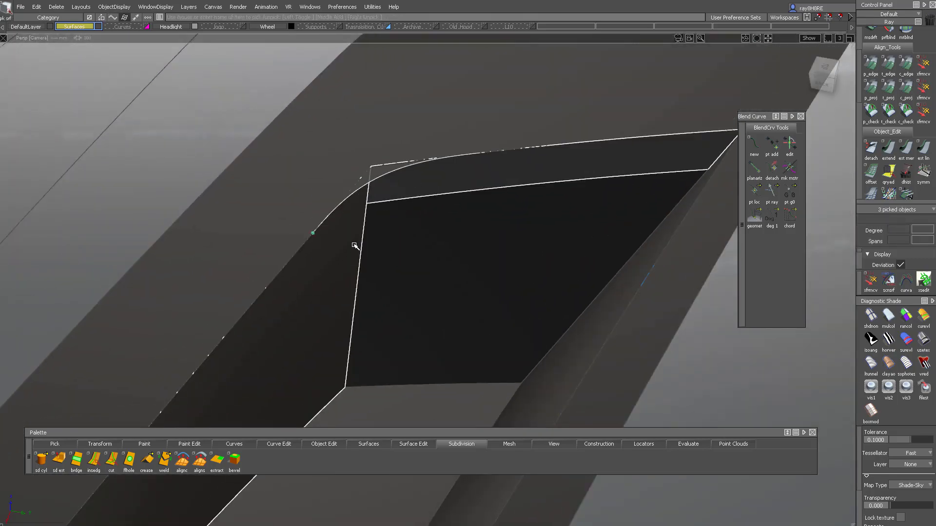
{"action": "left_click_drag", "start_coordinate": [355, 246], "coordinate": [264, 367], "text": "alt+shift"}
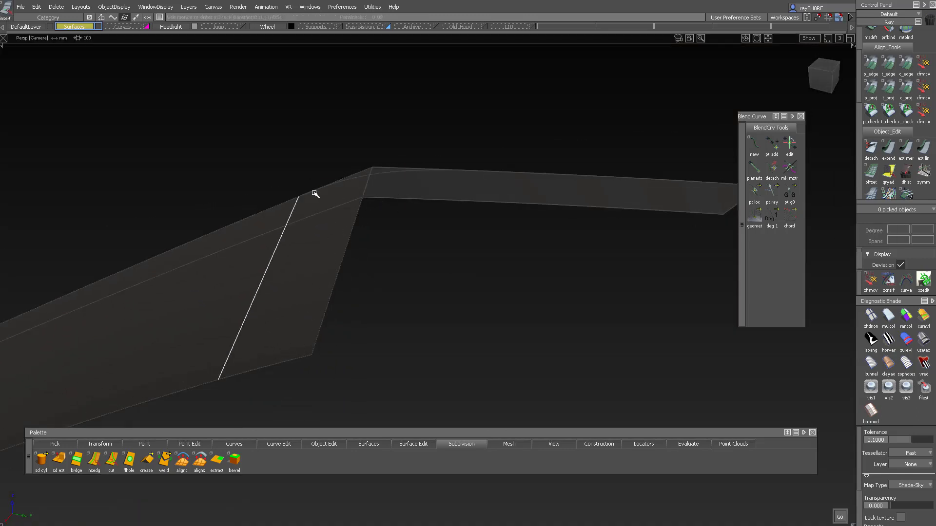
- Mark cut lines across the side wall and front strip at the blend curve's ends and trim the sharp corner away
{"action": "left_click_drag", "start_coordinate": [314, 193], "coordinate": [426, 176], "text": "alt+shift"}
{"action": "key", "text": "space"}
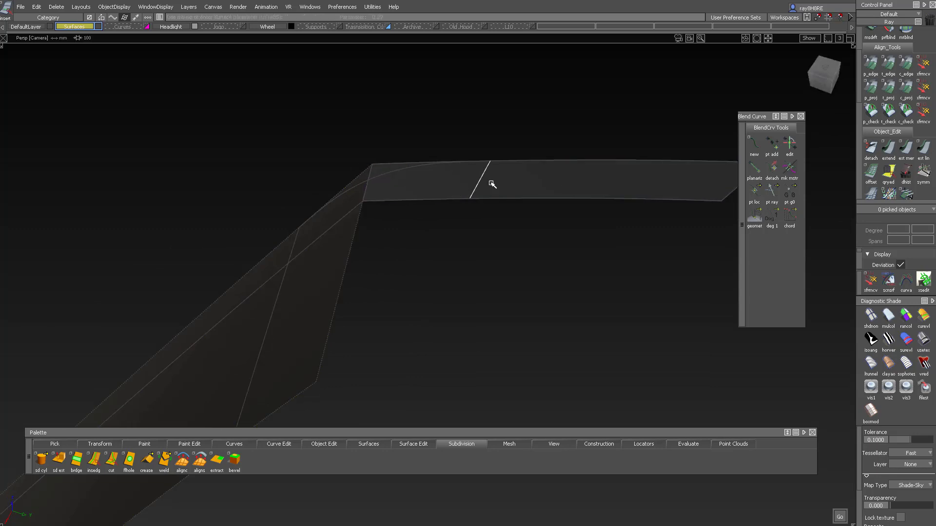
{"action": "left_click_drag", "start_coordinate": [487, 206], "coordinate": [226, 236], "text": "alt+shift"}
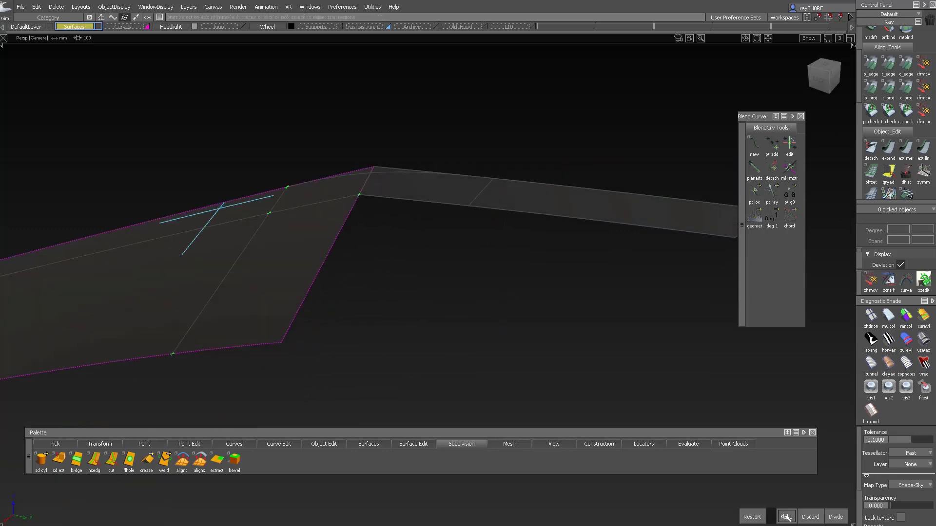
{"action": "left_click", "coordinate": [787, 517]}
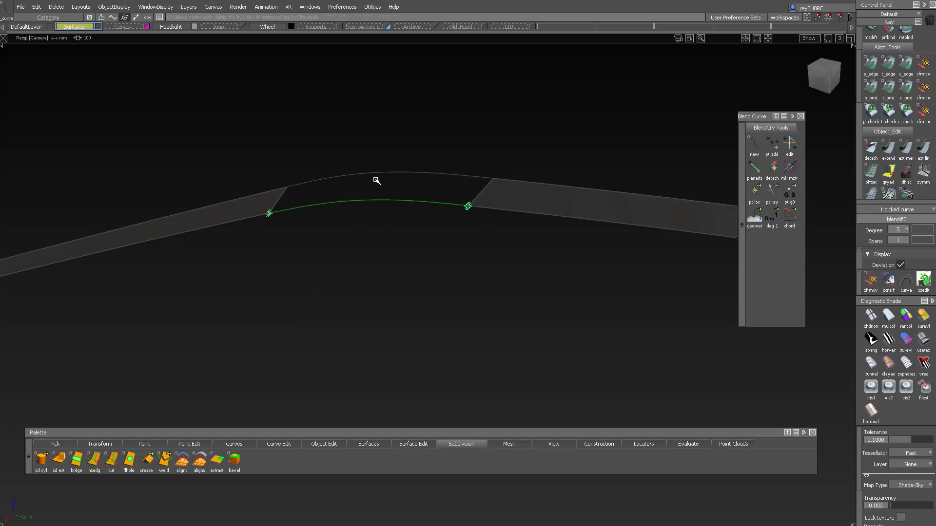
- Skin a rounded corner surface between the upper and lower blend curves
{"action": "left_click_drag", "start_coordinate": [377, 181], "coordinate": [364, 308], "text": "alt+shift"}
{"action": "right_click_drag", "start_coordinate": [364, 308], "coordinate": [364, 262], "text": "ctrl+shift"}
{"action": "left_click", "coordinate": [360, 181]}
{"action": "left_click", "coordinate": [373, 209]}
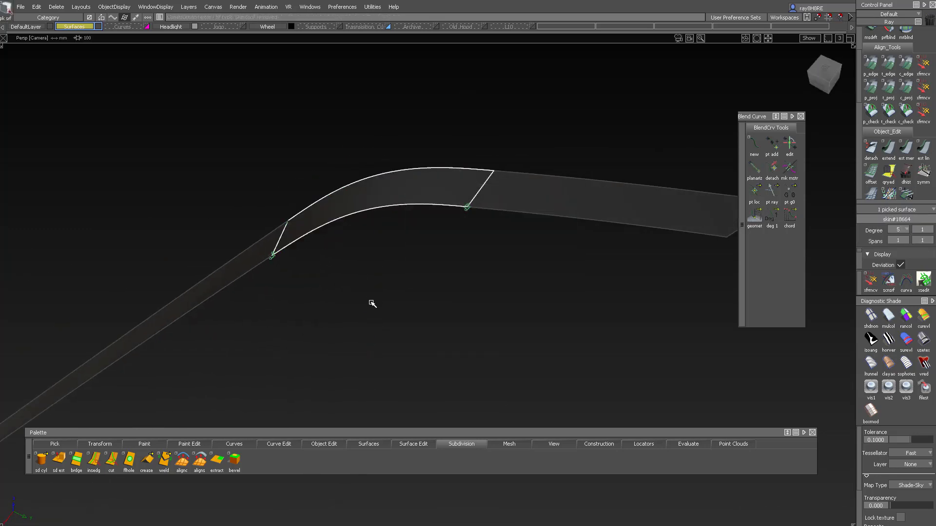
- Align both end edges of the corner surface to the neighbouring wall strips with curvature continuity
{"action": "left_click_drag", "start_coordinate": [616, 337], "coordinate": [584, 329]}
{"action": "left_click_drag", "start_coordinate": [362, 243], "coordinate": [841, 105], "text": "alt+shift"}
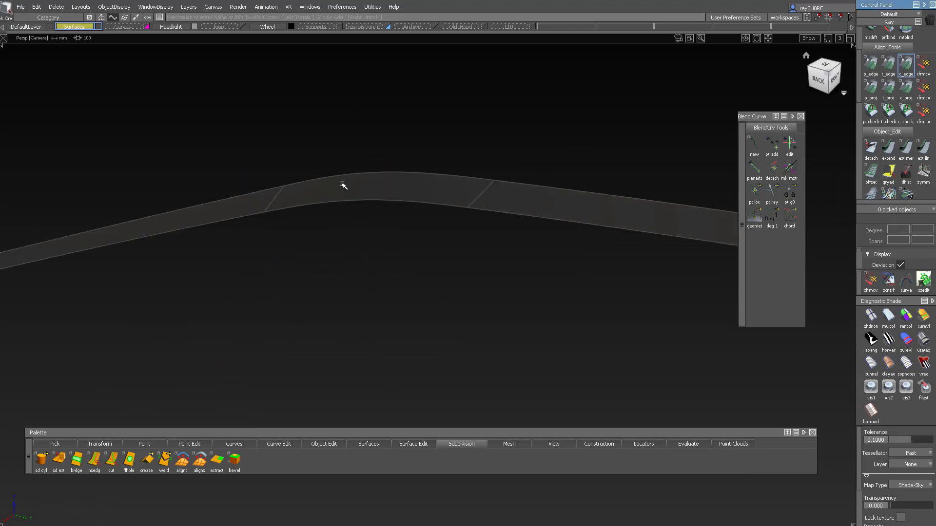
{"action": "left_click", "coordinate": [273, 201]}
{"action": "left_click", "coordinate": [476, 192]}
{"action": "left_click_drag", "start_coordinate": [424, 234], "coordinate": [446, 315], "text": "alt+shift"}
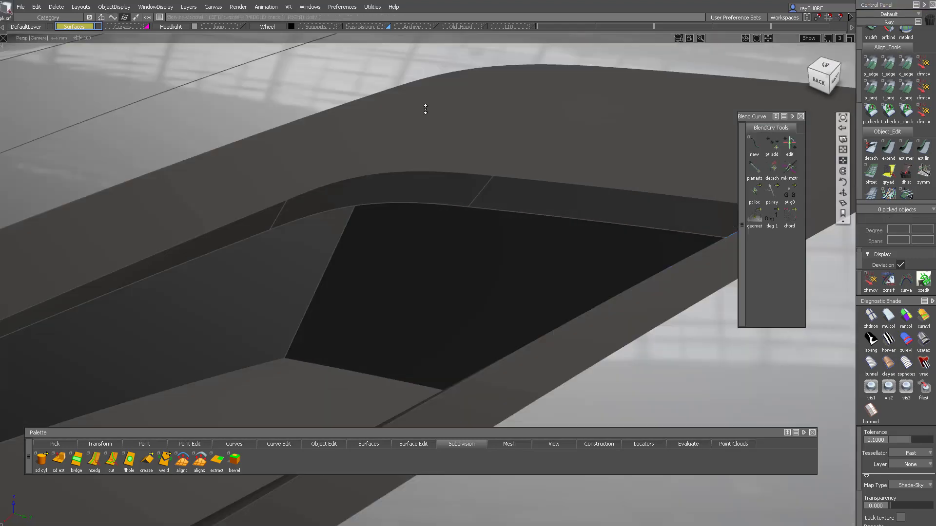
- Retrim the recess side wall where it meets the rounded corner strip
{"action": "mouse_move", "coordinate": [424, 109]}
{"action": "left_mouse_down", "text": "alt+shift"}
{"action": "mouse_move", "coordinate": [330, 146]}
{"action": "mouse_move", "coordinate": [373, 169]}
{"action": "left_mouse_up", "text": "alt+shift"}
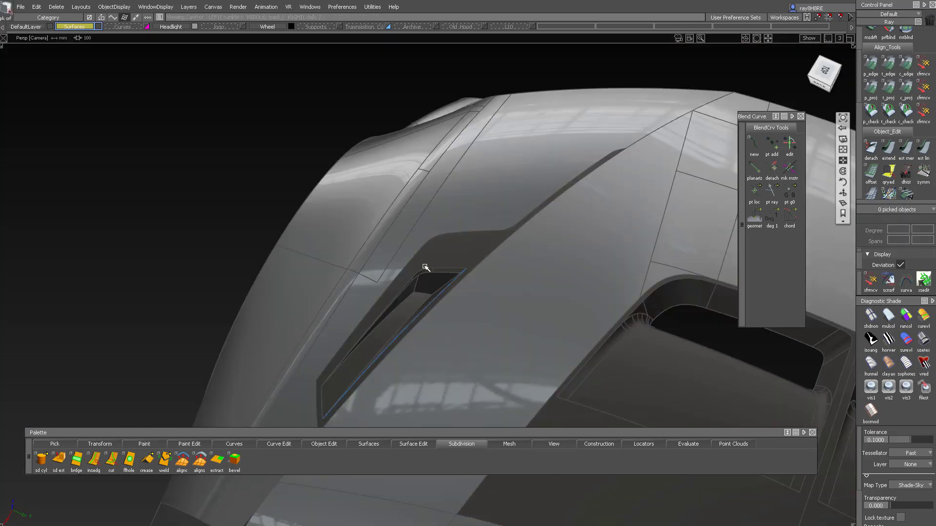
{"action": "right_click_drag", "start_coordinate": [424, 268], "coordinate": [541, 149], "text": "alt+shift"}
{"action": "left_click_drag", "start_coordinate": [541, 149], "coordinate": [443, 203], "text": "alt+shift"}
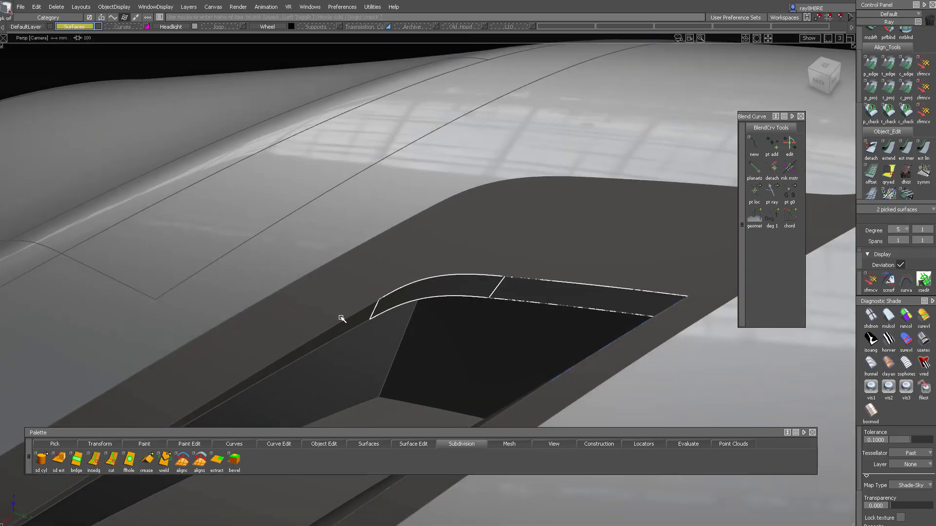
{"action": "left_click_drag", "start_coordinate": [361, 293], "coordinate": [361, 296], "text": "ctrl+shift"}
{"action": "left_click", "coordinate": [366, 332]}
{"action": "left_click_drag", "start_coordinate": [365, 332], "coordinate": [370, 245], "text": "alt+shift"}
{"action": "right_click_drag", "start_coordinate": [370, 244], "coordinate": [351, 337], "text": "ctrl+shift"}
{"action": "left_click_drag", "start_coordinate": [351, 337], "coordinate": [374, 278], "text": "alt+shift"}
{"action": "left_click", "coordinate": [374, 278]}
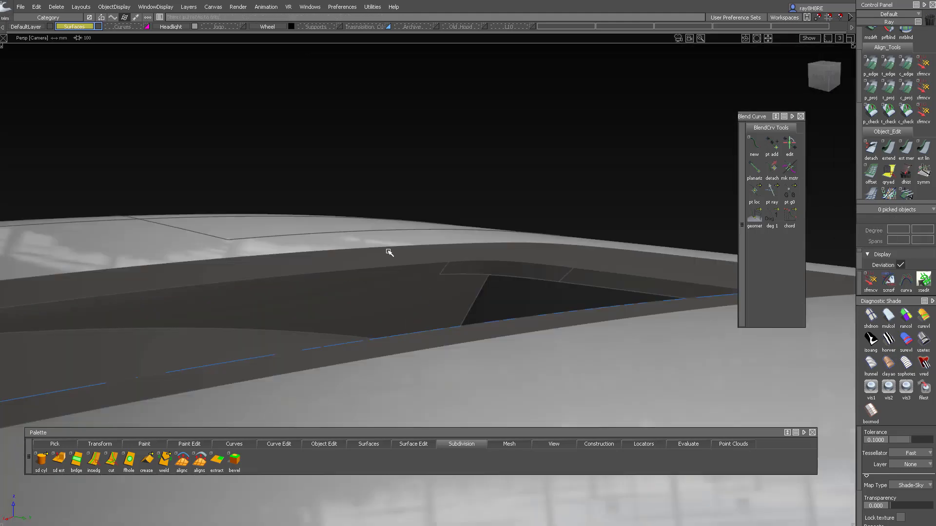
- Examine the rounded vent corners on the shaded car with the surface edge lines hidden
{"action": "mouse_move", "coordinate": [388, 253]}
{"action": "left_mouse_down", "text": "alt+shift"}
{"action": "mouse_move", "coordinate": [472, 293]}
{"action": "mouse_move", "coordinate": [252, 236]}
{"action": "mouse_move", "coordinate": [313, 305]}
{"action": "mouse_move", "coordinate": [376, 259]}
{"action": "mouse_move", "coordinate": [570, 195]}
{"action": "mouse_move", "coordinate": [449, 161]}
{"action": "mouse_move", "coordinate": [551, 130]}
{"action": "mouse_move", "coordinate": [477, 261]}
{"action": "mouse_move", "coordinate": [424, 204]}
{"action": "mouse_move", "coordinate": [500, 276]}
{"action": "left_mouse_up", "text": "alt+shift"}
{"action": "left_click", "coordinate": [500, 276]}
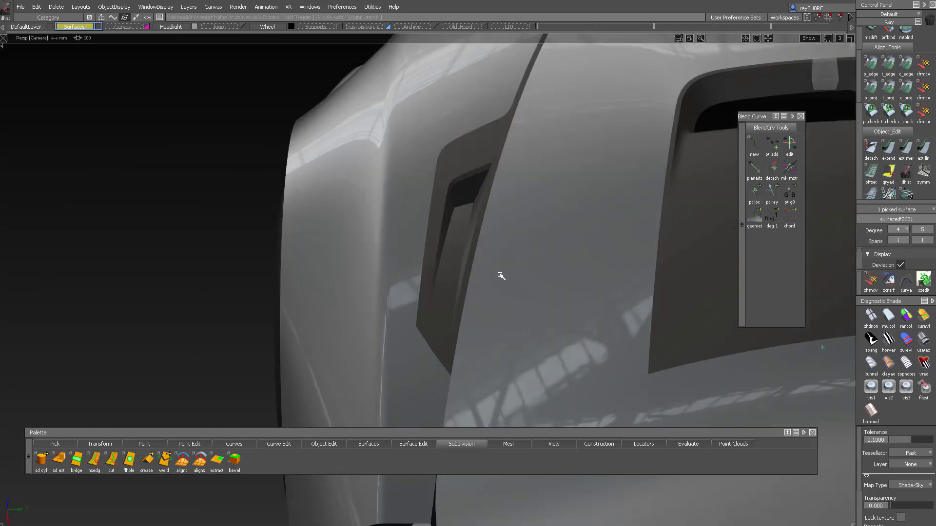
{"action": "left_click_drag", "start_coordinate": [398, 158], "coordinate": [507, 332]}
{"action": "left_click", "coordinate": [539, 268]}
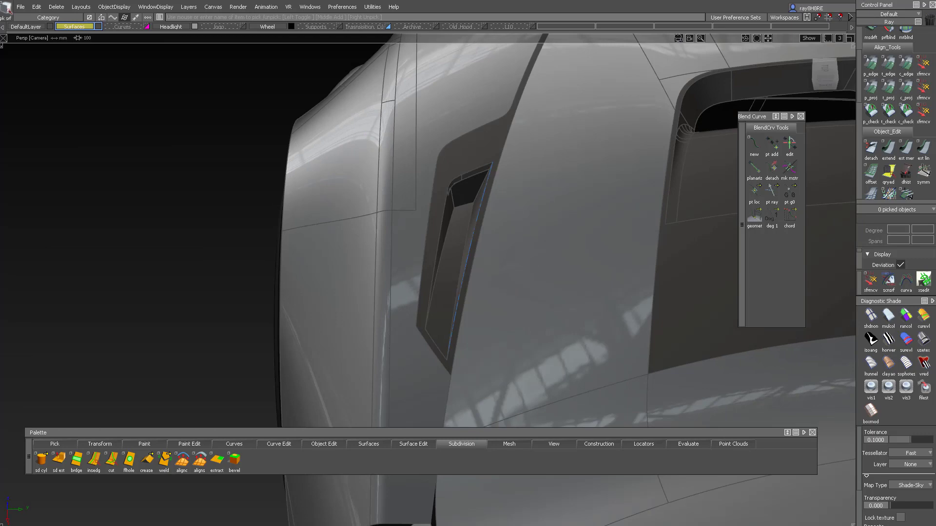
- Save the model file with the rounded vent corners
{"action": "mouse_move", "coordinate": [459, 206]}
{"action": "left_mouse_down", "text": "alt+shift"}
{"action": "mouse_move", "coordinate": [511, 60]}
{"action": "mouse_move", "coordinate": [444, 227]}
{"action": "left_mouse_up", "text": "alt+shift"}
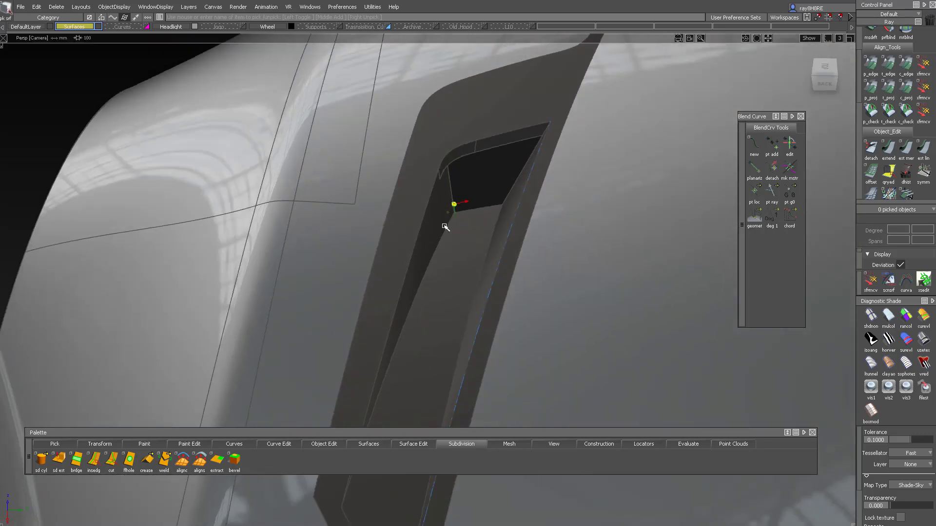
{"action": "left_click", "coordinate": [21, 7]}
{"action": "left_click", "coordinate": [62, 77]}
{"action": "key", "text": "Return"}
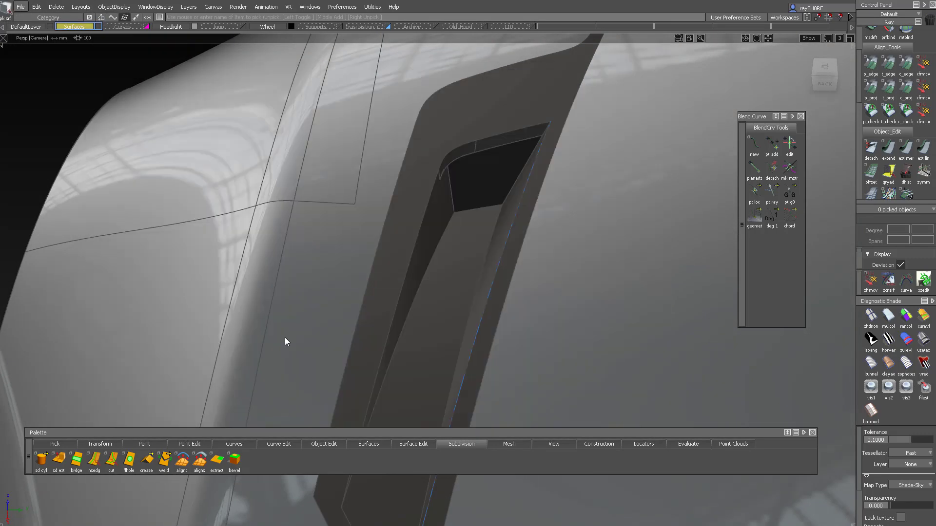
- Build a G2 curvature chord fillet between the recess's outer side wall and the inner patch, edge-aligned at the front end
{"action": "left_click_drag", "start_coordinate": [284, 337], "coordinate": [341, 222], "text": "alt+shift"}
{"action": "right_click_drag", "start_coordinate": [341, 221], "coordinate": [438, 200], "text": "alt+shift"}
{"action": "left_click", "coordinate": [438, 201]}
{"action": "left_click_drag", "start_coordinate": [452, 257], "coordinate": [446, 215], "text": "alt+shift"}
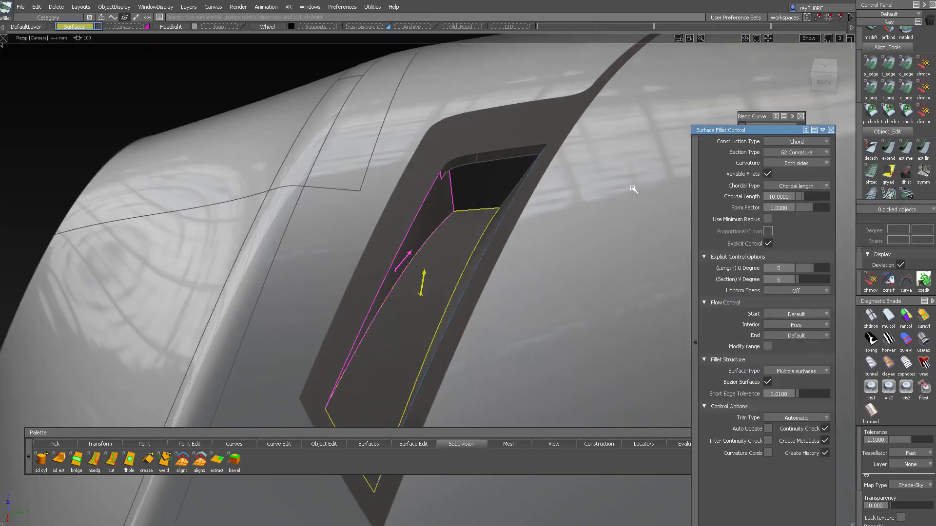
{"action": "left_click_drag", "start_coordinate": [561, 164], "coordinate": [501, 142], "text": "alt+shift"}
{"action": "right_click_drag", "start_coordinate": [502, 142], "coordinate": [476, 140], "text": "alt+shift"}
{"action": "left_click", "coordinate": [471, 190]}
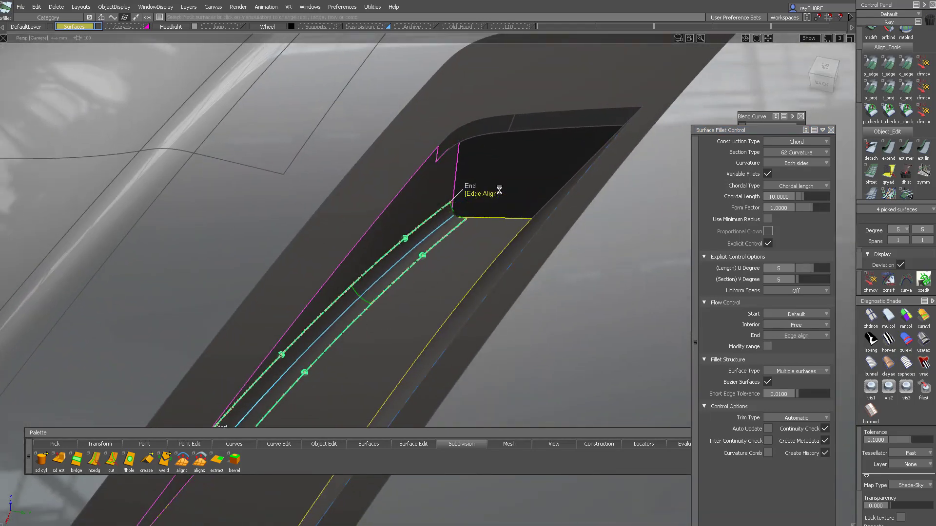
- Build a second fillet between the inner patch and the opposite side wall with chordal length 20 and default end flow
{"action": "left_click_drag", "start_coordinate": [499, 191], "coordinate": [491, 243], "text": "alt+shift"}
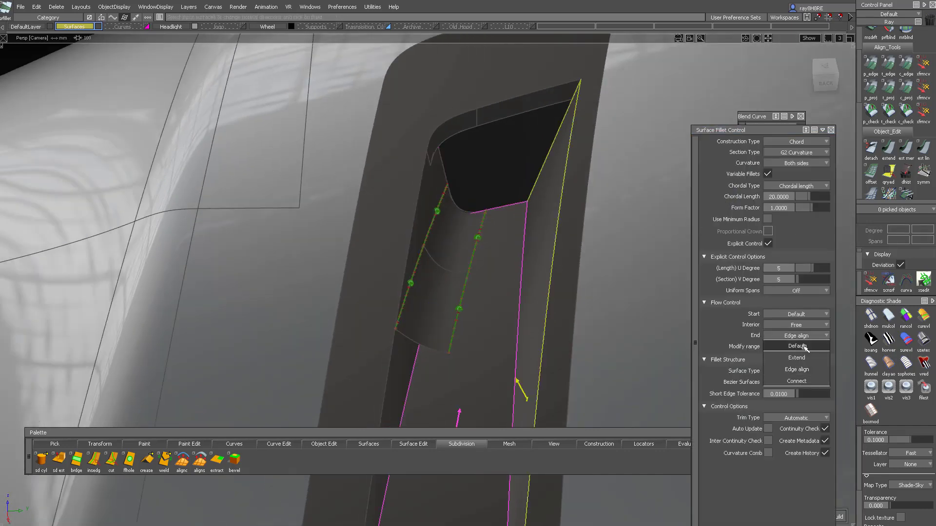
{"action": "left_click_drag", "start_coordinate": [558, 220], "coordinate": [474, 180], "text": "alt+shift"}
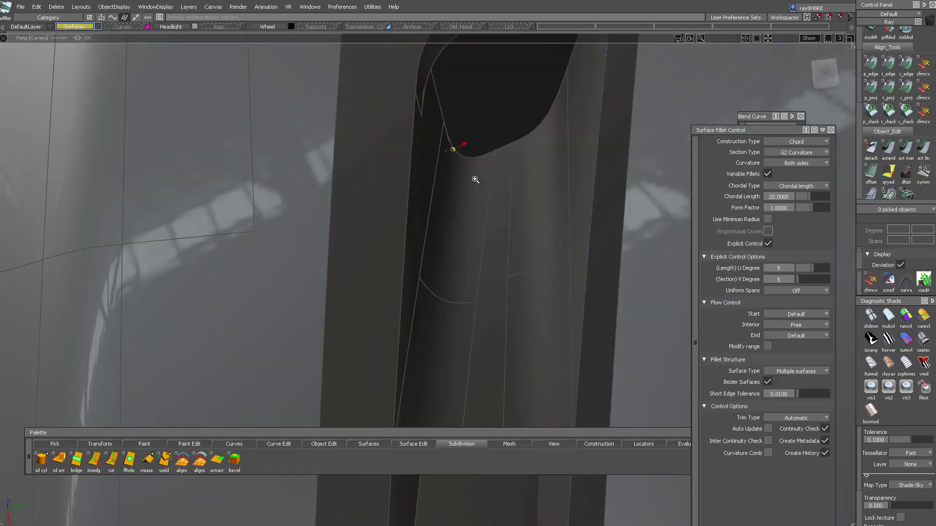
{"action": "middle_click_drag", "start_coordinate": [474, 180], "coordinate": [475, 98], "text": "alt+shift"}
{"action": "right_click_drag", "start_coordinate": [475, 98], "coordinate": [480, 195], "text": "alt+shift"}
{"action": "left_click_drag", "start_coordinate": [480, 195], "coordinate": [484, 247], "text": "ctrl+shift"}
{"action": "left_click", "coordinate": [484, 248]}
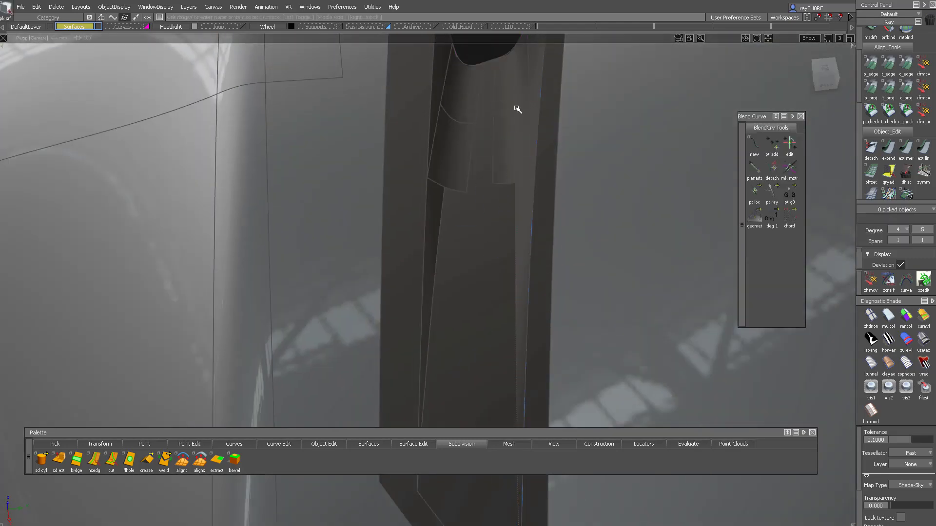
- Examine the two new fillets and where they run out along the recess
{"action": "left_click_drag", "start_coordinate": [517, 109], "coordinate": [498, 165], "text": "alt+shift"}
{"action": "right_click_drag", "start_coordinate": [497, 165], "coordinate": [463, 195], "text": "alt+shift"}
{"action": "left_click_drag", "start_coordinate": [463, 195], "coordinate": [404, 210], "text": "ctrl+shift"}
{"action": "left_click", "coordinate": [405, 211]}
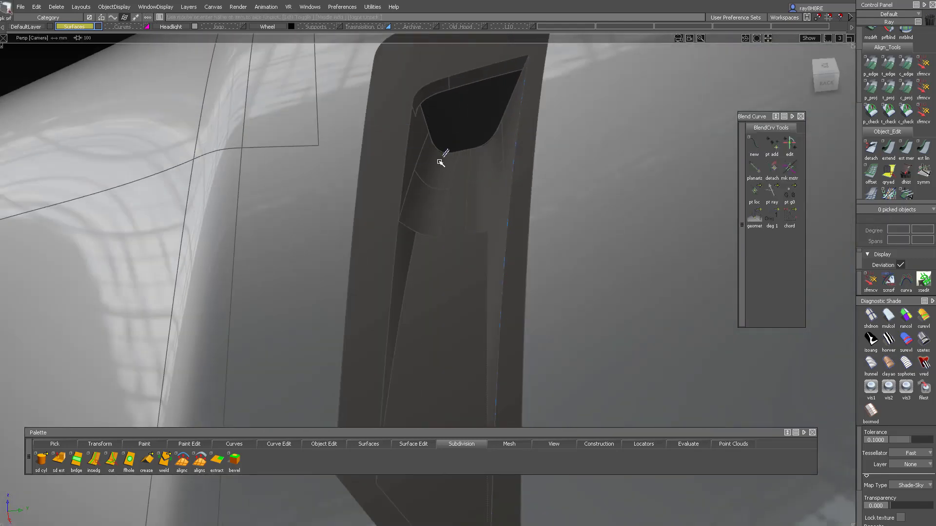
- Isolate the recess's inner patch and extend it at its lower end with the Extend tool
{"action": "right_click_drag", "start_coordinate": [483, 171], "coordinate": [487, 215], "text": "ctrl+shift"}
{"action": "left_click", "coordinate": [443, 268]}
{"action": "left_click_drag", "start_coordinate": [472, 248], "coordinate": [458, 273], "text": "ctrl+shift"}
{"action": "left_click", "coordinate": [449, 291]}
{"action": "key", "text": "alt+h"}
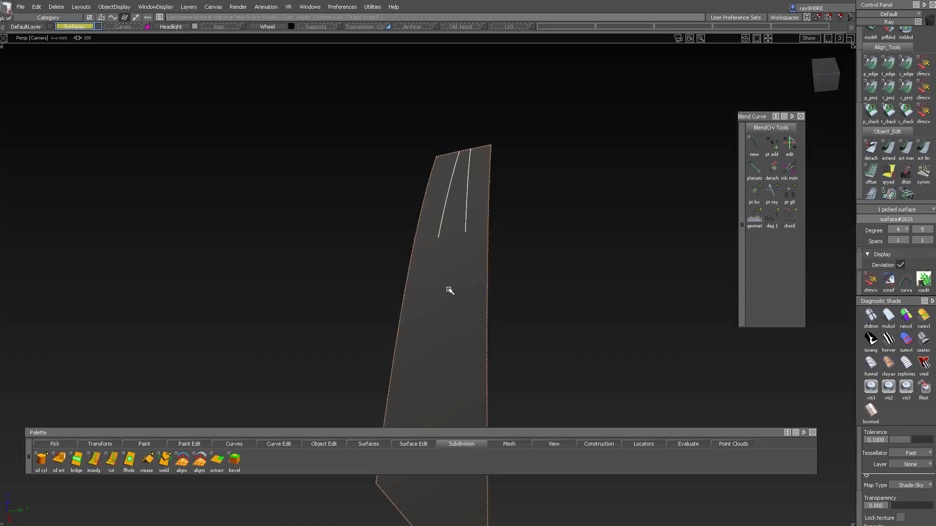
{"action": "right_click_drag", "start_coordinate": [449, 290], "coordinate": [424, 209], "text": "alt+shift"}
{"action": "left_click_drag", "start_coordinate": [424, 209], "coordinate": [427, 203], "text": "alt+shift"}
{"action": "right_click_drag", "start_coordinate": [426, 202], "coordinate": [455, 189], "text": "alt+shift"}
{"action": "left_click", "coordinate": [454, 190]}
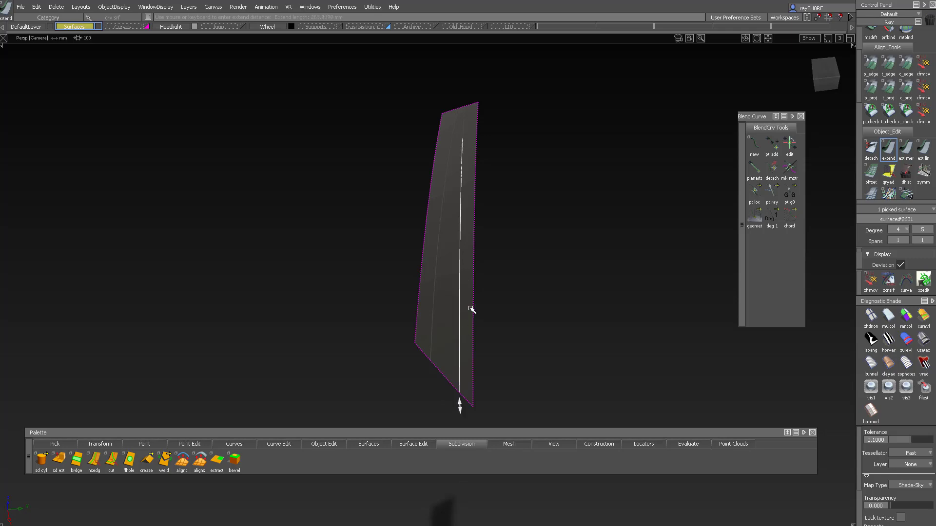
{"action": "left_click", "coordinate": [789, 516]}
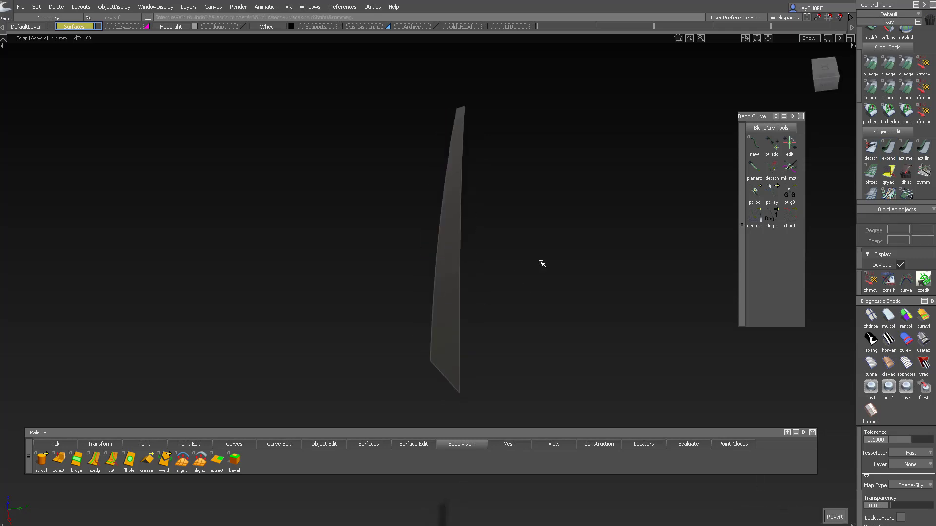
- Align the first fillet's outer edge to the adjoining side wall with G2 continuity and explicit degree 5 by 5
{"action": "key", "text": "alt+h"}
{"action": "left_click_drag", "start_coordinate": [443, 175], "coordinate": [458, 147], "text": "alt+shift"}
{"action": "left_click", "coordinate": [441, 169]}
{"action": "left_click_drag", "start_coordinate": [458, 146], "coordinate": [433, 211], "text": "ctrl+shift"}
{"action": "key", "text": "alt+h"}
{"action": "right_click_drag", "start_coordinate": [401, 244], "coordinate": [463, 248], "text": "alt+shift"}
{"action": "left_click_drag", "start_coordinate": [464, 249], "coordinate": [410, 237], "text": "alt+shift"}
{"action": "key", "text": "ctrl+e"}
{"action": "left_click", "coordinate": [399, 233]}
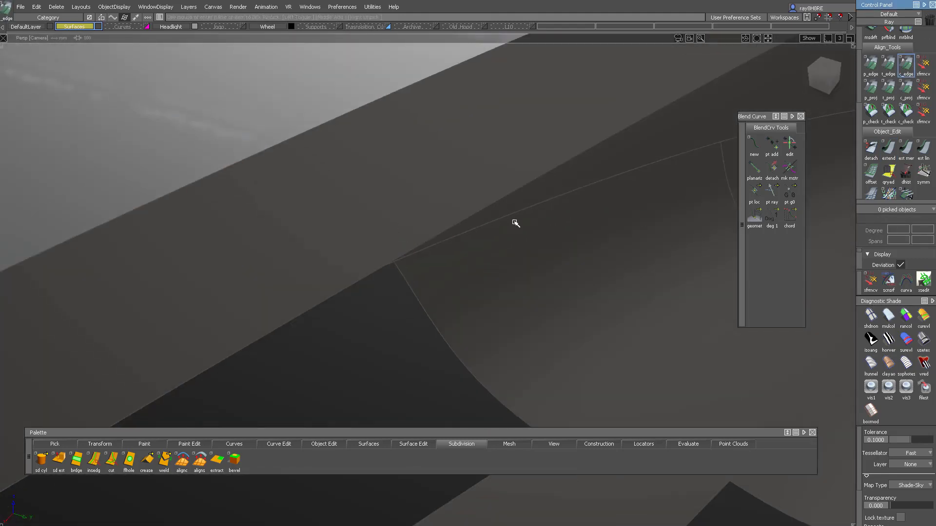
{"action": "left_click", "coordinate": [515, 223]}
{"action": "right_click_drag", "start_coordinate": [515, 223], "coordinate": [376, 242], "text": "alt+shift"}
{"action": "left_click_drag", "start_coordinate": [376, 242], "coordinate": [489, 186], "text": "alt+shift"}
{"action": "right_click_drag", "start_coordinate": [489, 186], "coordinate": [502, 191], "text": "alt+shift"}
{"action": "middle_click_drag", "start_coordinate": [501, 190], "coordinate": [502, 253], "text": "alt+shift"}
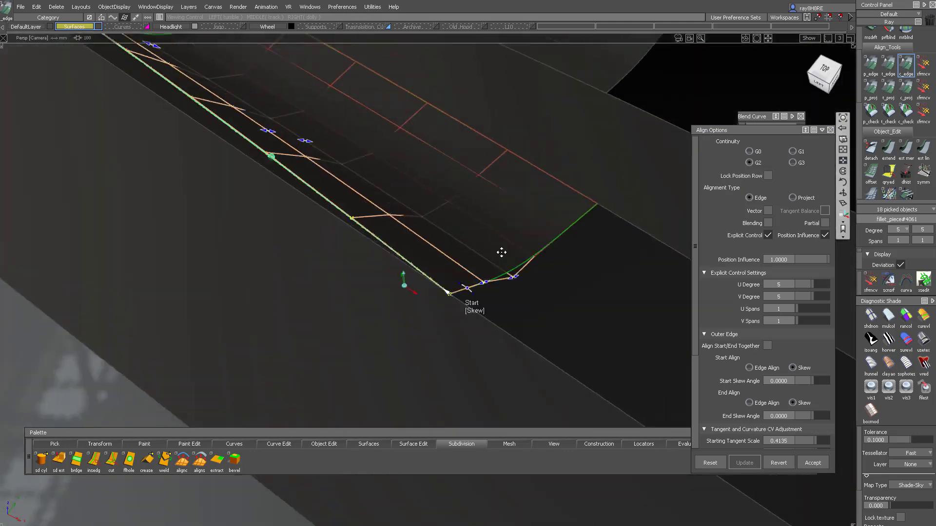
- Set the start skew angle of the first fillet's edge alignment to 8.8783
{"action": "left_click_drag", "start_coordinate": [501, 252], "coordinate": [549, 340], "text": "alt+shift"}
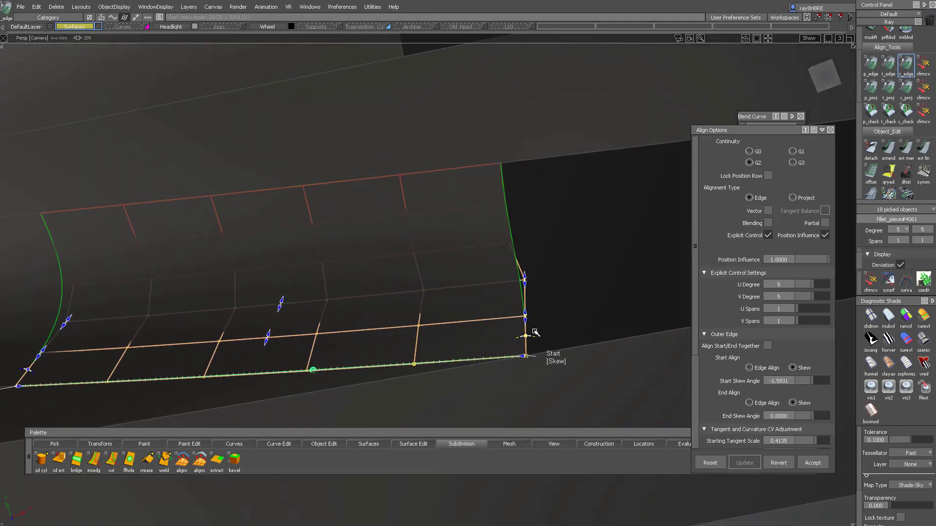
{"action": "right_click_drag", "start_coordinate": [545, 304], "coordinate": [569, 295], "text": "alt+shift"}
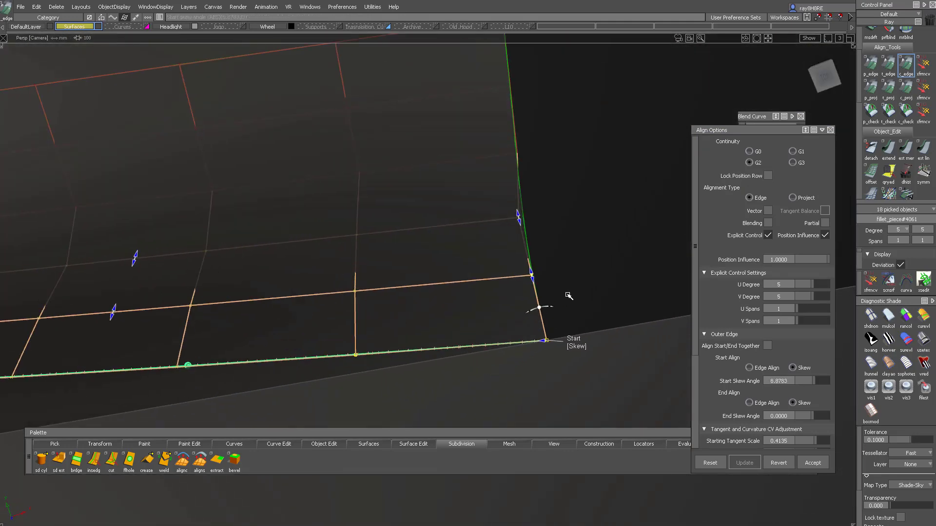
{"action": "key", "text": "q"}
{"action": "left_click", "coordinate": [531, 299]}
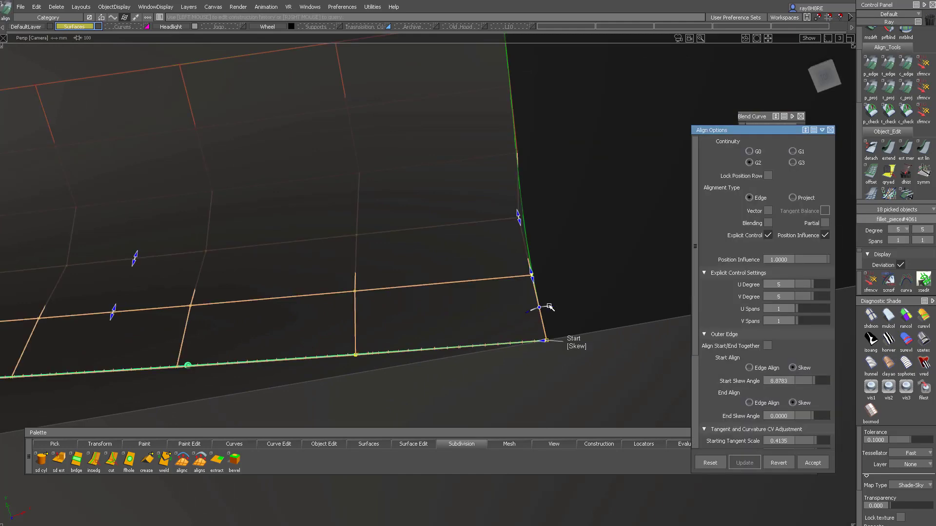
{"action": "right_click_drag", "start_coordinate": [554, 289], "coordinate": [533, 269], "text": "alt+shift"}
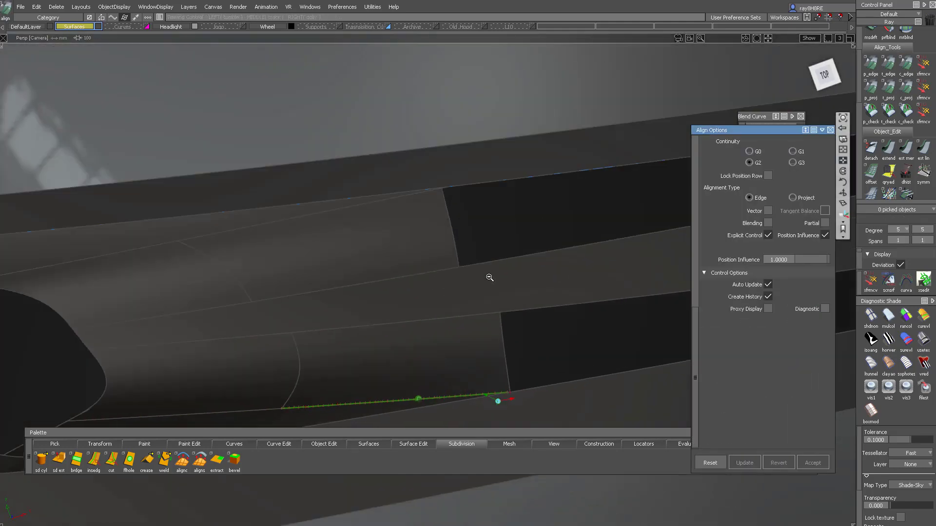
- Align the second fillet's outer edge to the opposite side wall with G2 continuity and skewed ends
{"action": "middle_click_drag", "start_coordinate": [480, 255], "coordinate": [470, 243], "text": "ctrl+shift"}
{"action": "right_click_drag", "start_coordinate": [469, 251], "coordinate": [430, 194], "text": "alt+shift"}
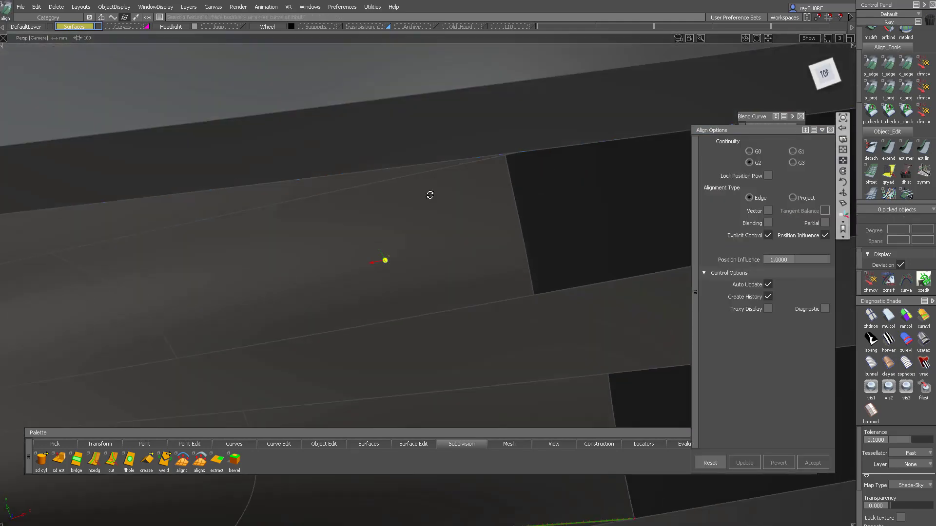
{"action": "left_click_drag", "start_coordinate": [431, 195], "coordinate": [430, 181], "text": "alt+shift"}
{"action": "left_click", "coordinate": [499, 153]}
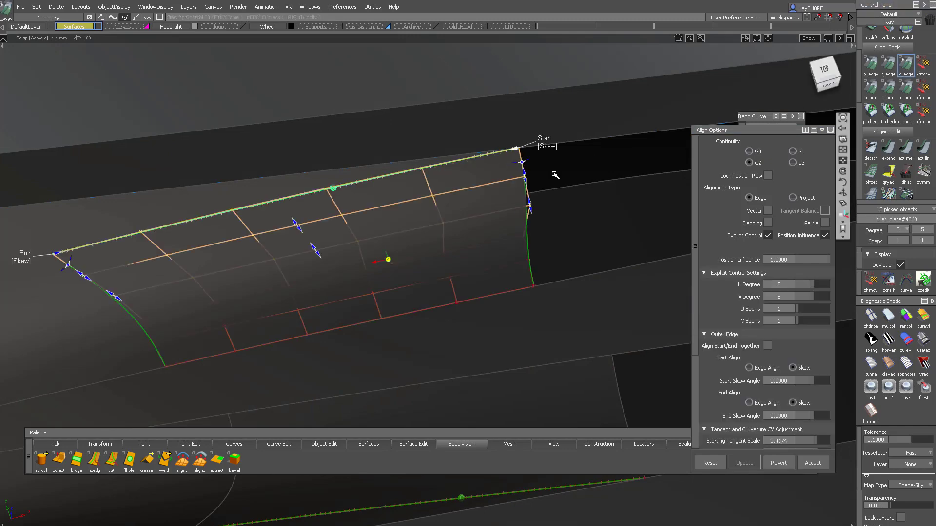
{"action": "left_click_drag", "start_coordinate": [554, 175], "coordinate": [565, 202], "text": "alt+shift"}
{"action": "right_click_drag", "start_coordinate": [565, 202], "coordinate": [591, 184], "text": "alt+shift"}
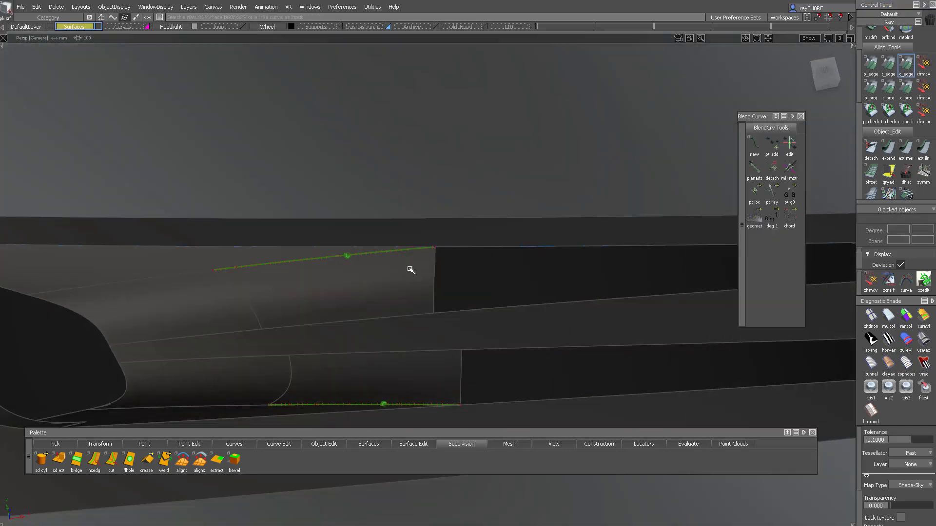
- Isolate the vent walls, inner patch and fillets, and build a square surface closing the gap behind the second fillet
{"action": "left_click_drag", "start_coordinate": [409, 268], "coordinate": [443, 247], "text": "alt+shift"}
{"action": "left_click", "coordinate": [415, 316]}
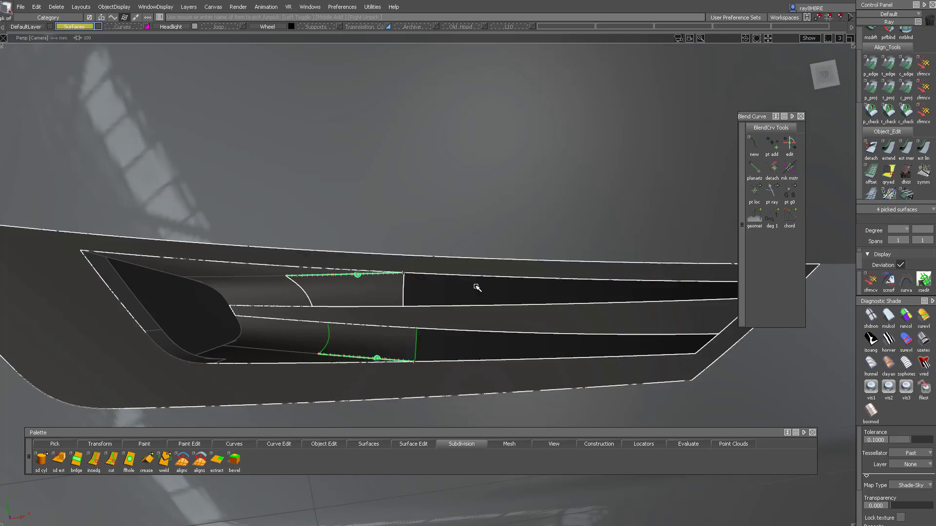
{"action": "right_click_drag", "start_coordinate": [483, 308], "coordinate": [518, 268], "text": "ctrl+shift"}
{"action": "left_click_drag", "start_coordinate": [518, 268], "coordinate": [449, 249], "text": "alt+shift"}
{"action": "left_click", "coordinate": [378, 235]}
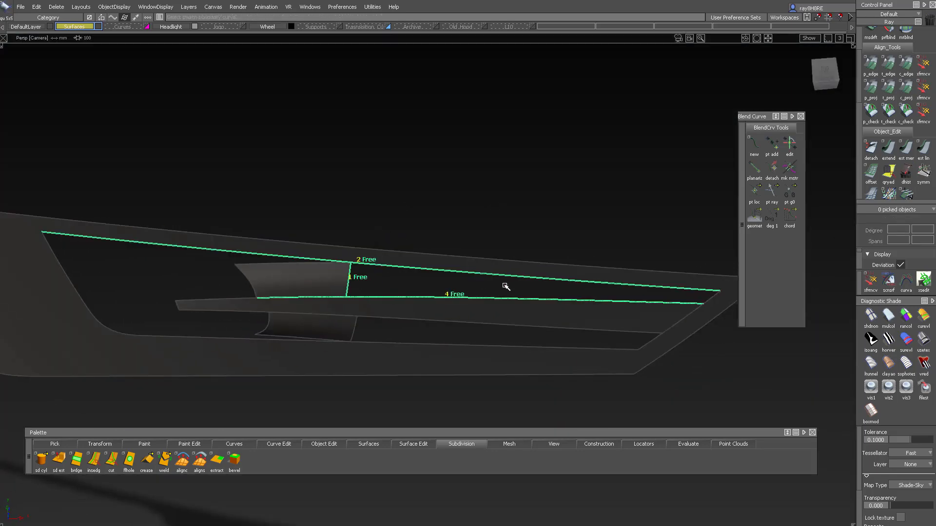
- Try G1 Tangent on the square's fillet boundary and G2 Curvature on its inner patch boundary
{"action": "left_click_drag", "start_coordinate": [504, 286], "coordinate": [609, 268], "text": "alt+shift"}
{"action": "left_click", "coordinate": [715, 235]}
{"action": "right_click_drag", "start_coordinate": [442, 280], "coordinate": [521, 252], "text": "alt+shift"}
{"action": "left_click_drag", "start_coordinate": [522, 253], "coordinate": [437, 251], "text": "ctrl+shift"}
{"action": "left_click", "coordinate": [438, 251]}
{"action": "middle_click_drag", "start_coordinate": [432, 242], "coordinate": [253, 231], "text": "alt+shift"}
{"action": "left_click", "coordinate": [662, 192]}
{"action": "left_click_drag", "start_coordinate": [429, 188], "coordinate": [292, 98], "text": "alt+shift"}
{"action": "middle_click_drag", "start_coordinate": [322, 73], "coordinate": [309, 218], "text": "alt+shift"}
{"action": "left_click", "coordinate": [337, 176], "text": "alt+shift"}
{"action": "left_click", "coordinate": [659, 148]}
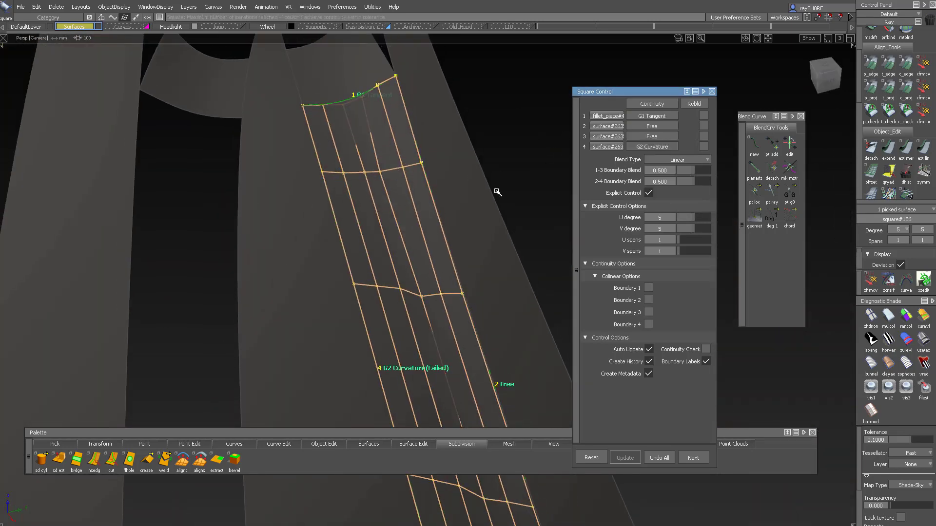
- Set the square's fillet boundary to Free, its rear end boundary to G2 Curvature and its inner patch boundary to G1 Tangent
{"action": "left_click_drag", "start_coordinate": [498, 192], "coordinate": [608, 129], "text": "alt+shift"}
{"action": "left_click", "coordinate": [658, 161]}
{"action": "left_click_drag", "start_coordinate": [431, 206], "coordinate": [542, 231], "text": "alt+shift"}
{"action": "left_click", "coordinate": [656, 179]}
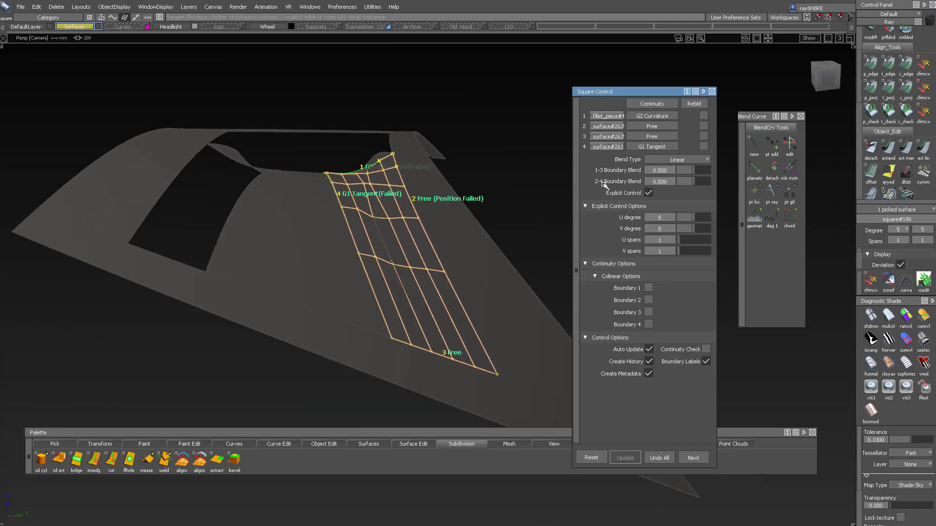
{"action": "left_click", "coordinate": [661, 182]}
{"action": "left_click_drag", "start_coordinate": [463, 186], "coordinate": [414, 165], "text": "alt+shift"}
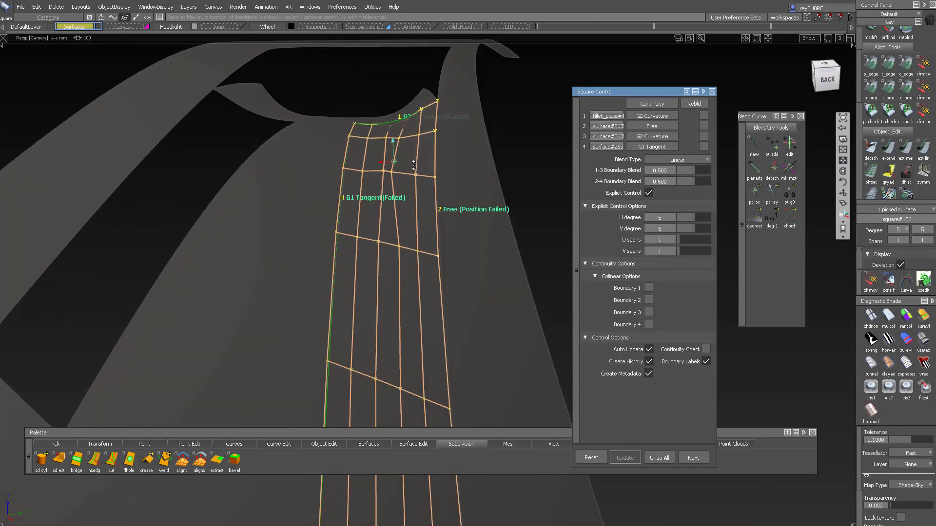
{"action": "left_click", "coordinate": [650, 126]}
- Set the square's 1-3 boundary blend to 0.150 and its 2-4 boundary blend to 0.450
{"action": "left_click_drag", "start_coordinate": [491, 151], "coordinate": [411, 175], "text": "alt+shift"}
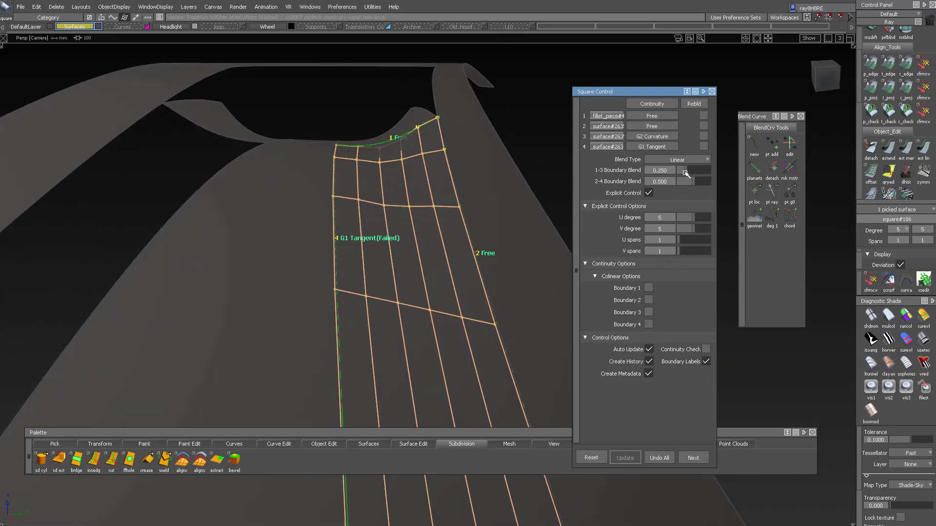
{"action": "left_click_drag", "start_coordinate": [685, 173], "coordinate": [681, 173]}
{"action": "left_click_drag", "start_coordinate": [481, 204], "coordinate": [487, 183], "text": "alt+shift"}
{"action": "left_click_drag", "start_coordinate": [688, 180], "coordinate": [692, 179]}
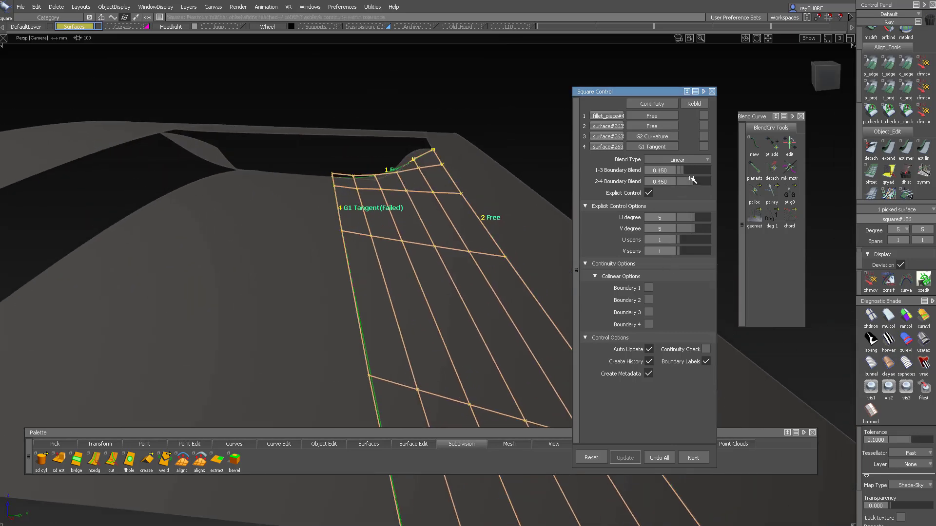
- Inspect the finished square's shading and add a continuity check along its seam with the fillet
{"action": "left_click_drag", "start_coordinate": [509, 171], "coordinate": [415, 201], "text": "alt+shift"}
{"action": "left_click_drag", "start_coordinate": [392, 148], "coordinate": [455, 221], "text": "ctrl+shift"}
{"action": "left_click", "coordinate": [386, 237]}
{"action": "left_click", "coordinate": [449, 236]}
{"action": "left_click_drag", "start_coordinate": [545, 265], "coordinate": [435, 183], "text": "ctrl+shift"}
{"action": "right_click_drag", "start_coordinate": [435, 182], "coordinate": [390, 240], "text": "alt+shift"}
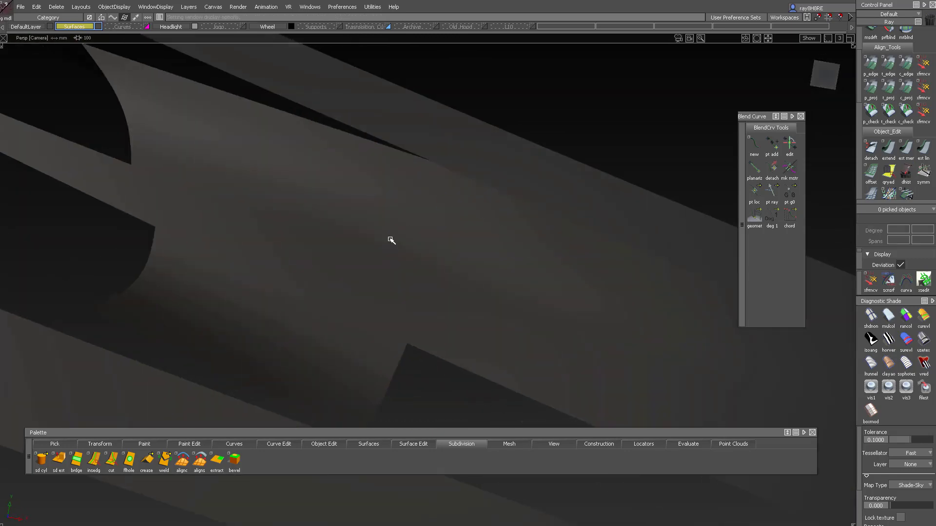
{"action": "left_click_drag", "start_coordinate": [391, 241], "coordinate": [470, 257], "text": "alt+shift"}
{"action": "left_click", "coordinate": [413, 213]}
{"action": "mouse_move", "coordinate": [413, 213]}
{"action": "left_mouse_down", "text": "alt+shift"}
{"action": "mouse_move", "coordinate": [514, 134]}
{"action": "mouse_move", "coordinate": [359, 268]}
{"action": "mouse_move", "coordinate": [444, 179]}
{"action": "left_mouse_up", "text": "alt+shift"}
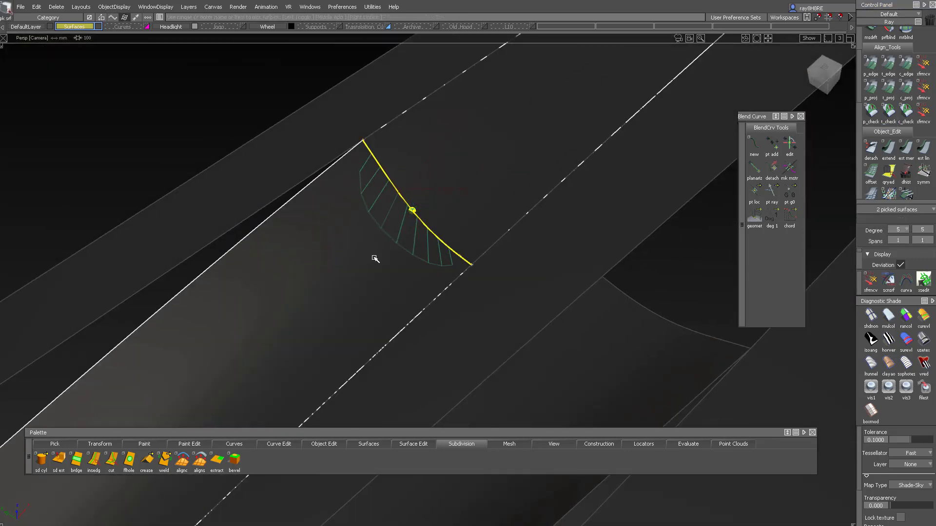
- Move the square surface's control points next to the fillet seam to refine the transition, and turn its controls off
{"action": "left_click_drag", "start_coordinate": [374, 258], "coordinate": [385, 244], "text": "ctrl+shift"}
{"action": "left_click_drag", "start_coordinate": [385, 244], "coordinate": [437, 188], "text": "alt+shift"}
{"action": "left_click", "coordinate": [419, 140]}
{"action": "left_click_drag", "start_coordinate": [437, 187], "coordinate": [430, 175], "text": "ctrl+shift"}
{"action": "key", "text": "alt+shift"}
{"action": "mouse_move", "coordinate": [429, 224]}
{"action": "left_mouse_down", "text": "alt+shift"}
{"action": "mouse_move", "coordinate": [437, 210]}
{"action": "mouse_move", "coordinate": [416, 231]}
{"action": "left_mouse_up", "text": "alt+shift"}
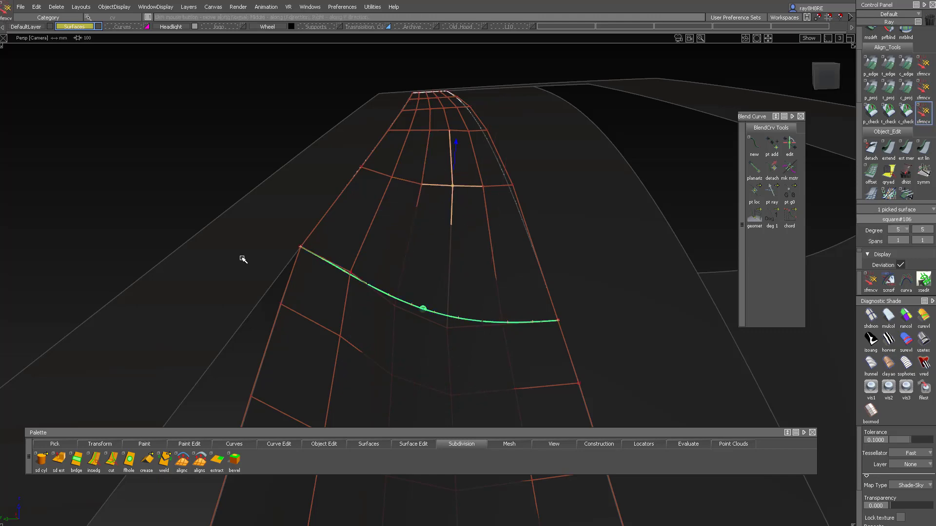
{"action": "left_click_drag", "start_coordinate": [450, 259], "coordinate": [464, 229], "text": "alt+shift"}
{"action": "left_click_drag", "start_coordinate": [464, 229], "coordinate": [467, 370], "text": "ctrl+shift"}
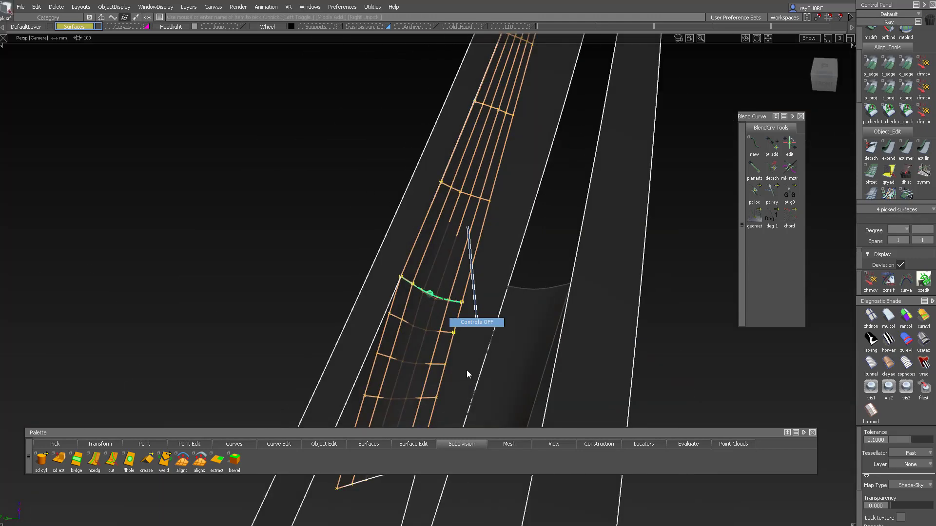
- Review the vent within the fender and save the model file with the first closing surface
{"action": "mouse_move", "coordinate": [460, 264]}
{"action": "left_mouse_down", "text": "alt+shift"}
{"action": "mouse_move", "coordinate": [278, 185]}
{"action": "mouse_move", "coordinate": [264, 195]}
{"action": "left_mouse_up", "text": "alt+shift"}
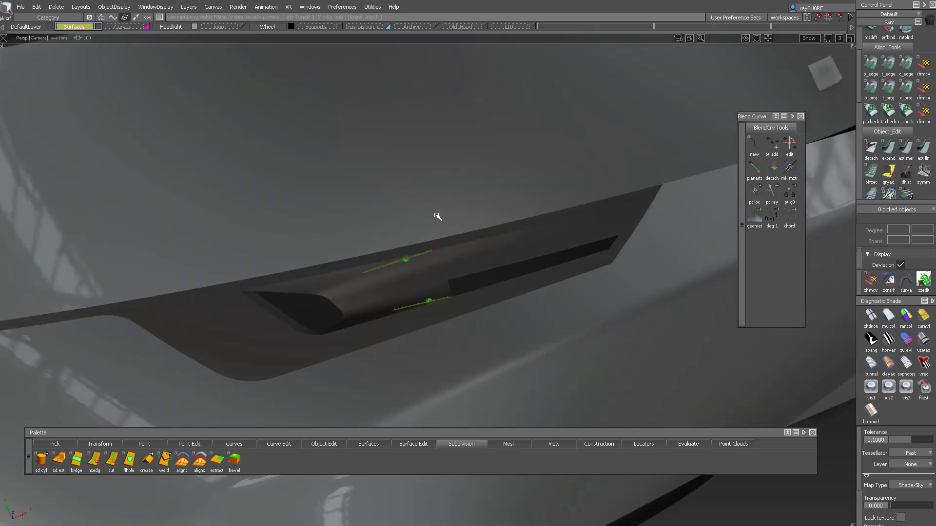
{"action": "left_click_drag", "start_coordinate": [437, 217], "coordinate": [192, 198], "text": "alt+shift"}
{"action": "right_click_drag", "start_coordinate": [192, 198], "coordinate": [253, 105], "text": "alt+shift"}
{"action": "left_click_drag", "start_coordinate": [254, 105], "coordinate": [432, 171], "text": "alt+shift"}
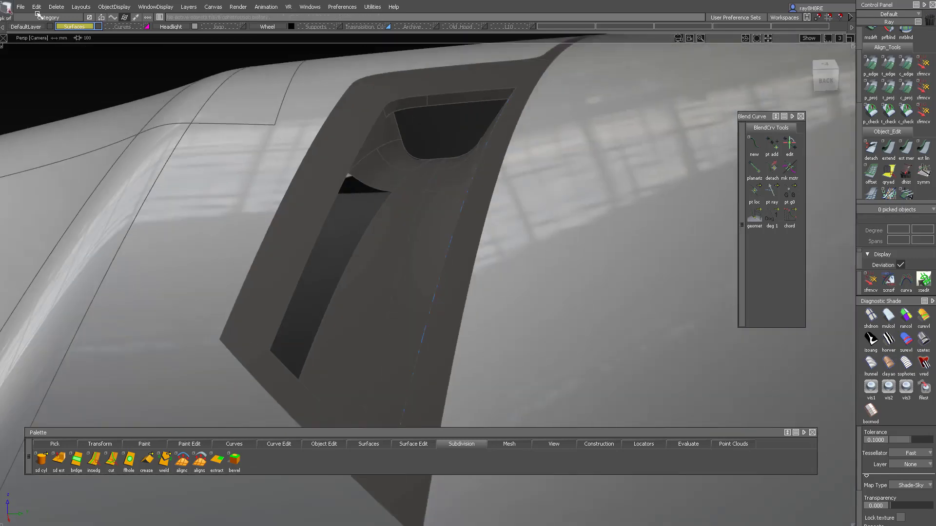
{"action": "left_click", "coordinate": [21, 6]}
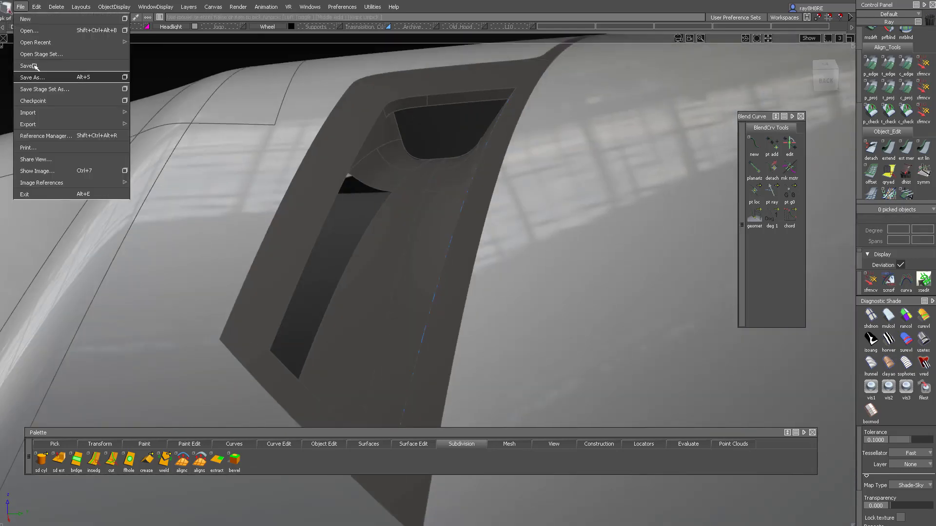
{"action": "left_click", "coordinate": [345, 136]}
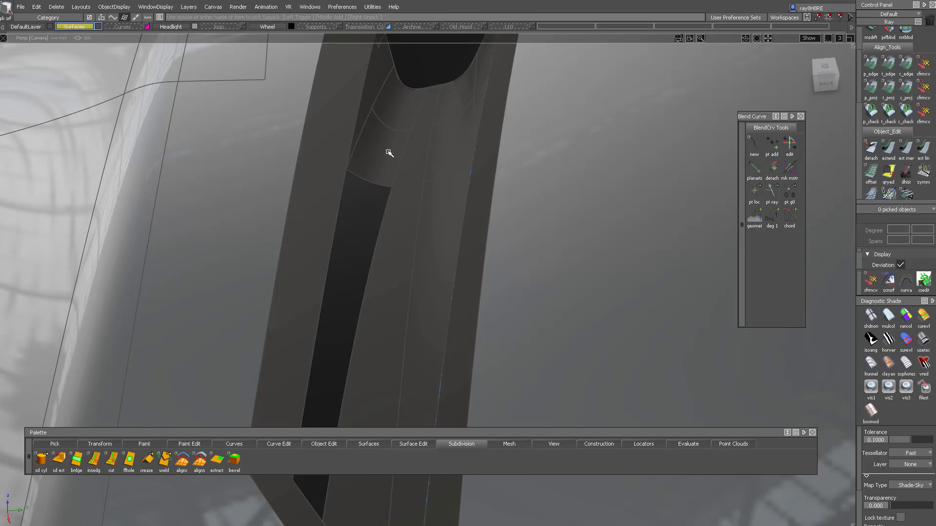
- Isolate the surfaces around the other gap and build a square surface from the first fillet's end to the vent's rear edge
{"action": "left_click", "coordinate": [389, 153]}
{"action": "left_click_drag", "start_coordinate": [392, 192], "coordinate": [340, 251]}
{"action": "middle_click_drag", "start_coordinate": [340, 251], "coordinate": [338, 183], "text": "alt+shift"}
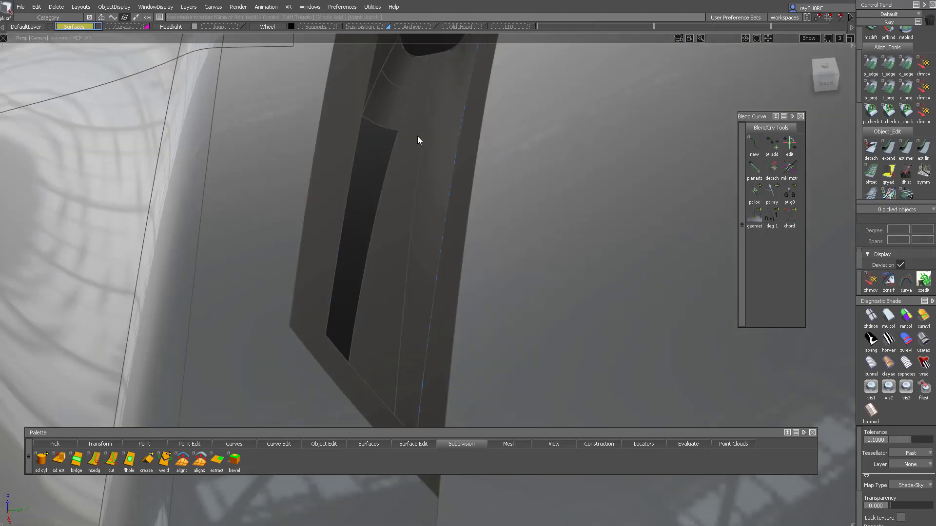
{"action": "middle_click_drag", "start_coordinate": [417, 137], "coordinate": [428, 175], "text": "alt+shift"}
{"action": "left_click", "coordinate": [393, 161]}
{"action": "left_click_drag", "start_coordinate": [428, 175], "coordinate": [372, 297], "text": "alt+shift"}
{"action": "middle_click_drag", "start_coordinate": [371, 297], "coordinate": [382, 204], "text": "alt+shift"}
{"action": "key", "text": "alt+h"}
{"action": "middle_click_drag", "start_coordinate": [396, 158], "coordinate": [393, 216], "text": "alt+shift"}
{"action": "left_click_drag", "start_coordinate": [393, 216], "coordinate": [397, 122], "text": "ctrl+shift"}
{"action": "left_click", "coordinate": [362, 390]}
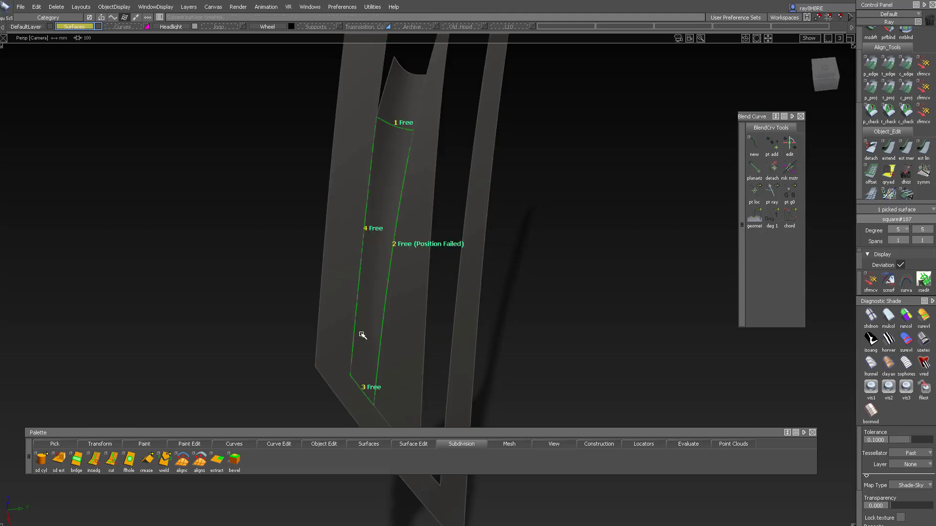
- Set the second square's inner patch boundary and rear end boundary to G2 Curvature
{"action": "right_click_drag", "start_coordinate": [361, 335], "coordinate": [416, 211], "text": "alt+shift"}
{"action": "left_click_drag", "start_coordinate": [416, 211], "coordinate": [452, 242], "text": "alt+shift"}
{"action": "left_click_drag", "start_coordinate": [451, 242], "coordinate": [493, 184], "text": "ctrl+shift"}
{"action": "mouse_move", "coordinate": [414, 196]}
{"action": "left_mouse_down", "text": "alt+shift"}
{"action": "mouse_move", "coordinate": [424, 188]}
{"action": "mouse_move", "coordinate": [422, 198]}
{"action": "mouse_move", "coordinate": [420, 183]}
{"action": "left_mouse_up", "text": "alt+shift"}
{"action": "right_click_drag", "start_coordinate": [420, 183], "coordinate": [390, 198], "text": "alt+shift"}
{"action": "left_click", "coordinate": [654, 181]}
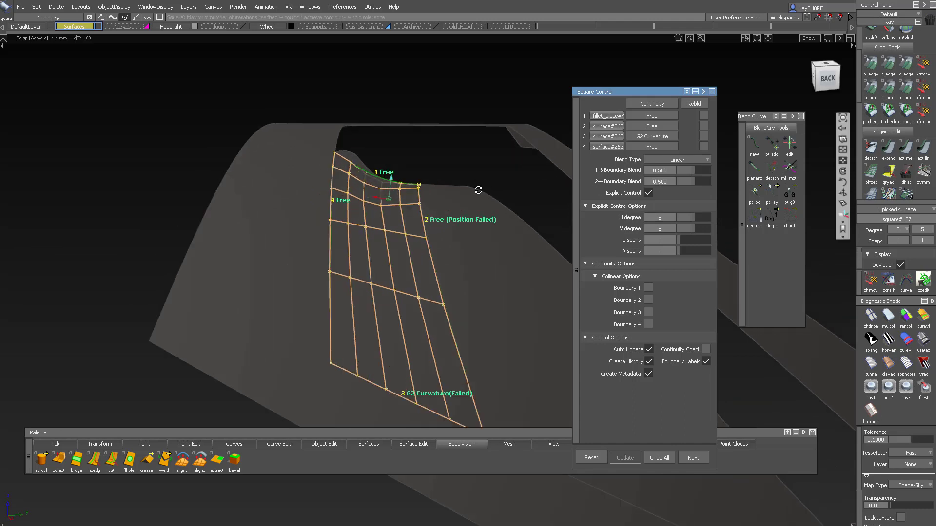
{"action": "left_click_drag", "start_coordinate": [477, 188], "coordinate": [573, 179], "text": "alt+shift"}
- Set the second square's boundary 4 to G1 Tangent, its 1-3 blend to 0.200 and its 2-4 blend to 0.450
{"action": "left_click_drag", "start_coordinate": [422, 195], "coordinate": [469, 225], "text": "alt+shift"}
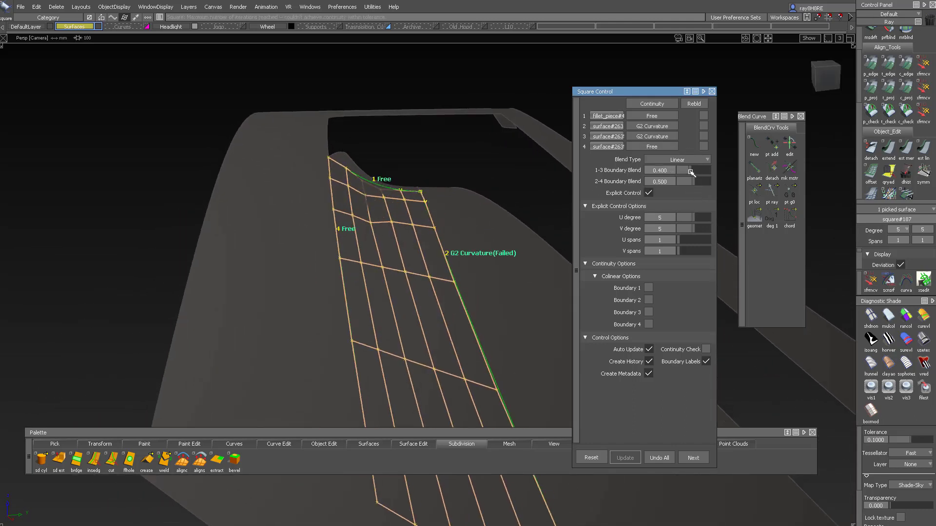
{"action": "left_click_drag", "start_coordinate": [463, 176], "coordinate": [437, 224], "text": "alt+shift"}
{"action": "key", "text": "ctrl+z"}
{"action": "middle_click_drag", "start_coordinate": [437, 223], "coordinate": [399, 215], "text": "alt+shift"}
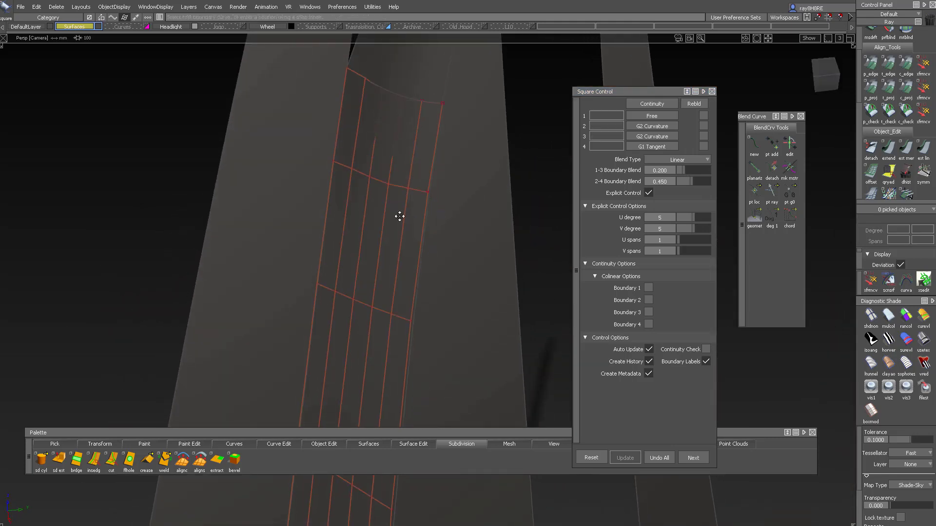
- Check the second square's tangency to the fillet and move its control points along the seam to refine it
{"action": "left_click_drag", "start_coordinate": [399, 215], "coordinate": [313, 200], "text": "alt+shift"}
{"action": "left_click", "coordinate": [888, 112]}
{"action": "left_click_drag", "start_coordinate": [313, 201], "coordinate": [405, 229], "text": "ctrl+shift"}
{"action": "left_click", "coordinate": [412, 242]}
{"action": "middle_click_drag", "start_coordinate": [469, 227], "coordinate": [487, 225], "text": "ctrl+shift"}
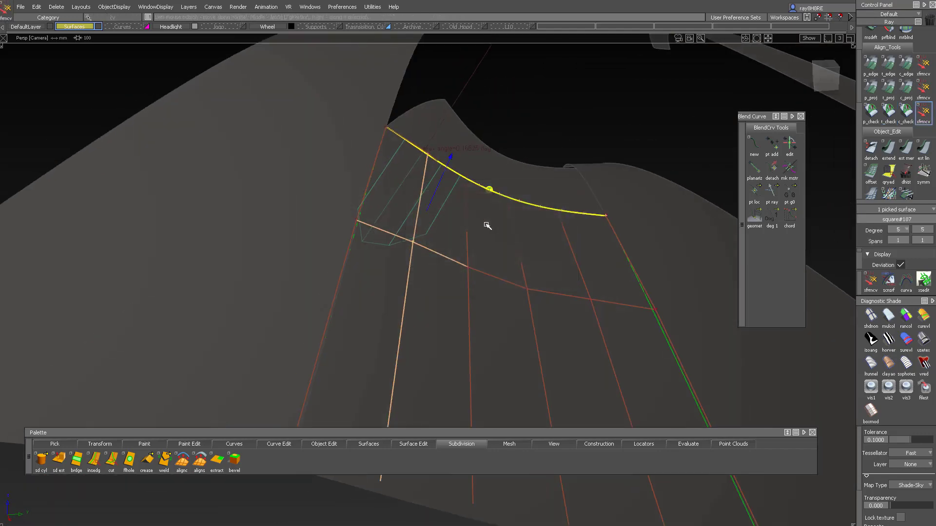
{"action": "right_click_drag", "start_coordinate": [414, 256], "coordinate": [393, 269], "text": "alt+shift"}
{"action": "left_click_drag", "start_coordinate": [393, 269], "coordinate": [409, 224], "text": "ctrl+shift"}
- Examine the finished side vents together with the hood and front end from several angles
{"action": "left_click_drag", "start_coordinate": [410, 225], "coordinate": [239, 188], "text": "alt+shift"}
{"action": "middle_click_drag", "start_coordinate": [403, 192], "coordinate": [518, 171], "text": "alt+shift"}
{"action": "right_click_drag", "start_coordinate": [518, 171], "coordinate": [497, 188], "text": "alt+shift"}
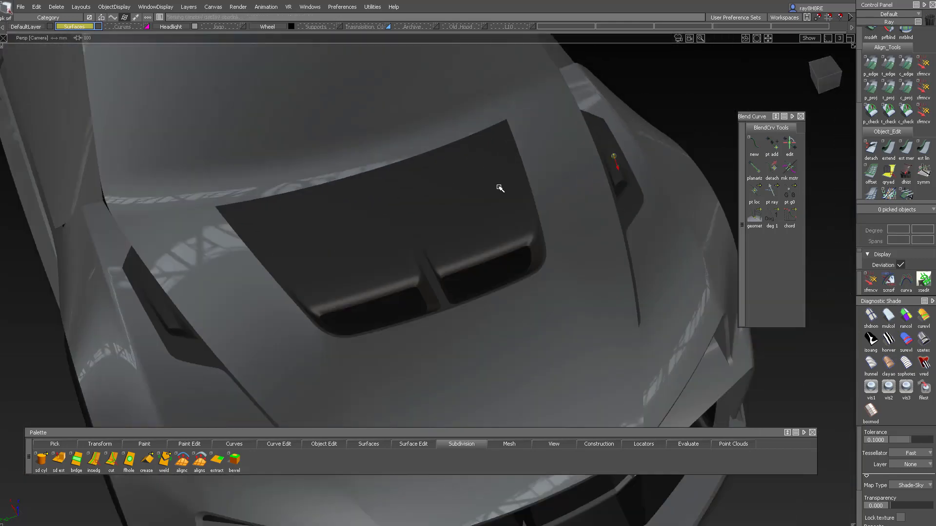
{"action": "left_click_drag", "start_coordinate": [497, 189], "coordinate": [497, 325], "text": "alt+shift"}
{"action": "left_click_drag", "start_coordinate": [470, 387], "coordinate": [298, 236], "text": "alt+shift"}
{"action": "middle_click_drag", "start_coordinate": [335, 233], "coordinate": [278, 217], "text": "alt+shift"}
{"action": "right_click_drag", "start_coordinate": [278, 217], "coordinate": [278, 176], "text": "alt+shift"}
{"action": "left_click_drag", "start_coordinate": [278, 176], "coordinate": [366, 261], "text": "alt+shift"}
{"action": "left_click_drag", "start_coordinate": [344, 318], "coordinate": [446, 183], "text": "alt+shift"}
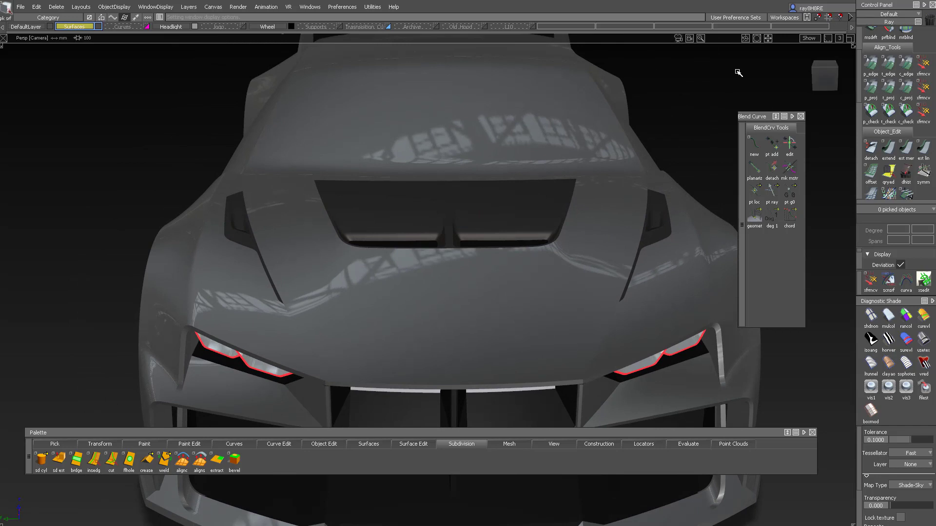
{"action": "right_click_drag", "start_coordinate": [597, 117], "coordinate": [591, 70], "text": "alt+shift"}
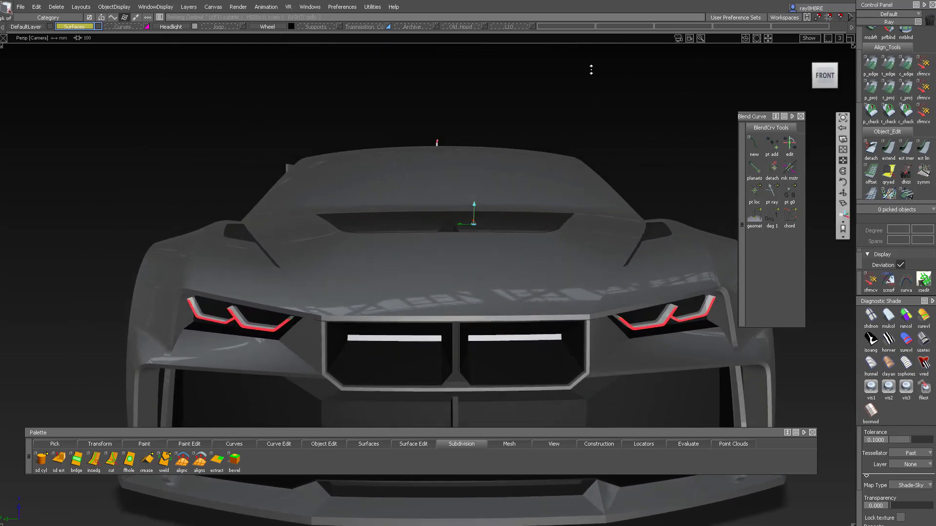
{"action": "left_click_drag", "start_coordinate": [591, 70], "coordinate": [592, 58], "text": "alt+shift"}
{"action": "middle_click_drag", "start_coordinate": [522, 140], "coordinate": [497, 107], "text": "alt+shift"}
{"action": "right_click_drag", "start_coordinate": [497, 107], "coordinate": [501, 114], "text": "alt+shift"}
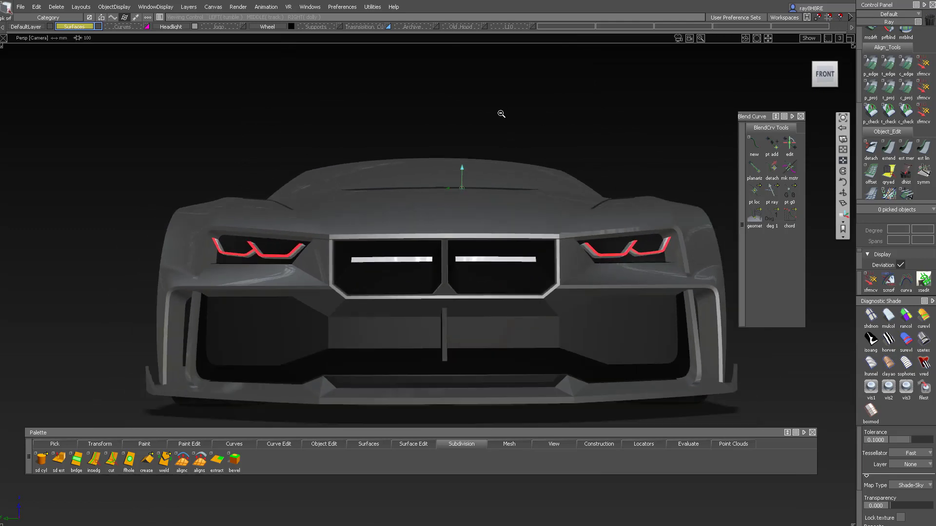
{"action": "left_click_drag", "start_coordinate": [488, 168], "coordinate": [493, 201], "text": "alt+shift"}
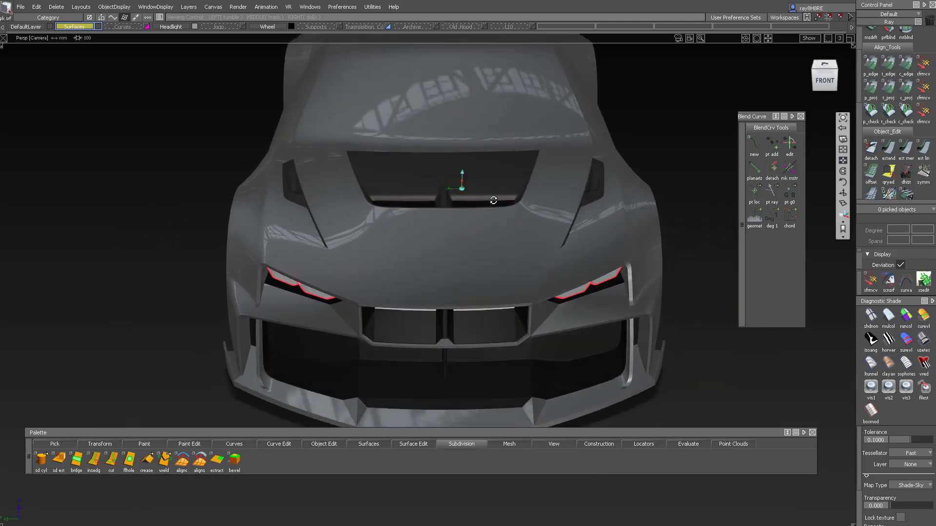
{"action": "left_click_drag", "start_coordinate": [496, 232], "coordinate": [494, 361], "text": "alt+shift"}
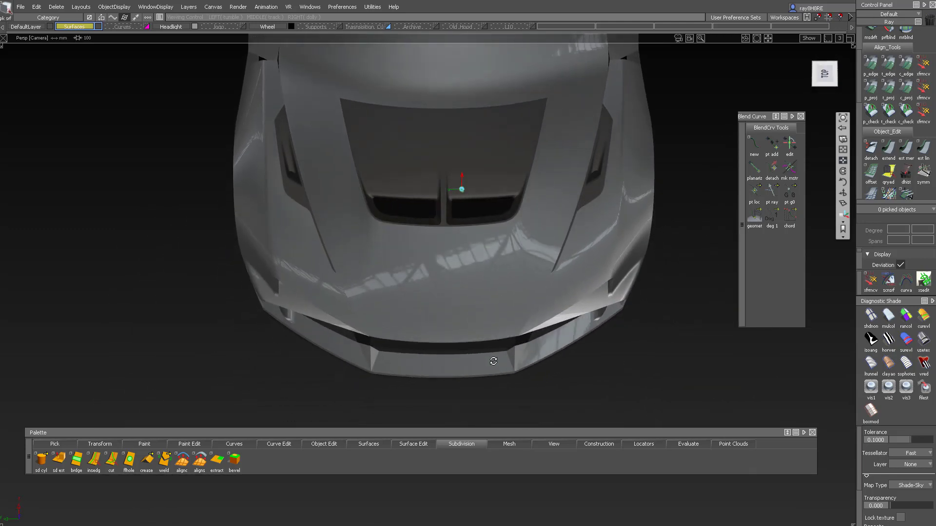